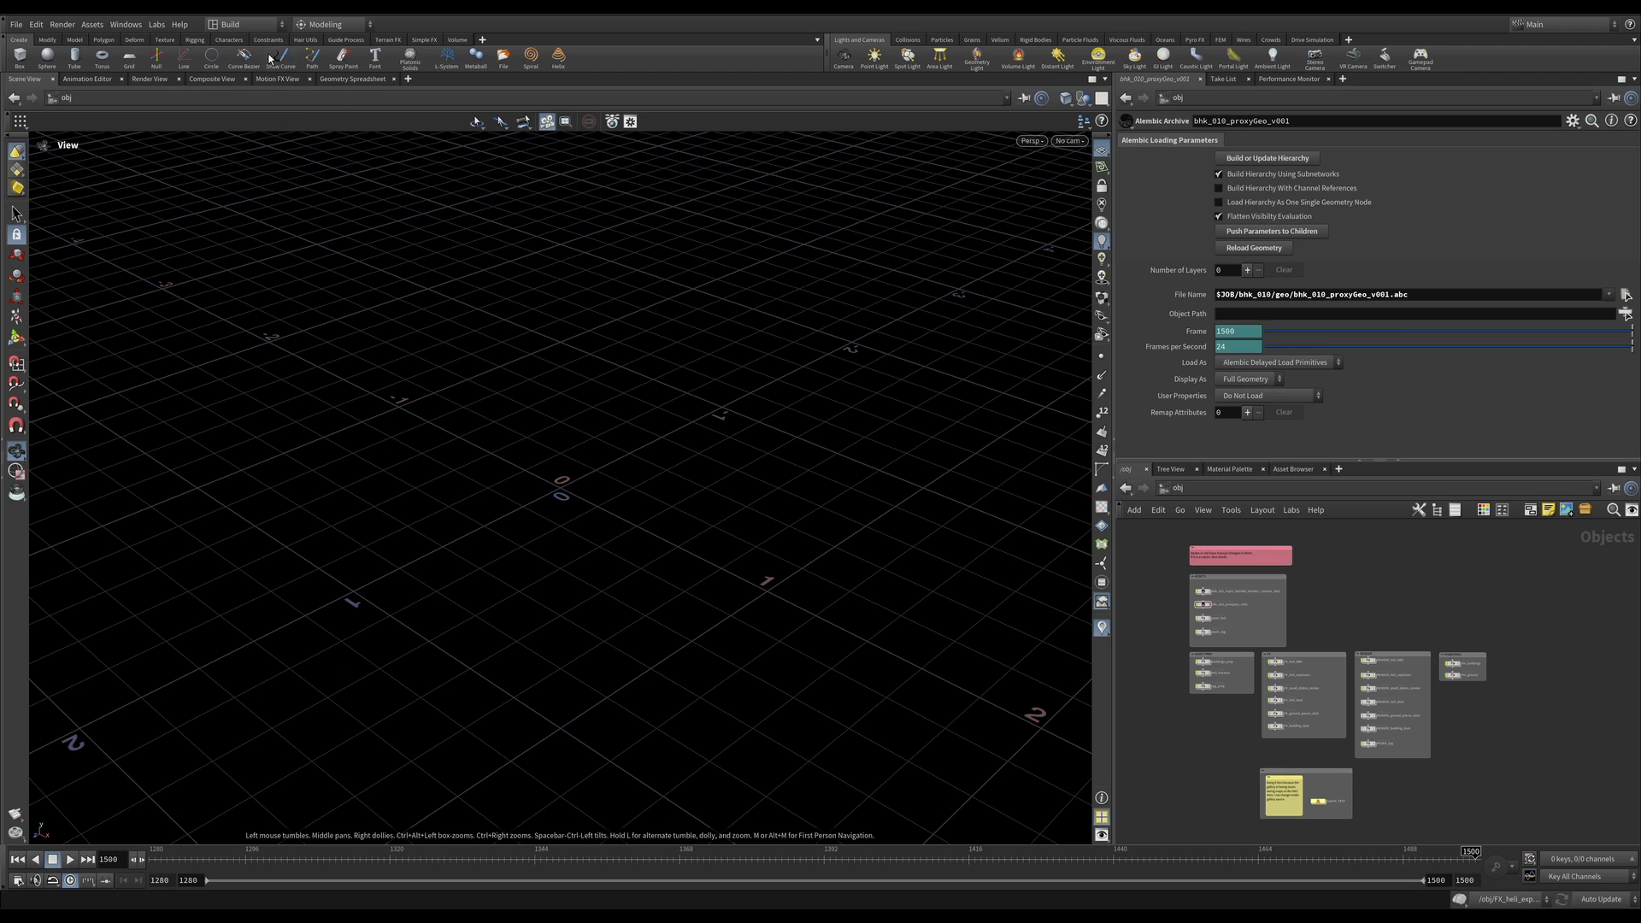
Step: Switch to the Games desktop and collapse its output network panes, leaving the geometry spreadsheet pane hidden
click(259, 23)
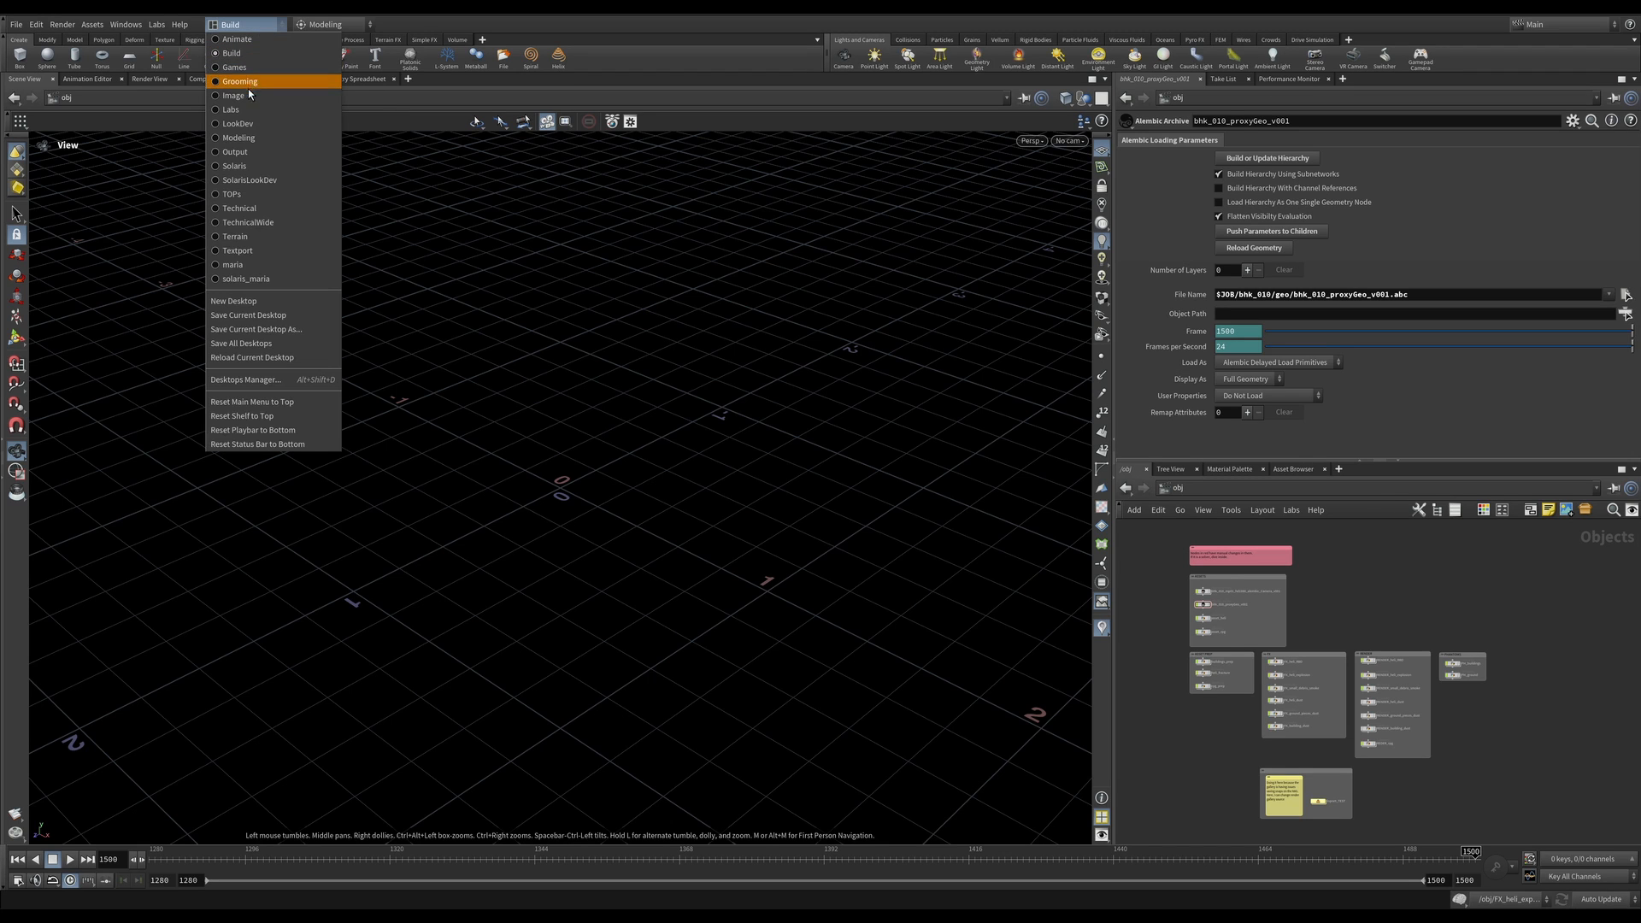
click(233, 66)
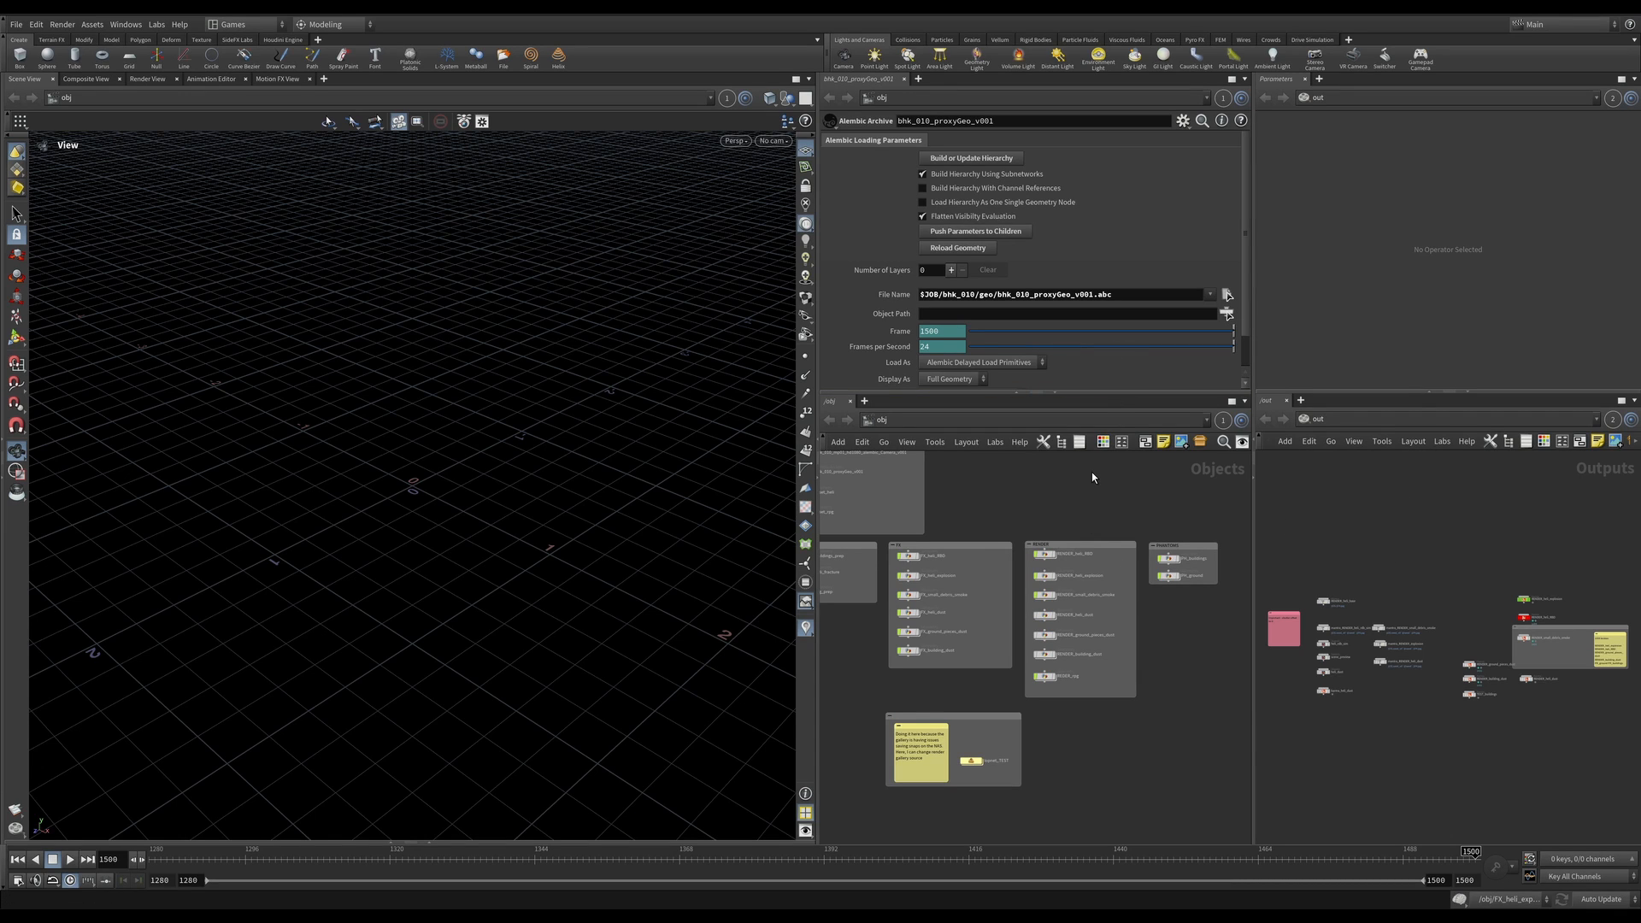
click(1258, 481)
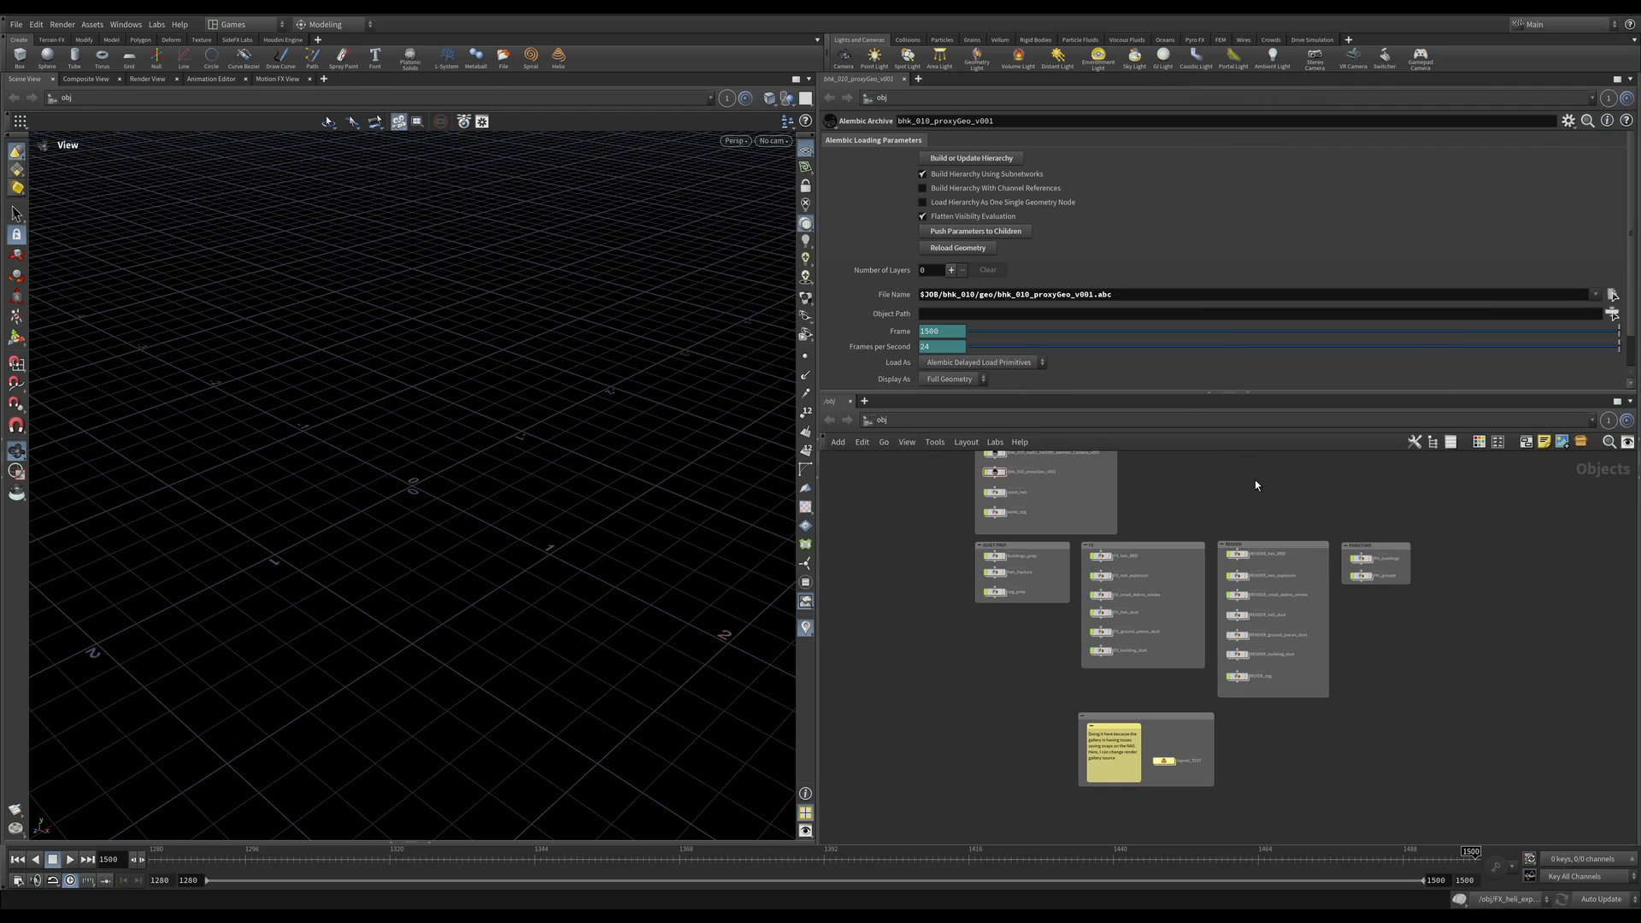
click(505, 840)
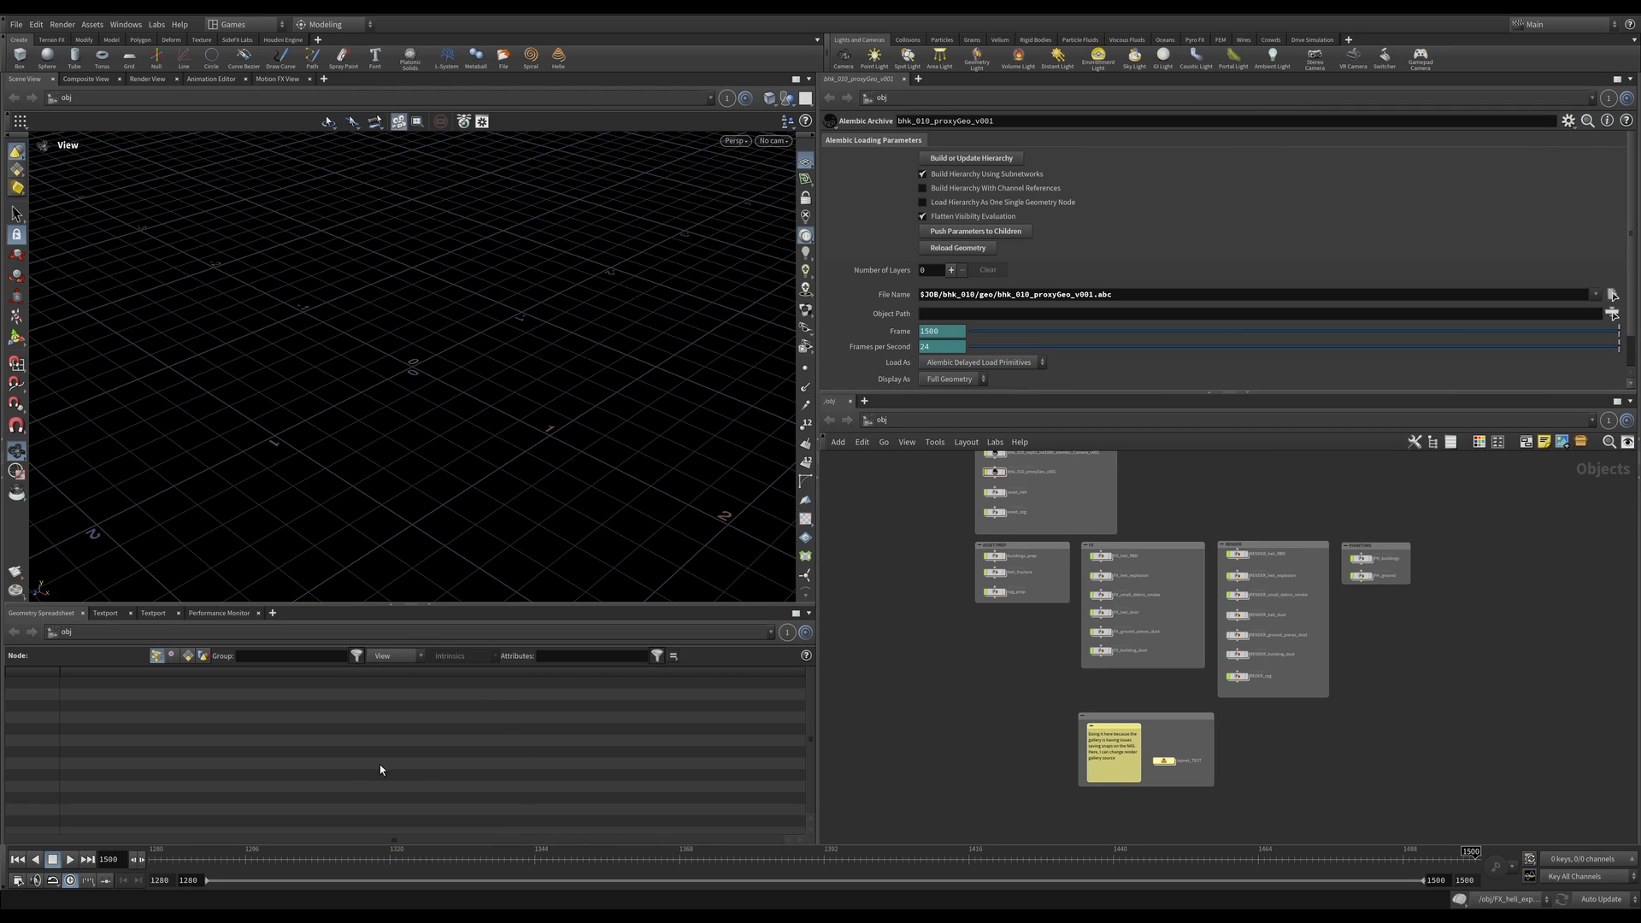
click(426, 611)
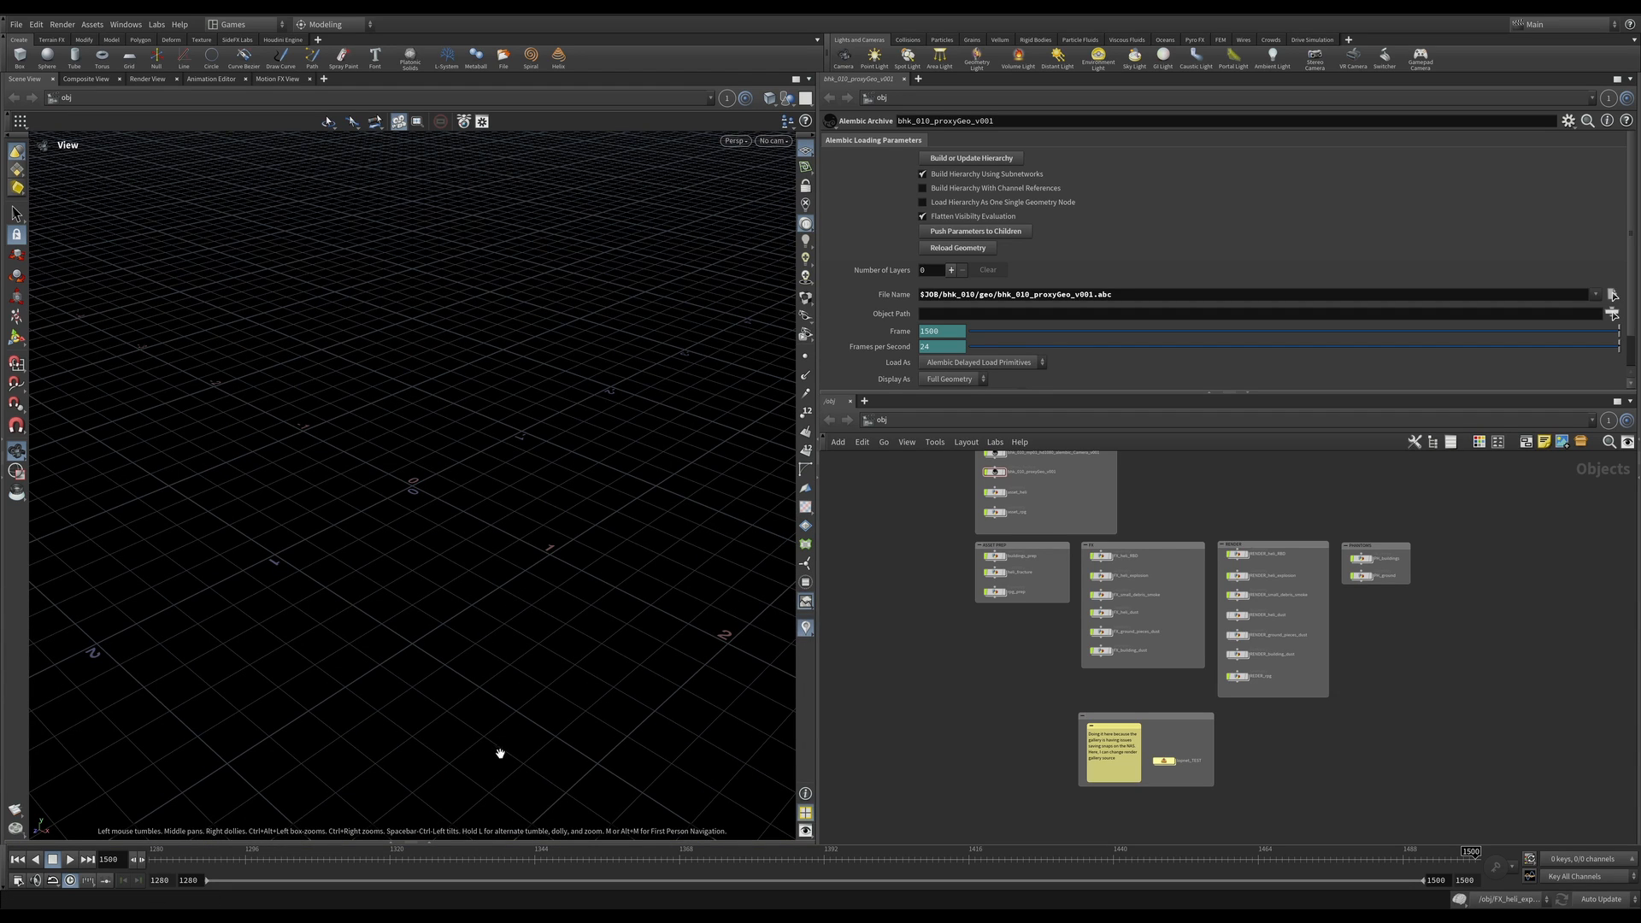
click(242, 25)
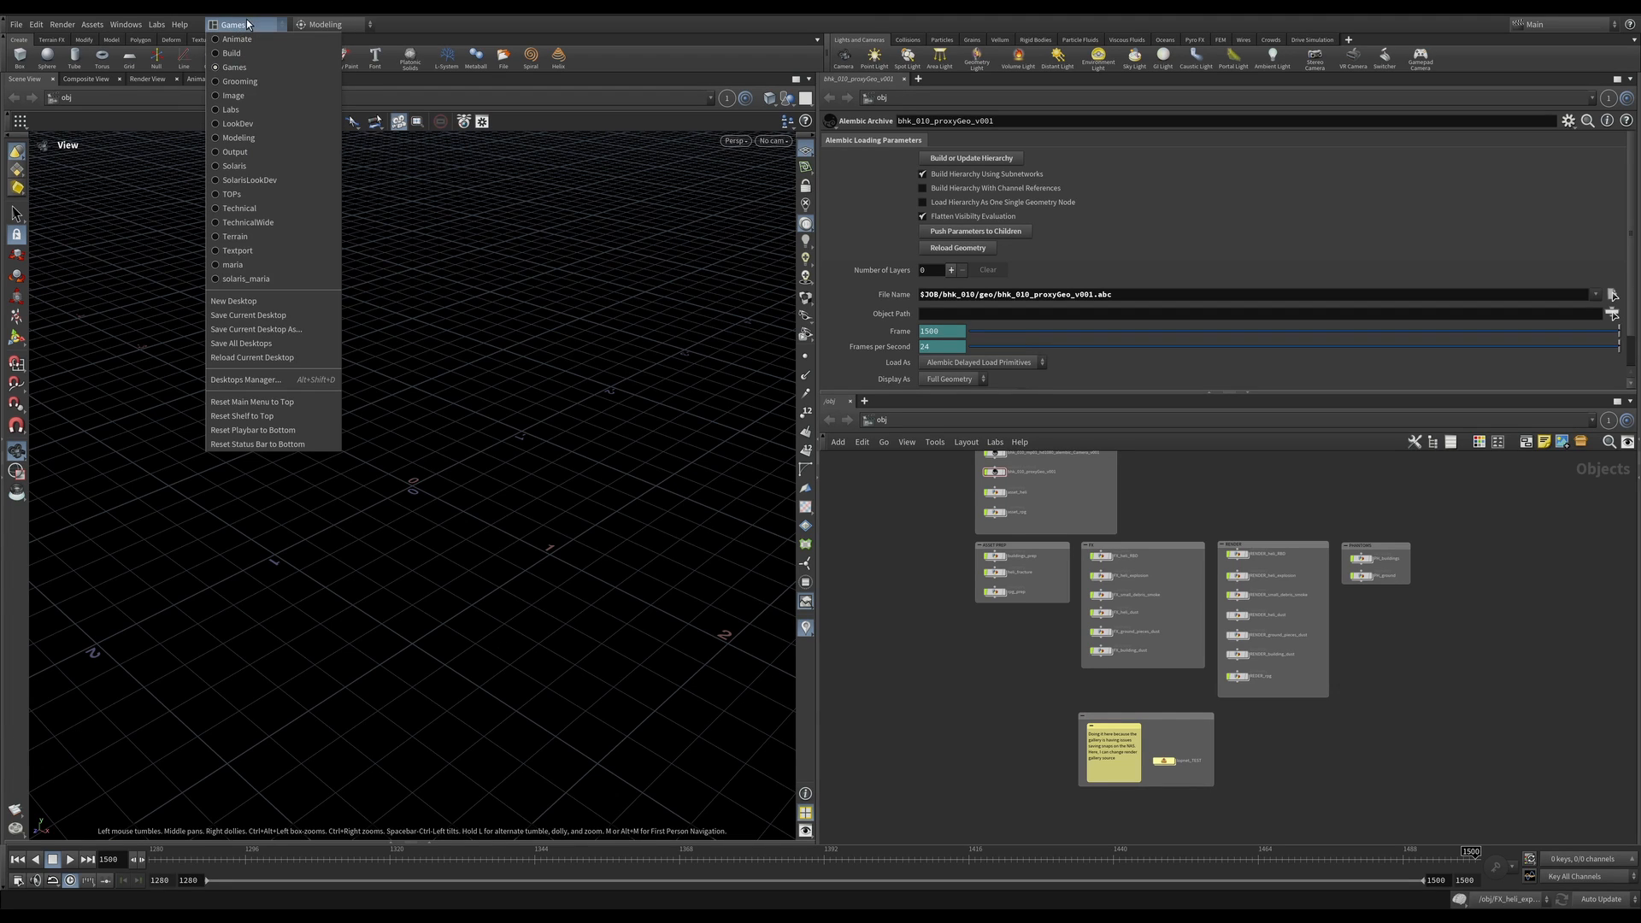
click(278, 332)
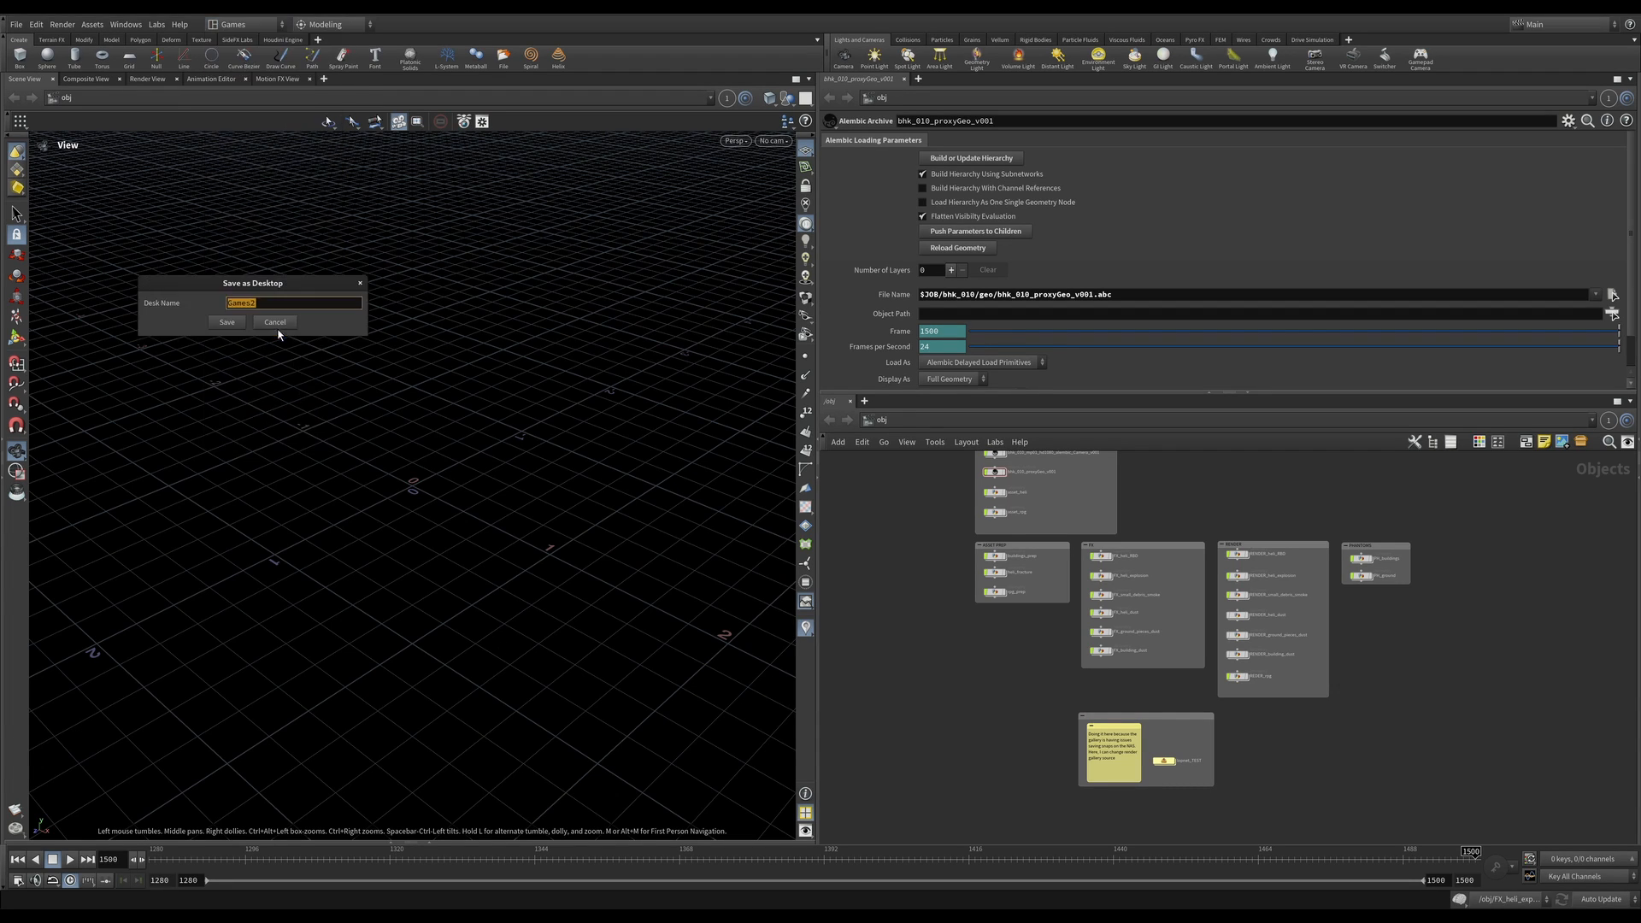
click(360, 285)
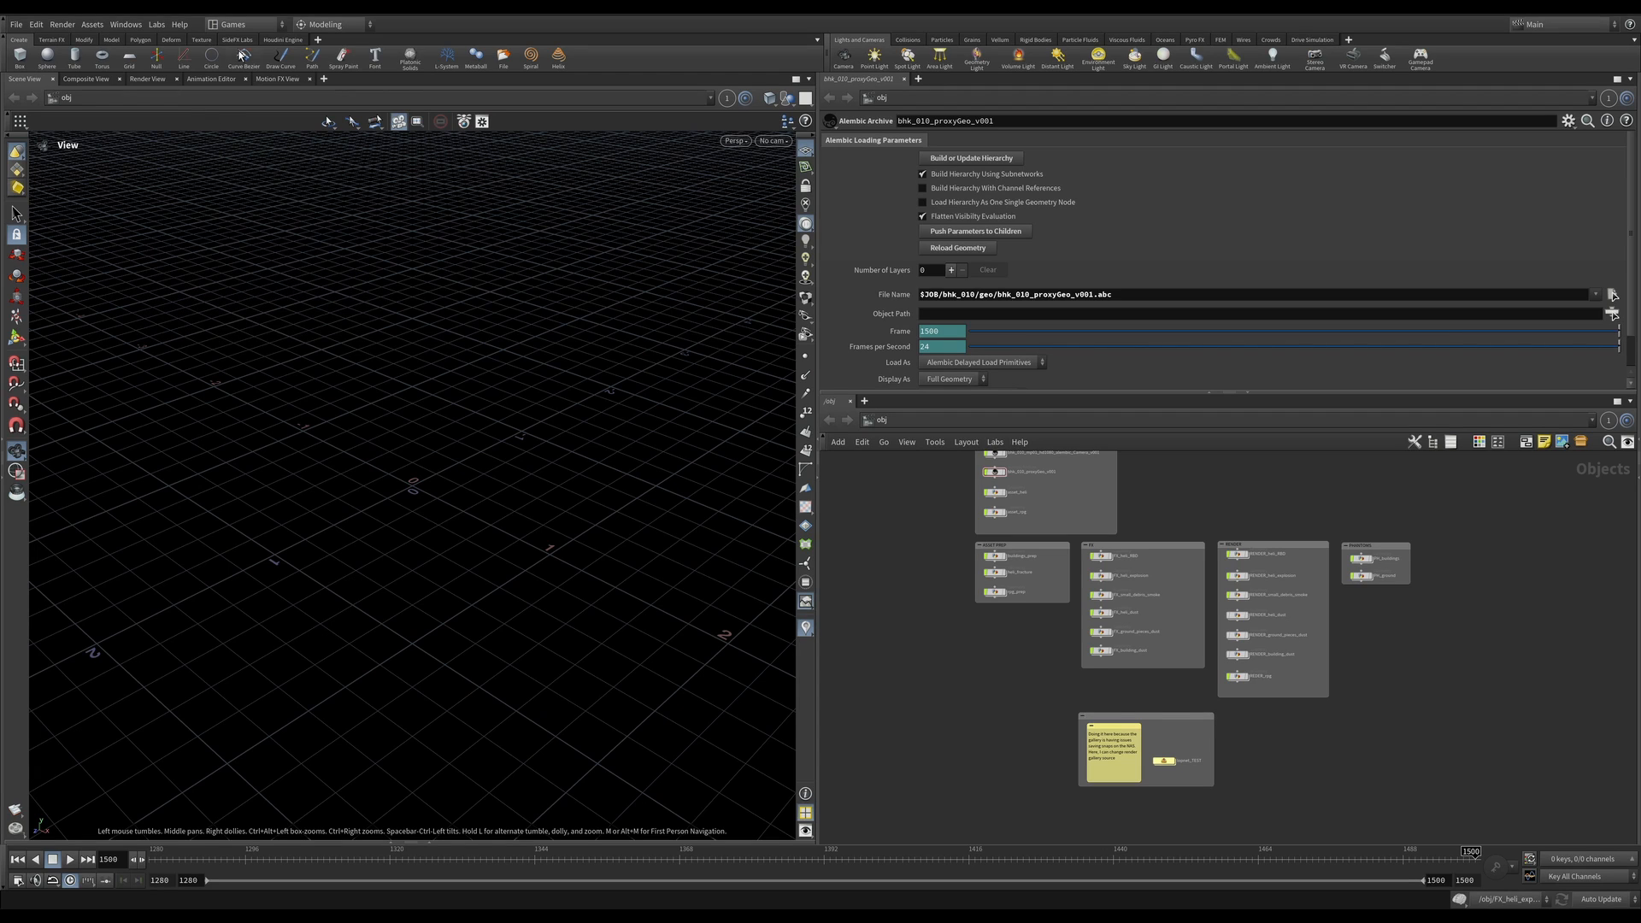
Step: Switch to the artist's personal non-Solaris desktop and set it as the startup desktop in the General User Interface preferences
click(243, 26)
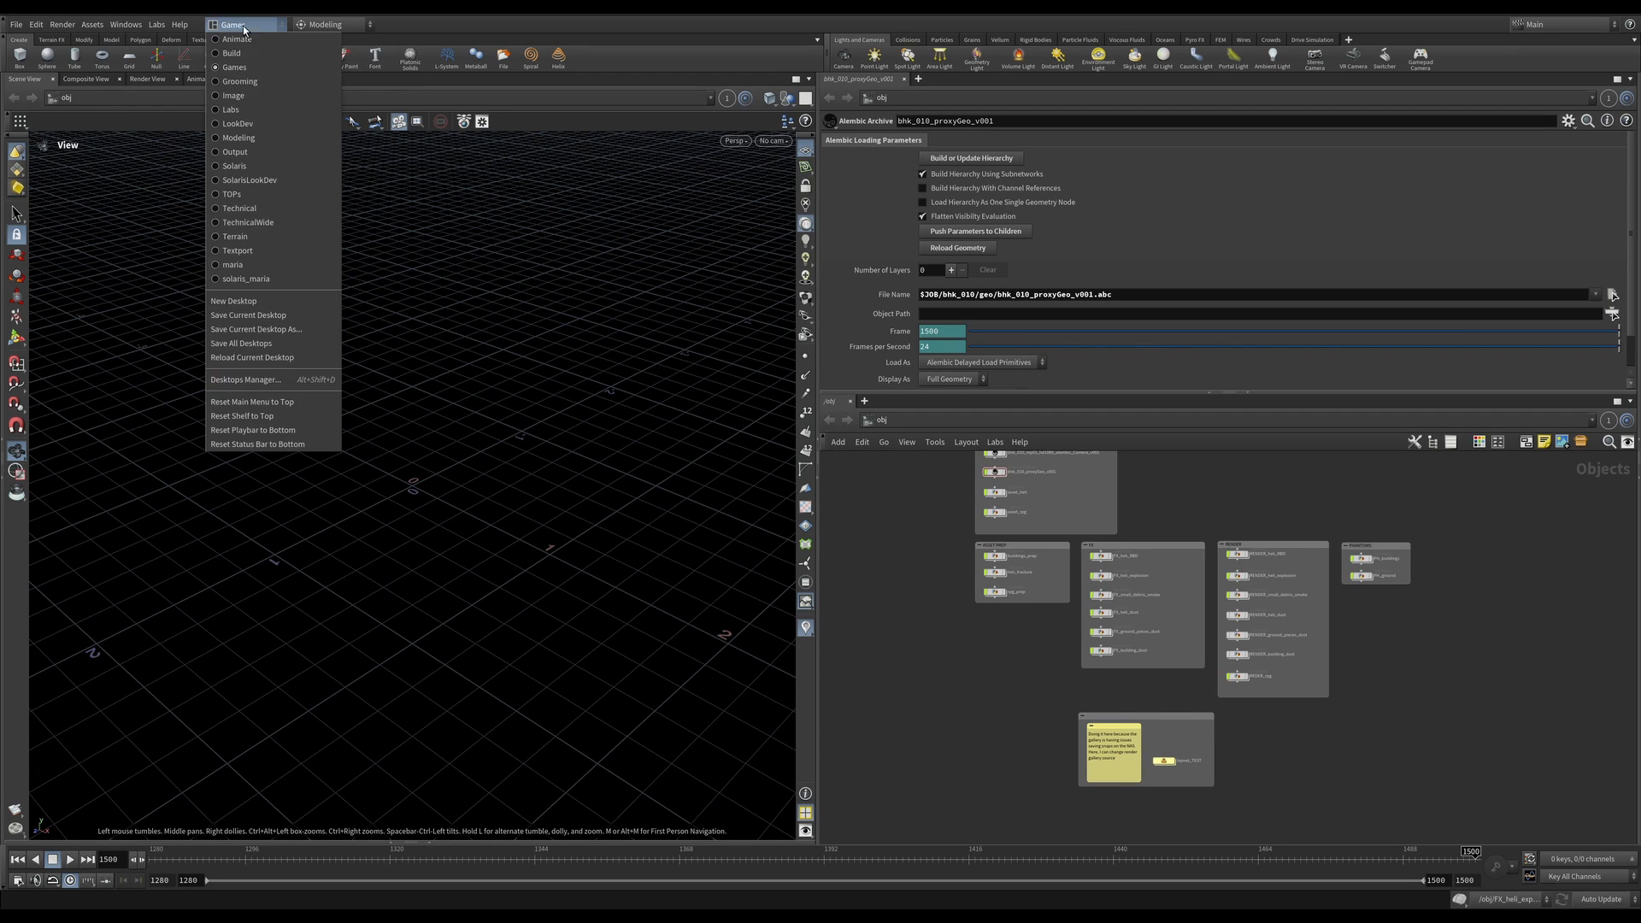
click(243, 265)
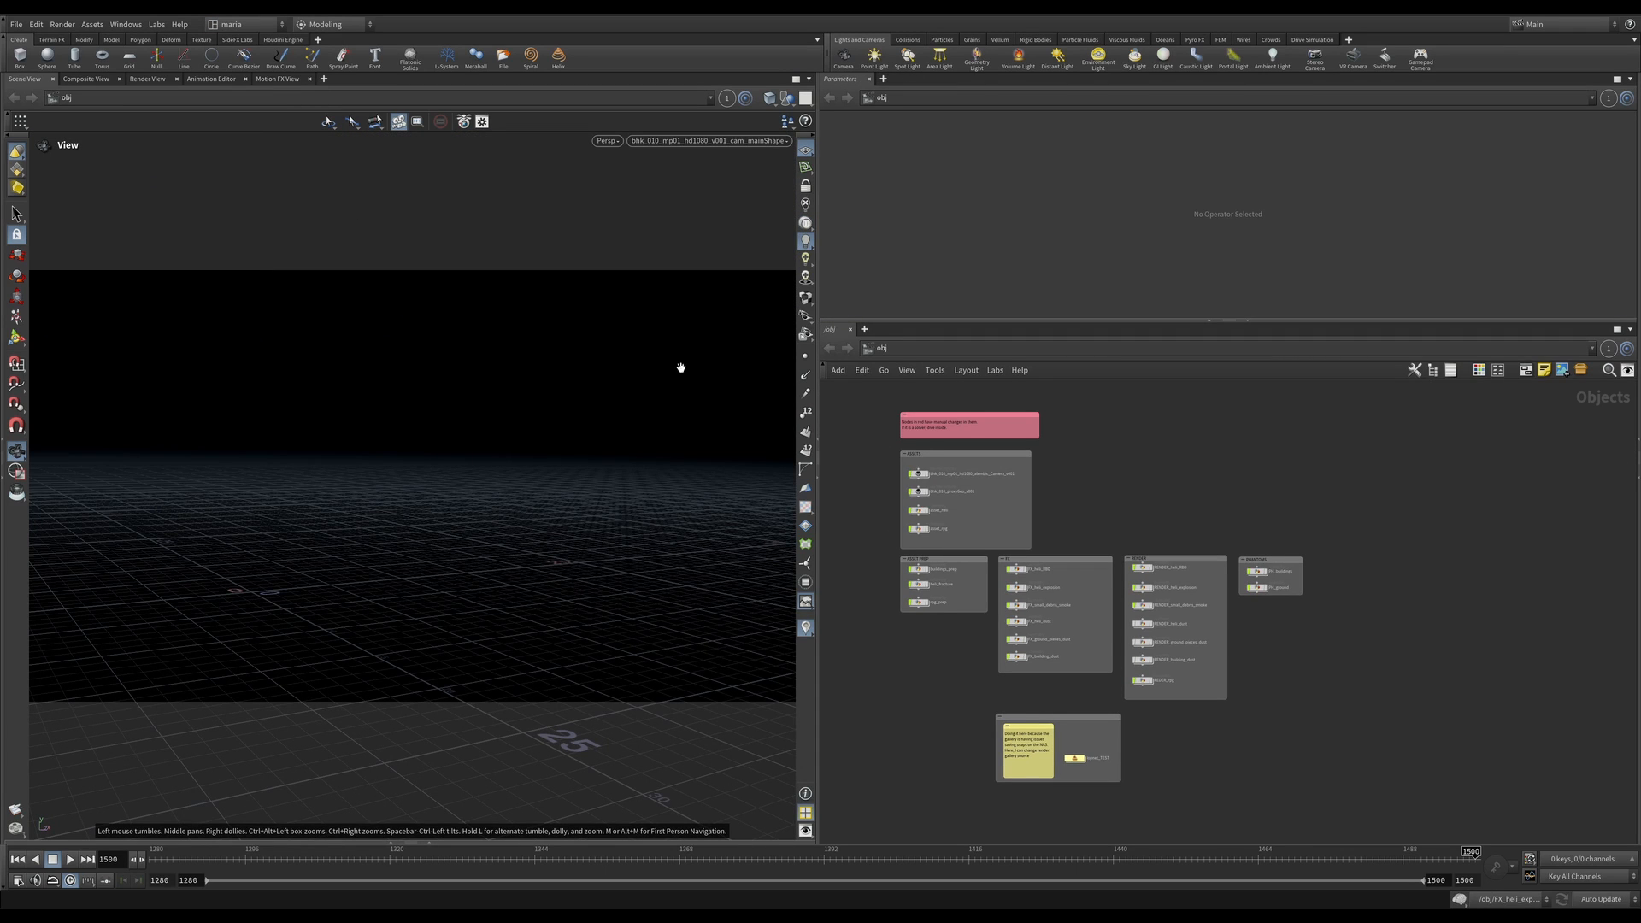
click(22, 28)
mouse_move(36, 26)
mouse_move(60, 144)
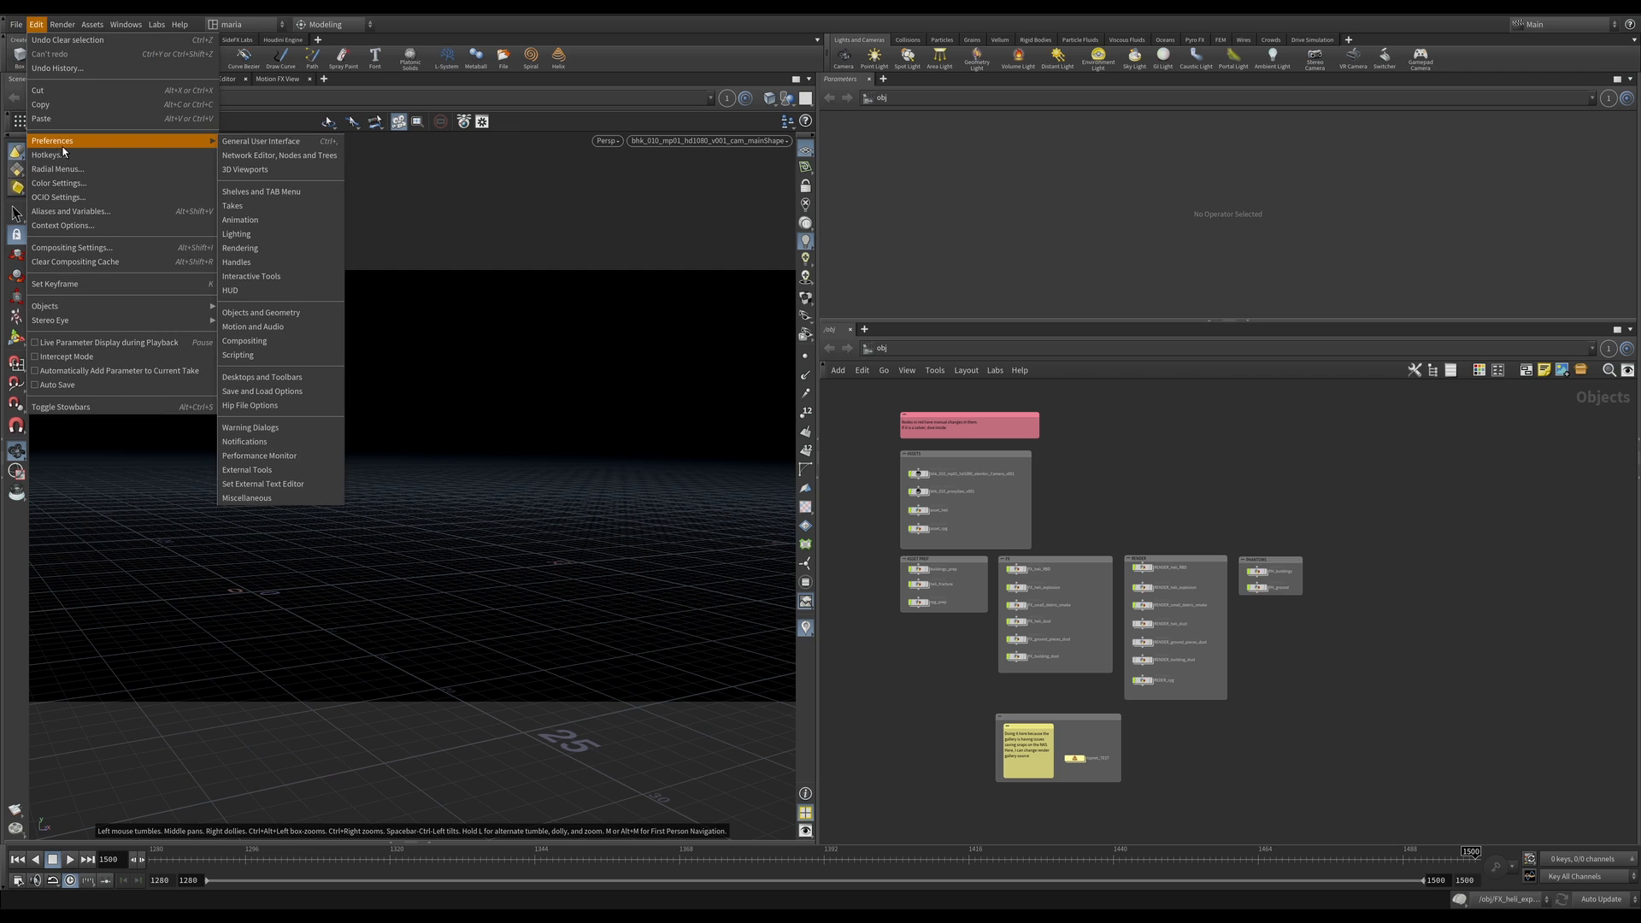
click(253, 140)
drag(342, 23, 407, 176)
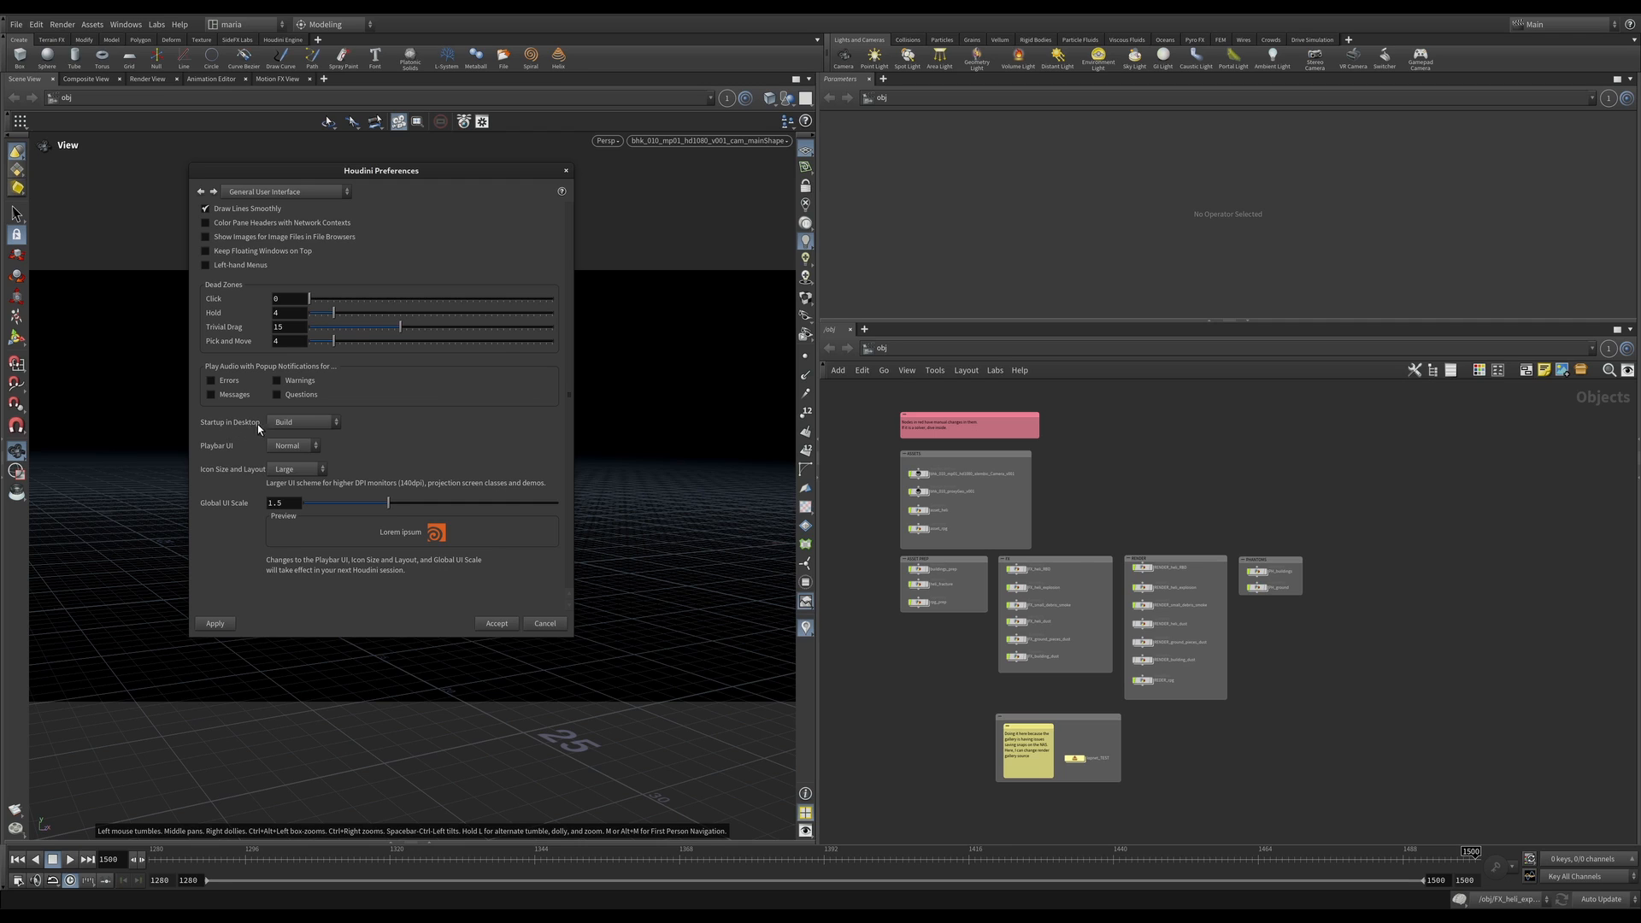
click(284, 423)
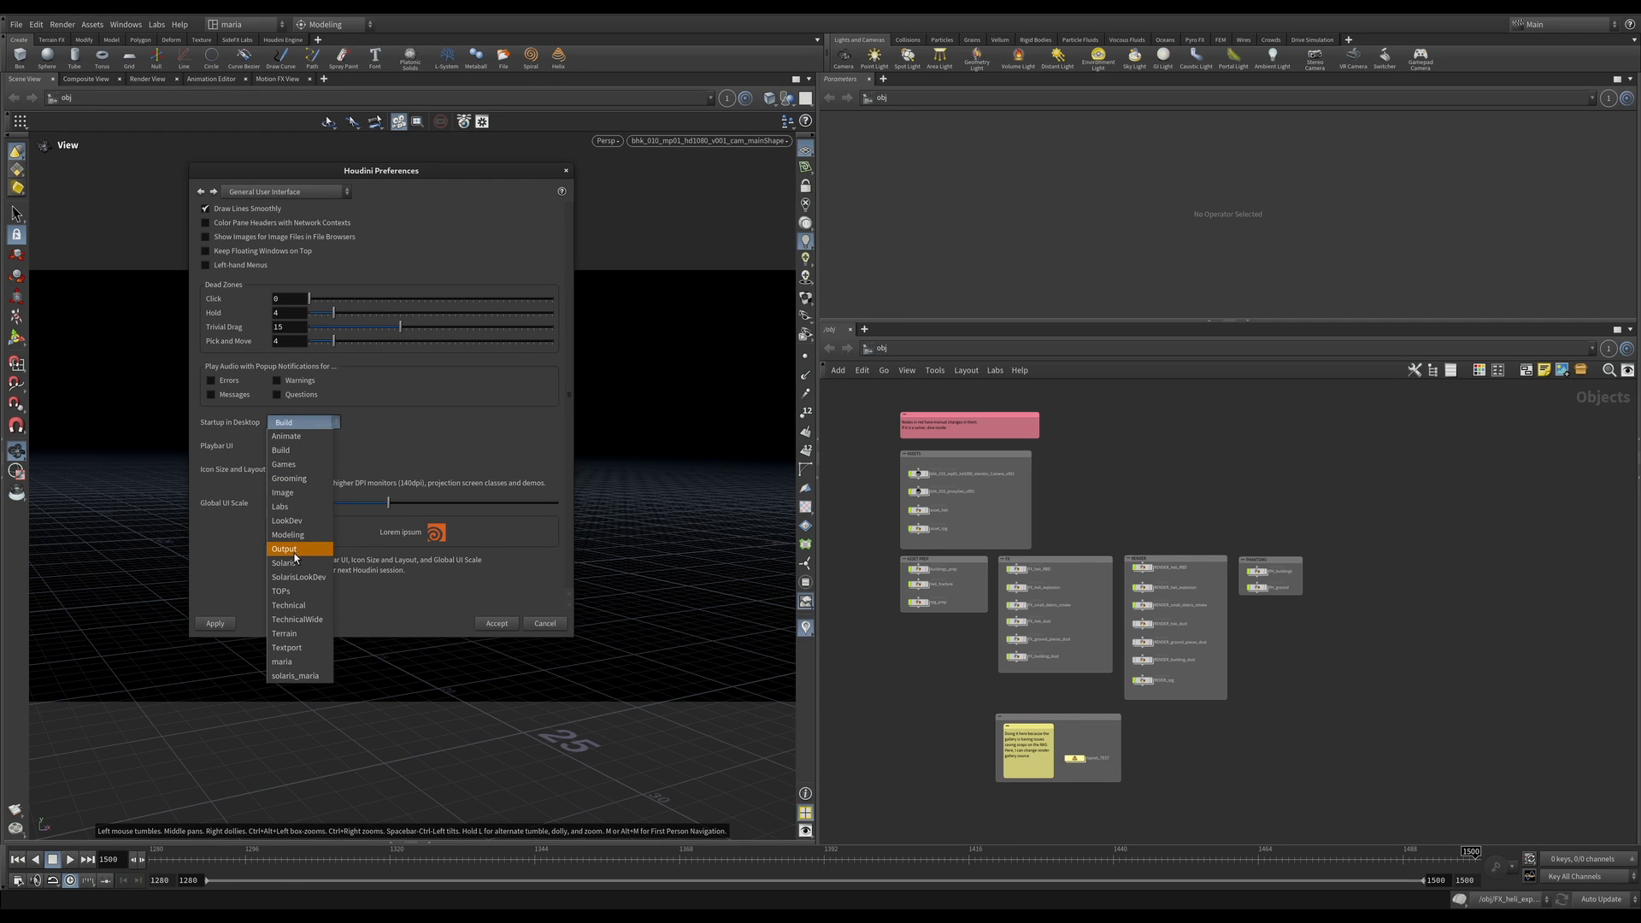
click(285, 662)
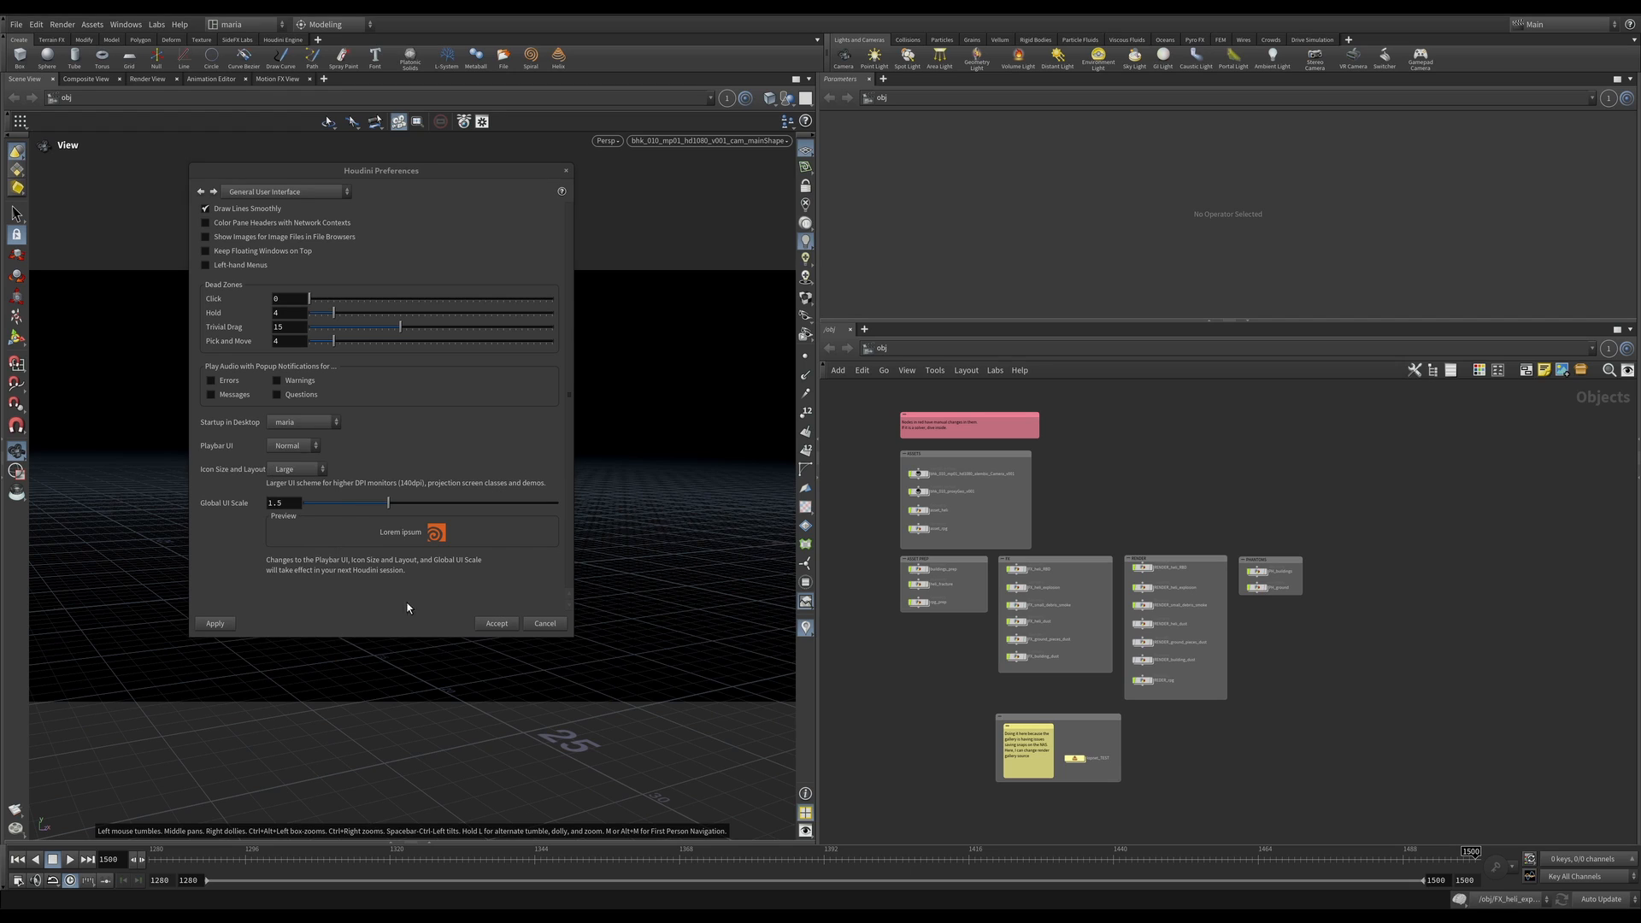
click(496, 624)
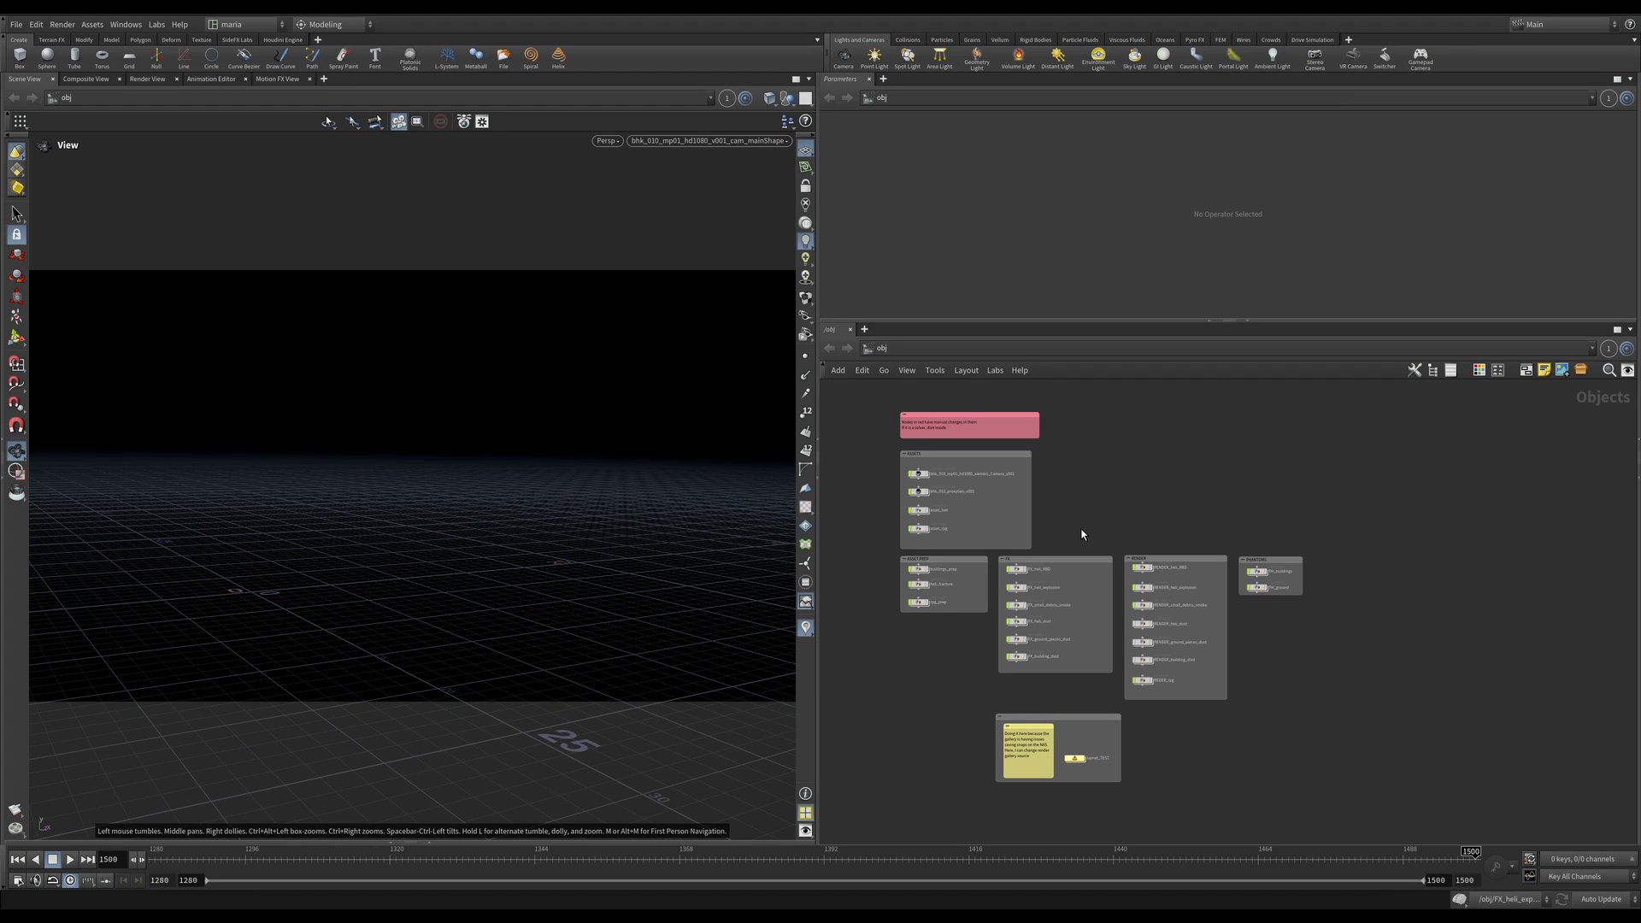
Step: Set the project to the bhk_START folder
click(16, 24)
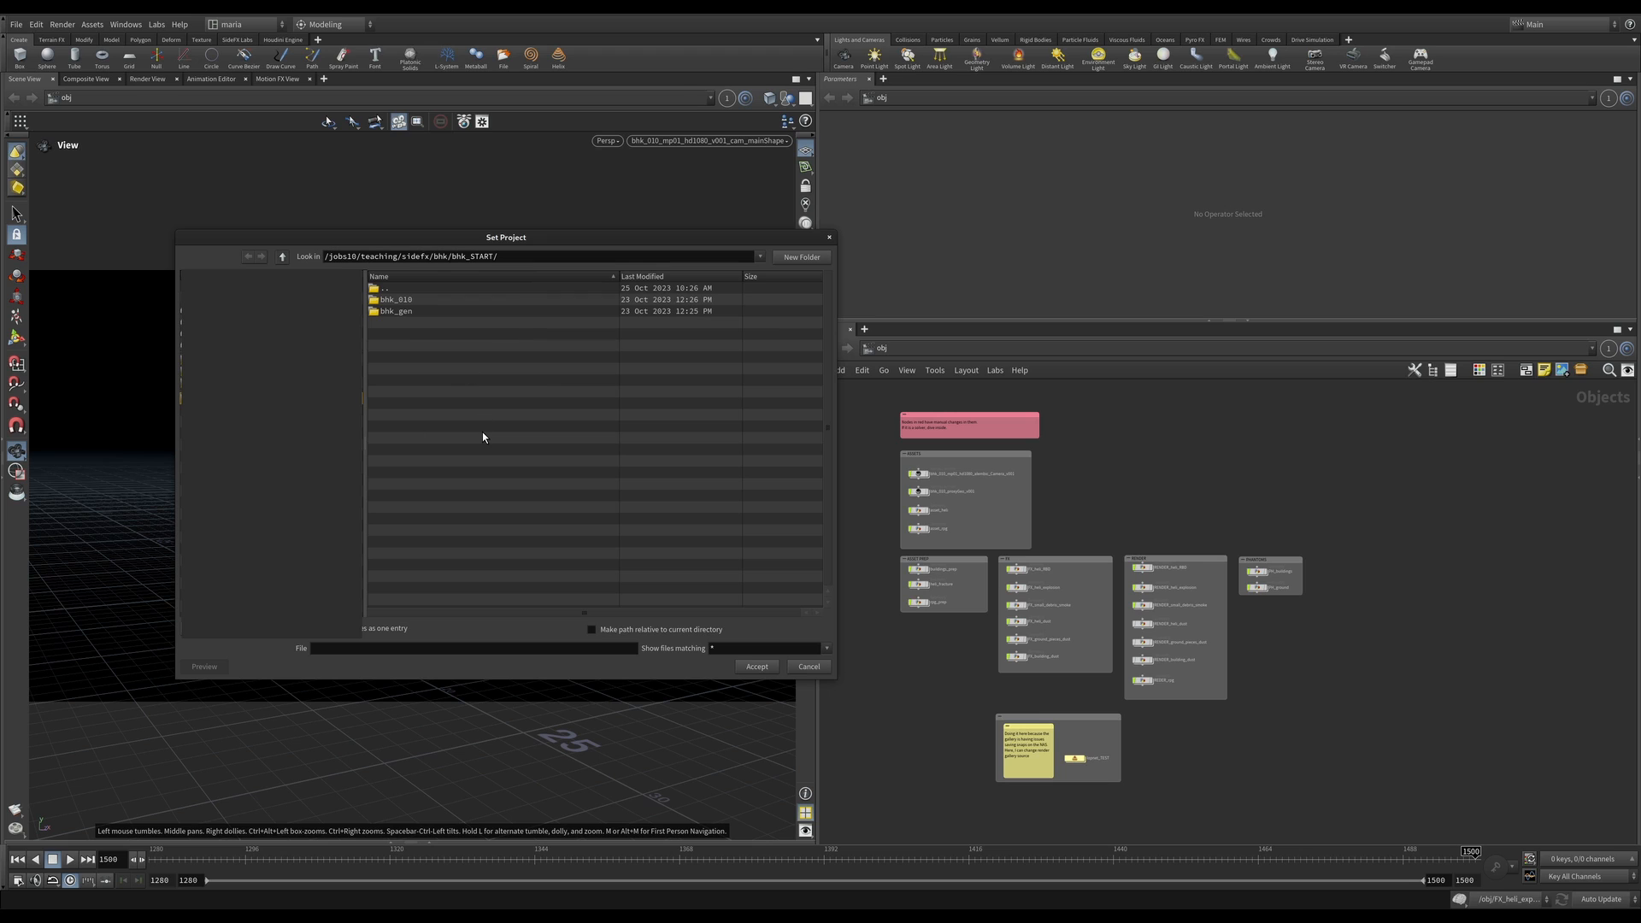
click(757, 667)
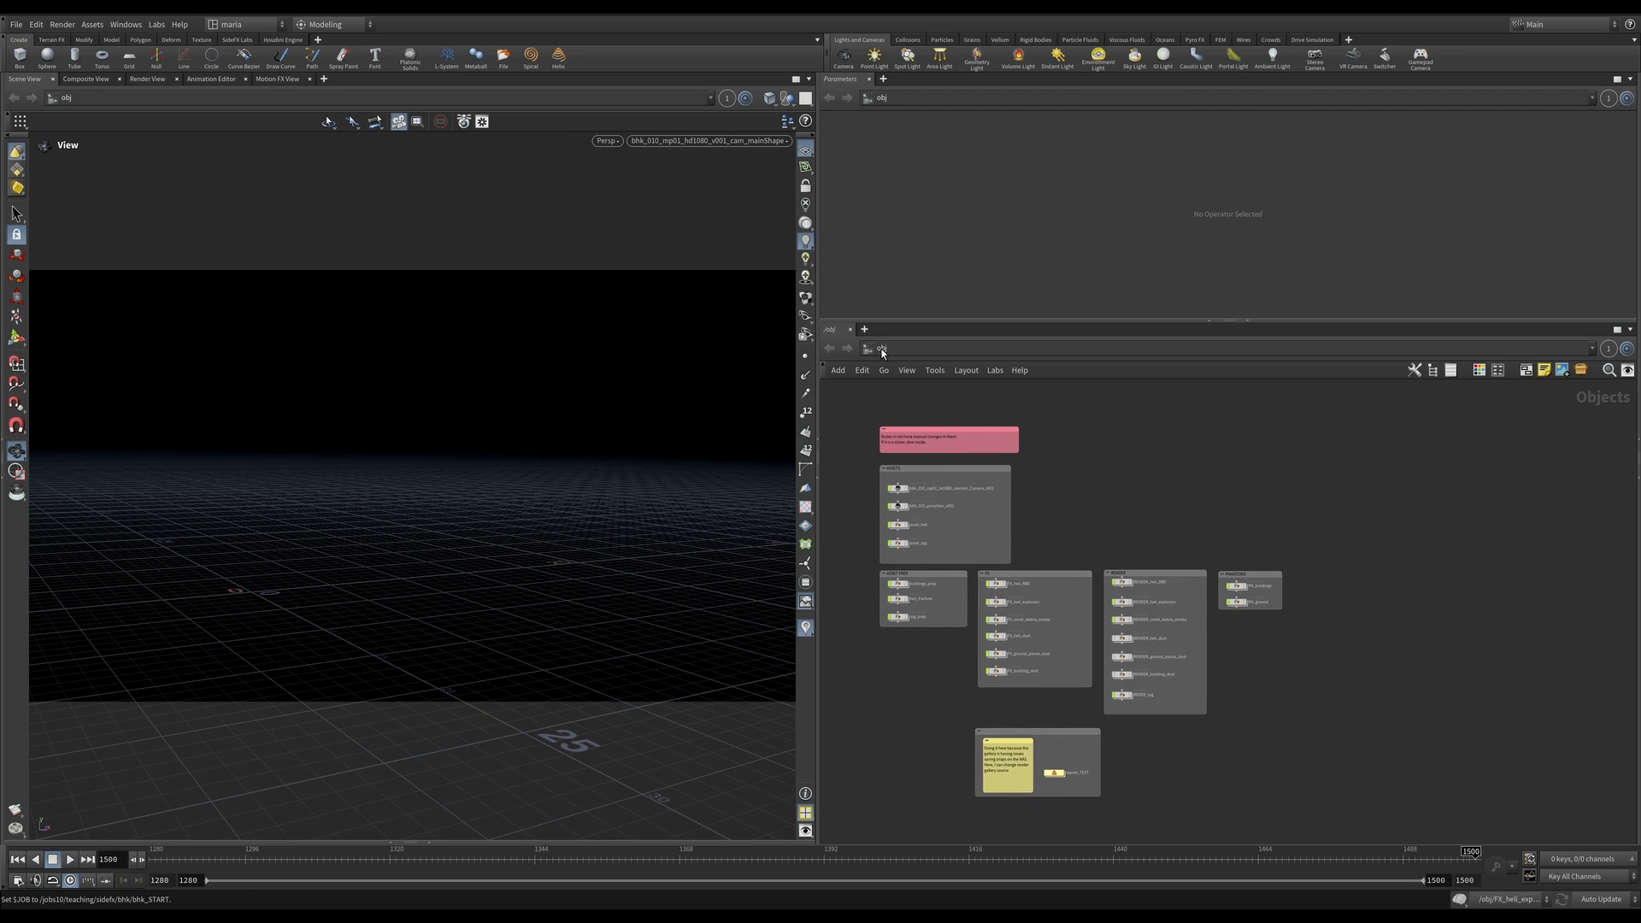
Step: Look through the bhk_010 main shot camera, scrub the timeline to frame 1500, and select the camera's Alembic archive node in the ASSETS group
click(779, 142)
click(774, 205)
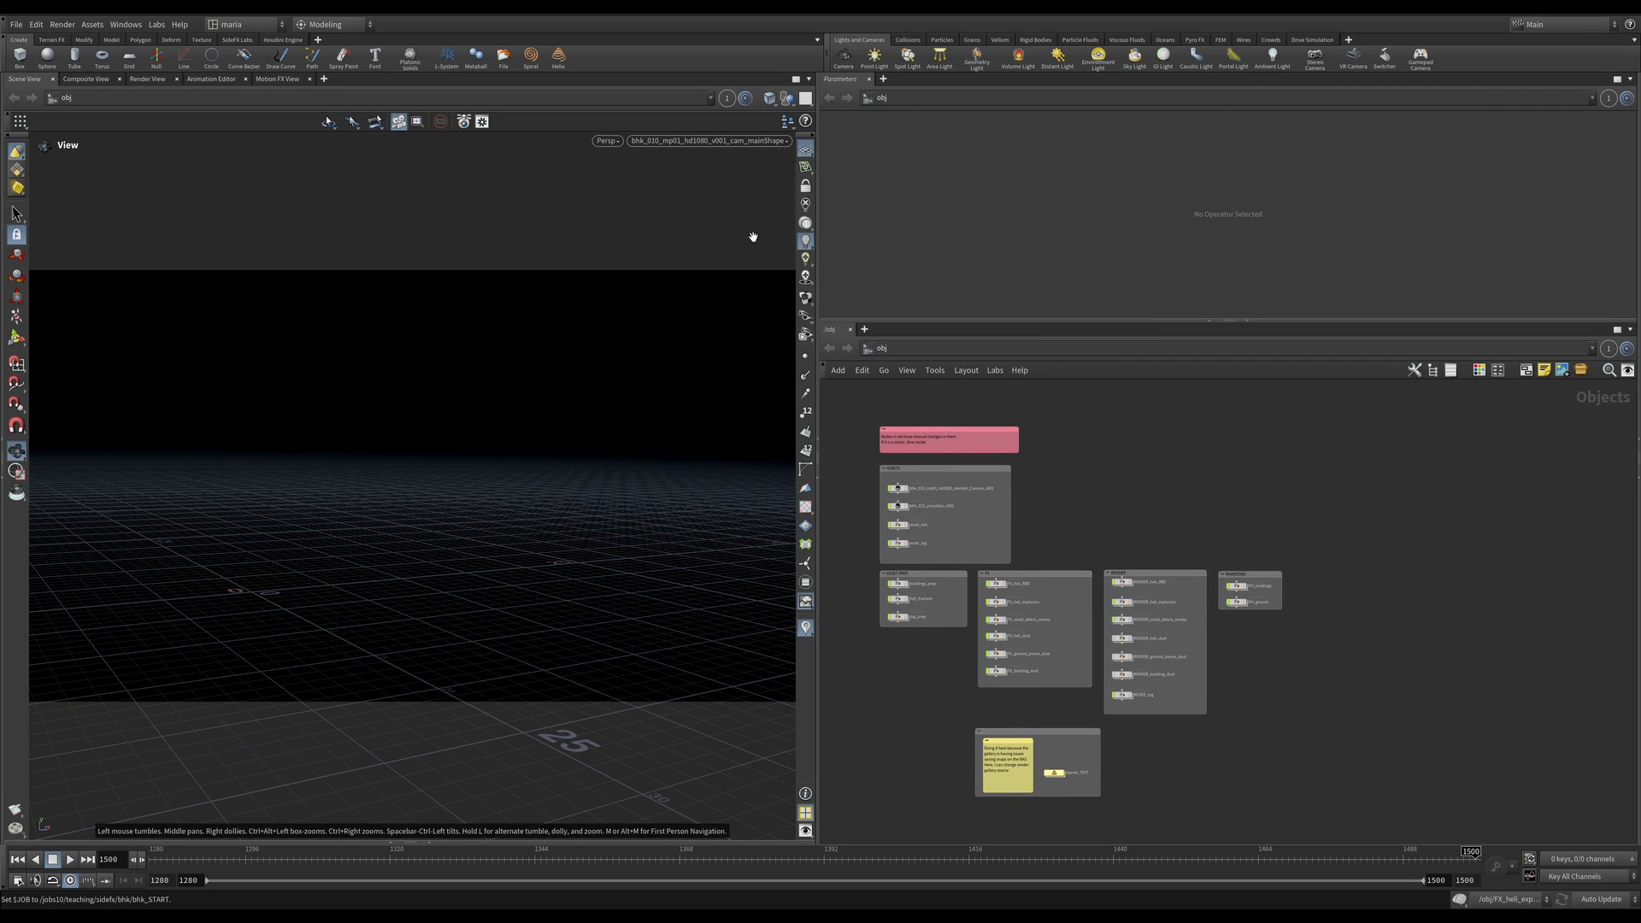
click(490, 858)
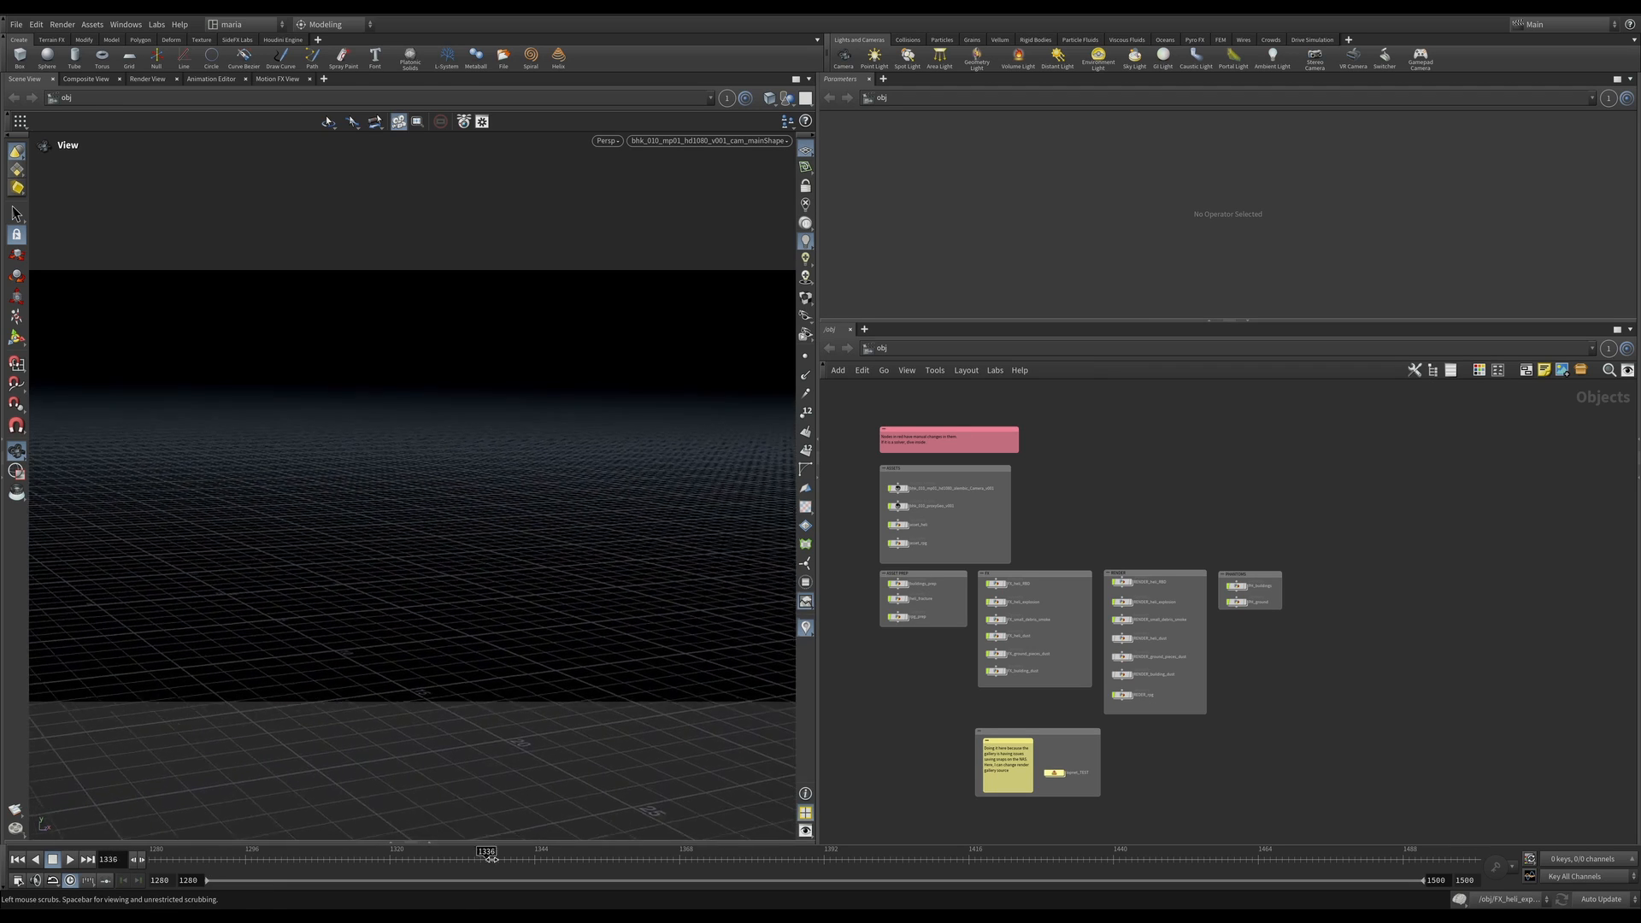
drag(491, 858, 1519, 873)
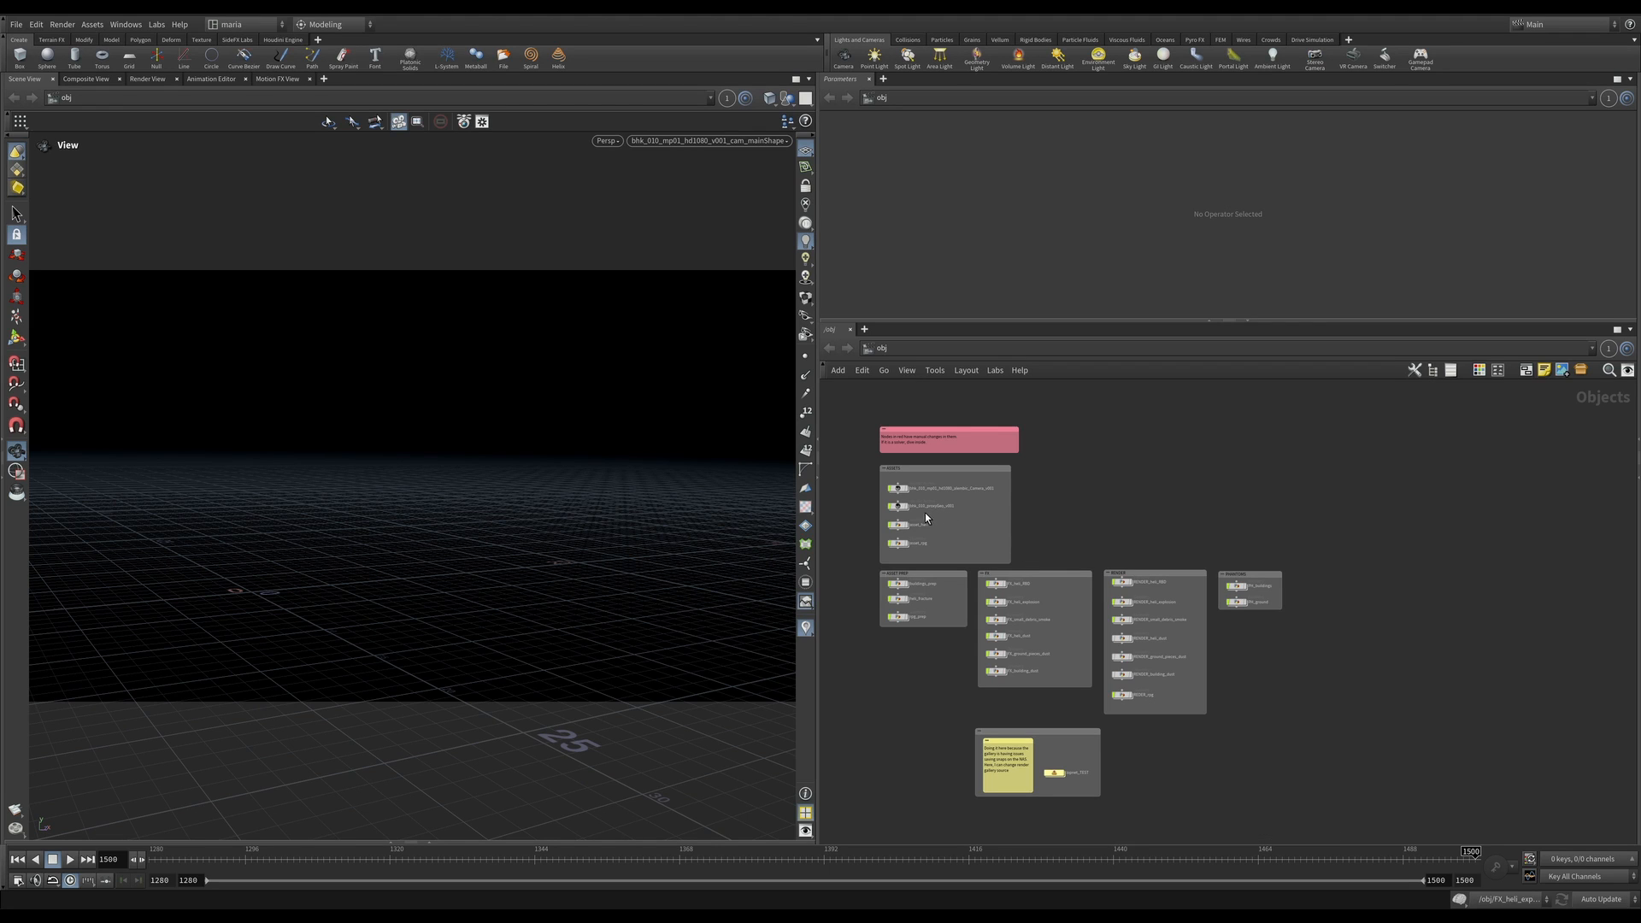
scroll(925, 518, up, 5)
drag(859, 452, 857, 450)
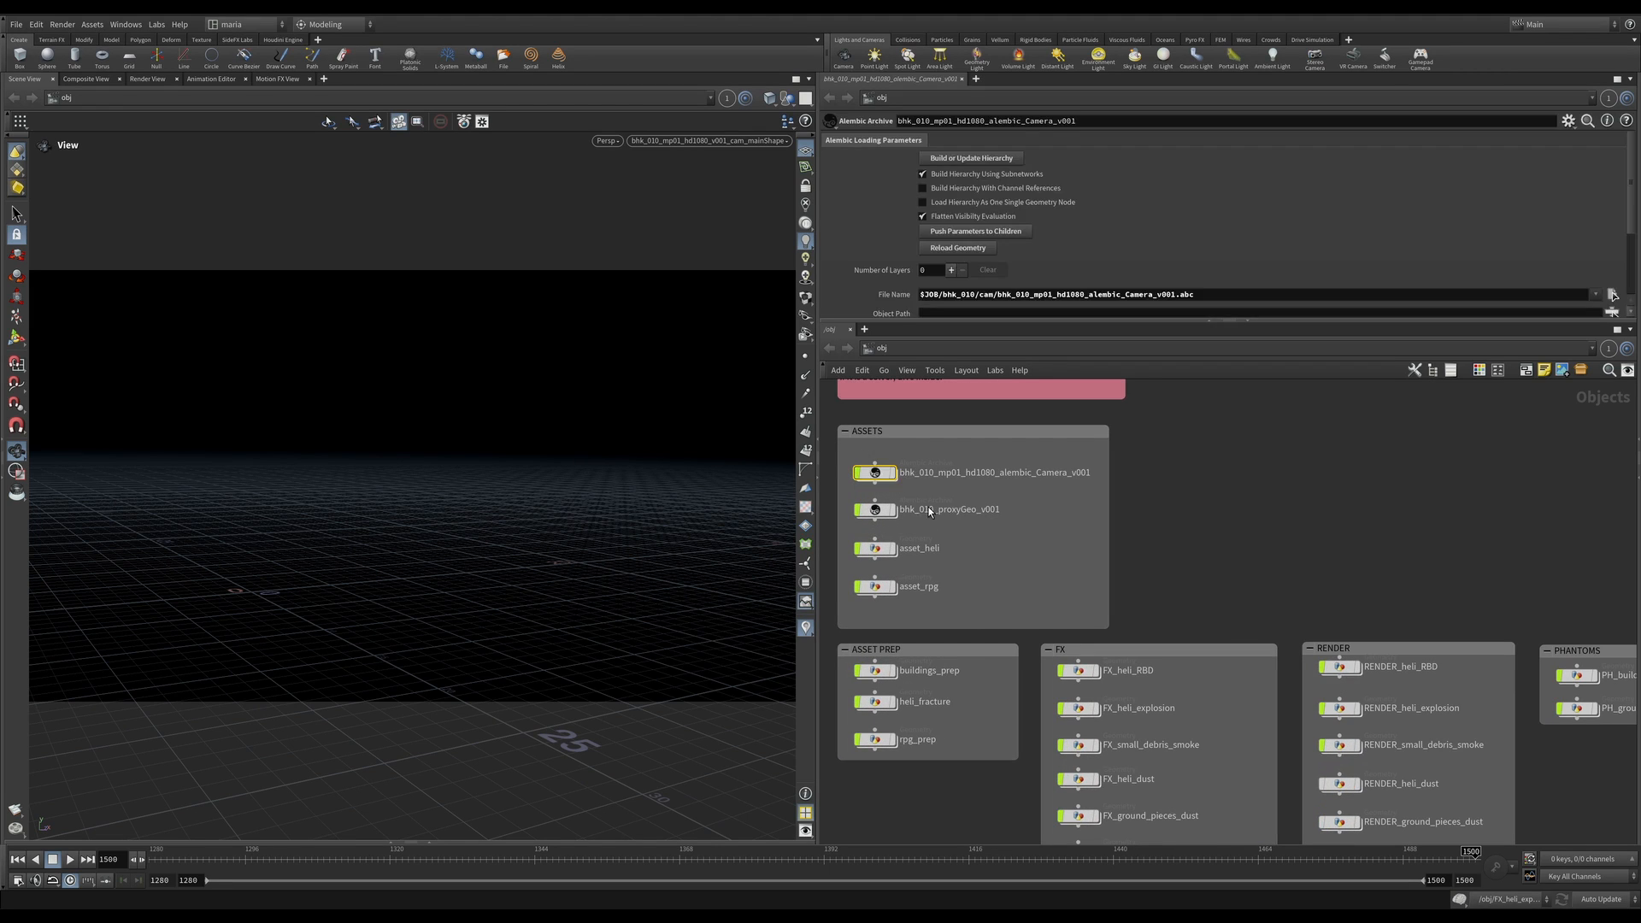
Step: Go inside bhk_010_proxyGeo_v001, examine the proxy buildings through the shot's frame range, and return to the object level
middle_drag(938, 497, 958, 467)
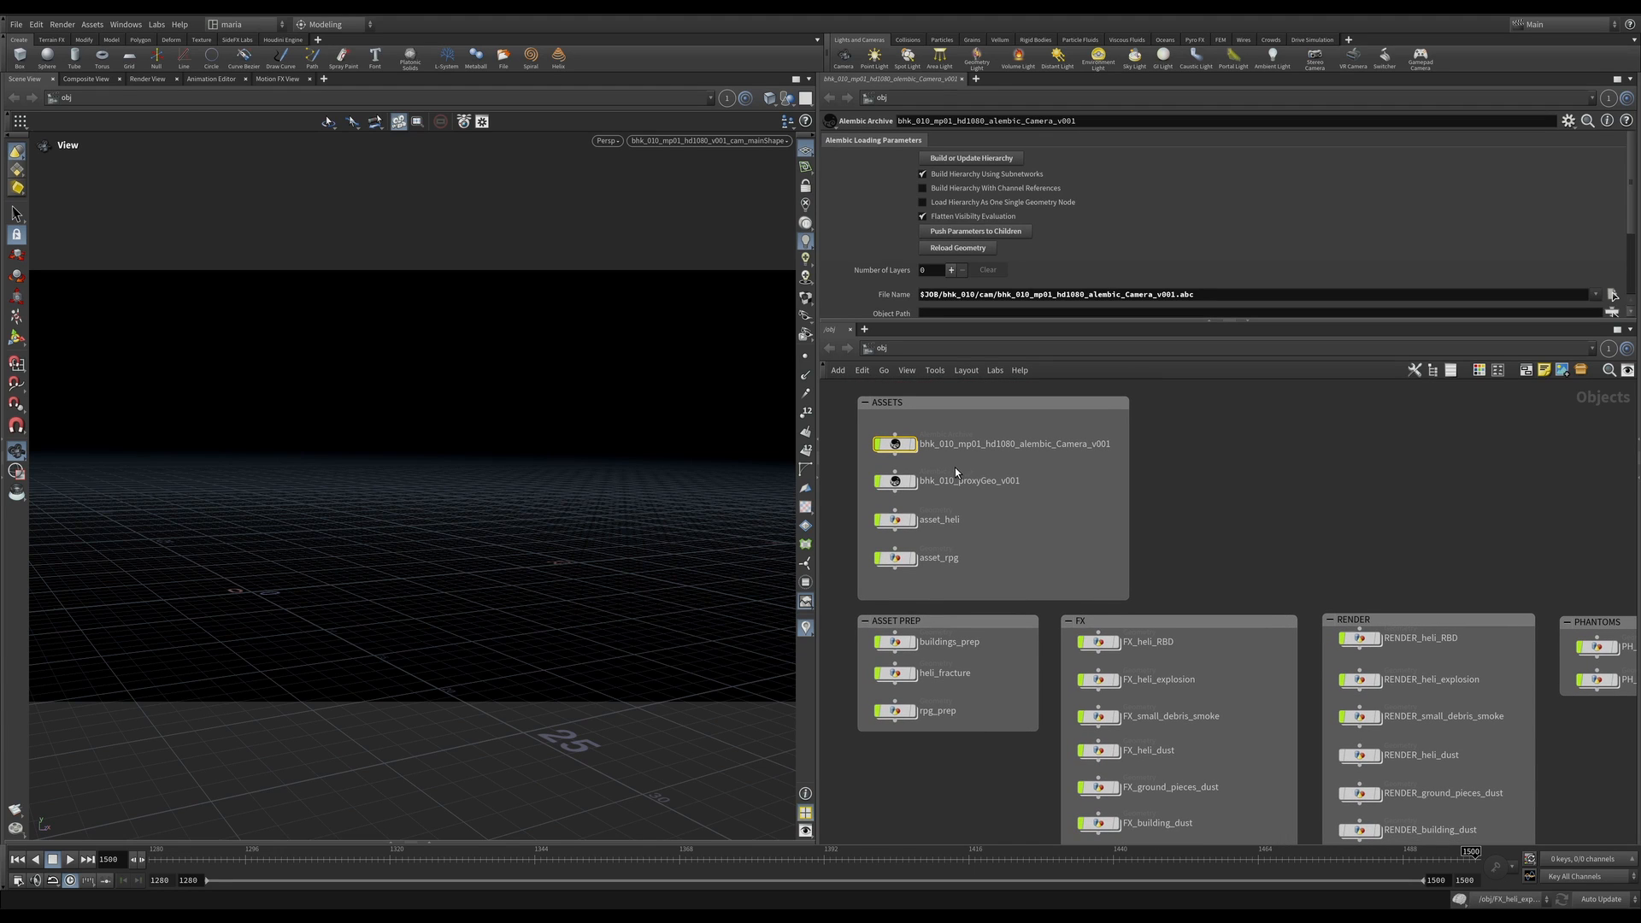
mouse_move(953, 488)
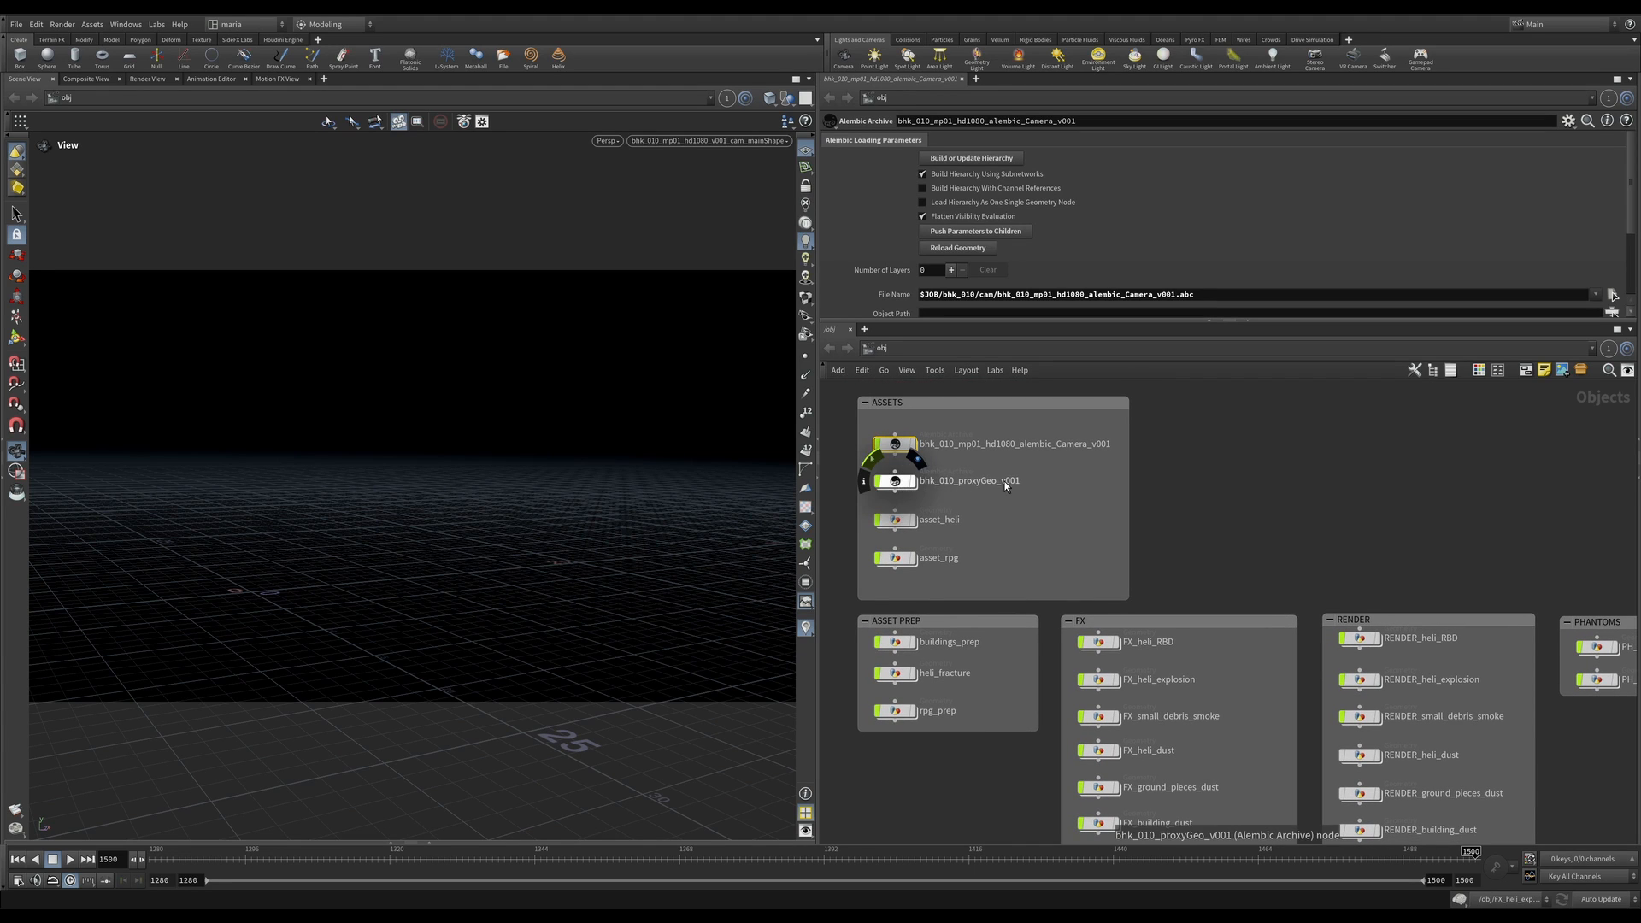
double_click(894, 482)
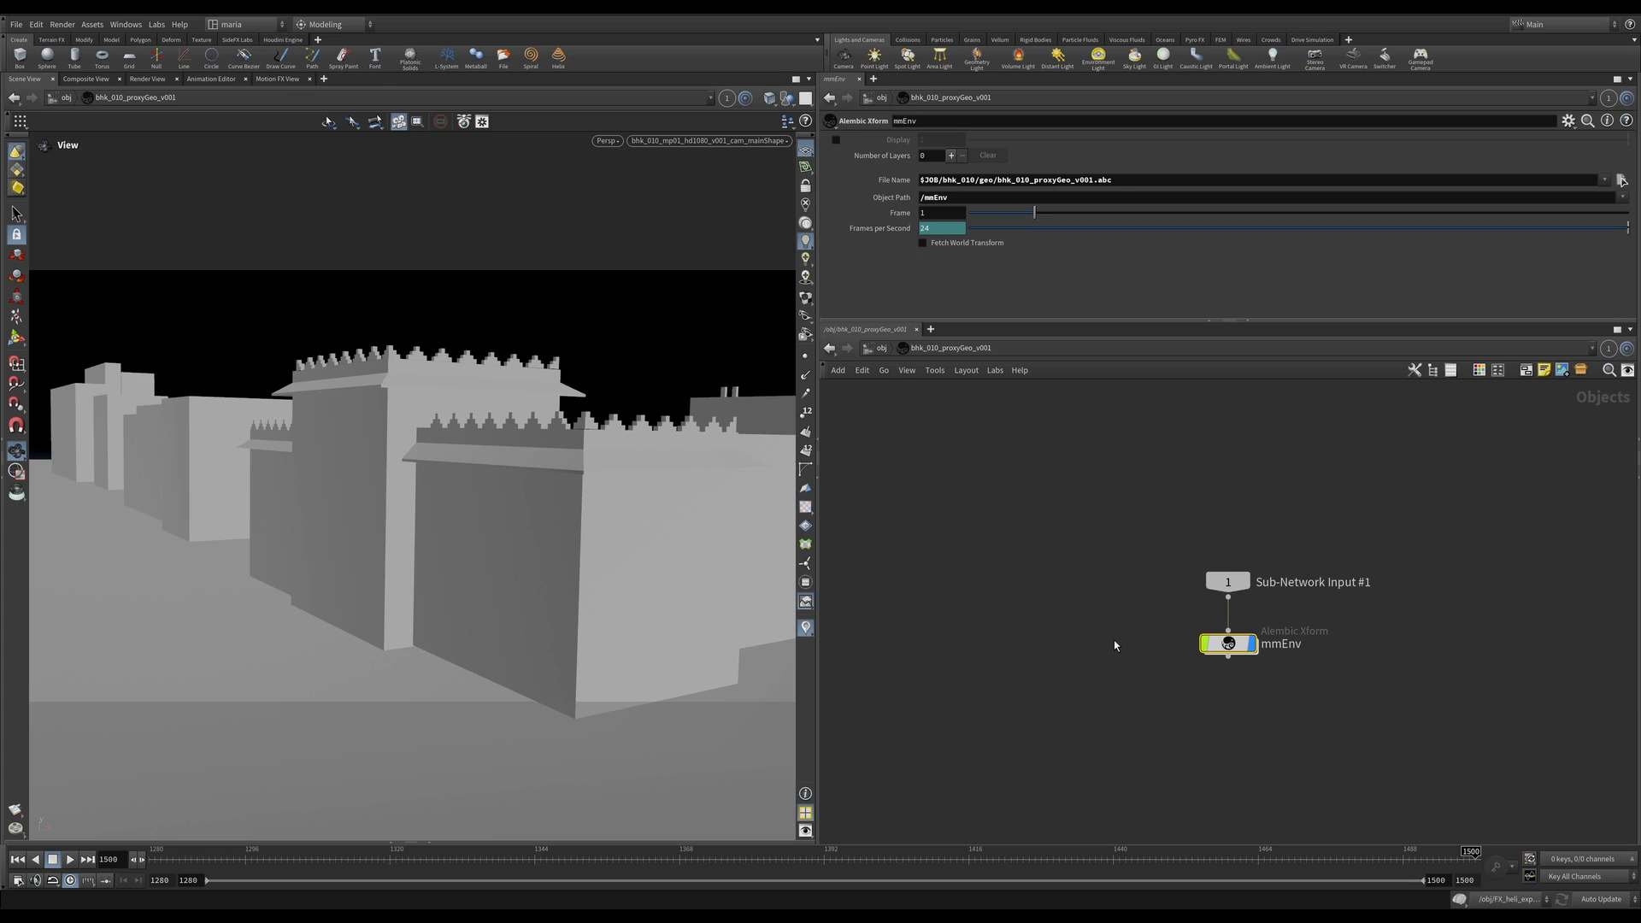
middle_drag(1135, 661, 1060, 648)
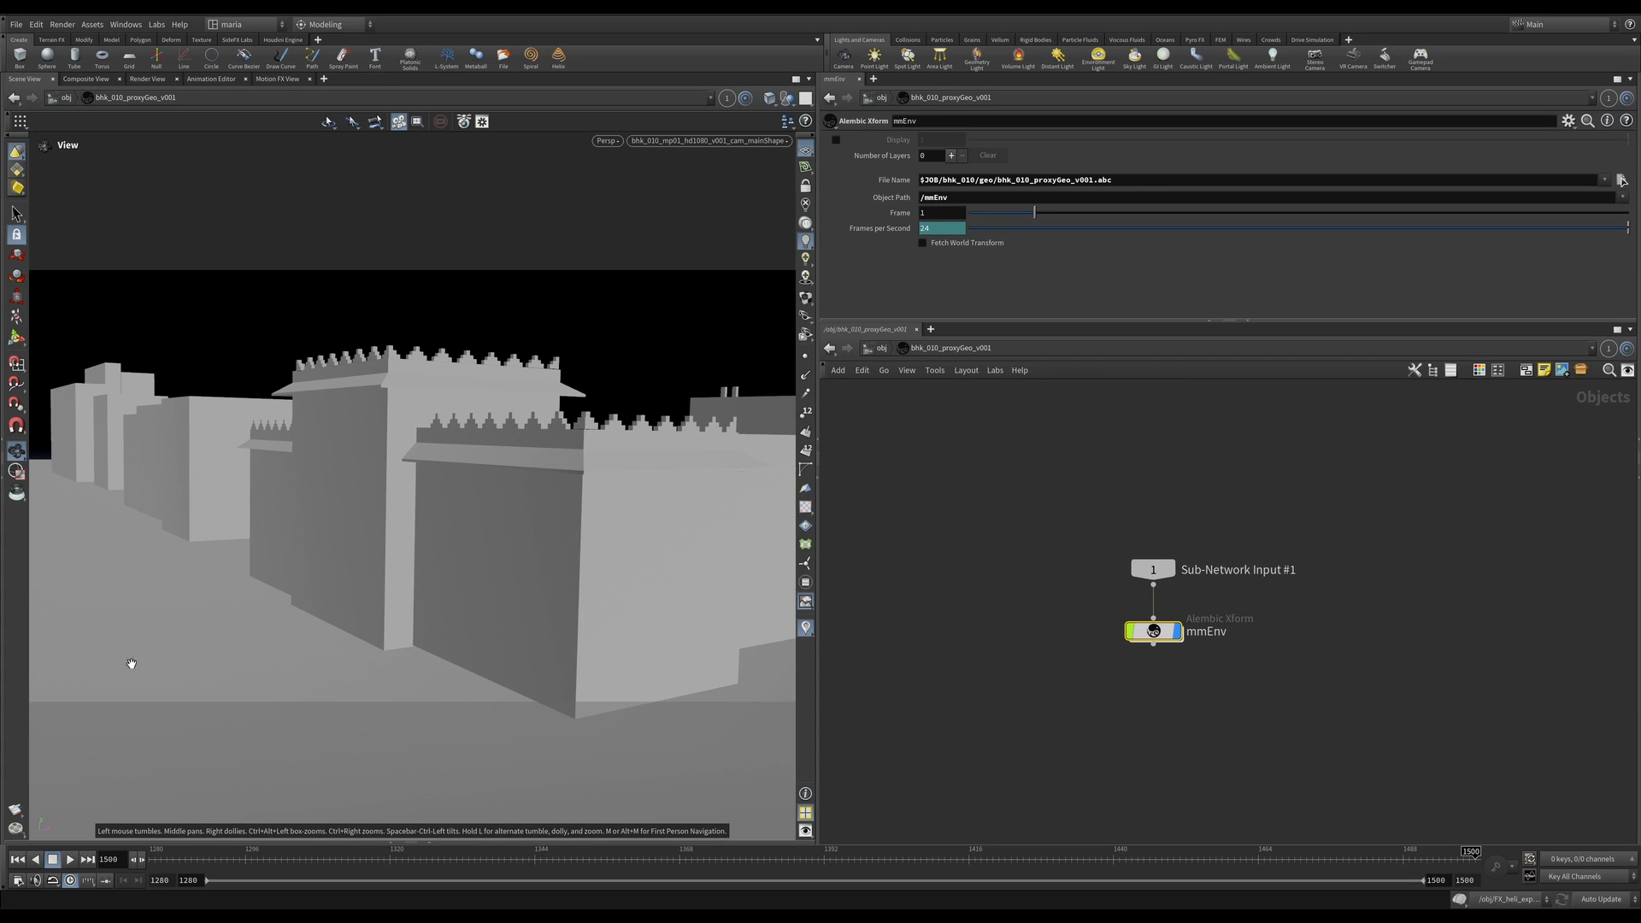
drag(253, 862, 1471, 898)
middle_drag(1142, 694, 1105, 693)
key(u)
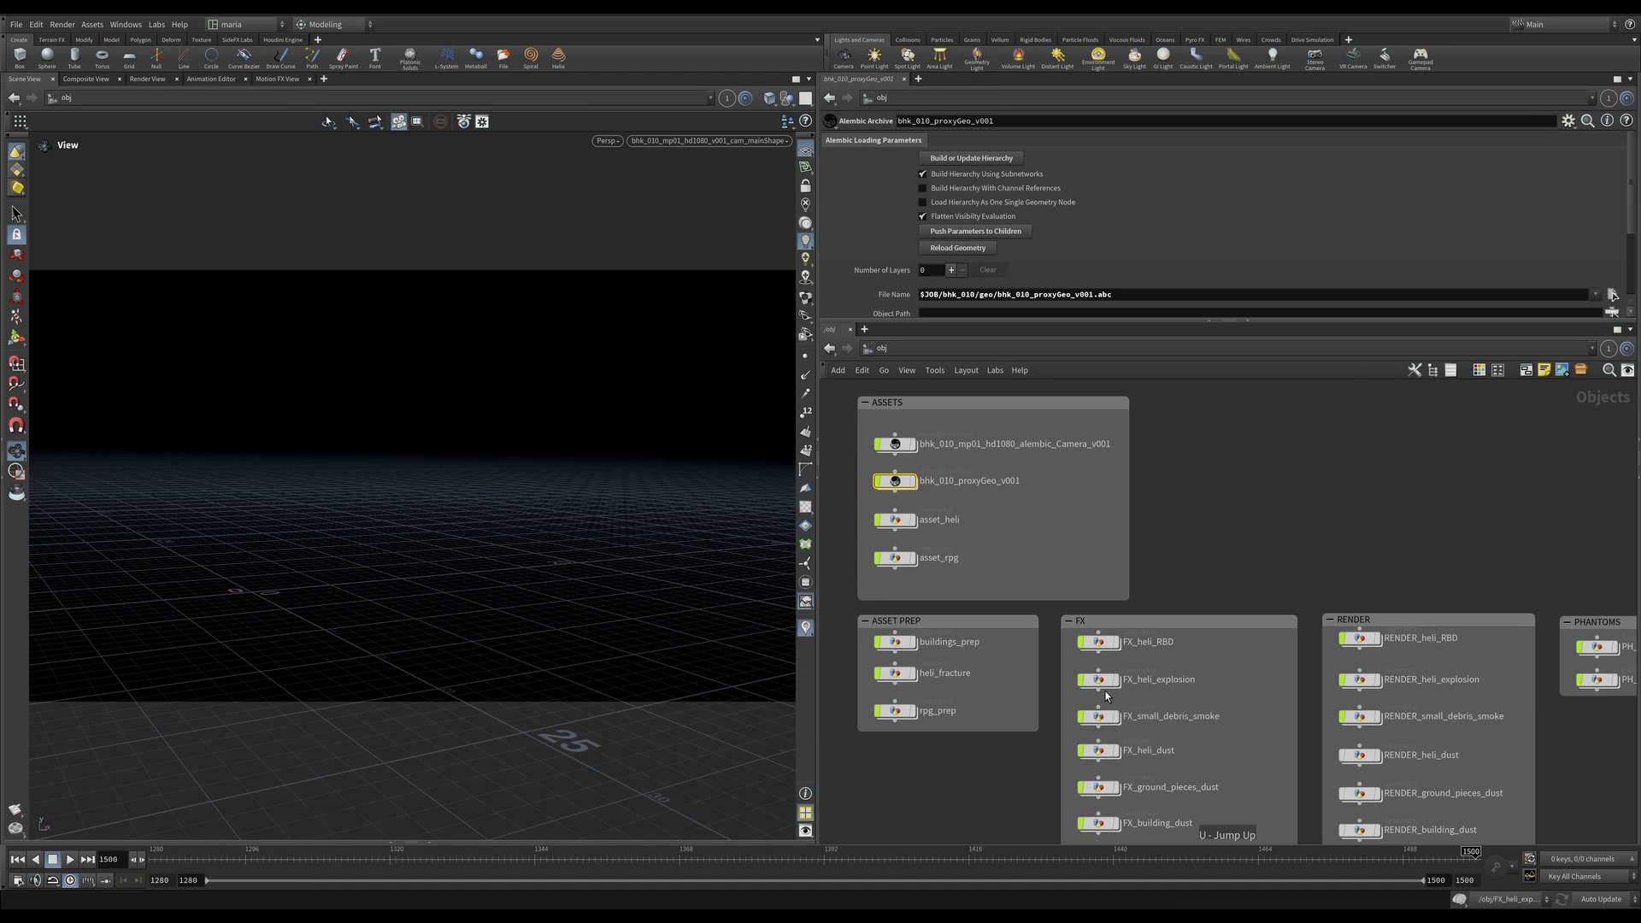
Step: Go inside asset_heli and display the OUT_heli null at the end of its network
double_click(894, 523)
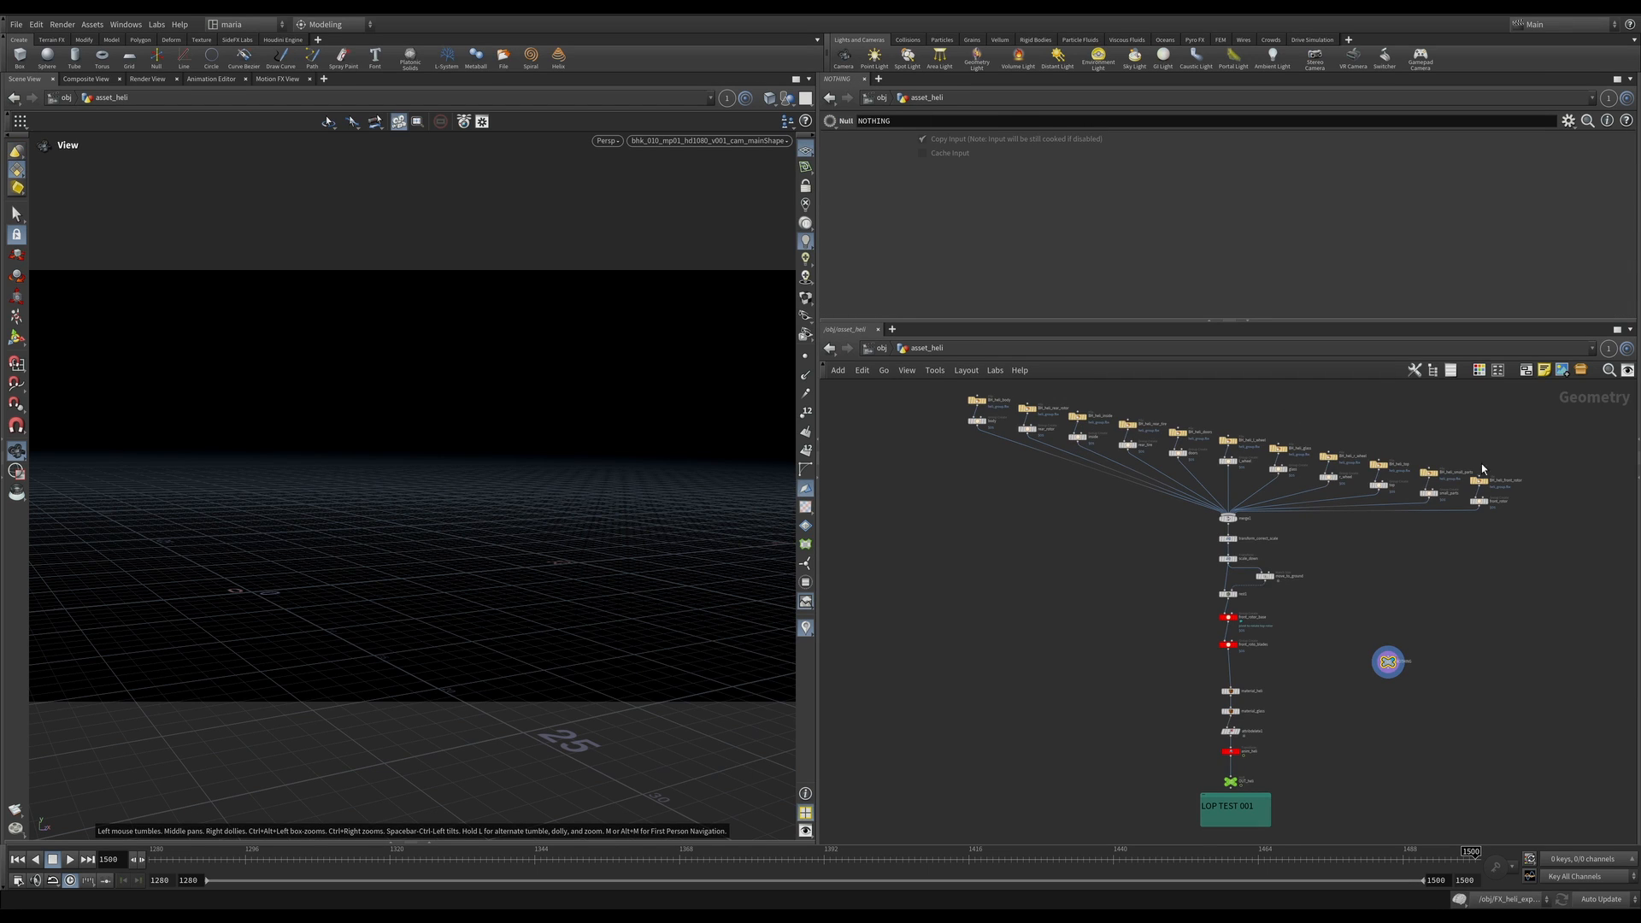
scroll(1252, 796, up, 2)
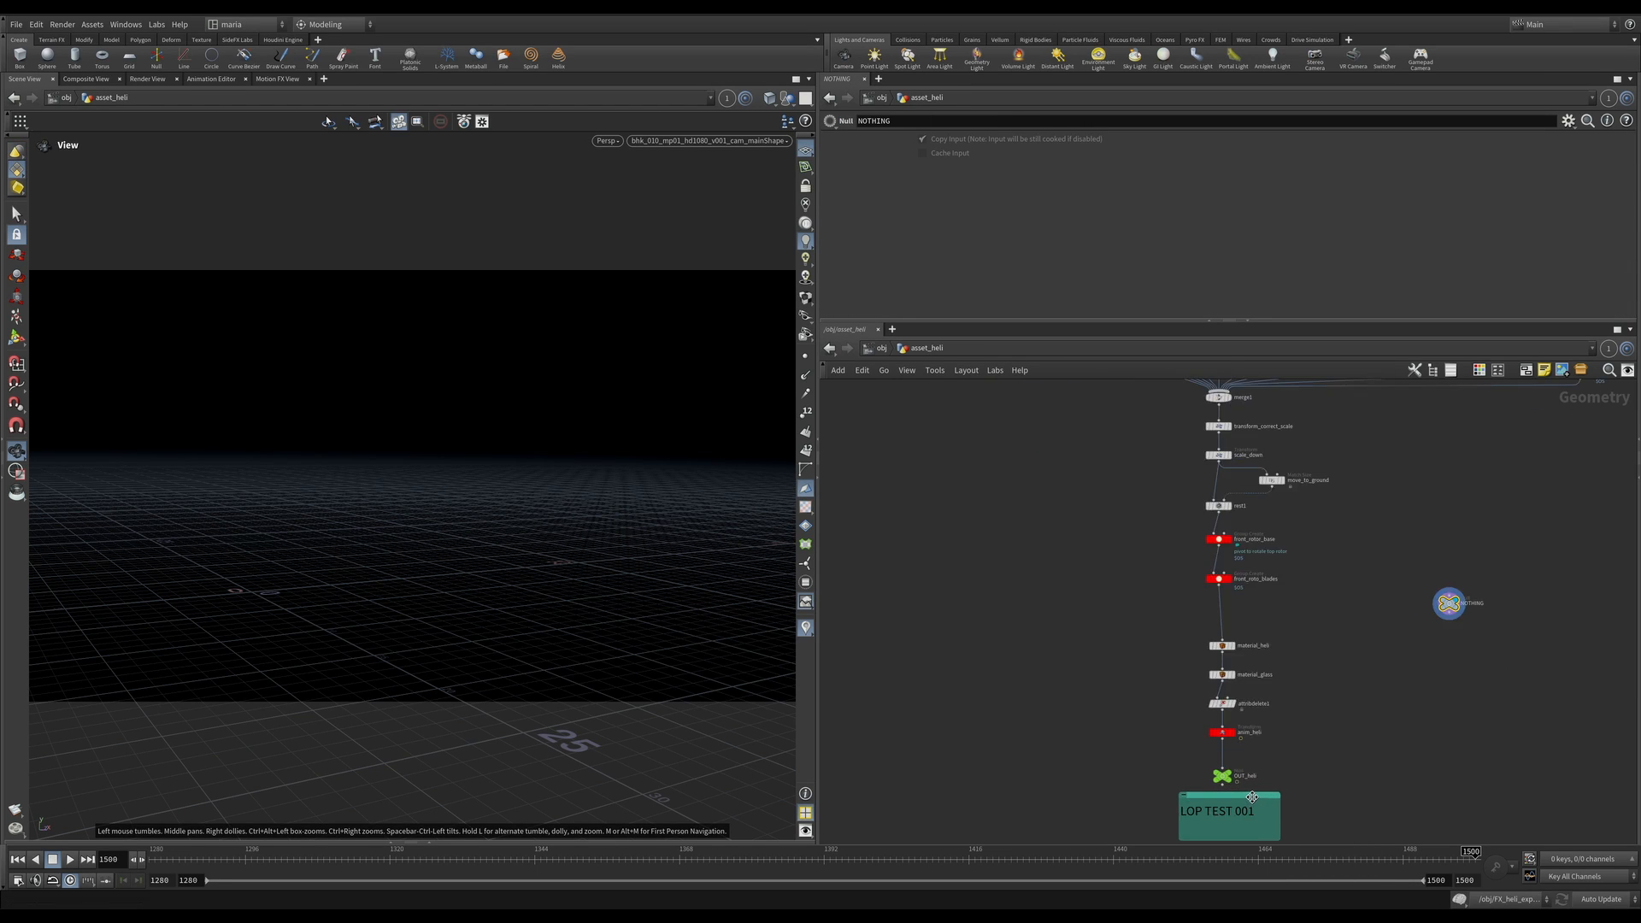
scroll(1252, 797, up, 3)
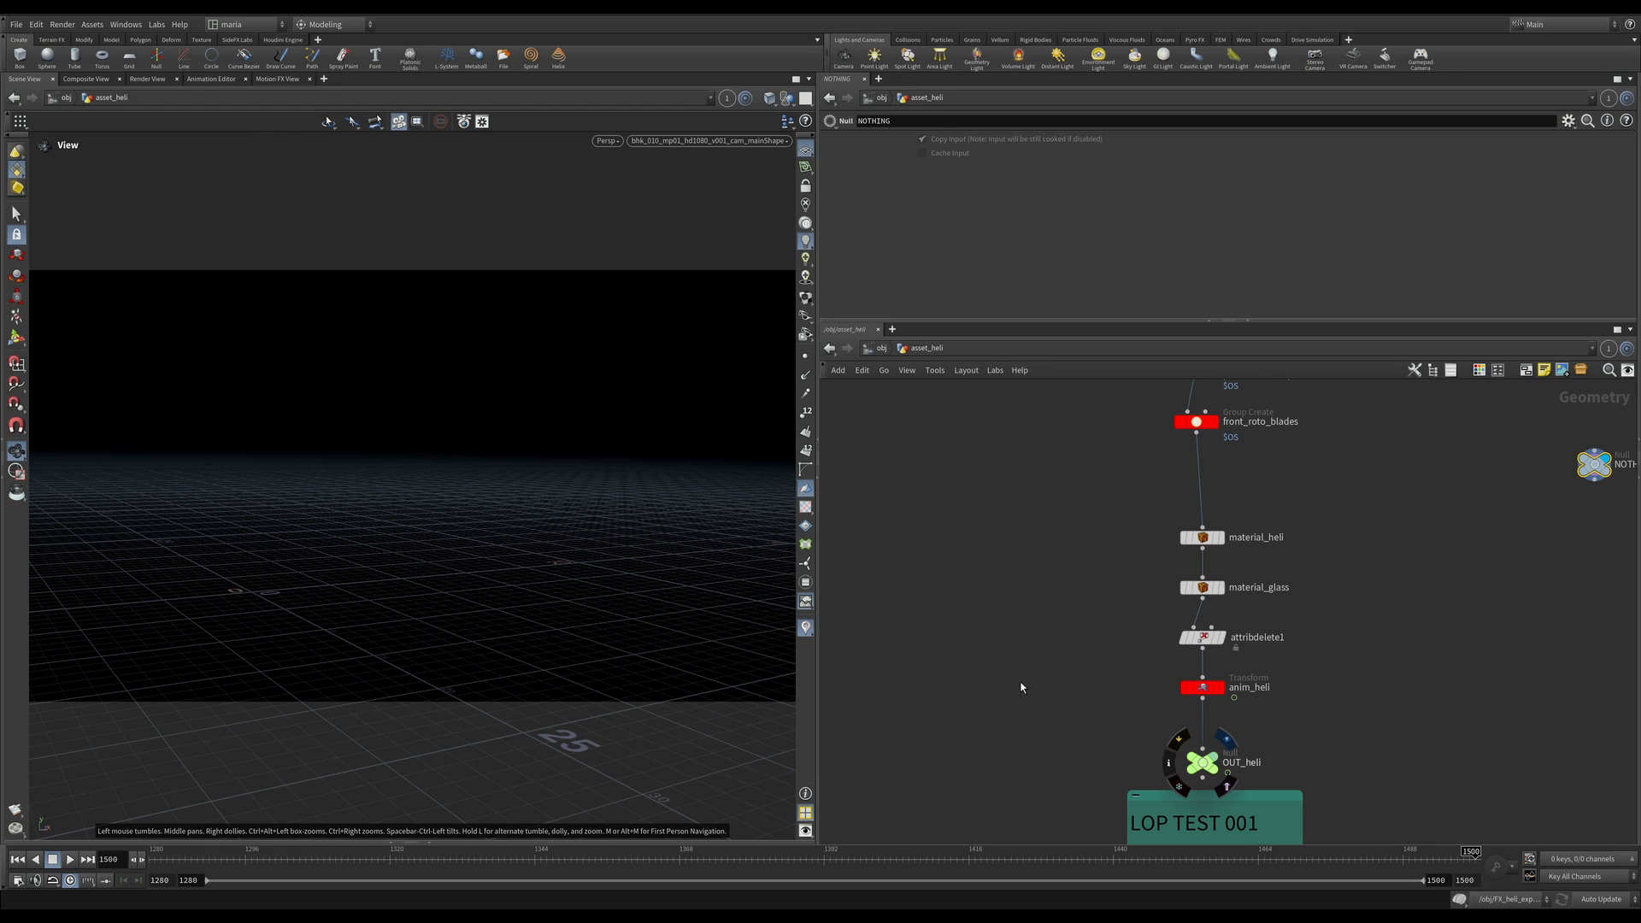
click(1227, 739)
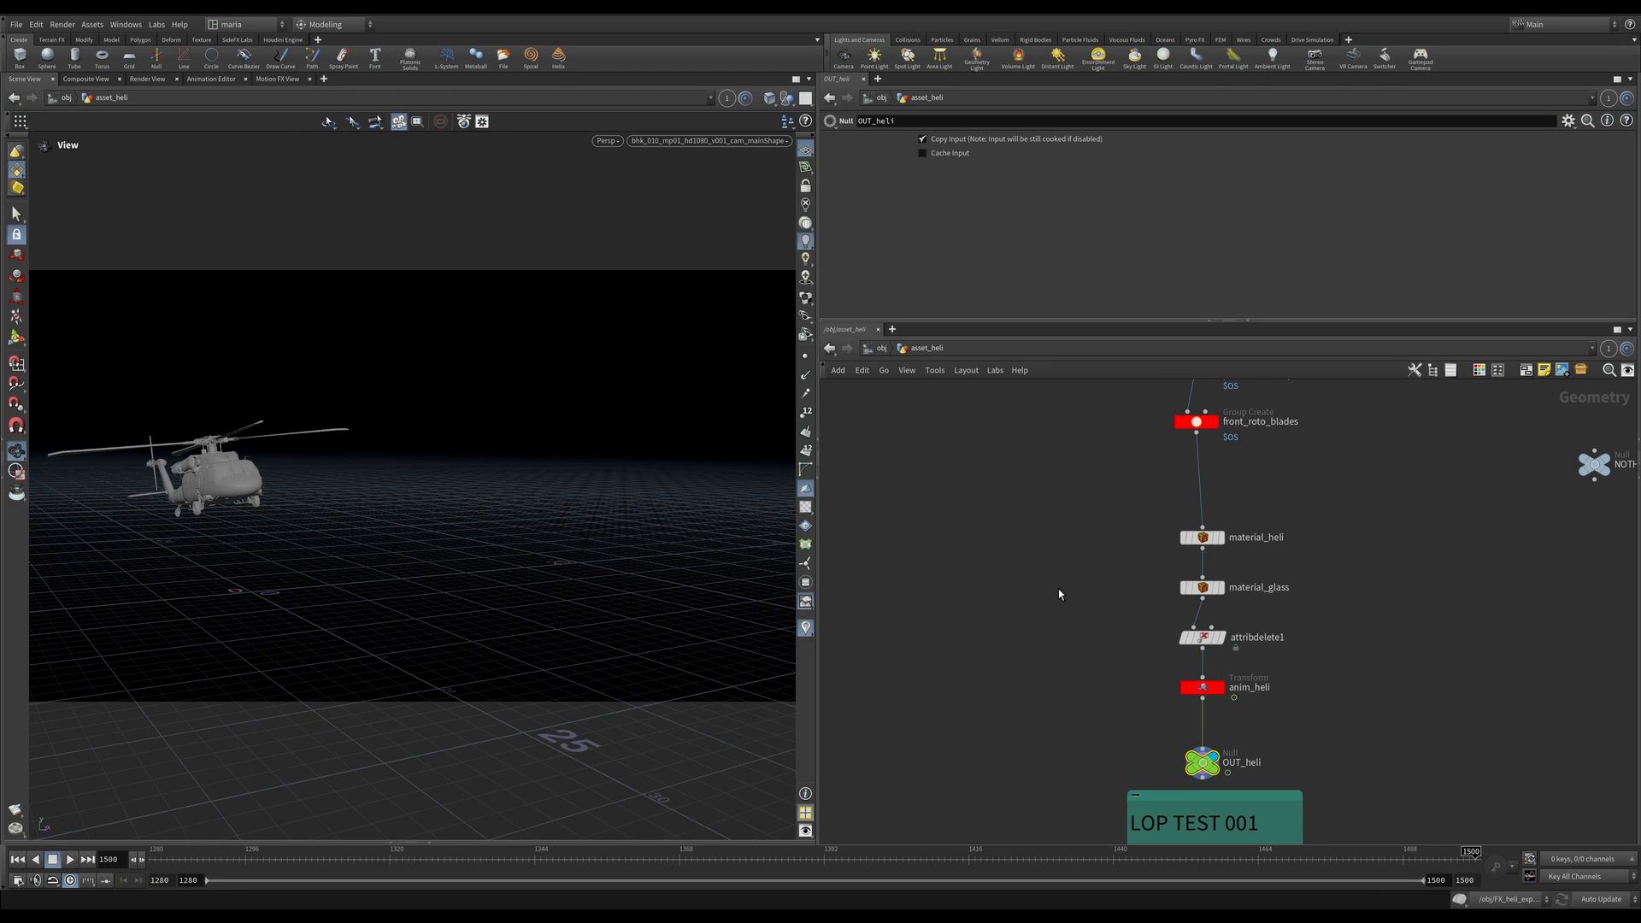
Step: Examine the helicopter part import branches, display merge1, and open its node information to check the model's size
scroll(1061, 594, down, 3)
middle_drag(1012, 447, 1037, 816)
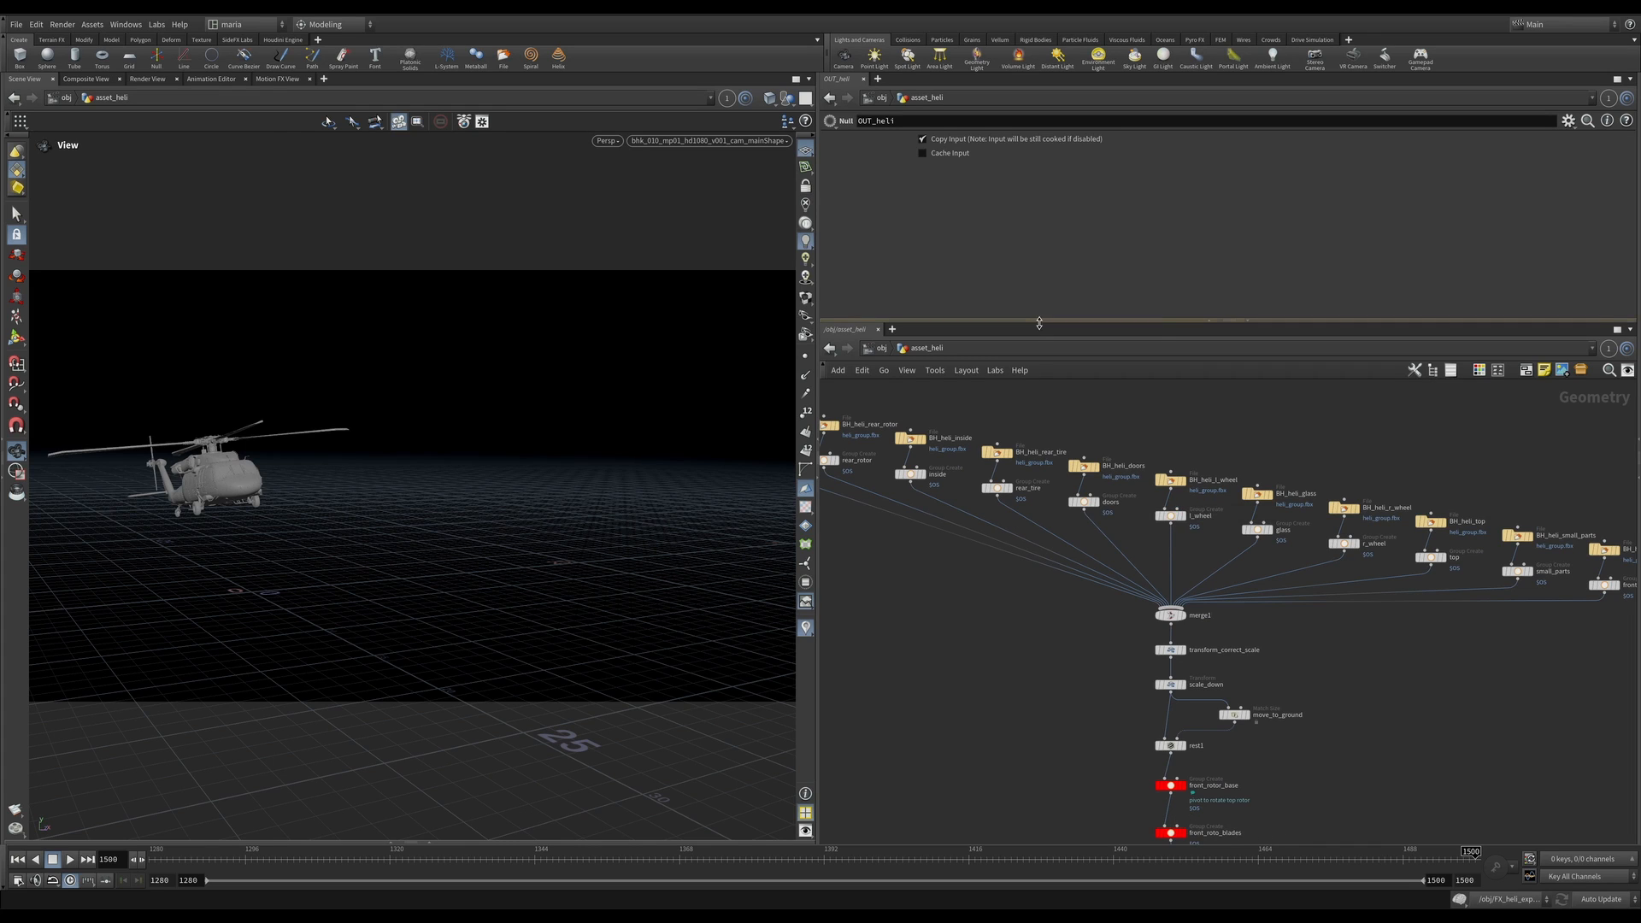
drag(1038, 321, 1040, 285)
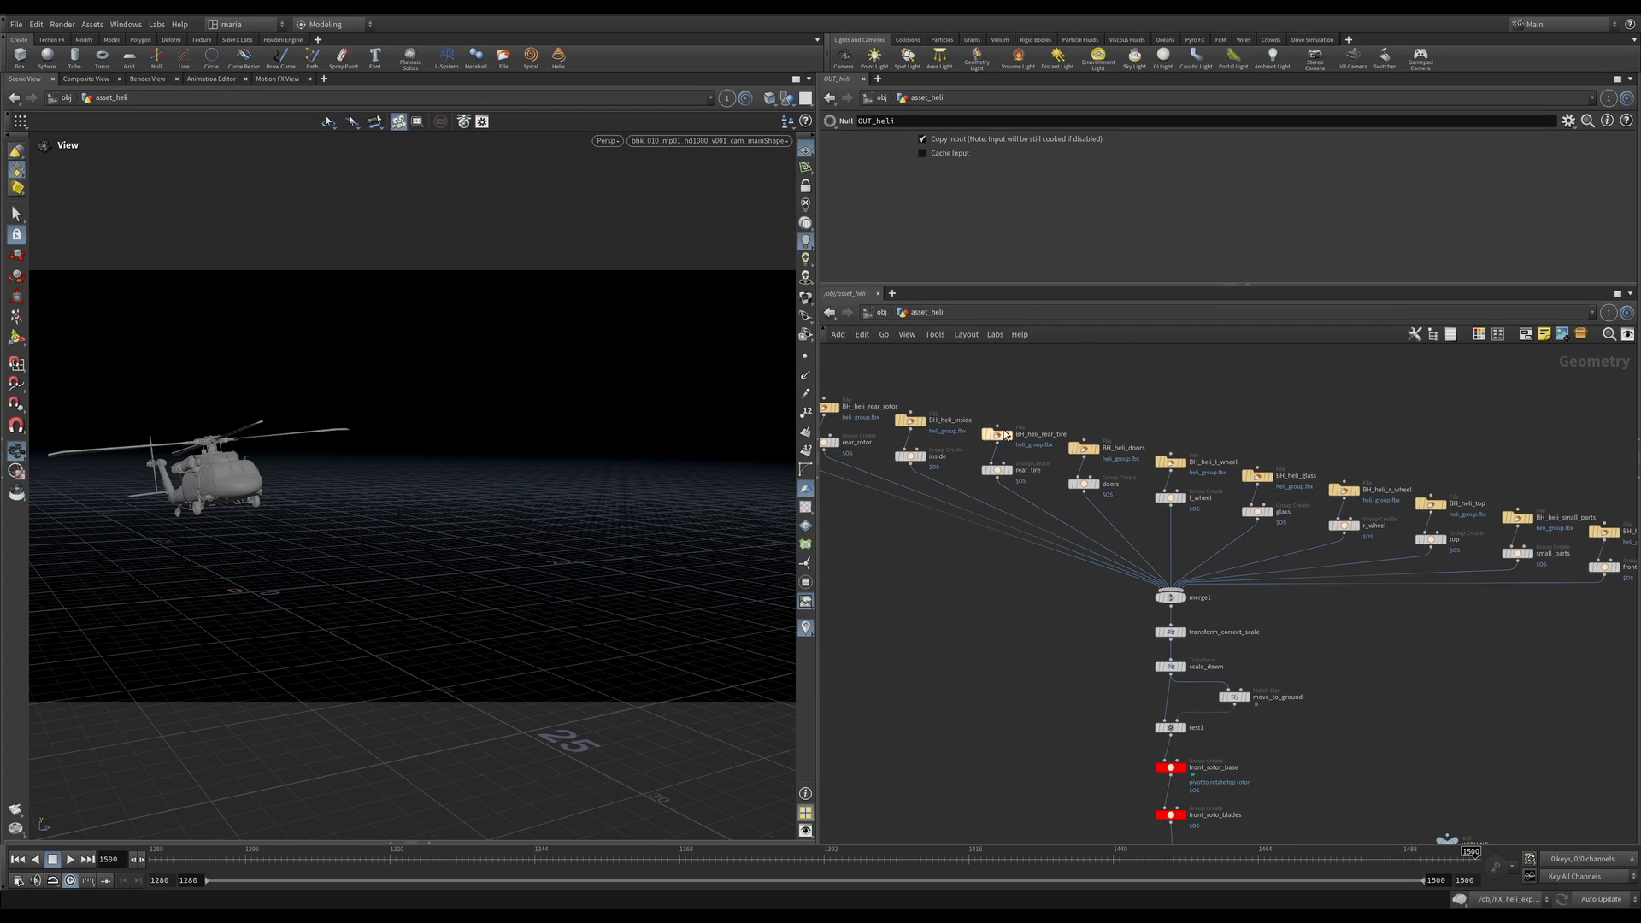
scroll(1250, 621, up, 2)
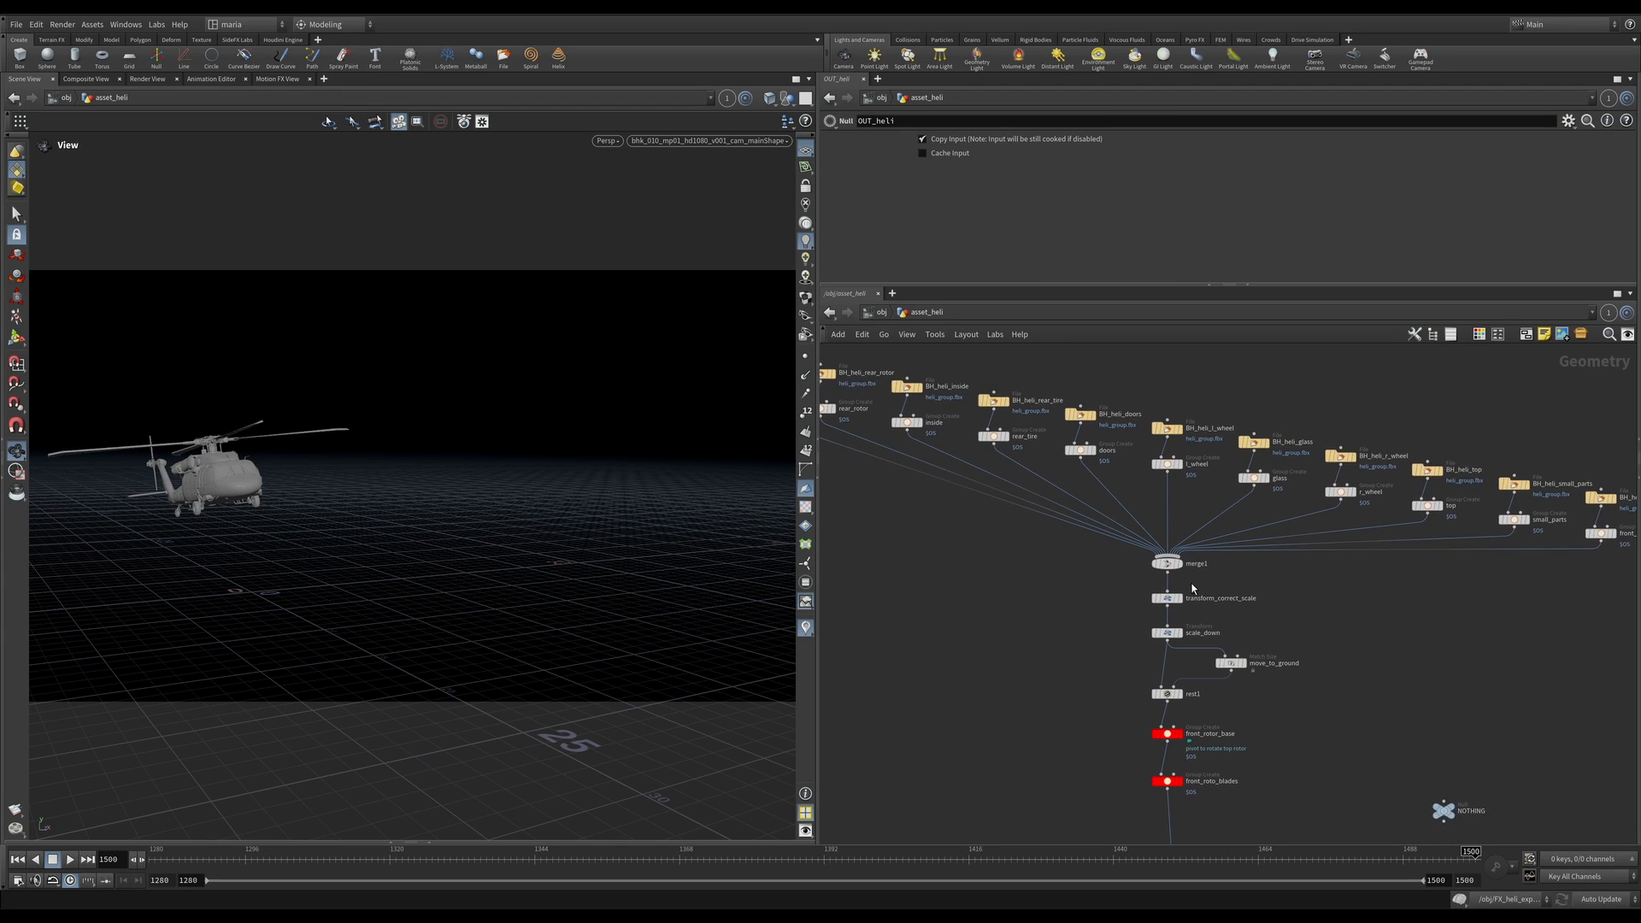
scroll(1213, 590, up, 1)
click(1179, 565)
click(1162, 559)
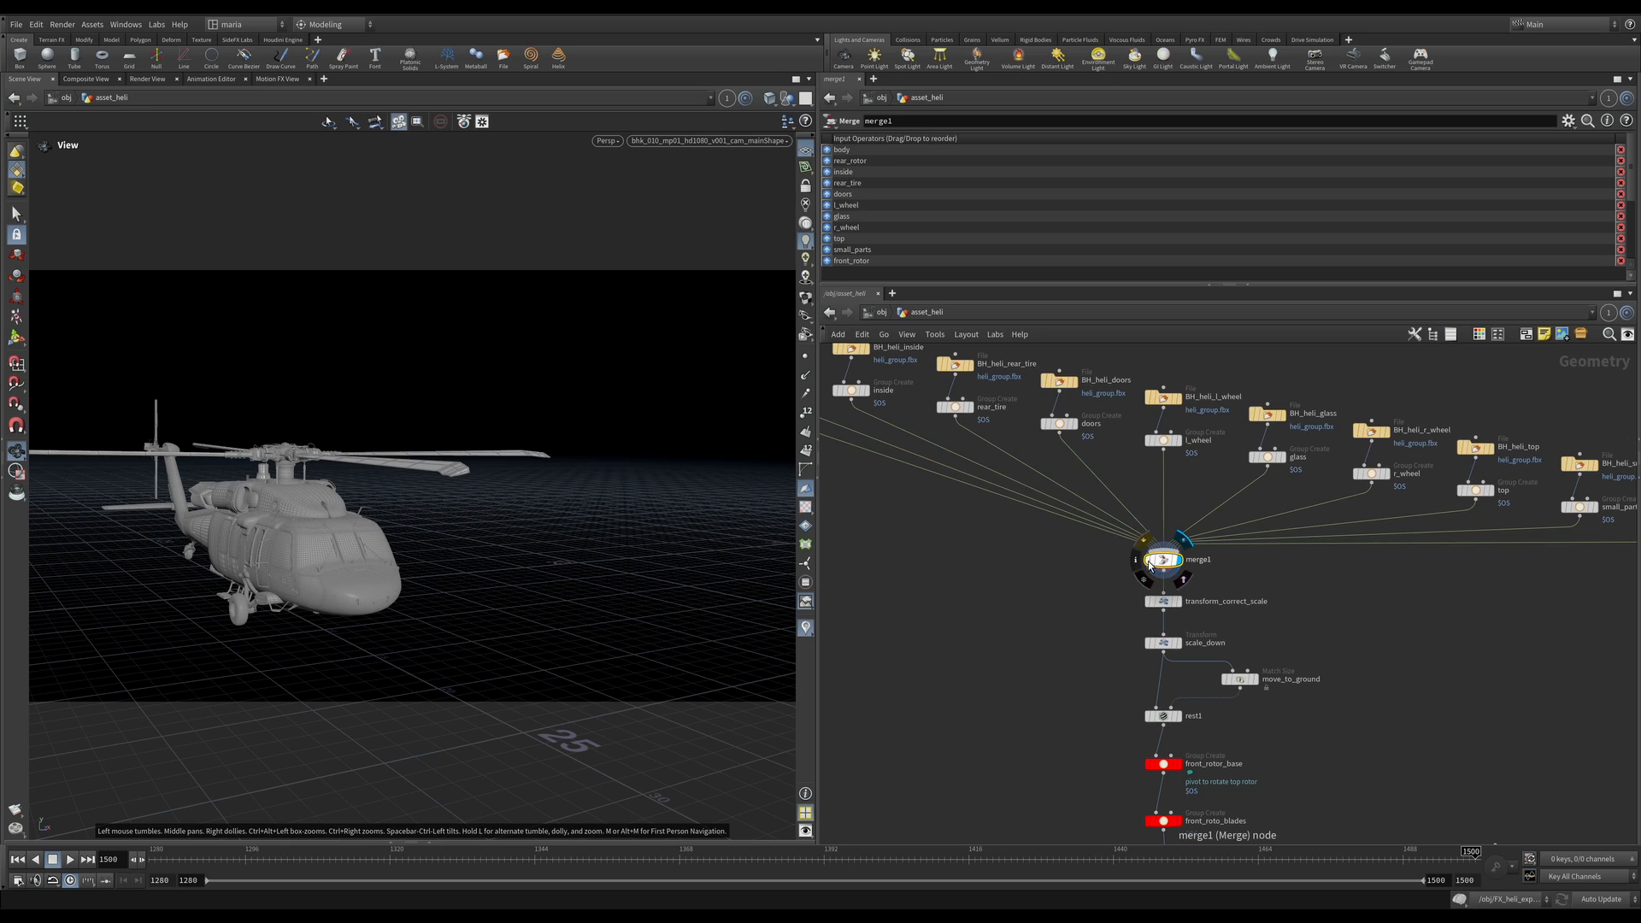
click(1137, 561)
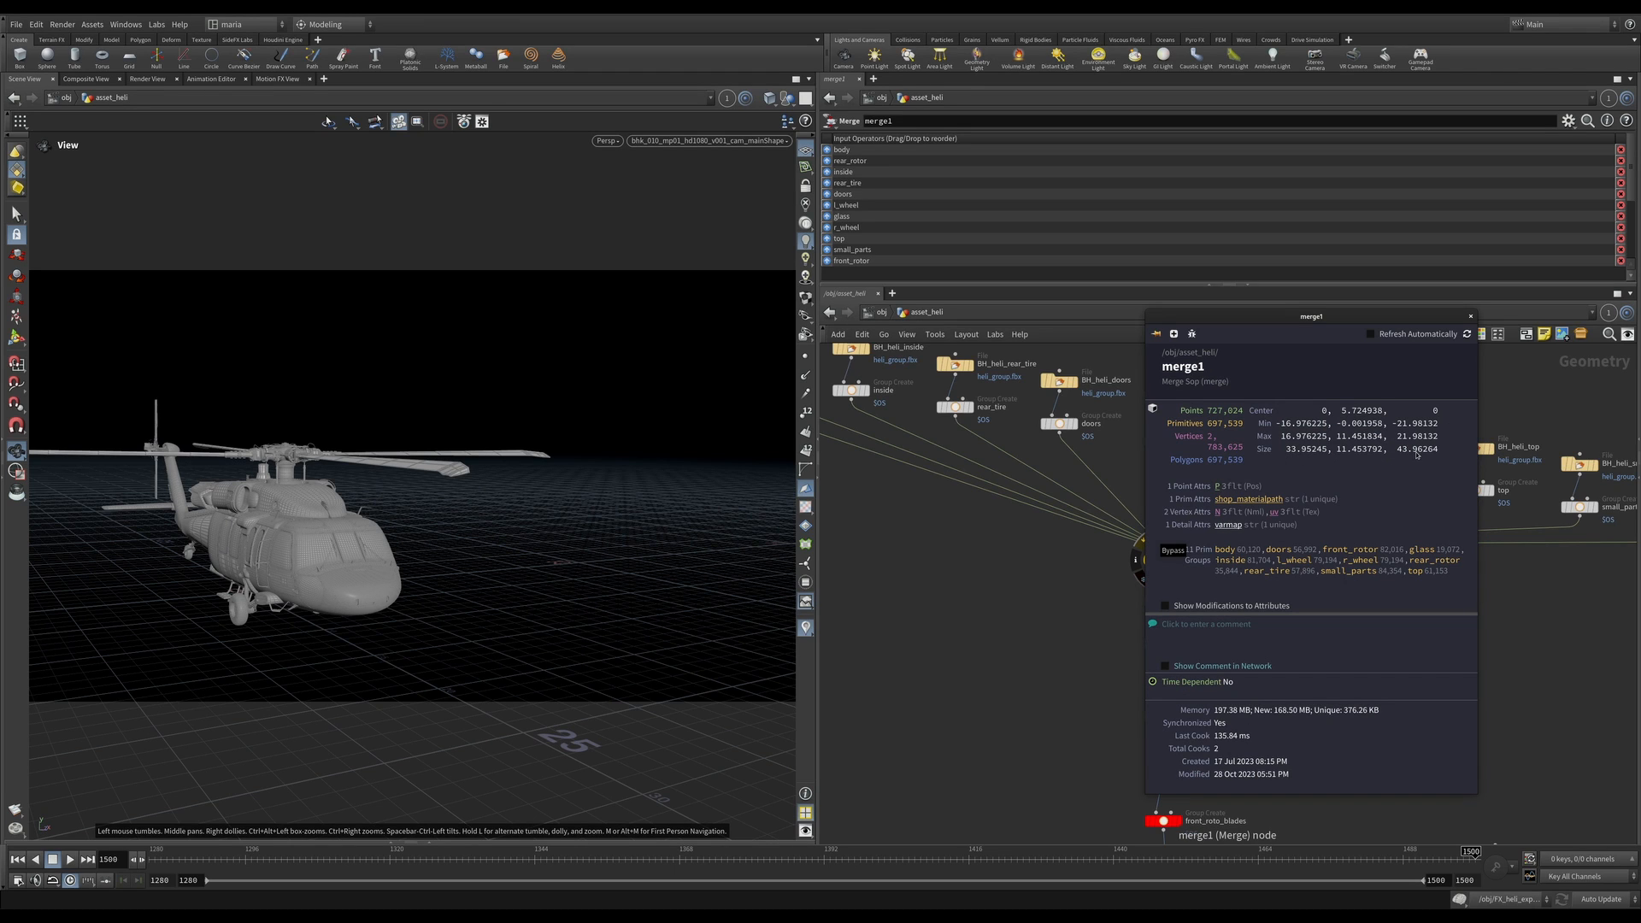
Step: Close merge1's node information, and display transform_correct_scale and scale_down in turn to compare their effect on the helicopter
click(1471, 318)
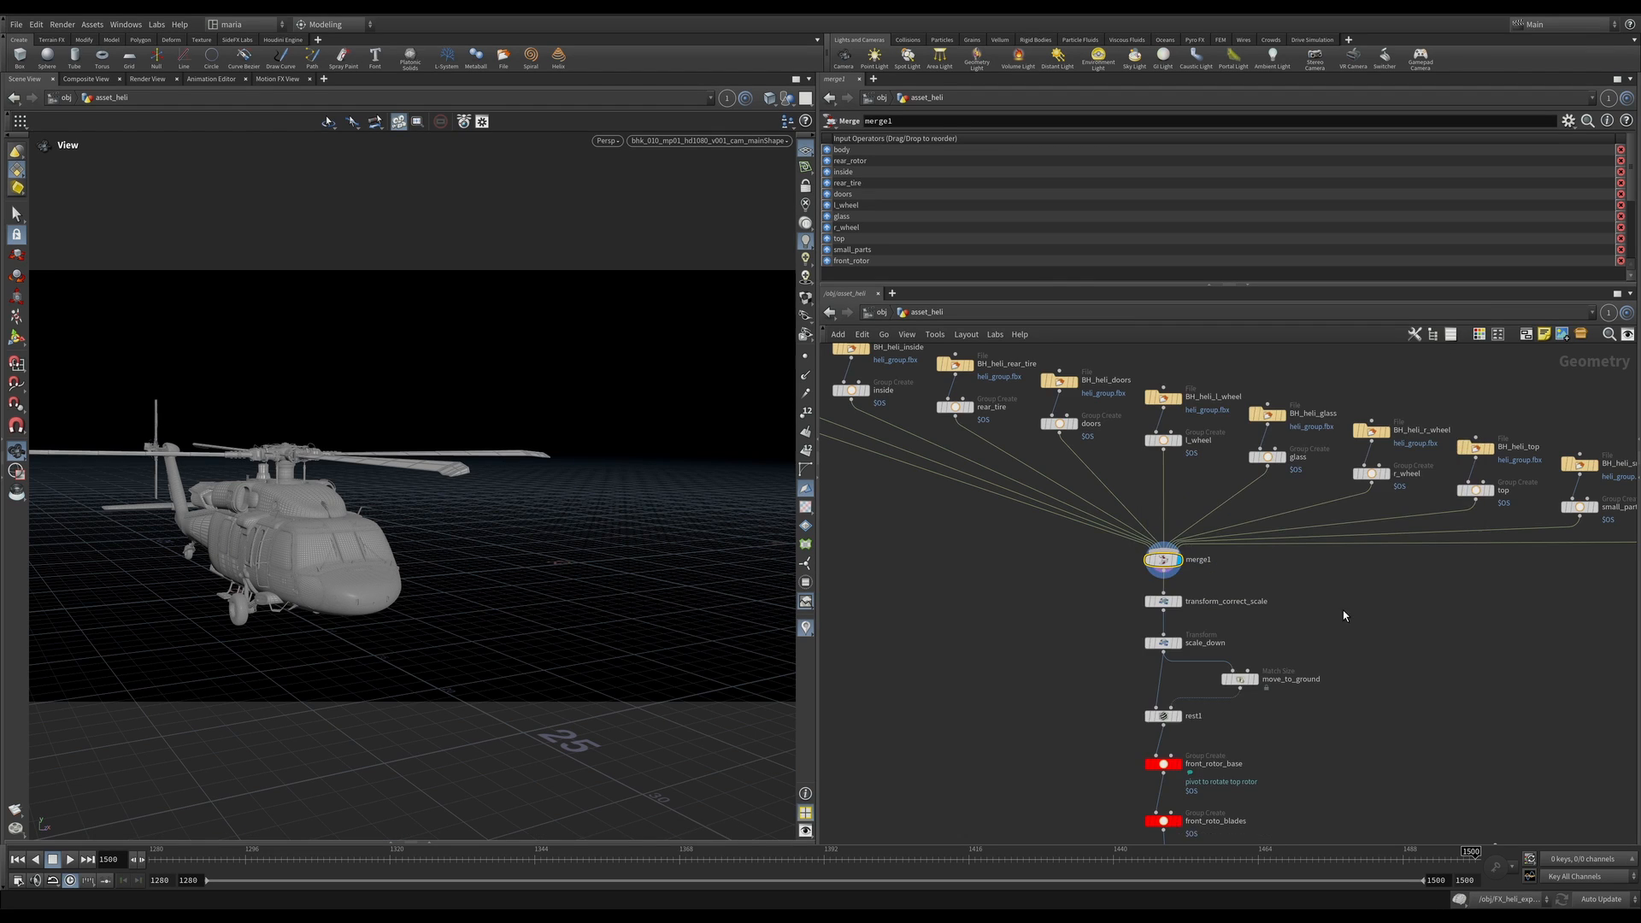
middle_drag(1342, 612, 1297, 583)
scroll(1125, 599, up, 1)
click(1133, 567)
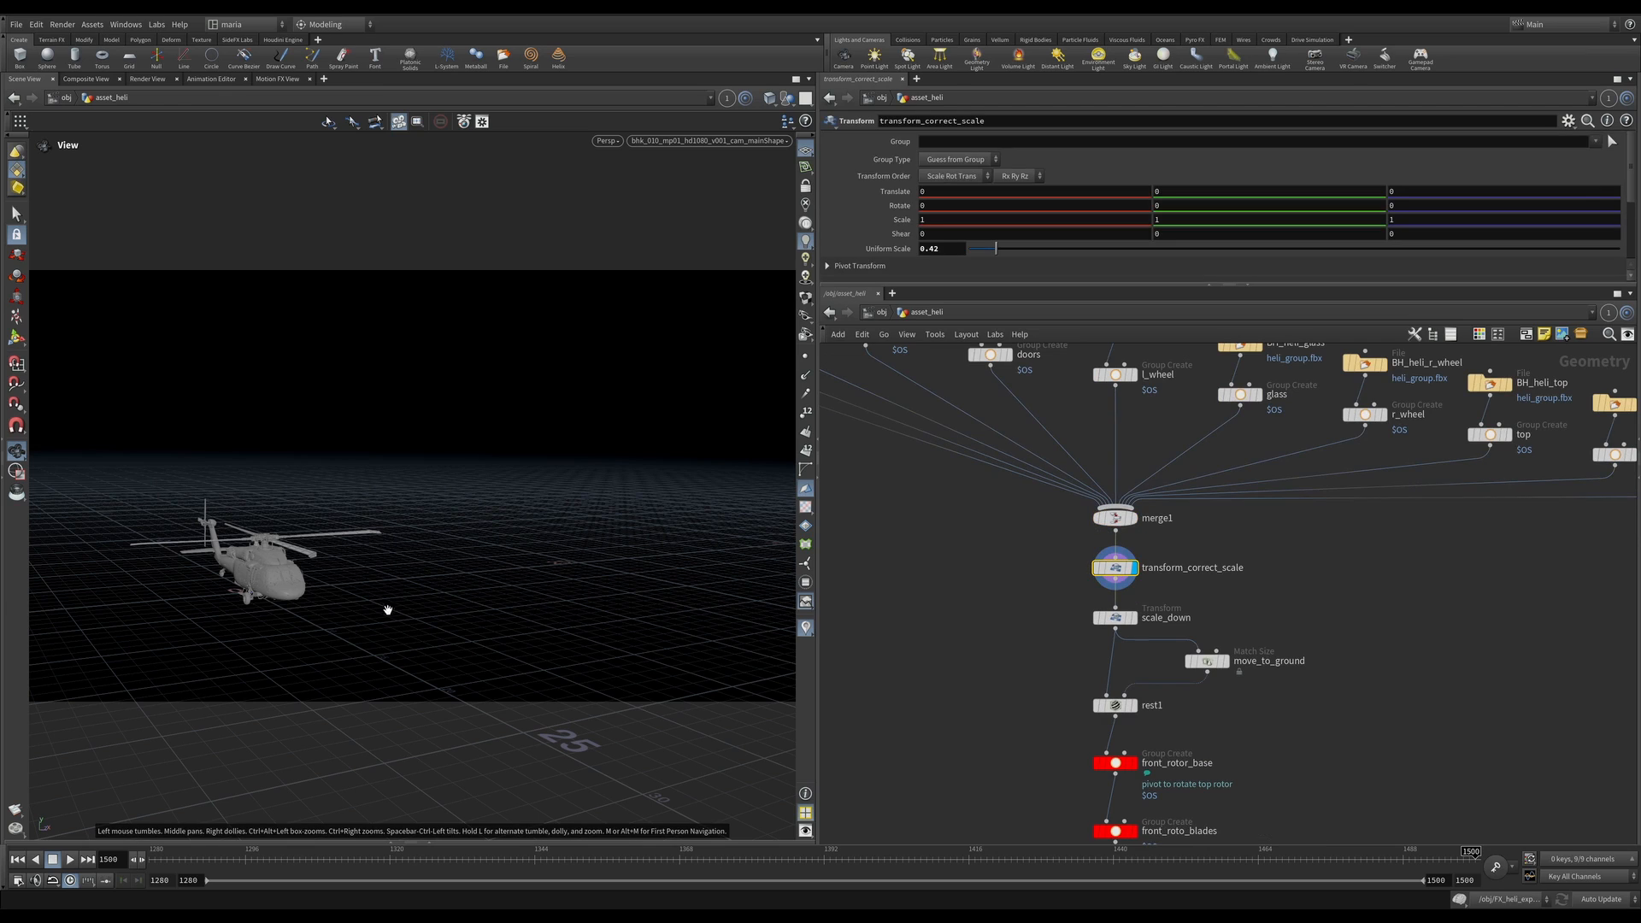
click(1124, 619)
click(1121, 621)
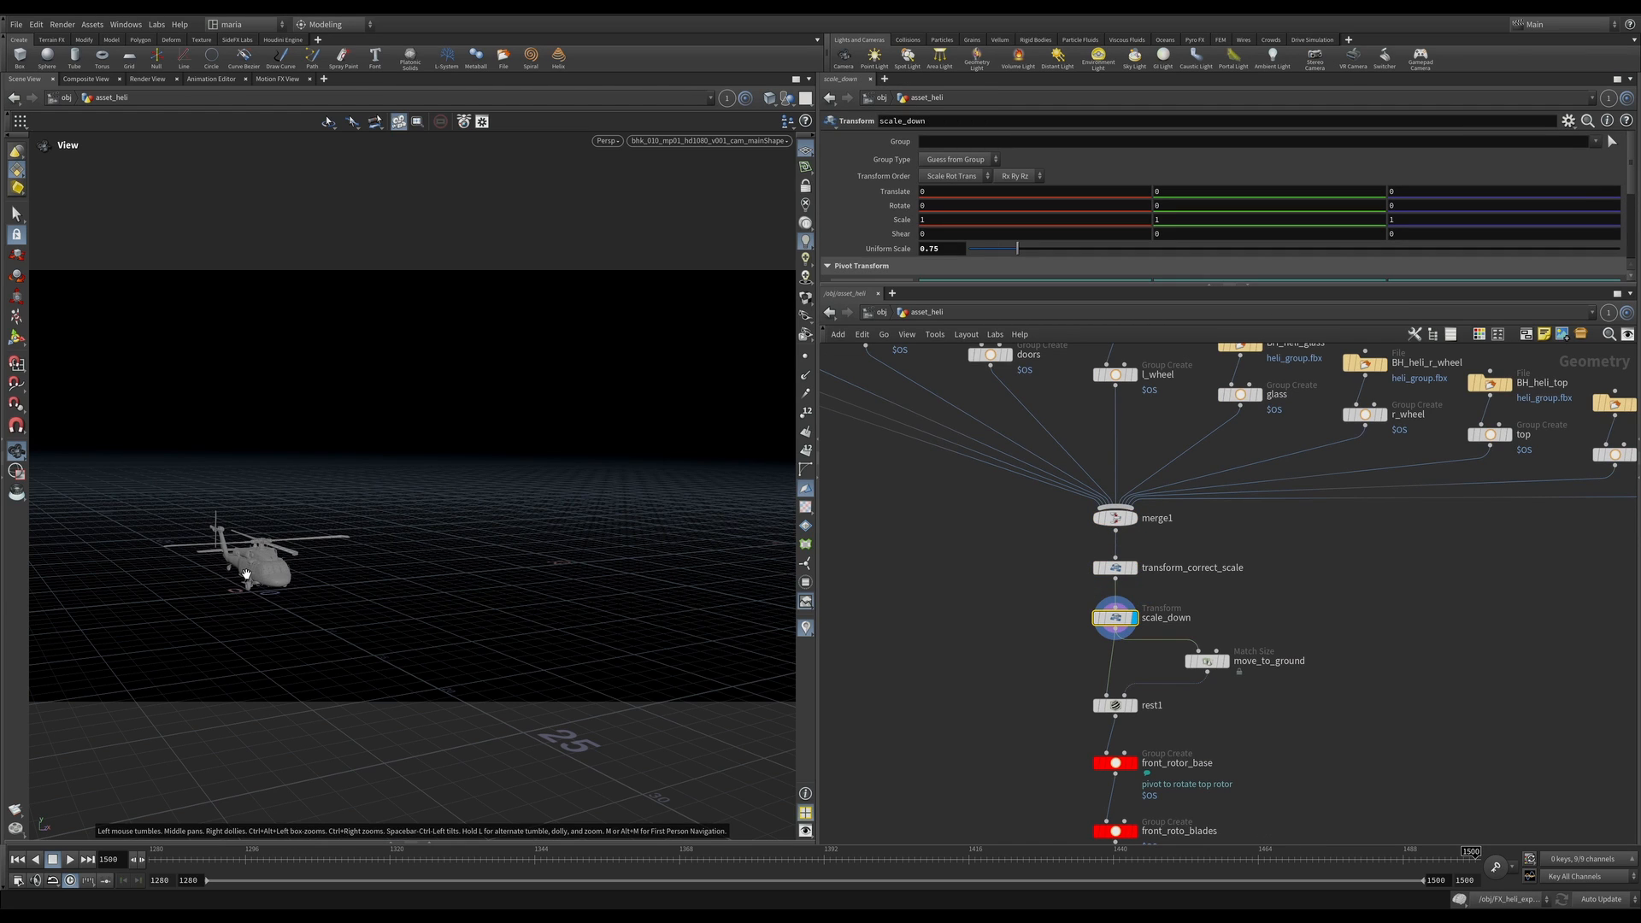
Step: Frame the scaled helicopter in the top view and check its size in scale_down's node information
key(space+2)
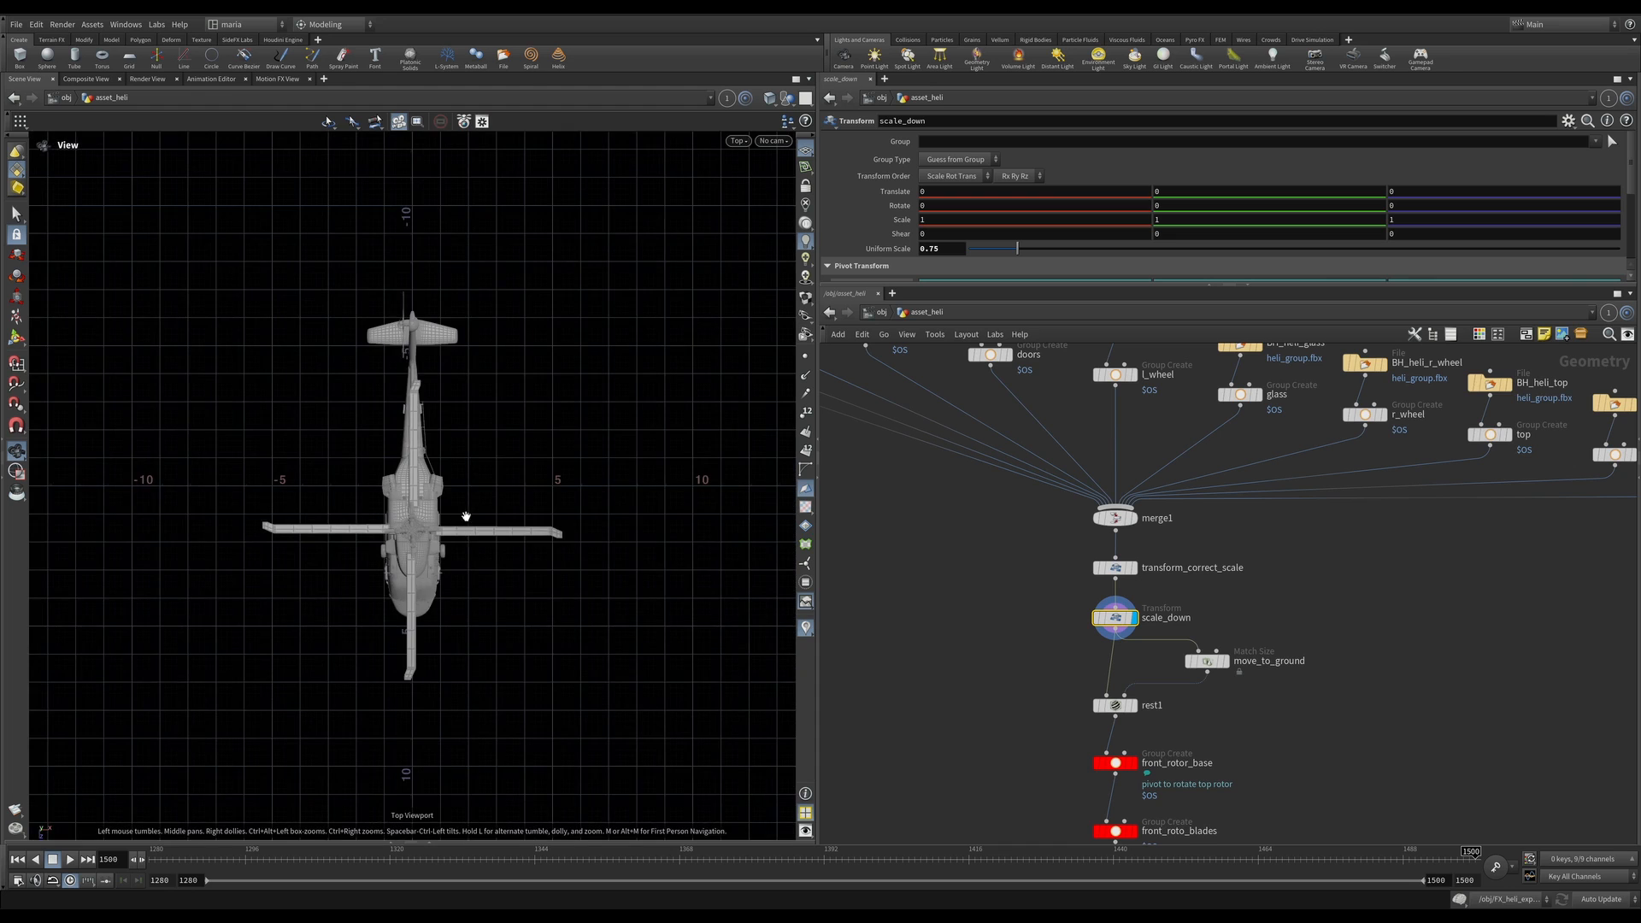
key(space+h)
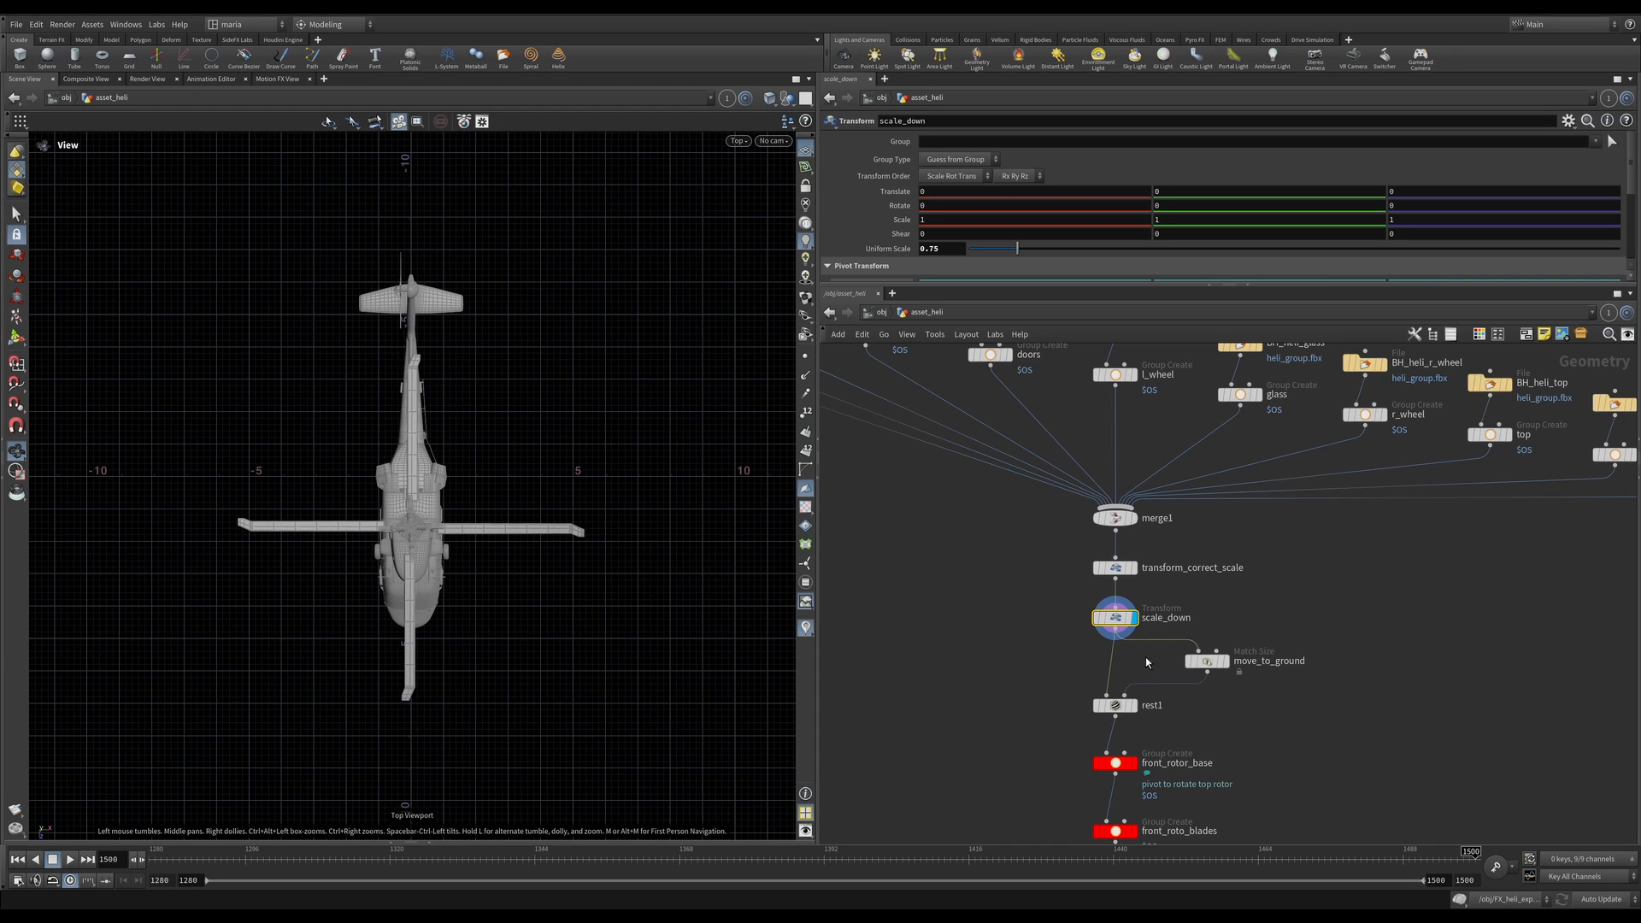
click(1083, 617)
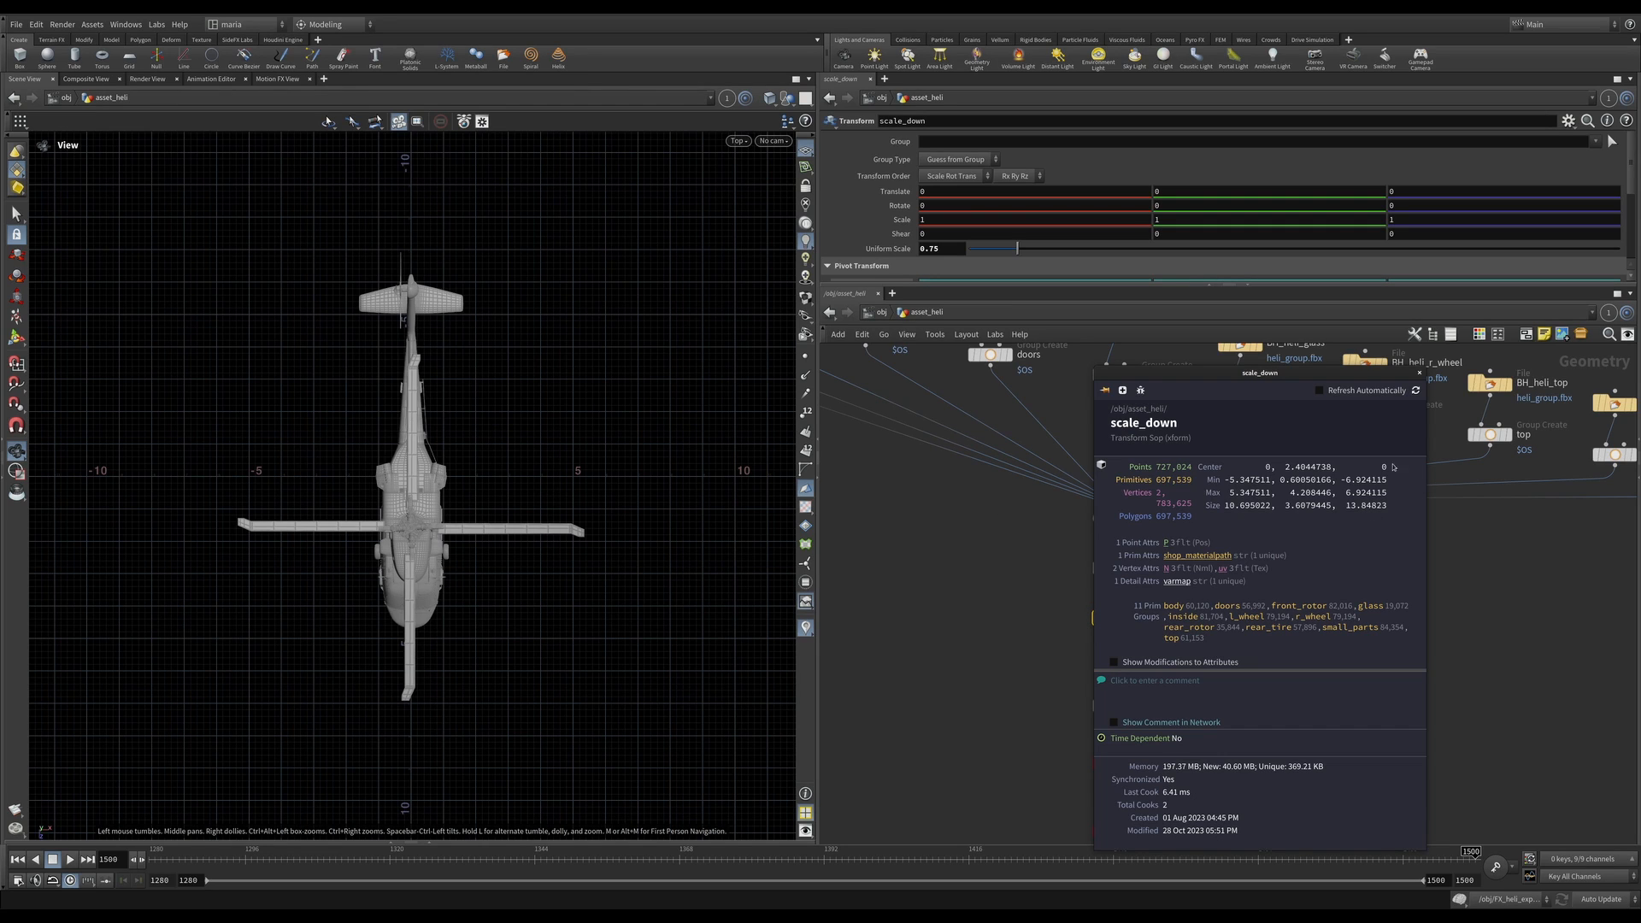
click(1419, 374)
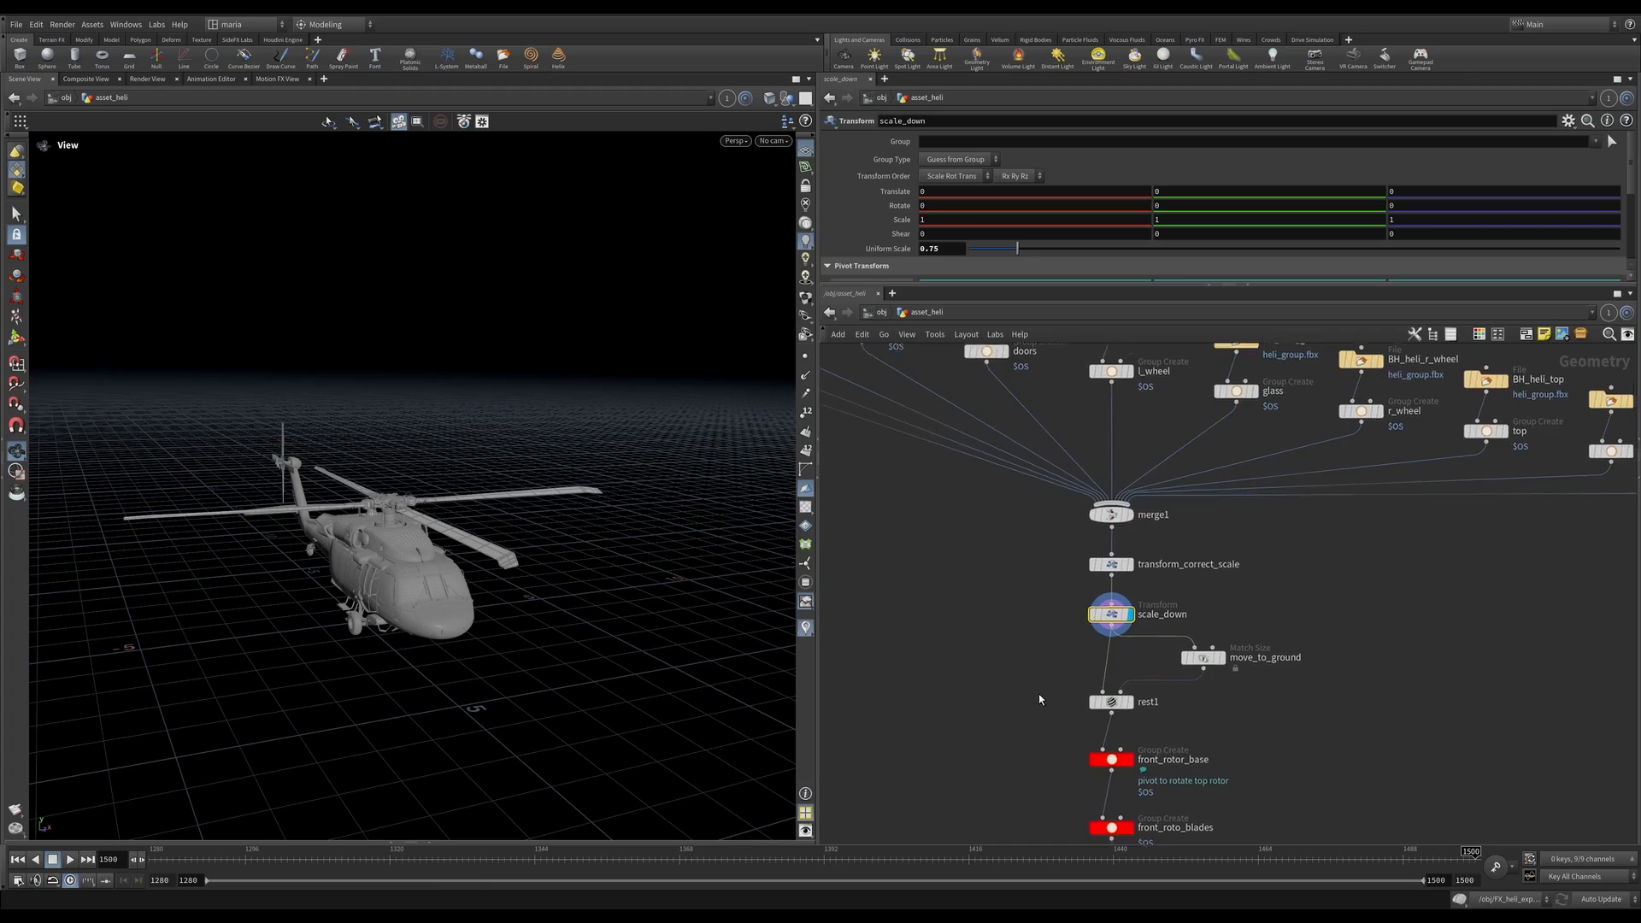
Step: Display the rest1 node and review its Rest Position settings
middle_drag(1039, 699, 974, 645)
mouse_move(1045, 654)
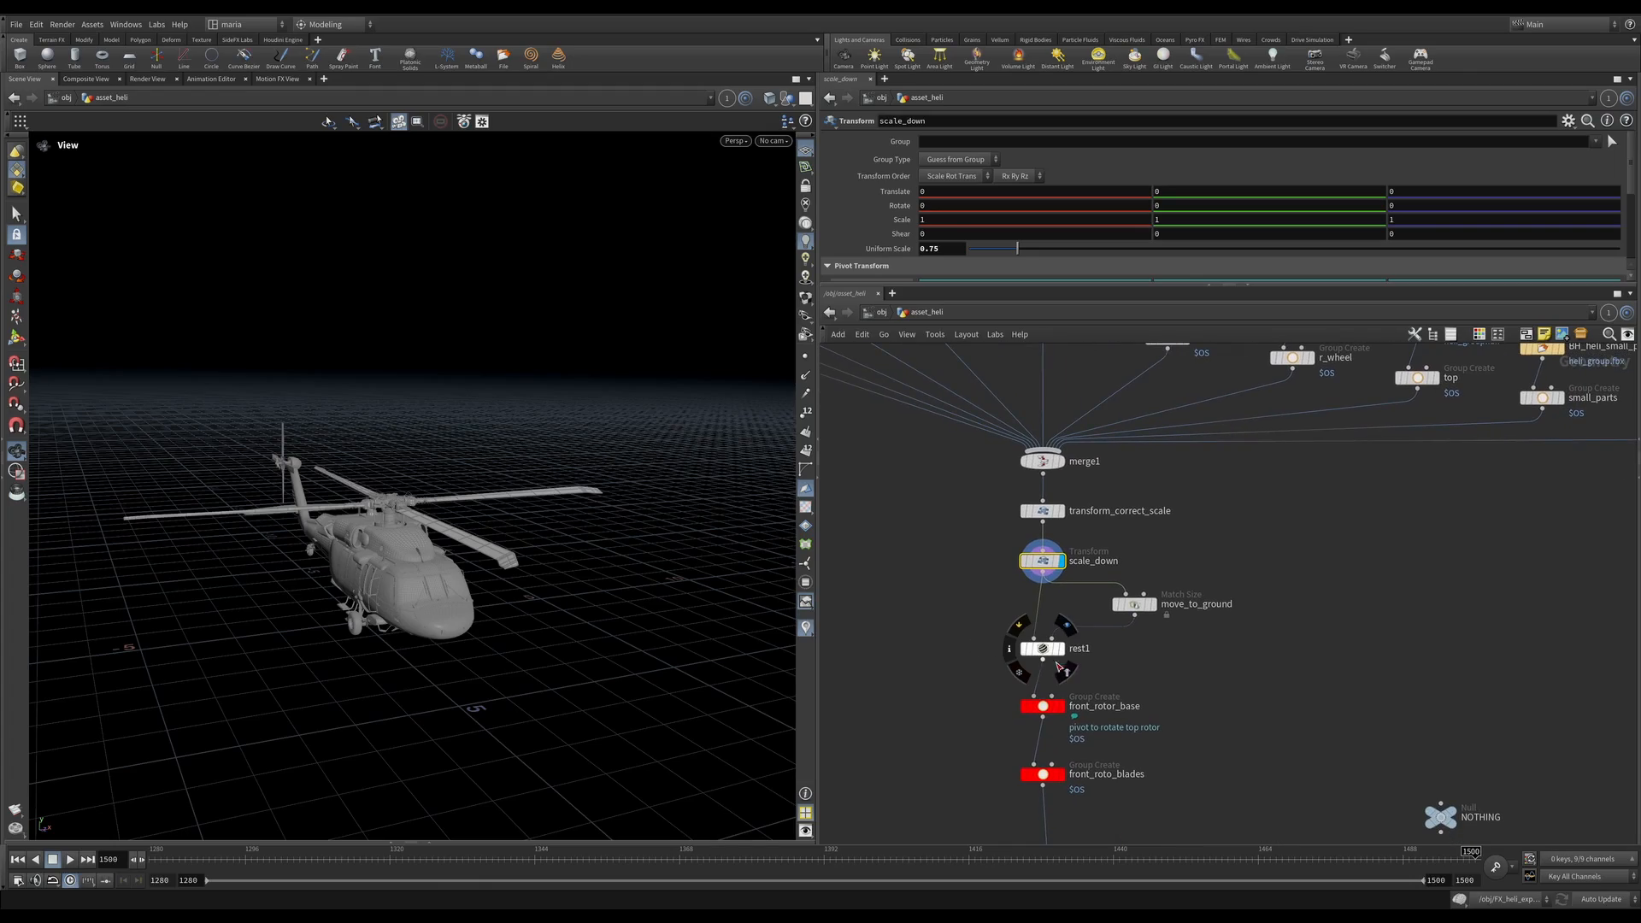
click(1043, 648)
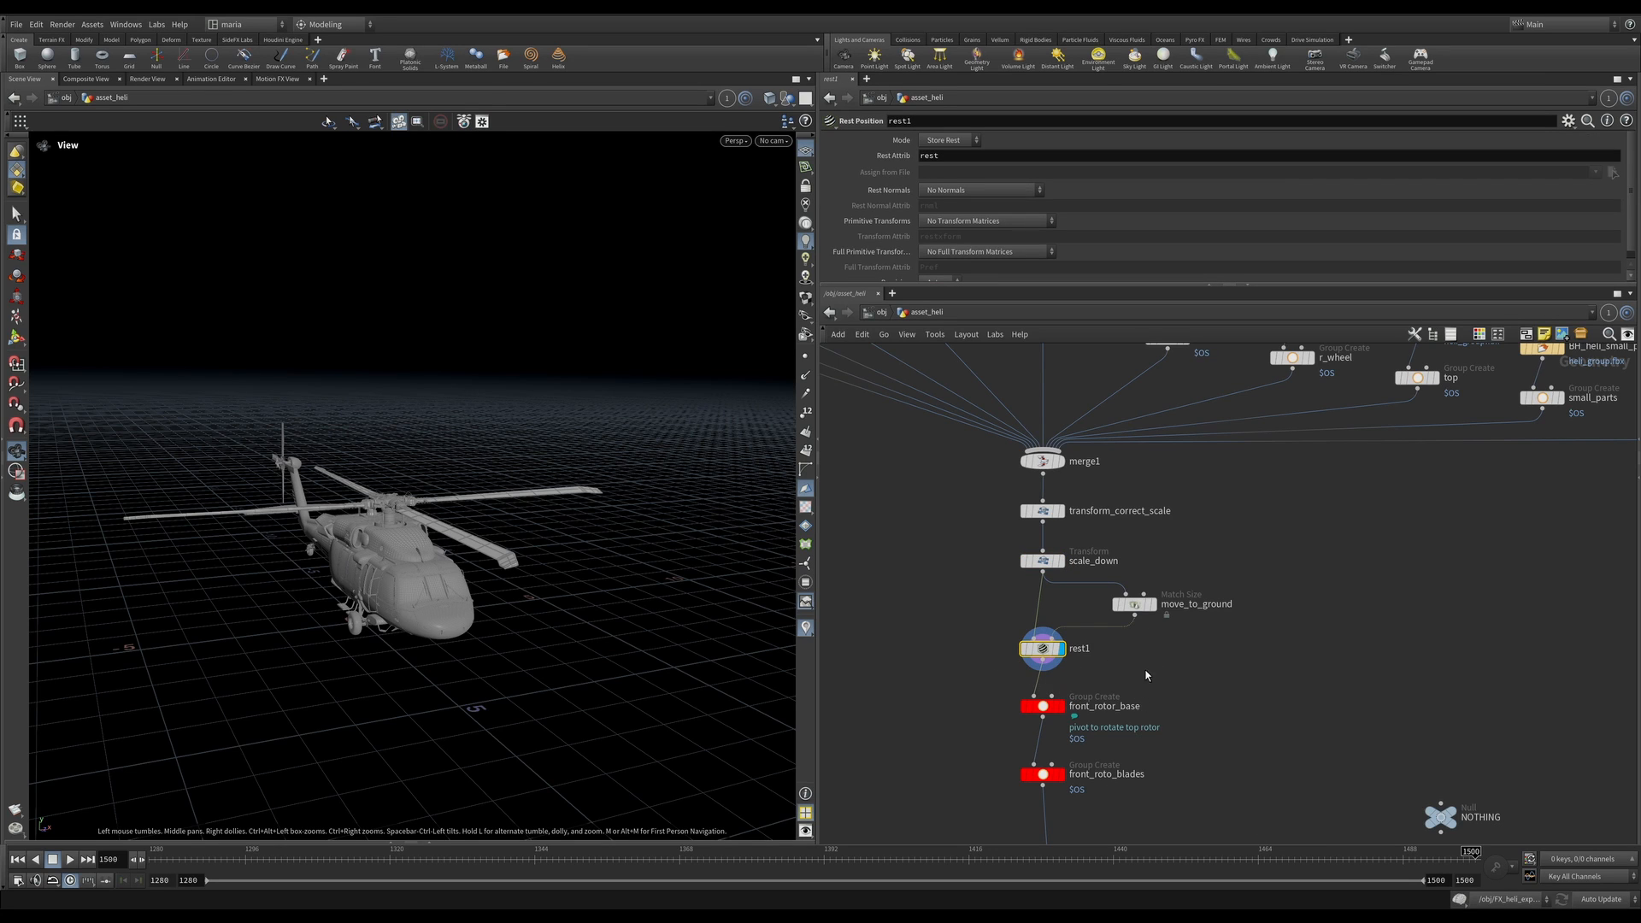
Step: Display the front_rotor_base group node and examine its highlighted primitives at the top rotor up close
middle_drag(1121, 717, 1148, 609)
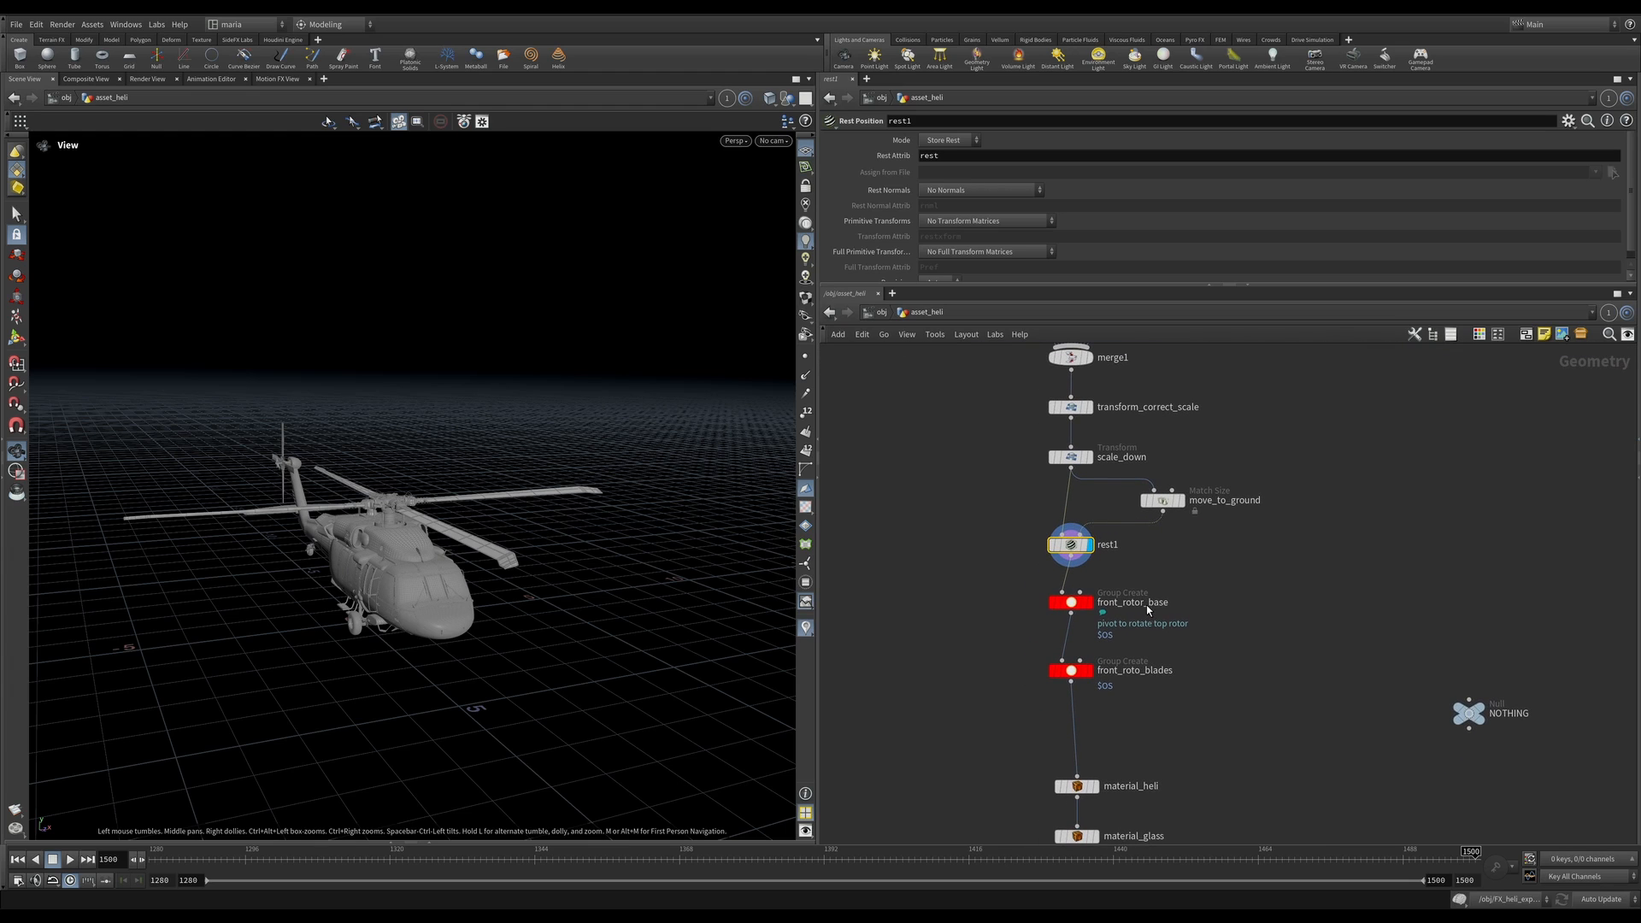
click(1089, 602)
click(1071, 603)
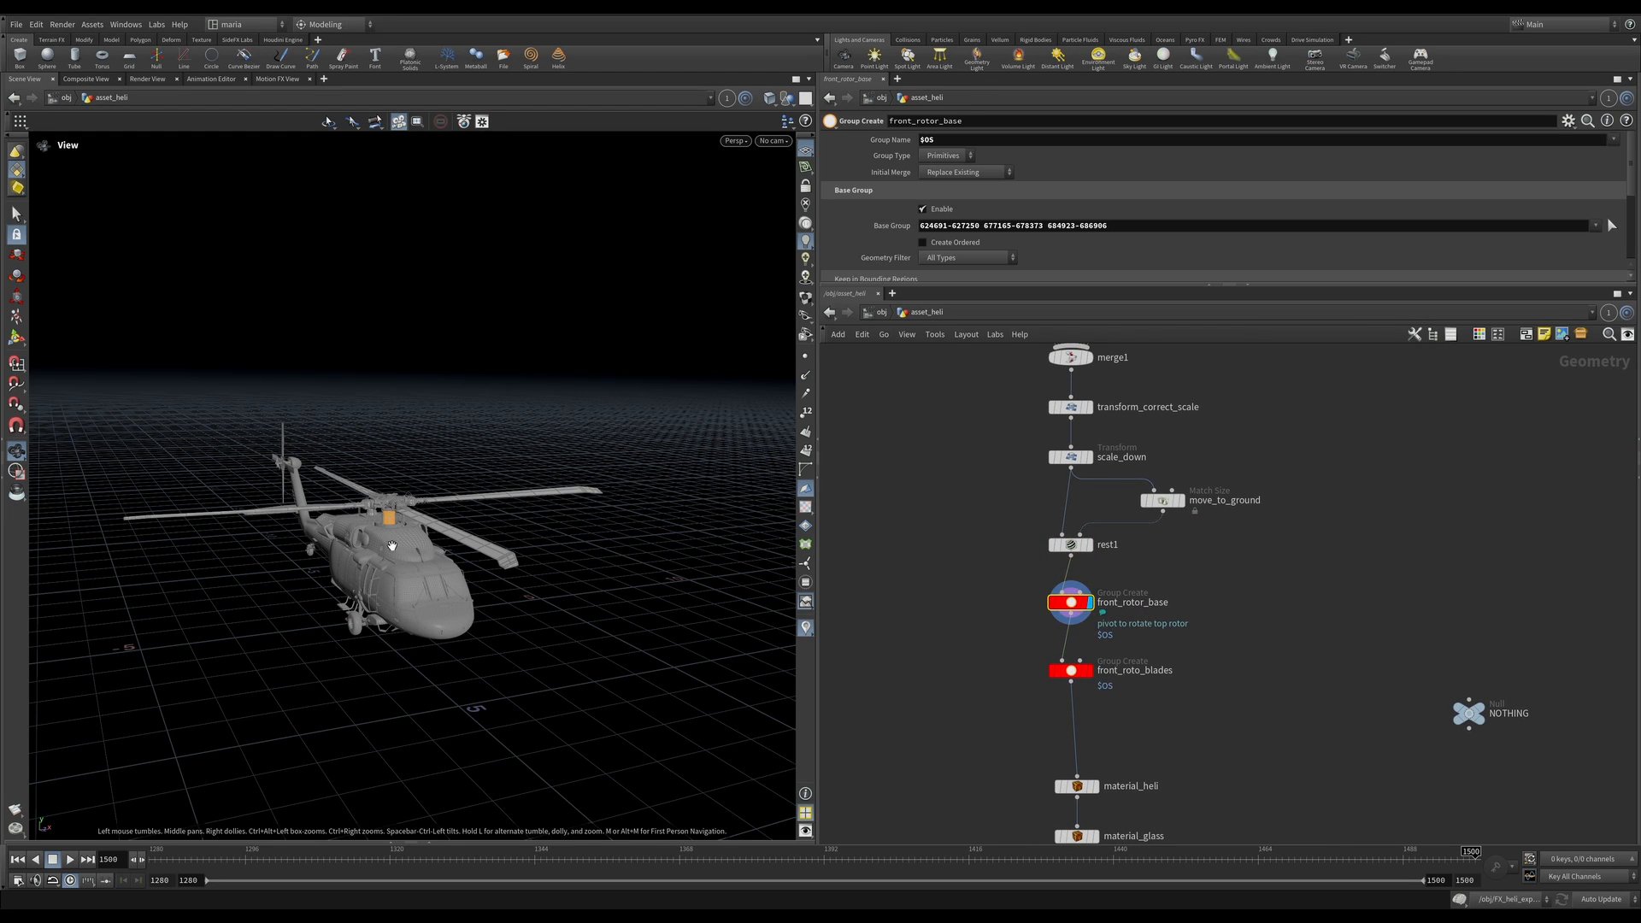
right_drag(392, 546, 577, 415)
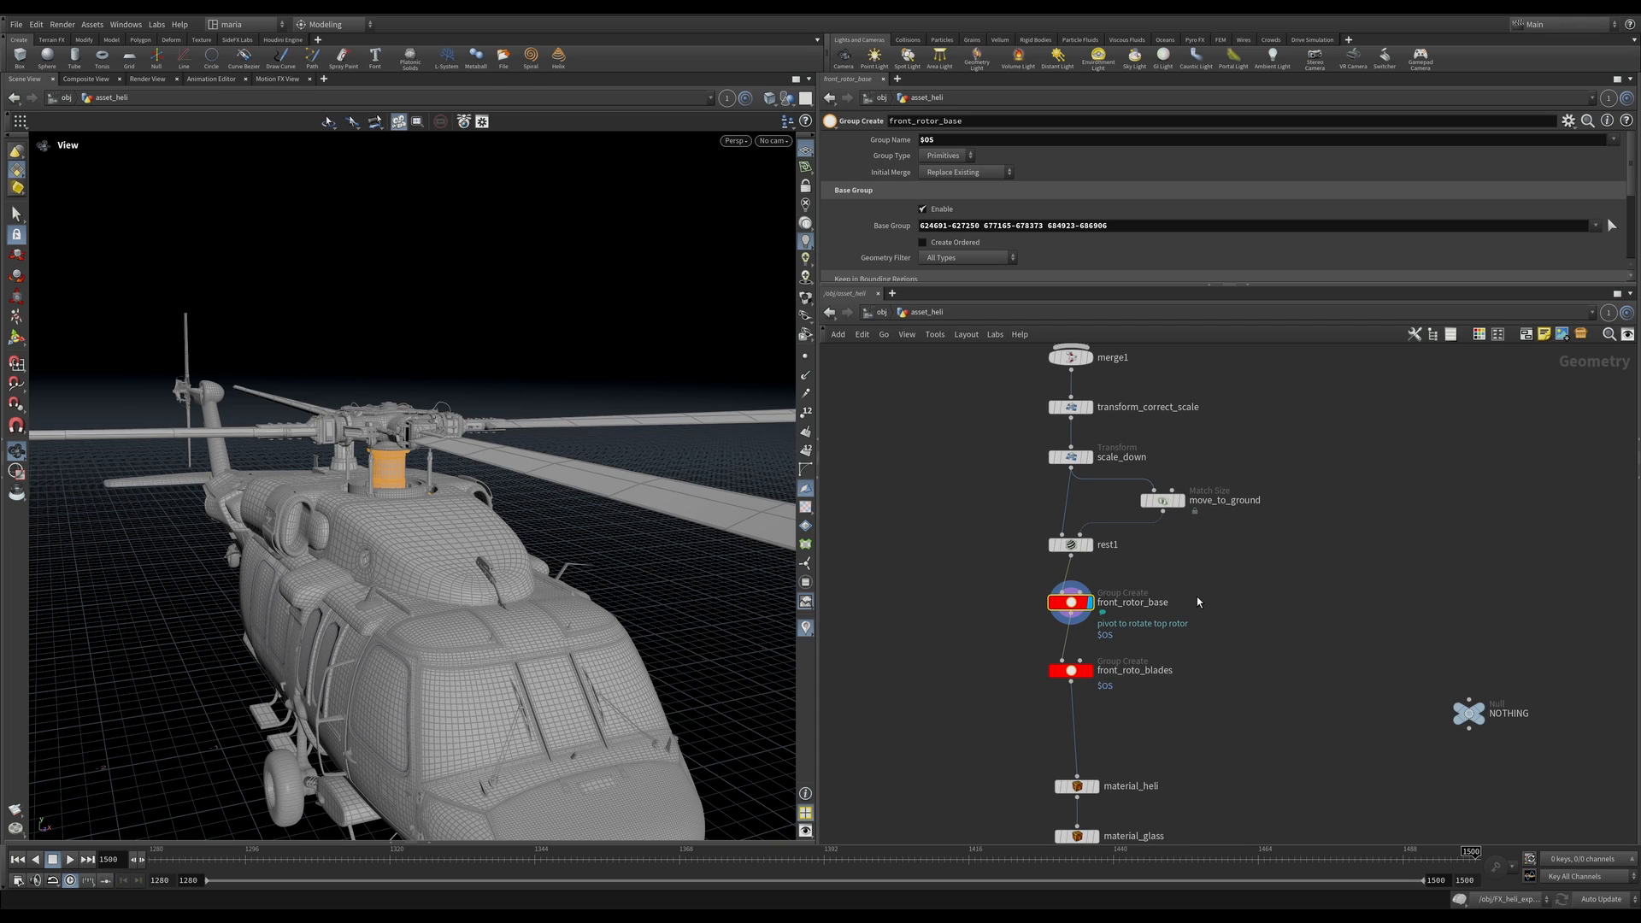
scroll(1199, 560, up, 5)
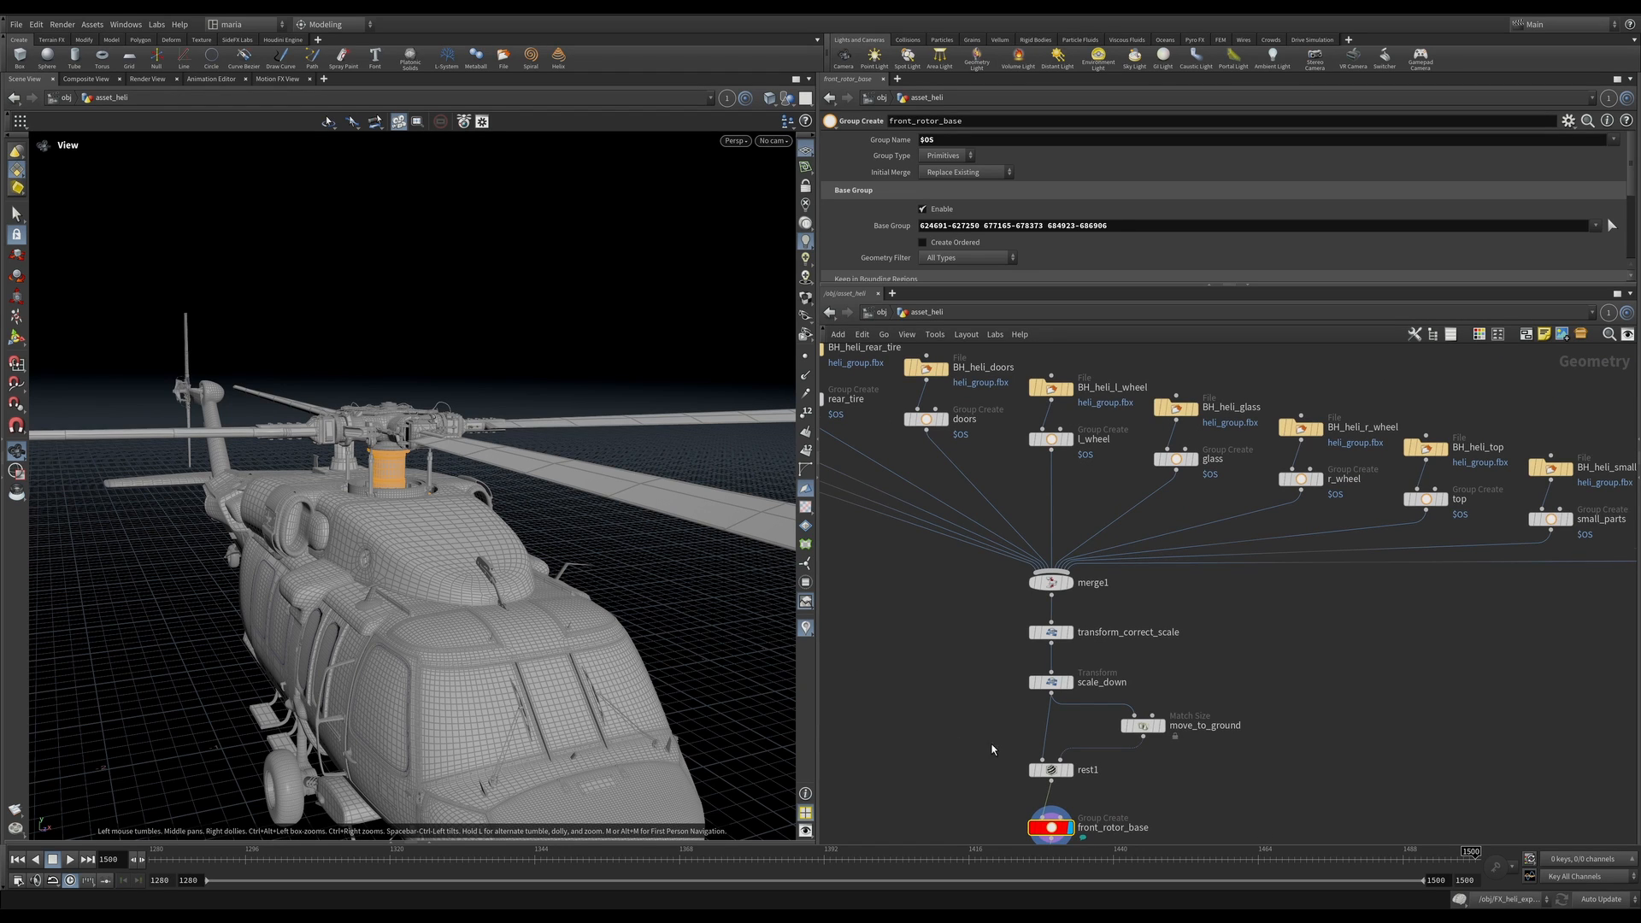
middle_drag(992, 749, 1000, 521)
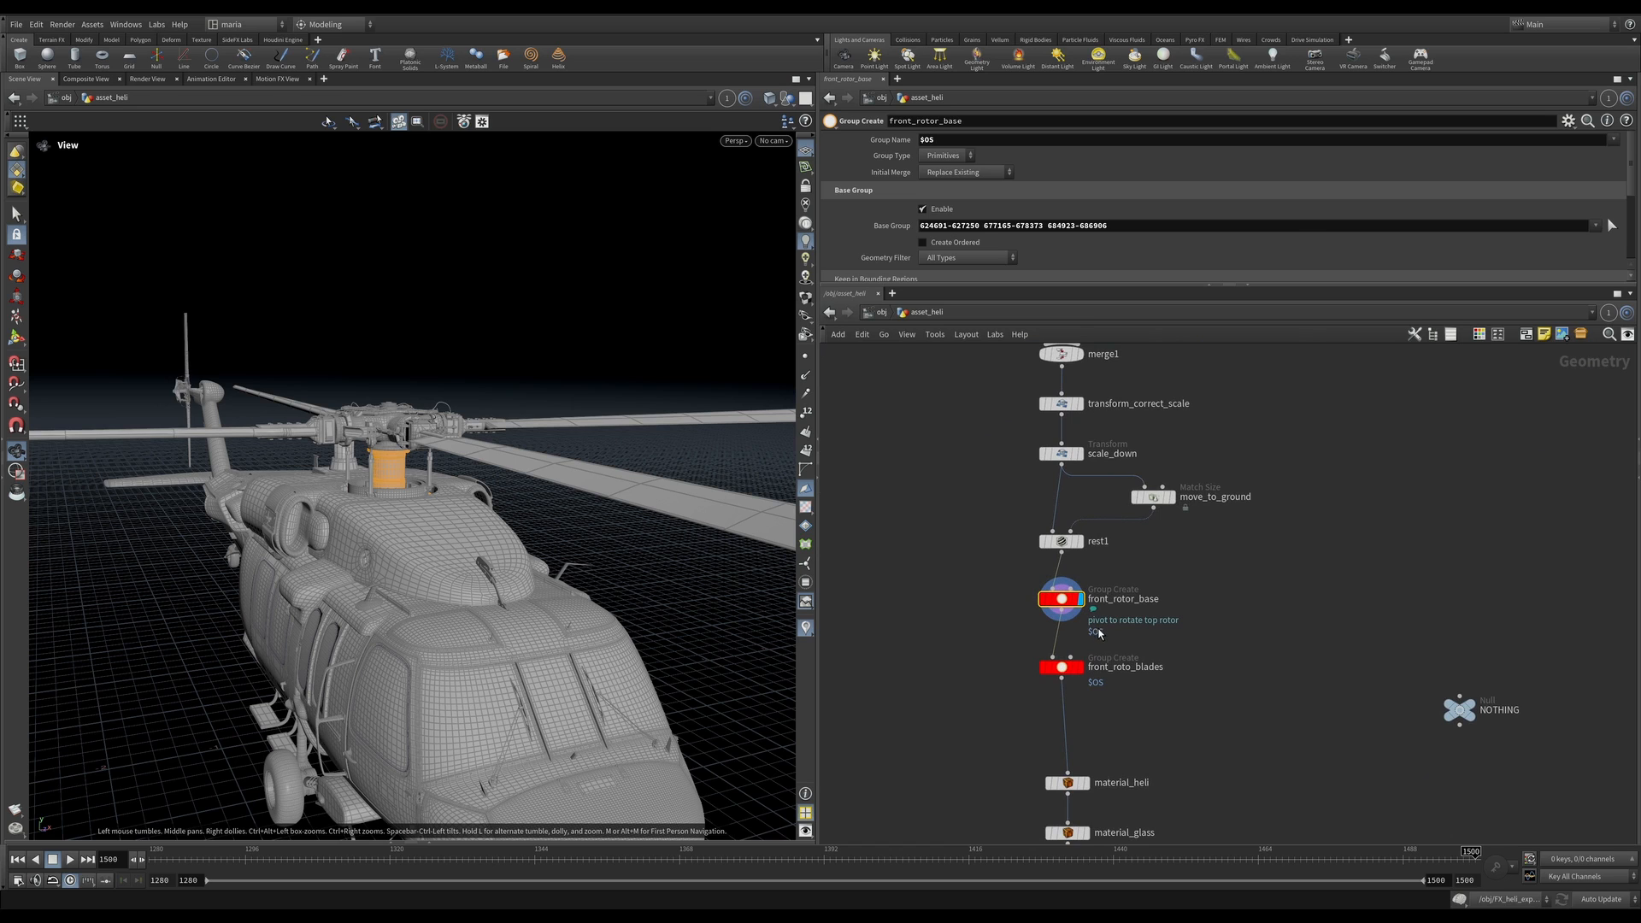
Step: Display the front_roto_blades group node and review its base group of rotor blade primitives
click(1079, 666)
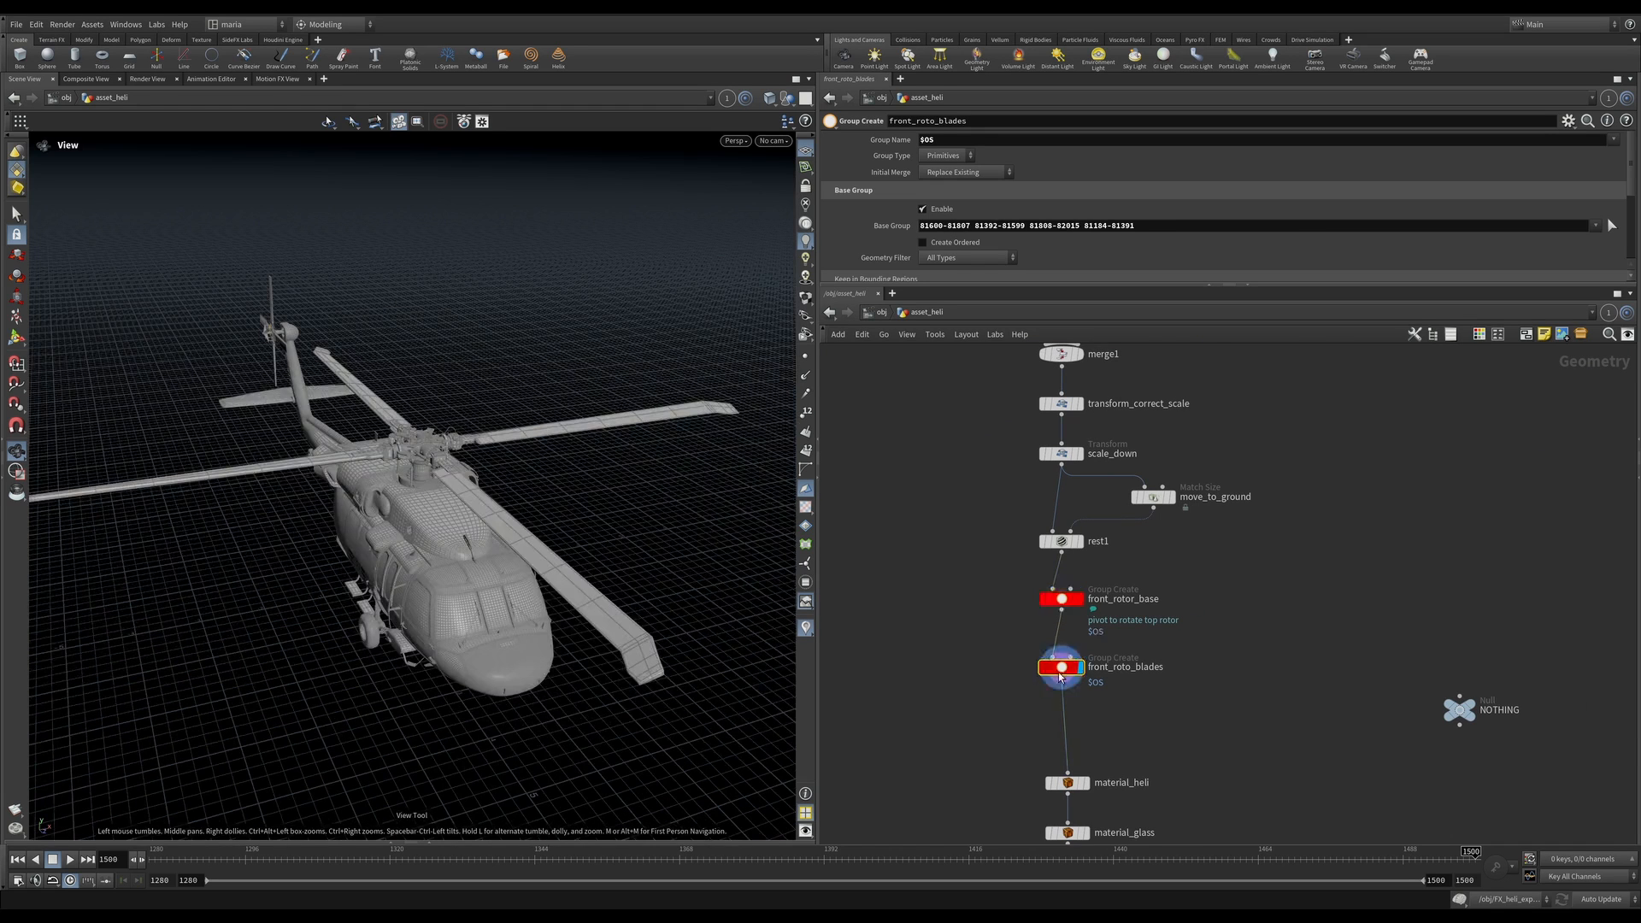
scroll(1064, 675, up, 2)
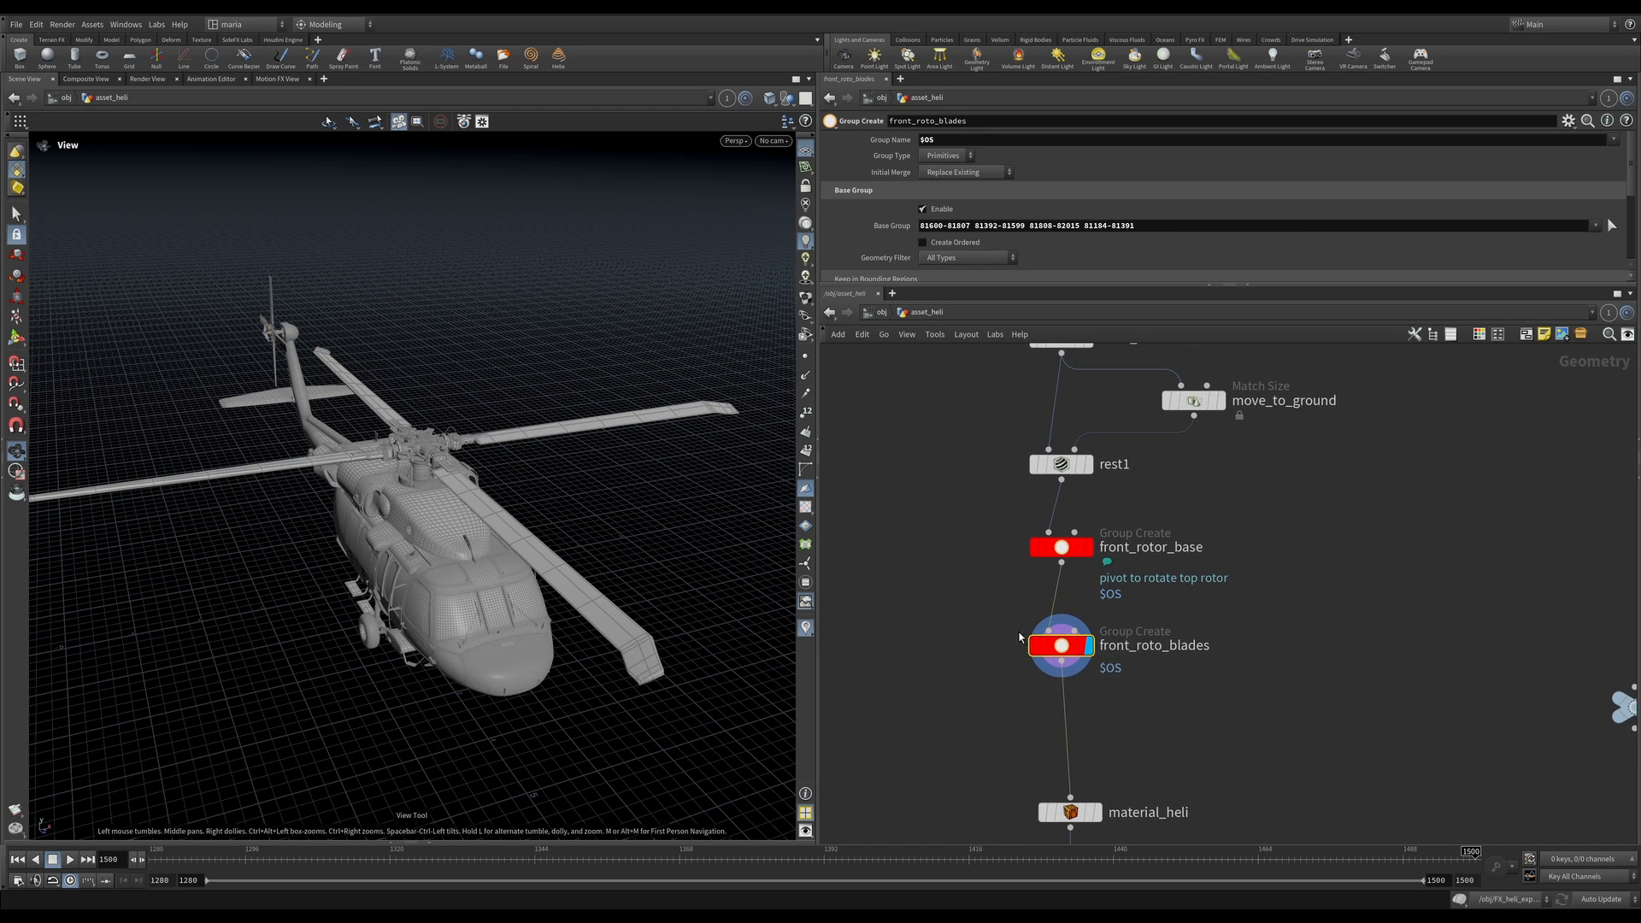
drag(1058, 645, 1058, 642)
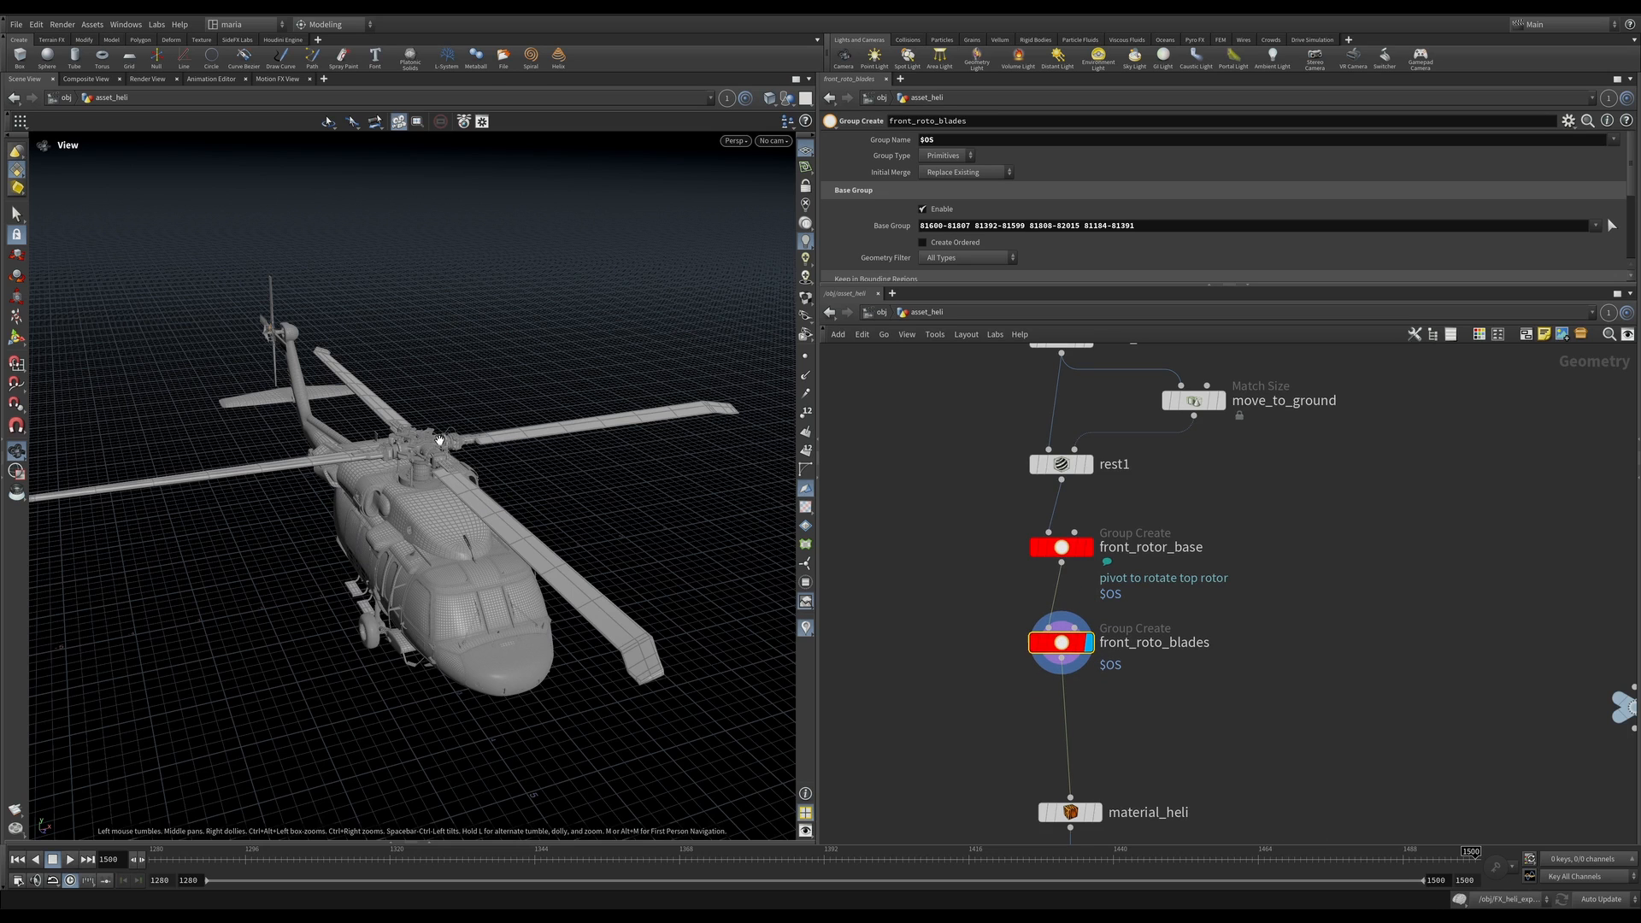
Step: Display material_heli, turn on material display in the viewport, and examine the textured helicopter up close
middle_drag(1012, 780, 921, 576)
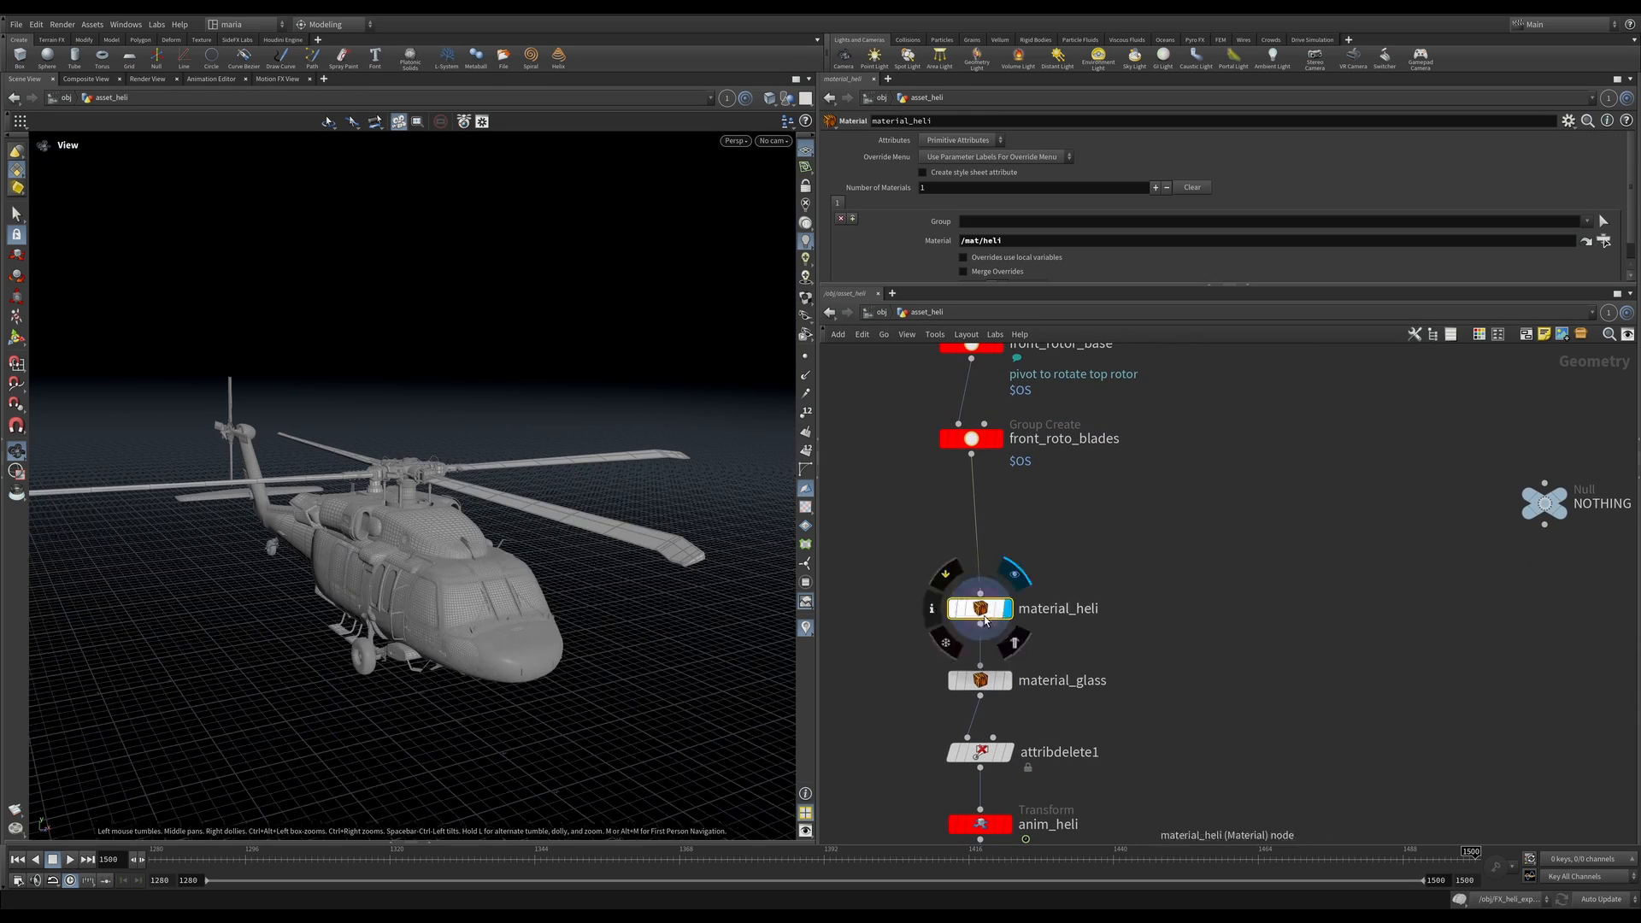
drag(984, 614, 984, 600)
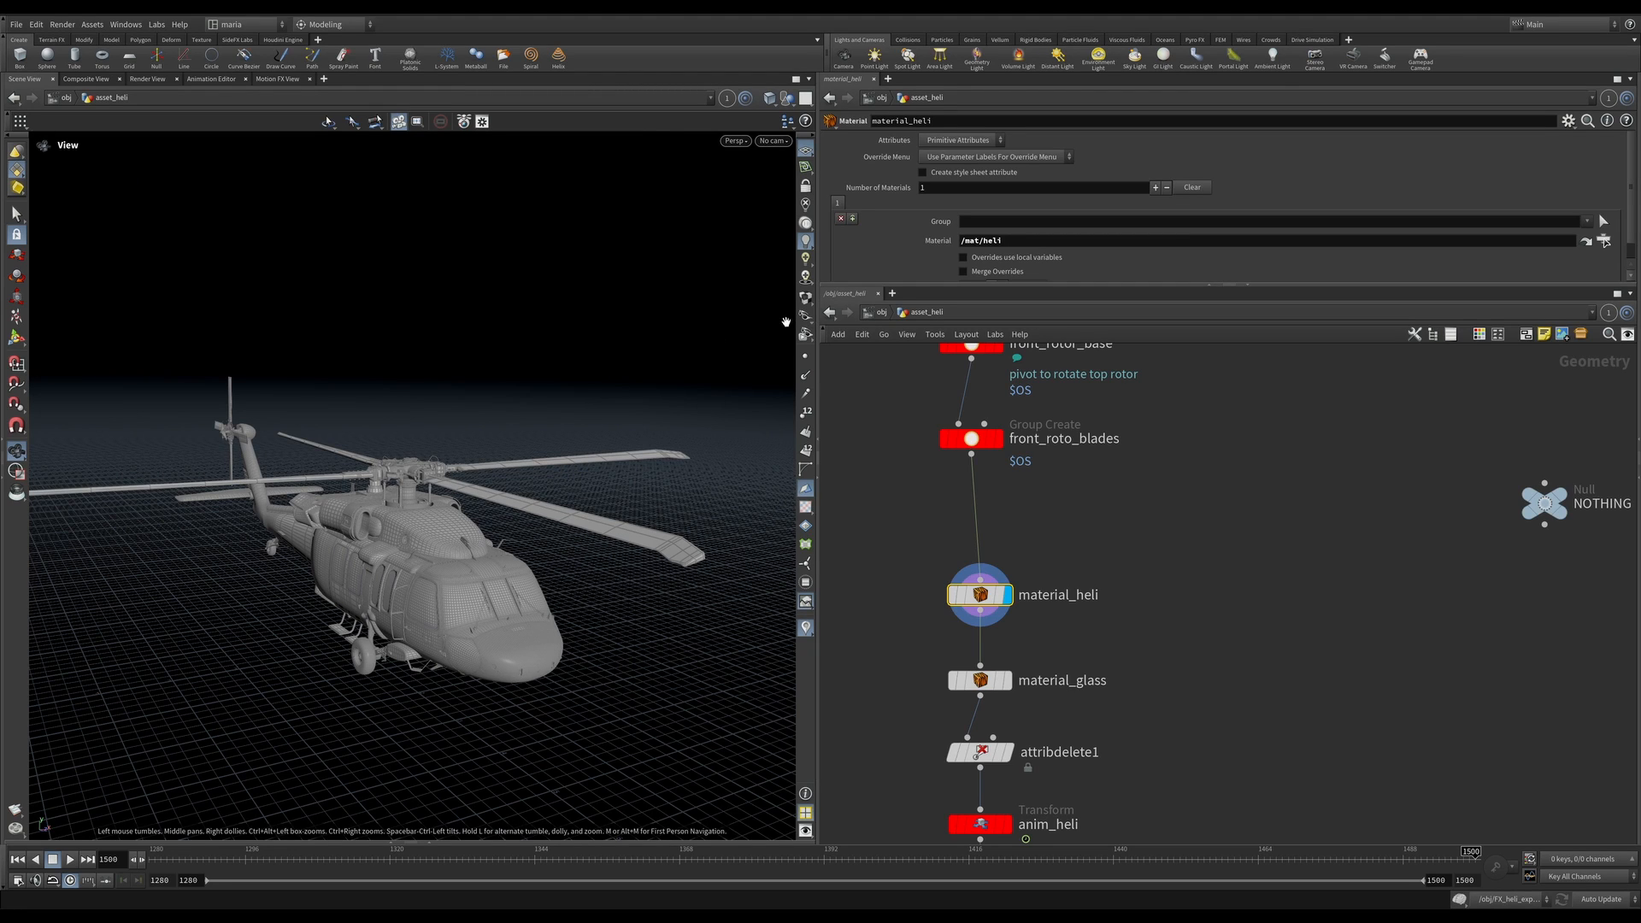
click(805, 298)
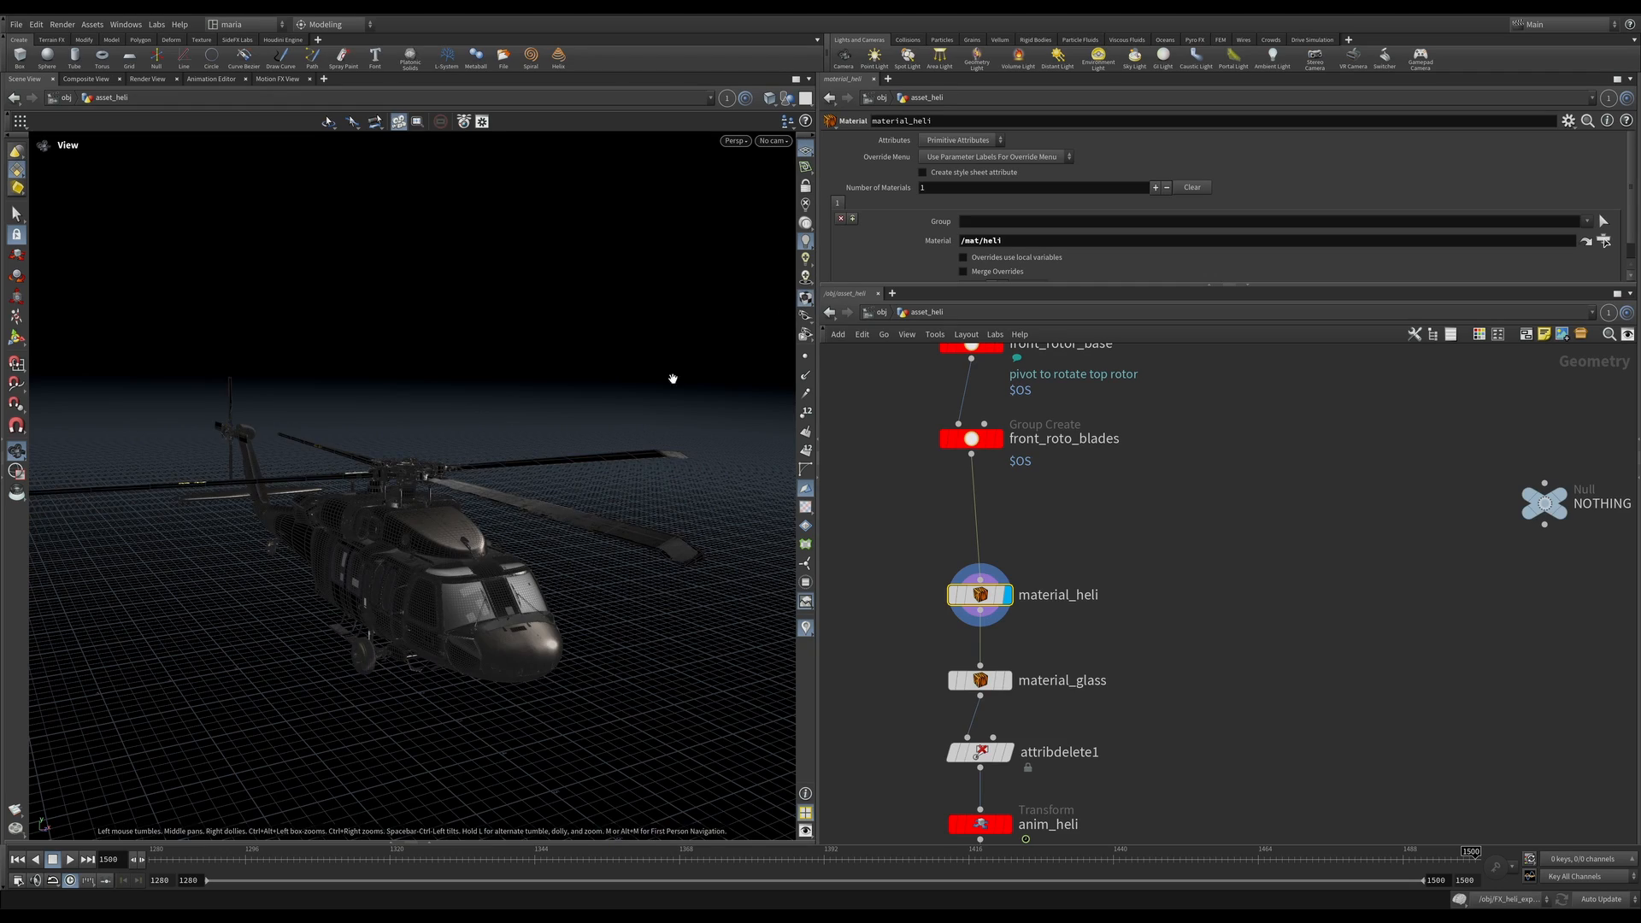
right_drag(365, 620, 533, 529)
drag(429, 622, 389, 557)
drag(547, 569, 528, 581)
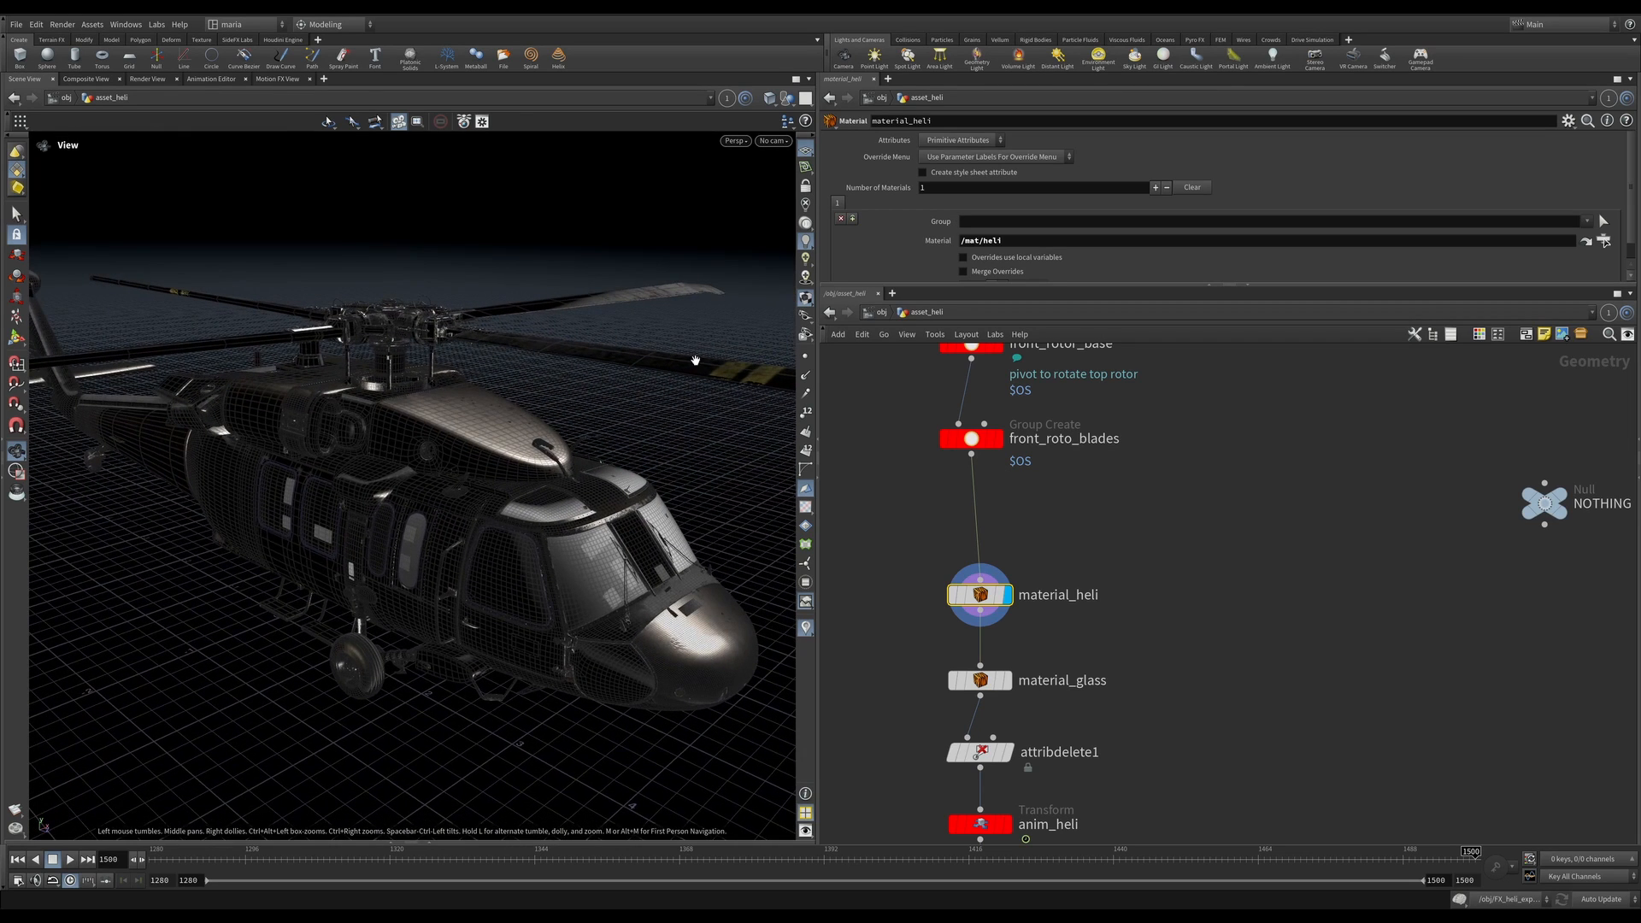
Step: Set the viewport shading to Smooth Shaded and disable its lighting to view the helicopter's textures evenly
click(784, 99)
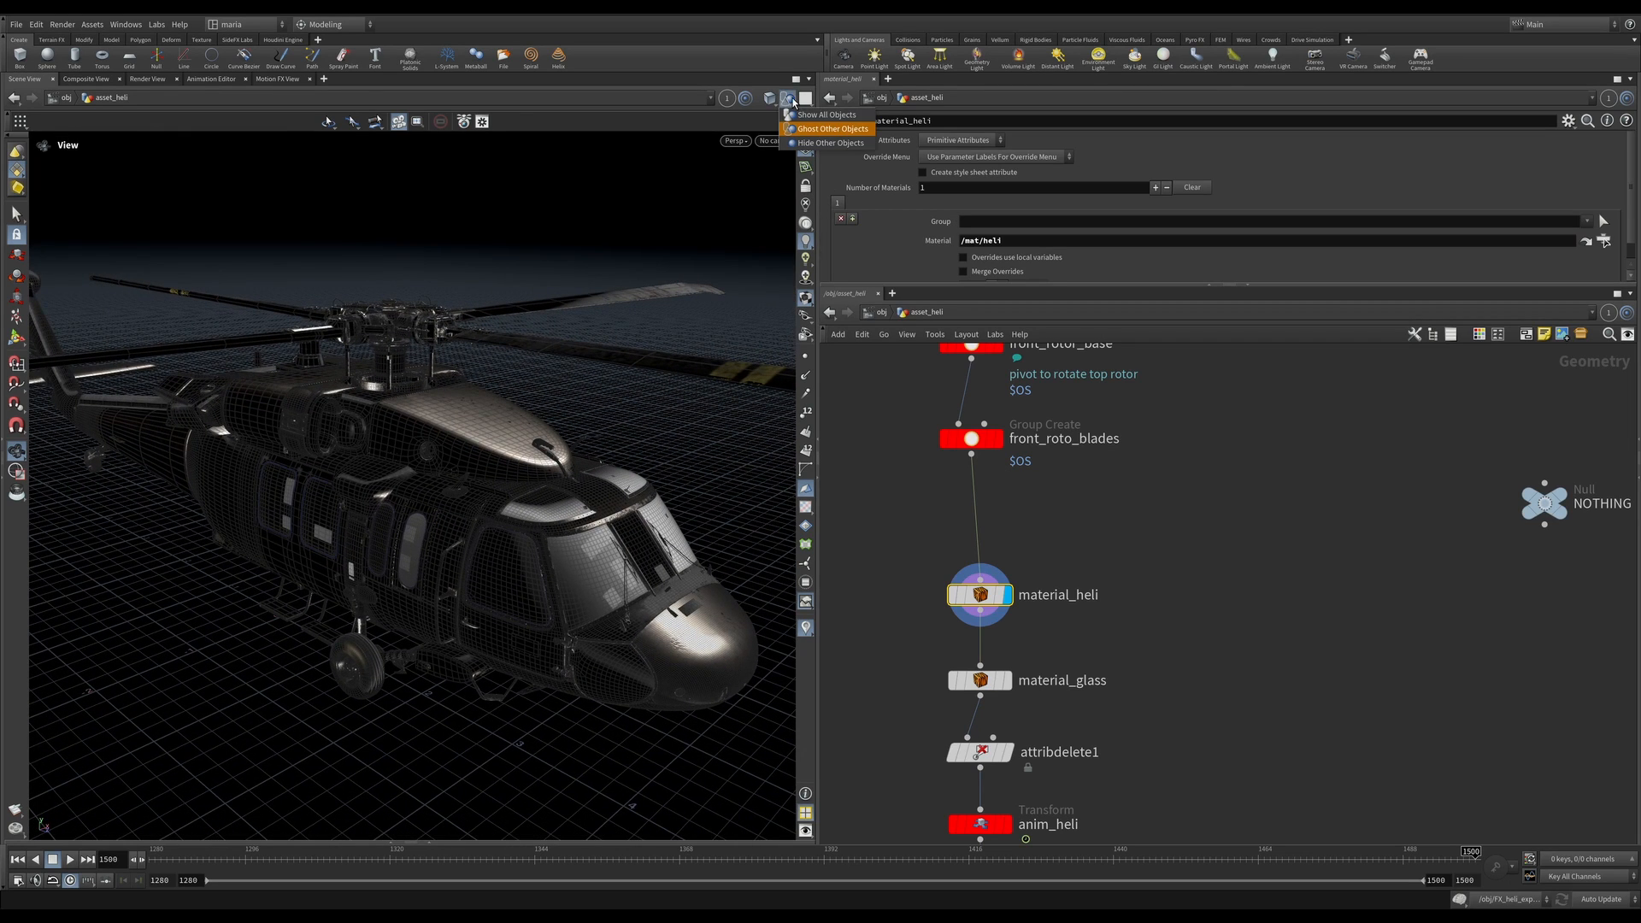
click(784, 99)
click(787, 99)
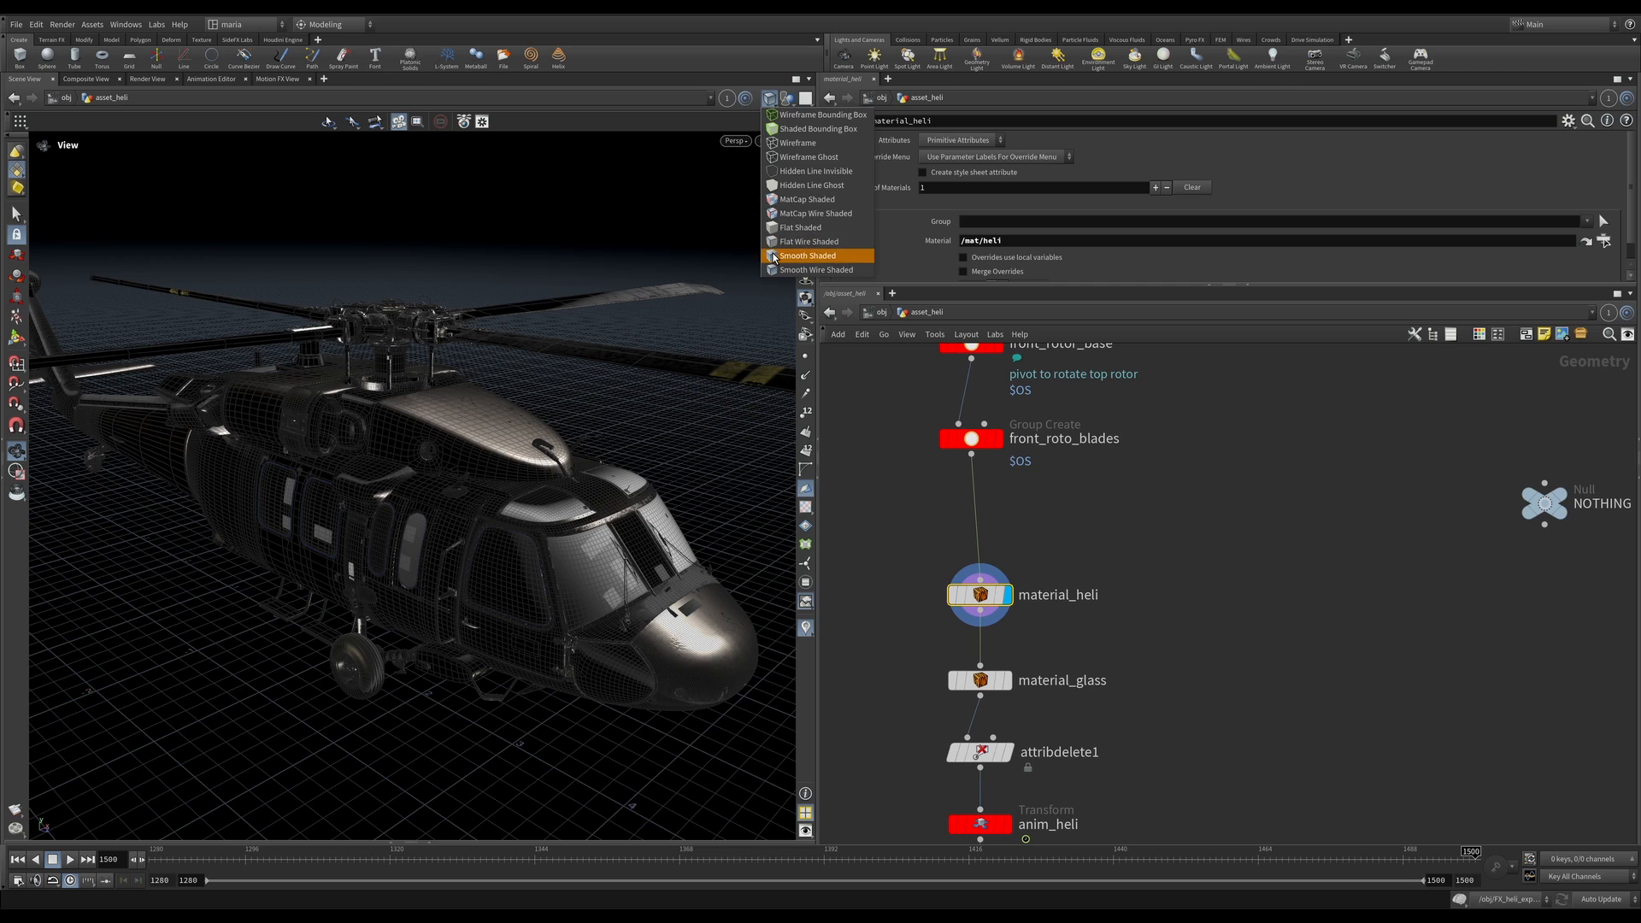
click(773, 255)
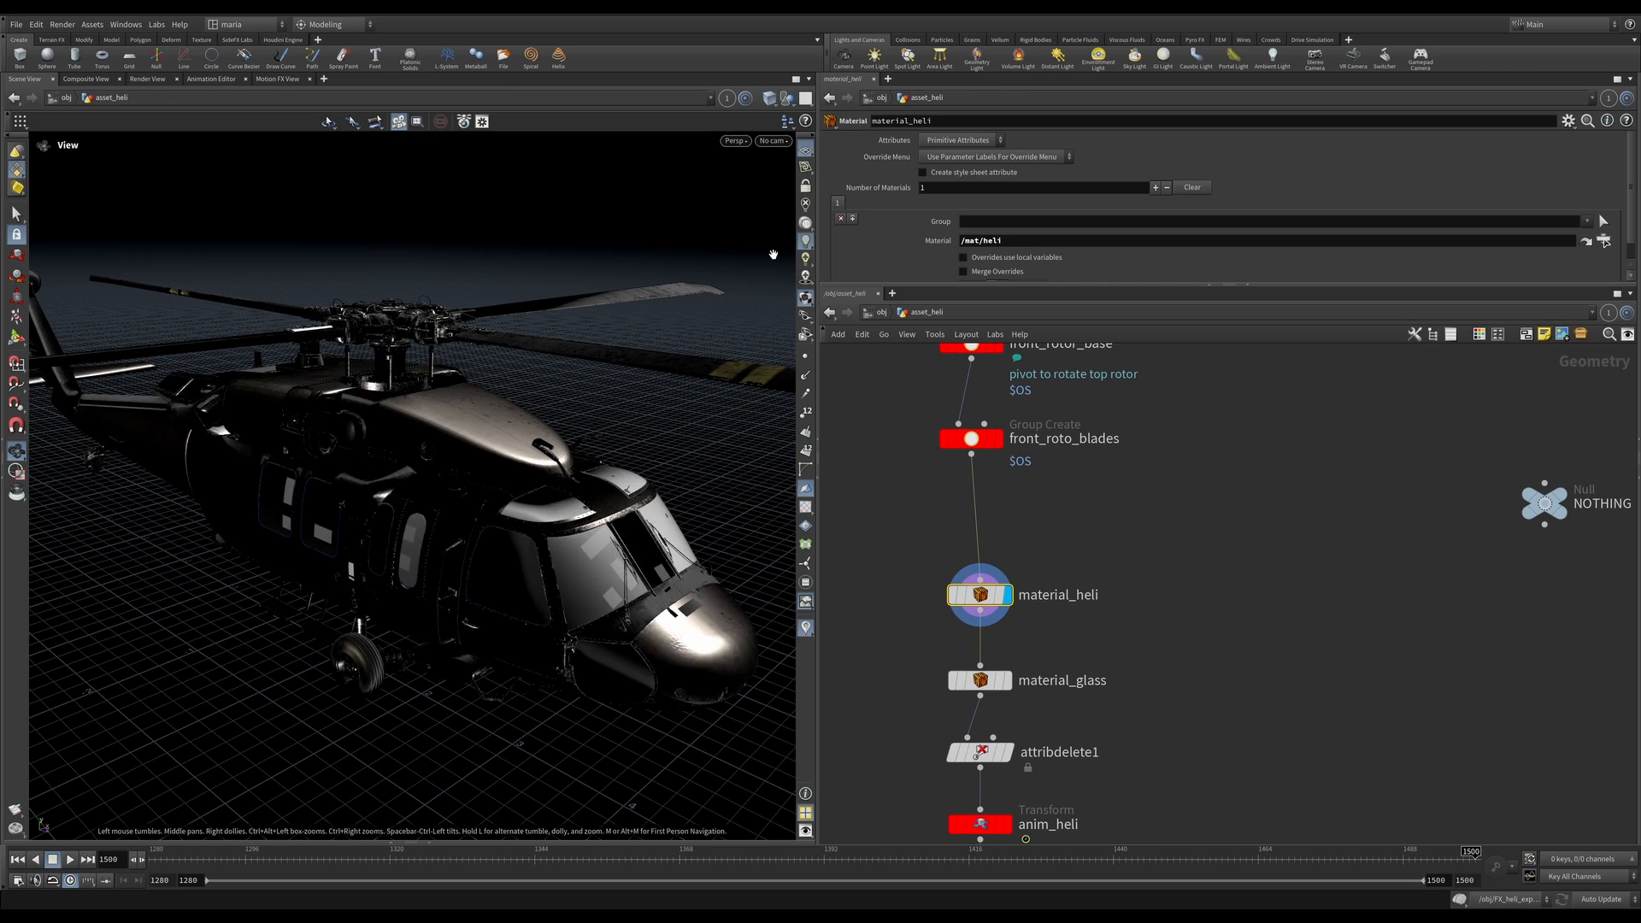
click(806, 205)
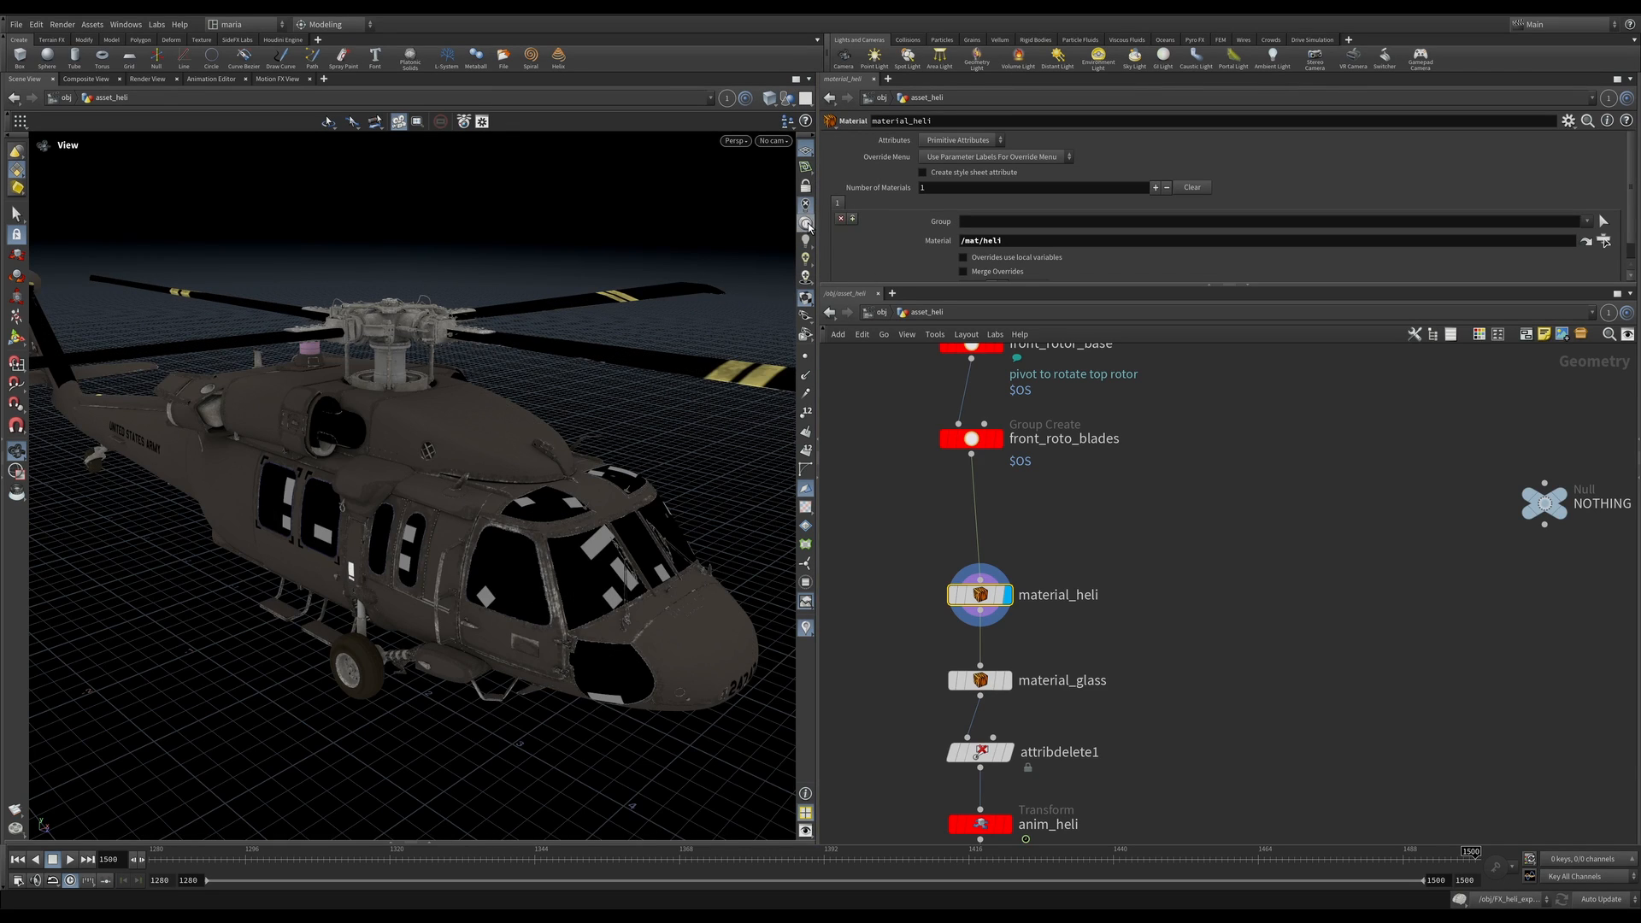
drag(563, 552, 548, 553)
Step: Display material_glass and examine the transparent cockpit windows up close
middle_drag(1078, 771, 1097, 713)
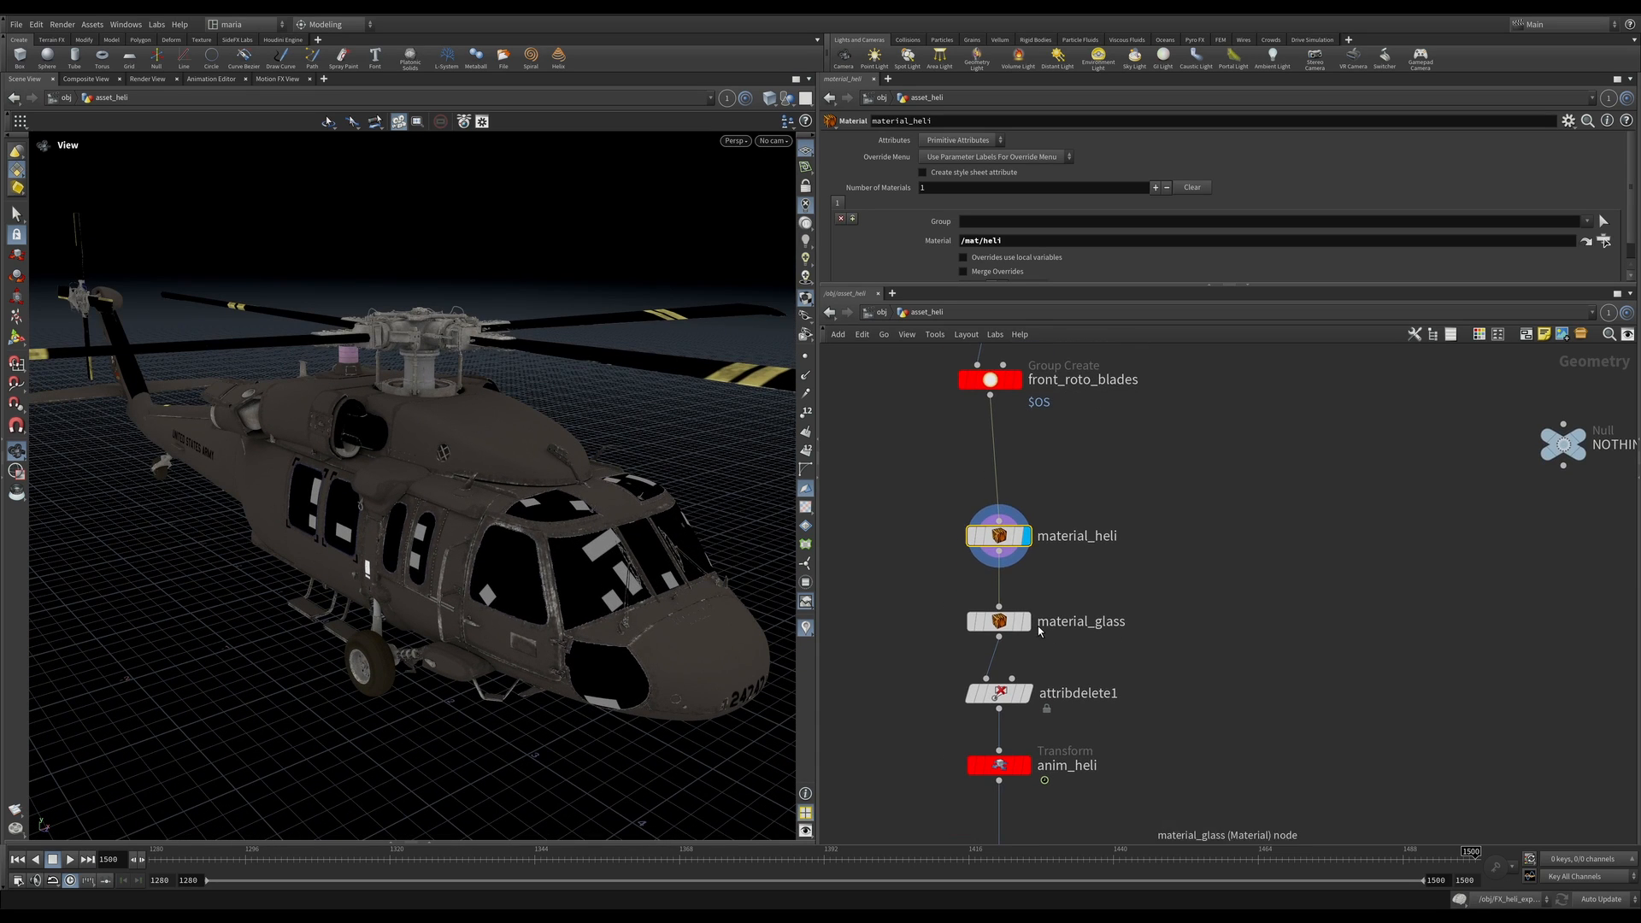
click(1035, 589)
click(1002, 622)
drag(551, 585, 586, 538)
right_drag(613, 657, 634, 517)
drag(633, 516, 631, 544)
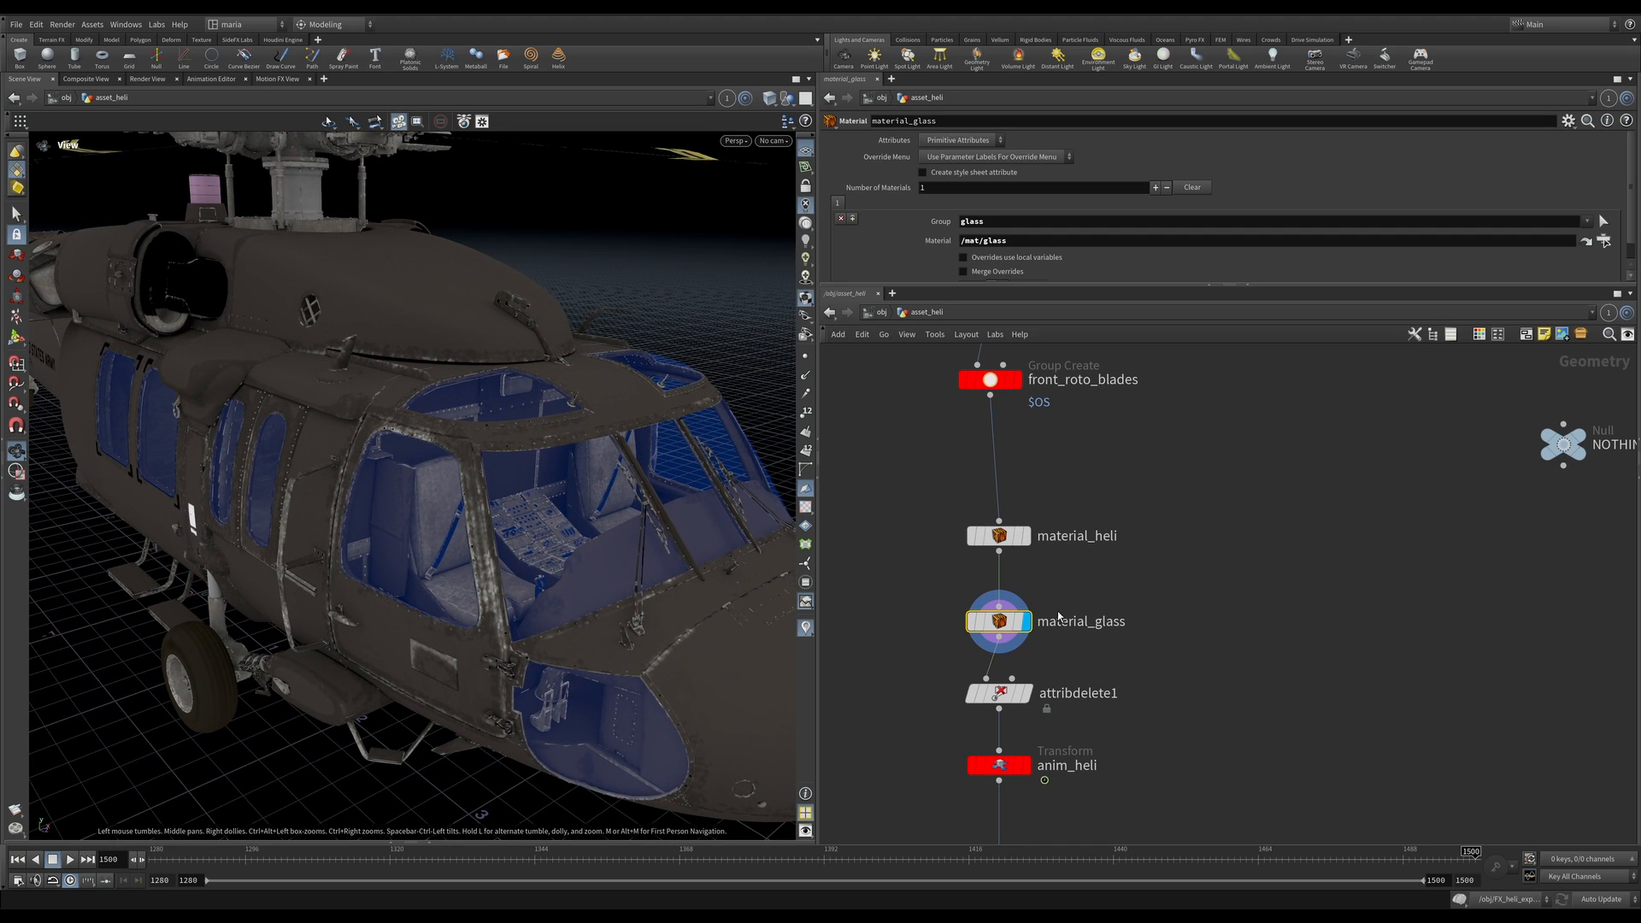
Step: Display attribdelete1 and review which attributes it deletes
middle_drag(1043, 682, 1090, 555)
click(1045, 567)
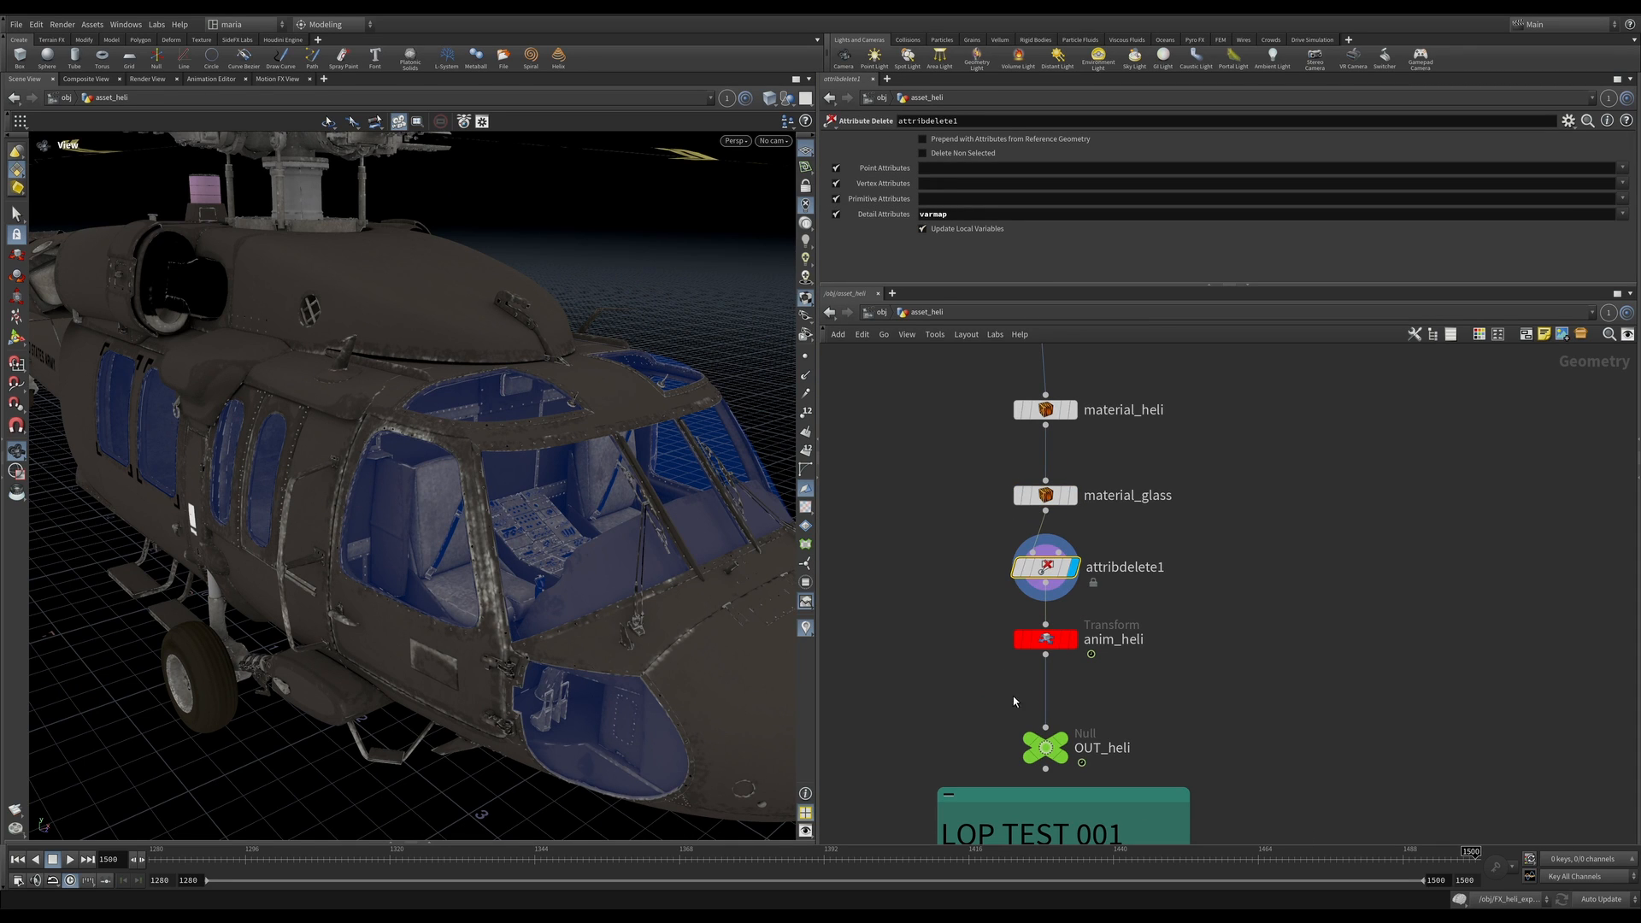
middle_drag(1013, 697, 997, 659)
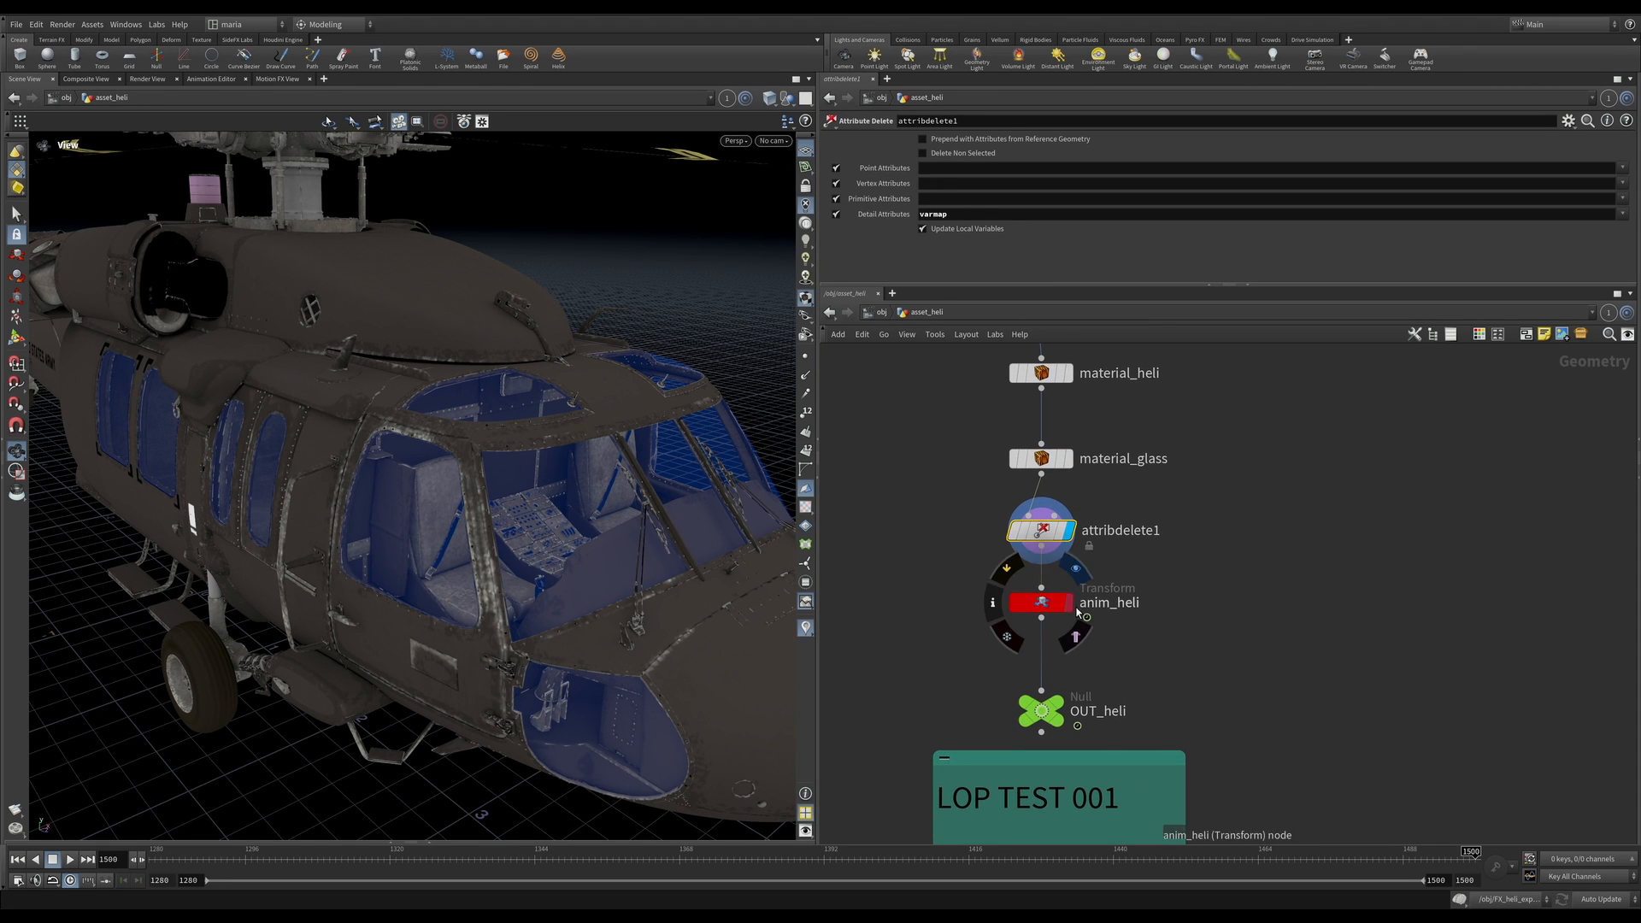
Step: Display anim_heli, look through the main shot camera, and scrub the helicopter animation from the start of the range to frame 1500
click(1069, 603)
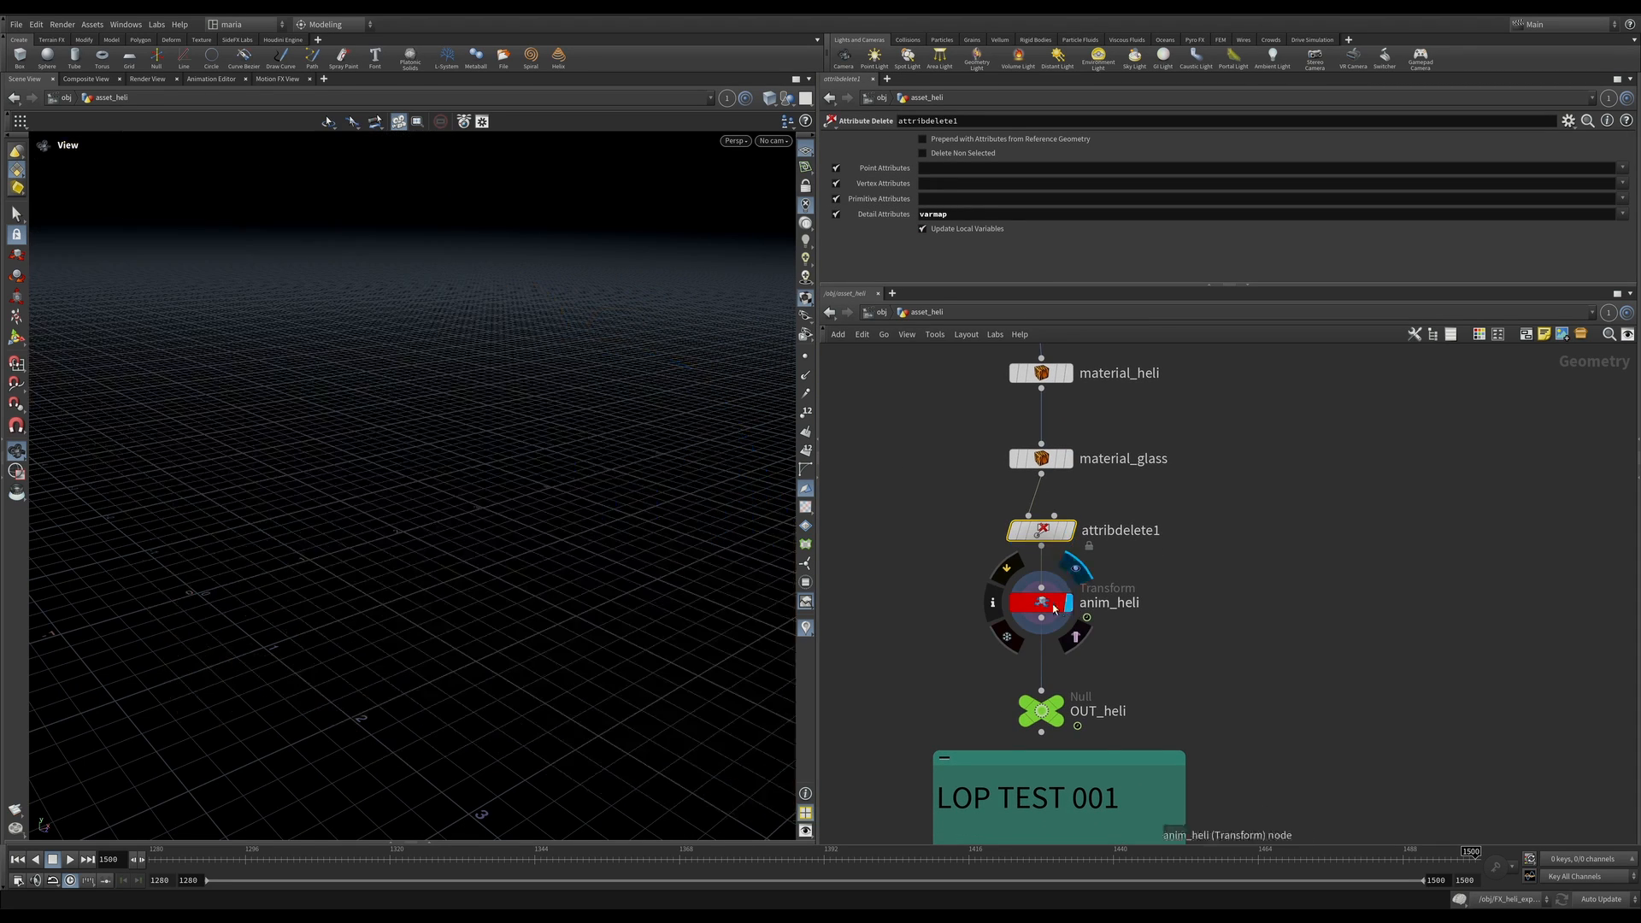
click(775, 141)
click(784, 217)
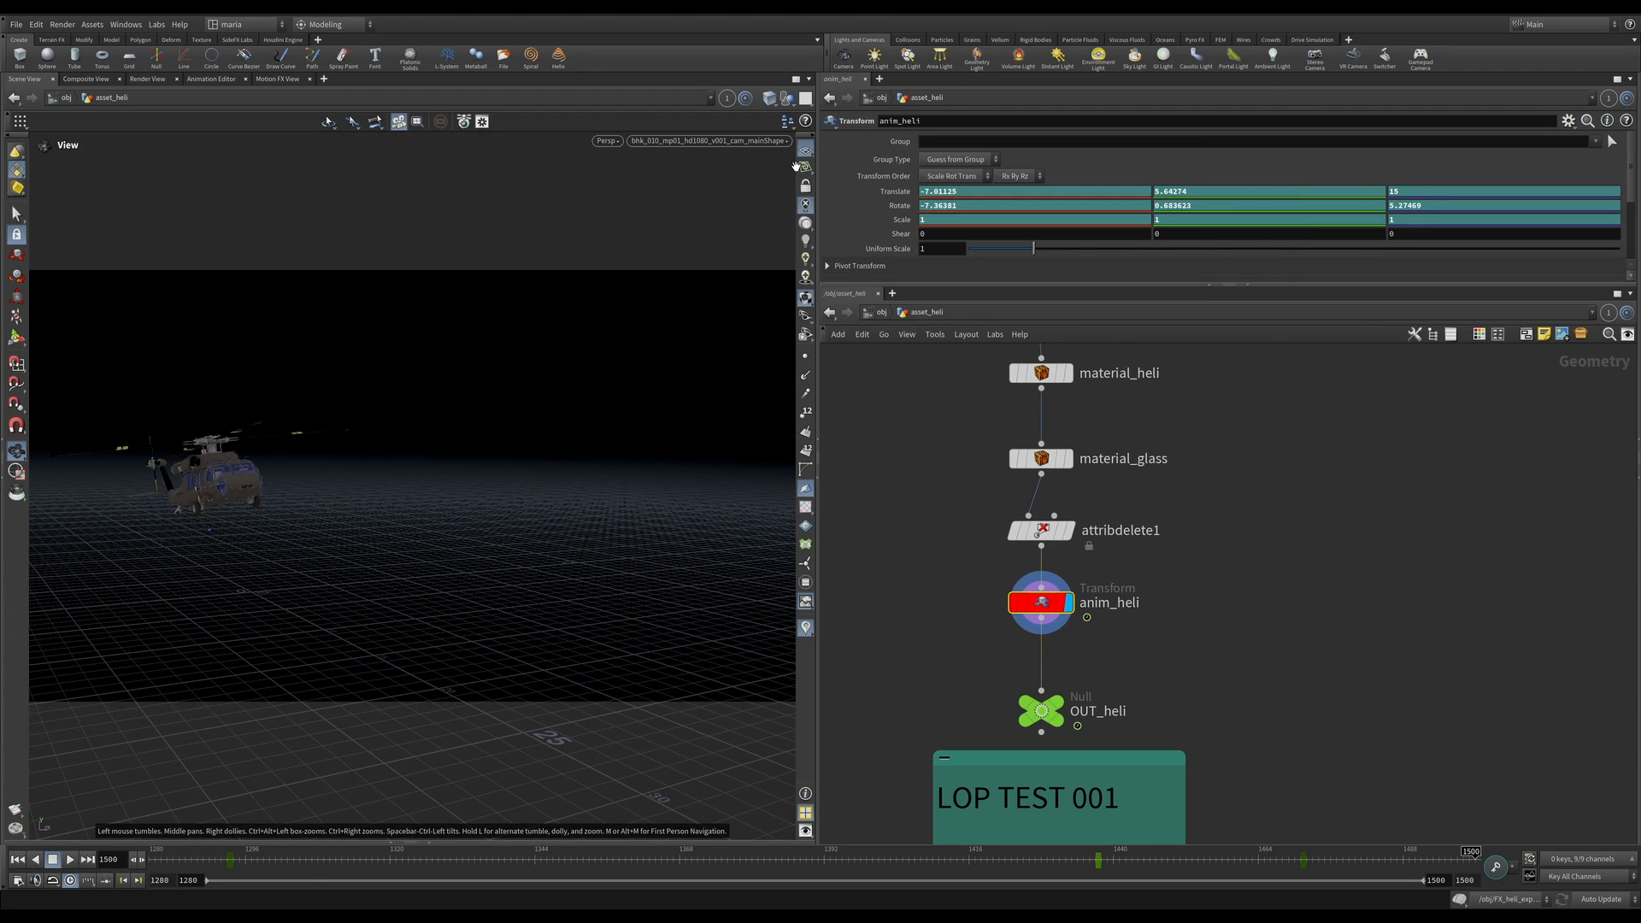
drag(167, 861, 1470, 860)
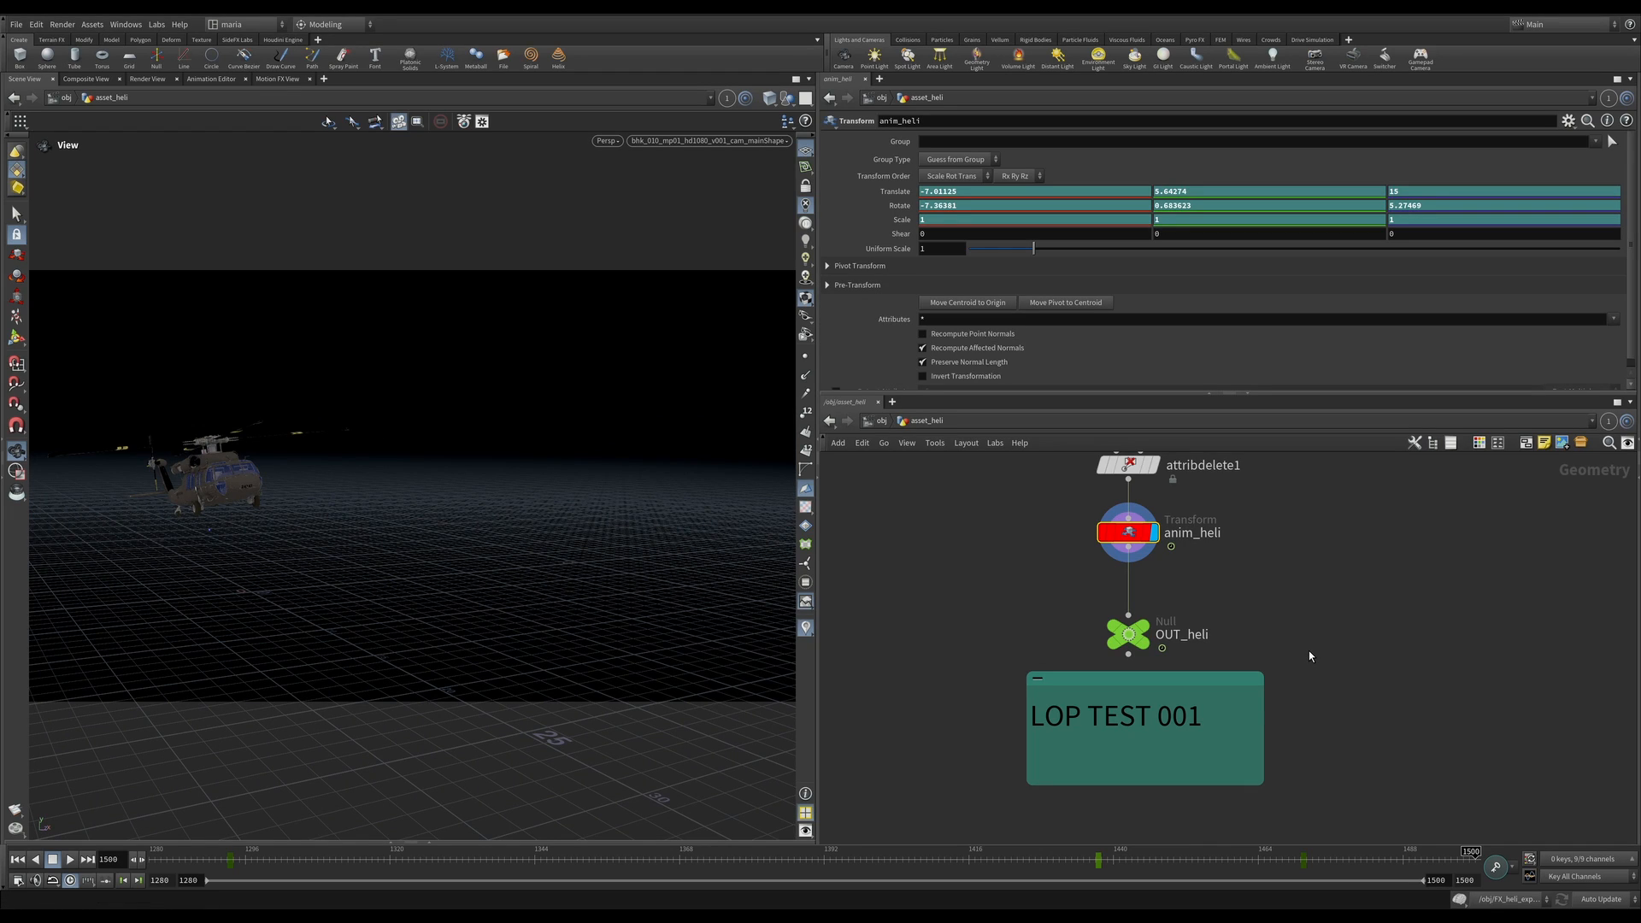
Step: Point out the LOP TEST 001 note below OUT_heli and look over the helicopter network as a whole
click(1254, 699)
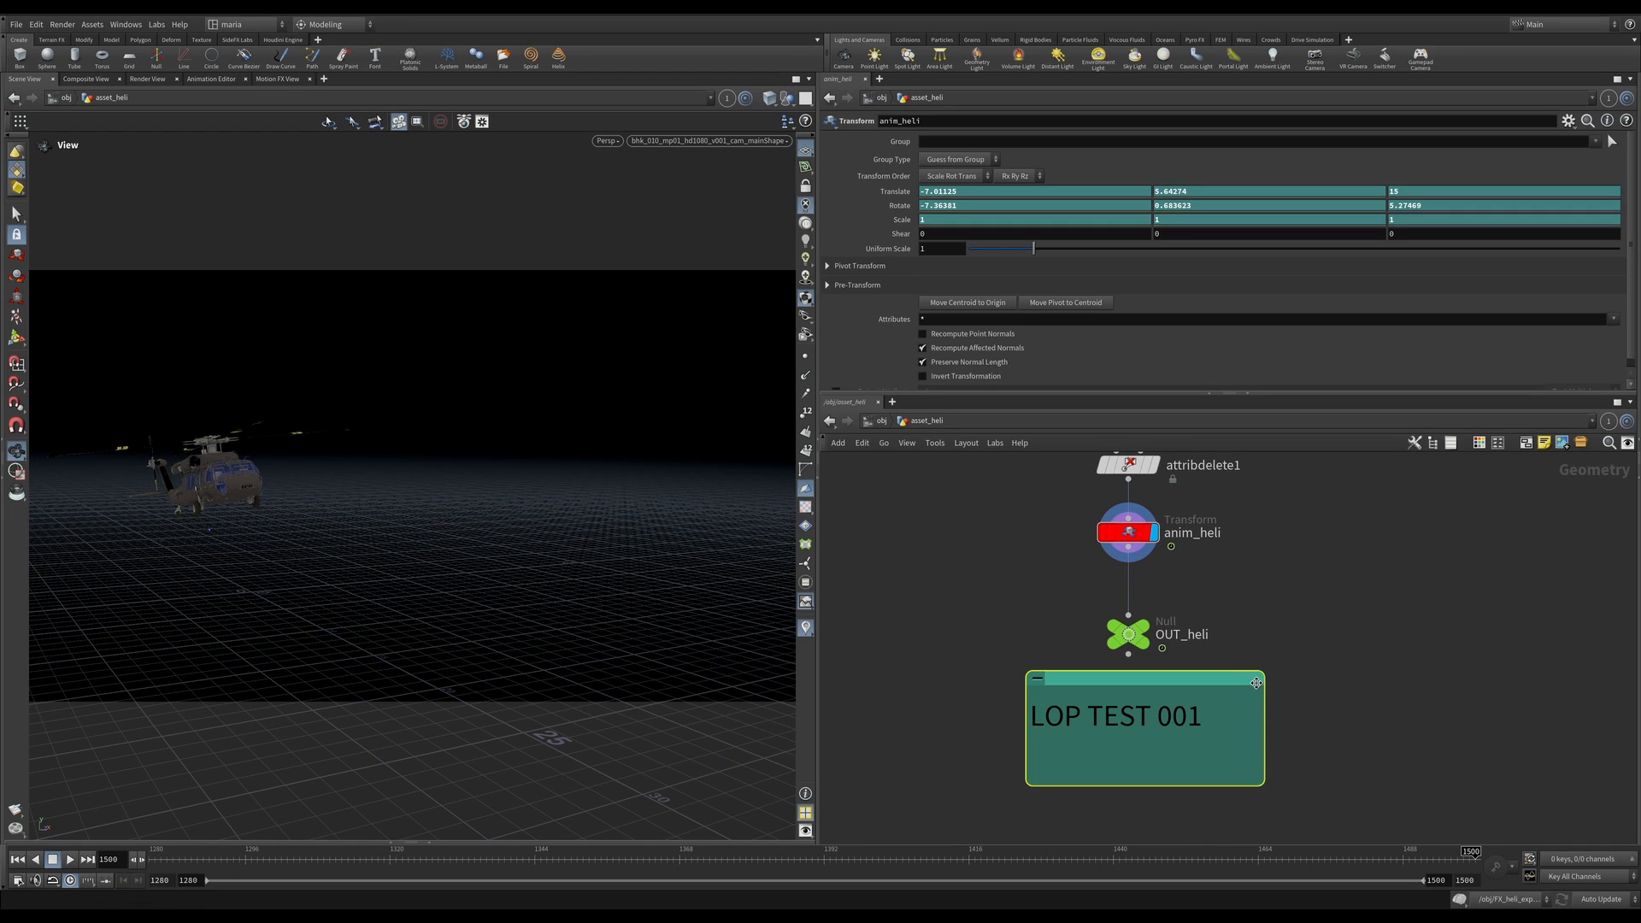
click(1298, 693)
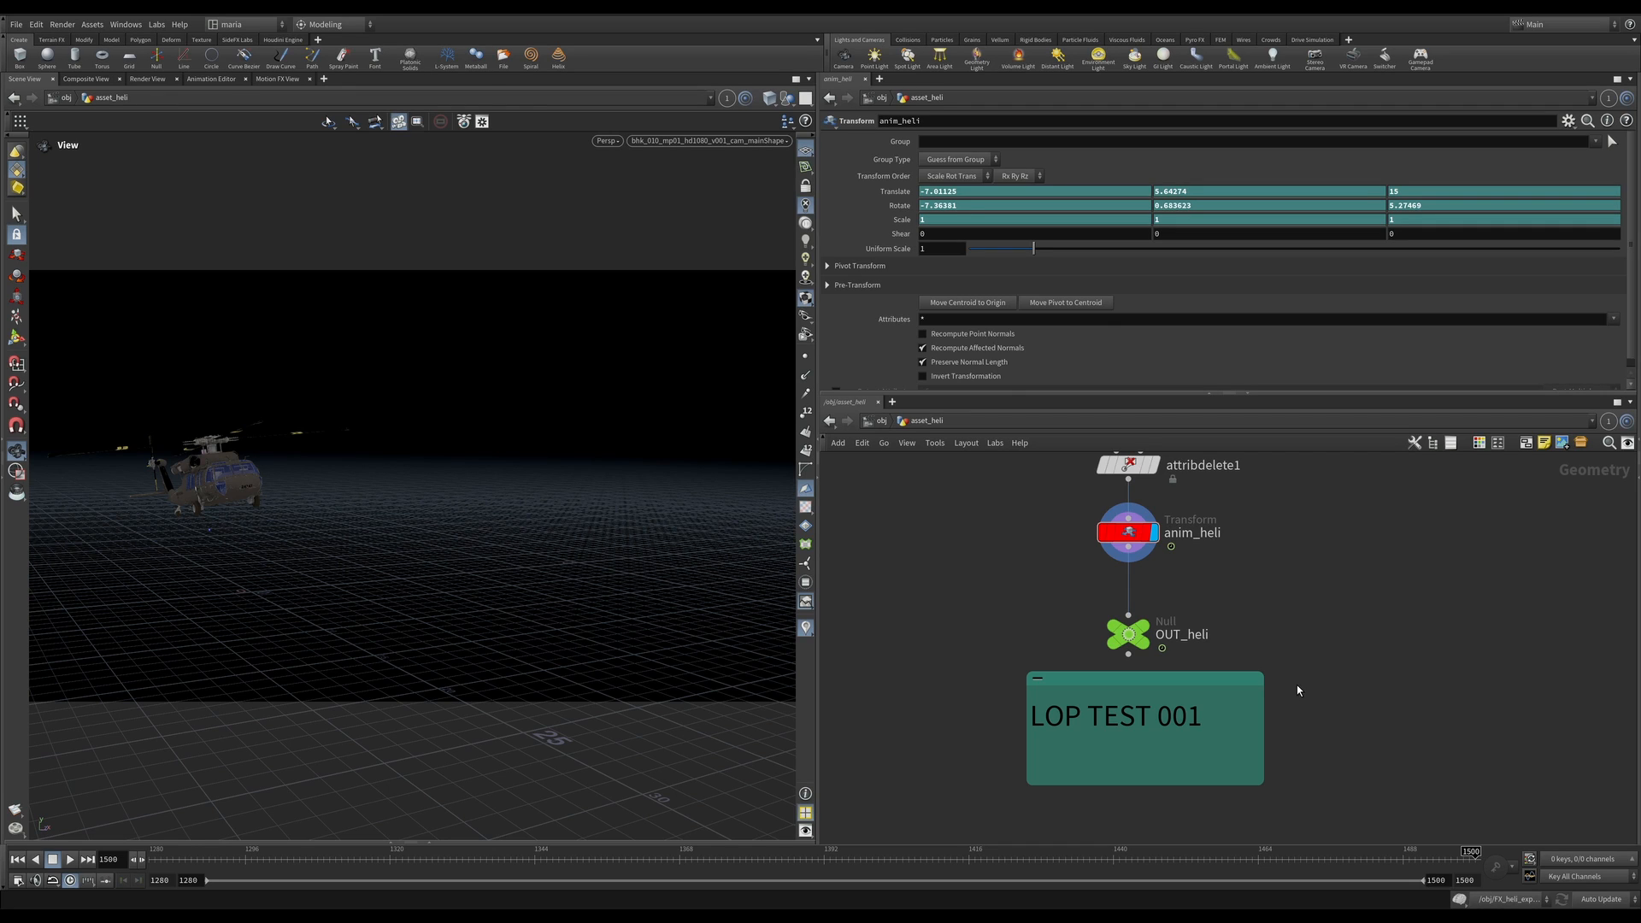
scroll(1297, 684, down, 8)
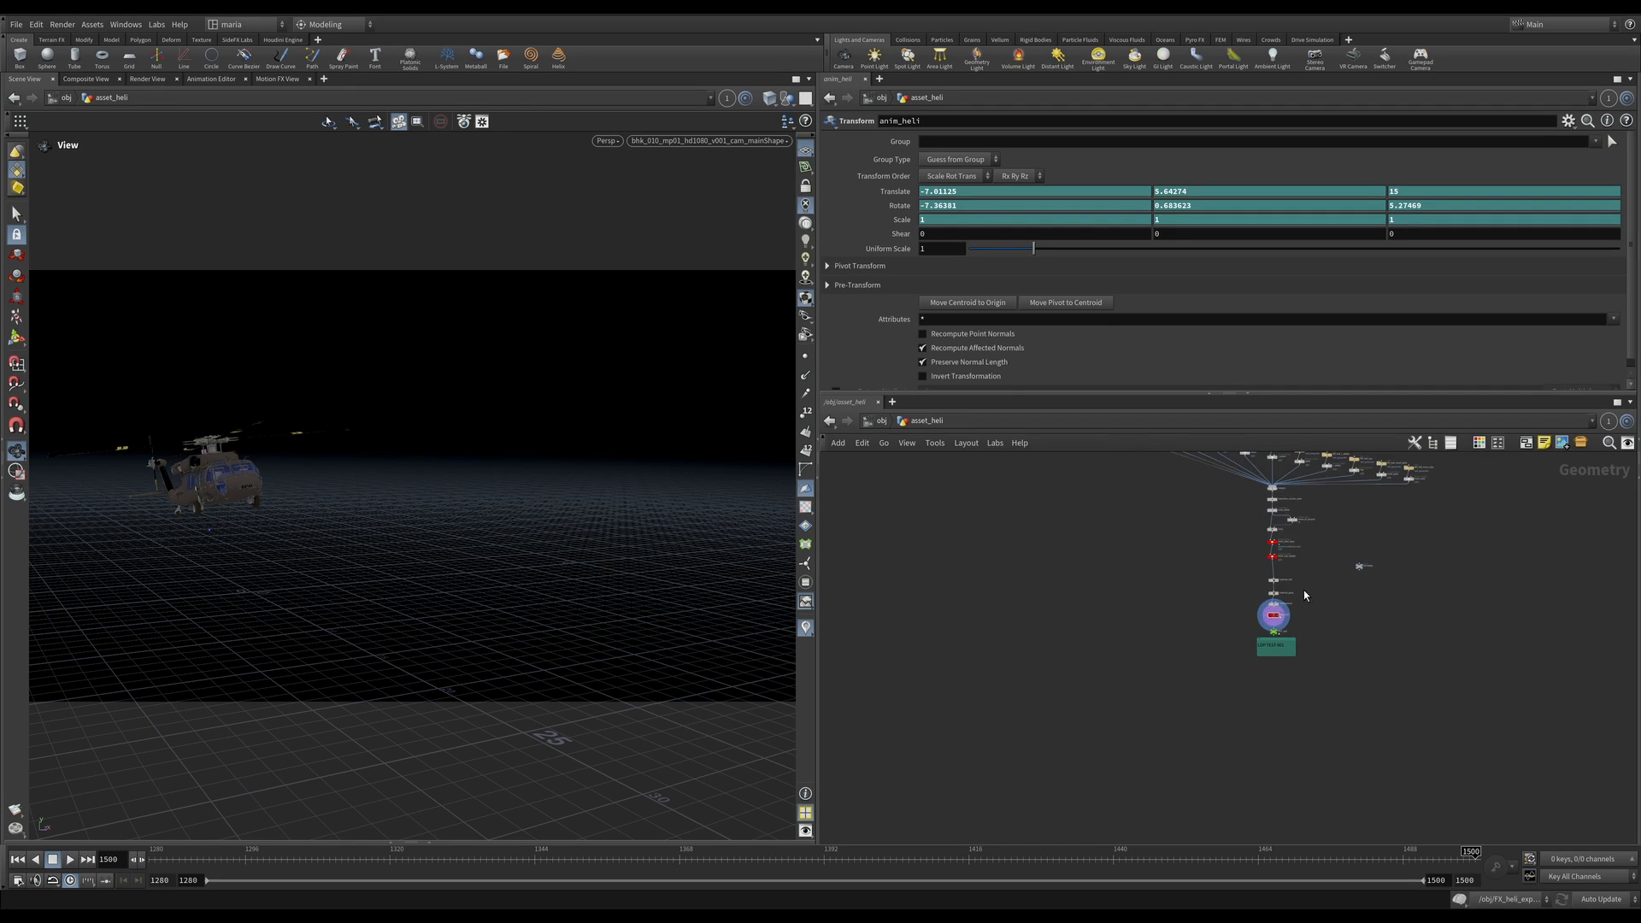
Step: Return from the helicopter network to the object level and review lopnet_TEST's note, its render gallery source and the other available networks
middle_drag(1337, 546, 1220, 613)
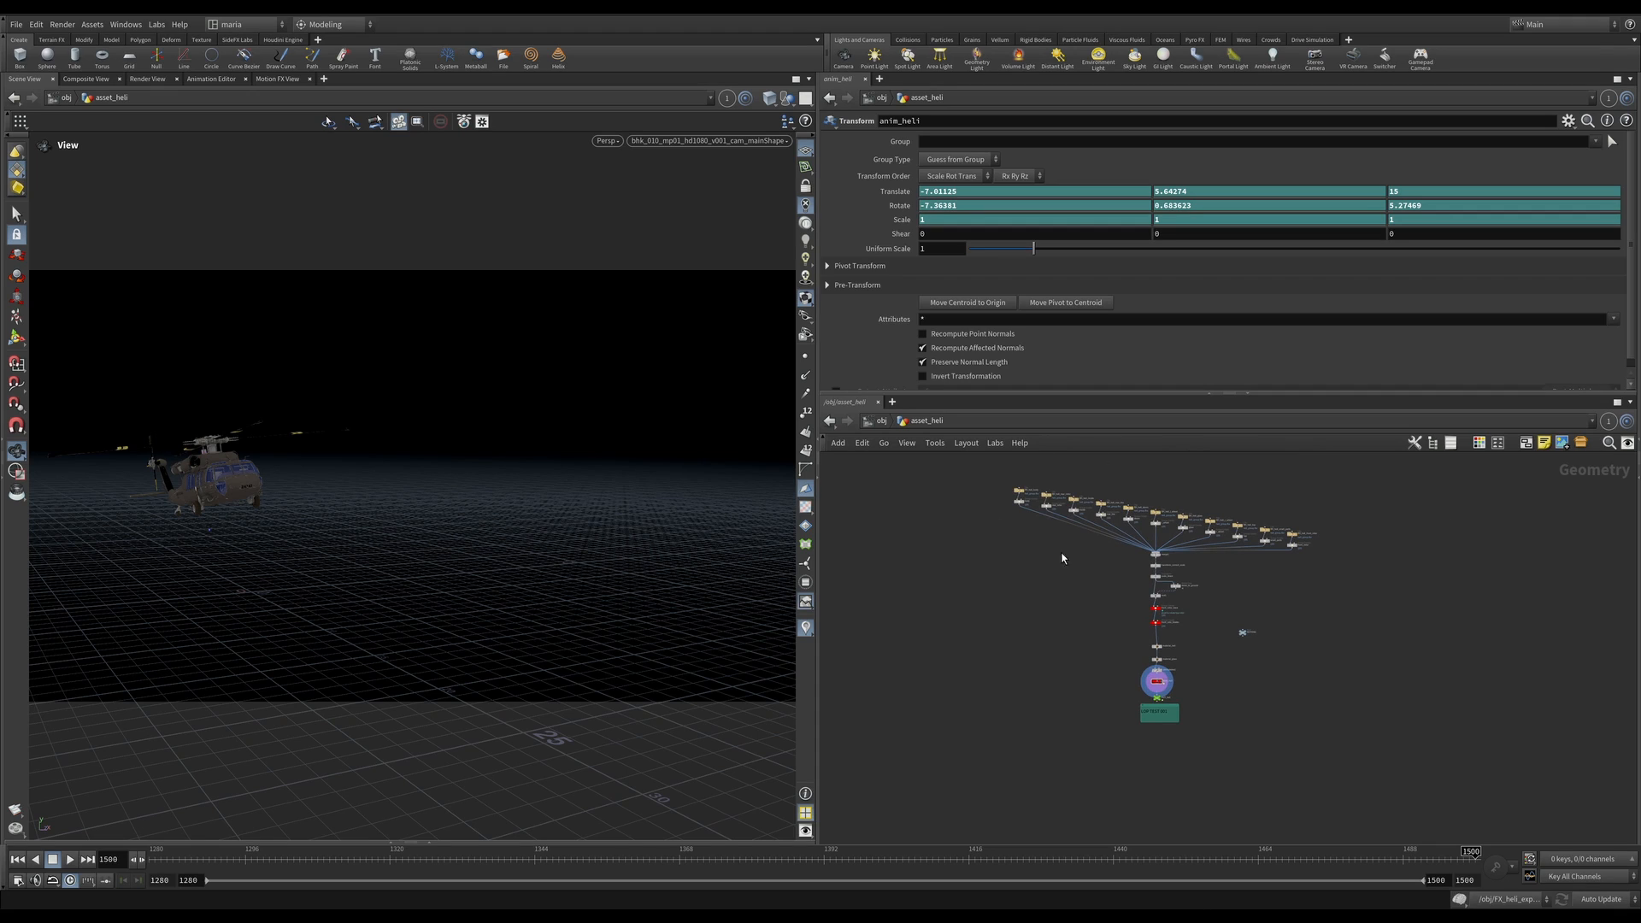
scroll(1152, 709, up, 10)
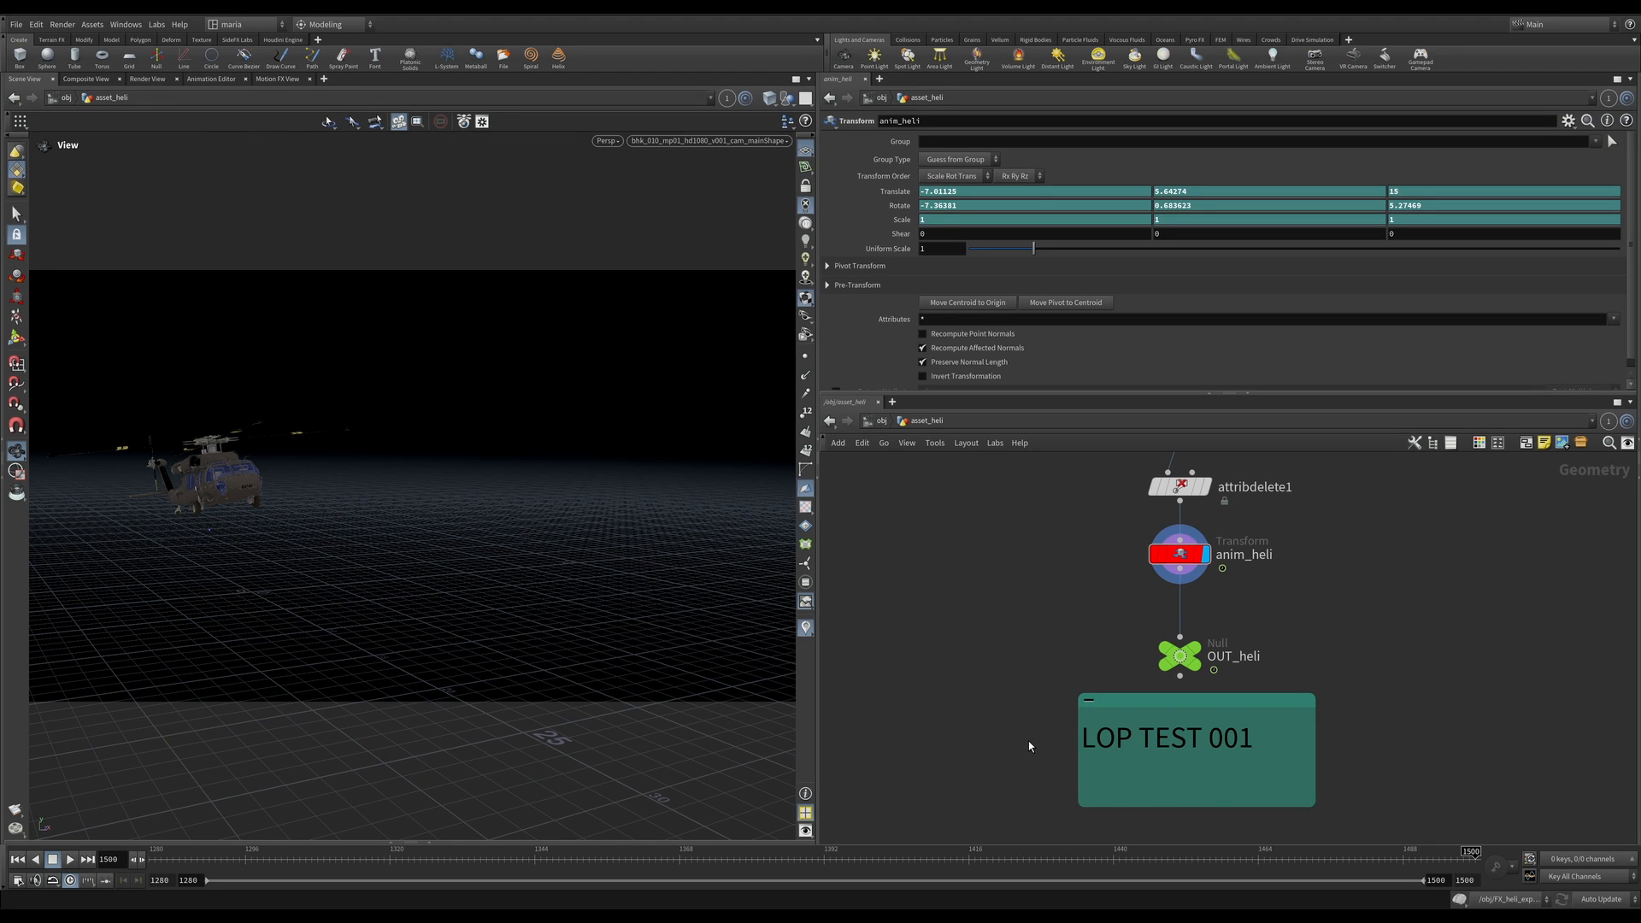
key(u)
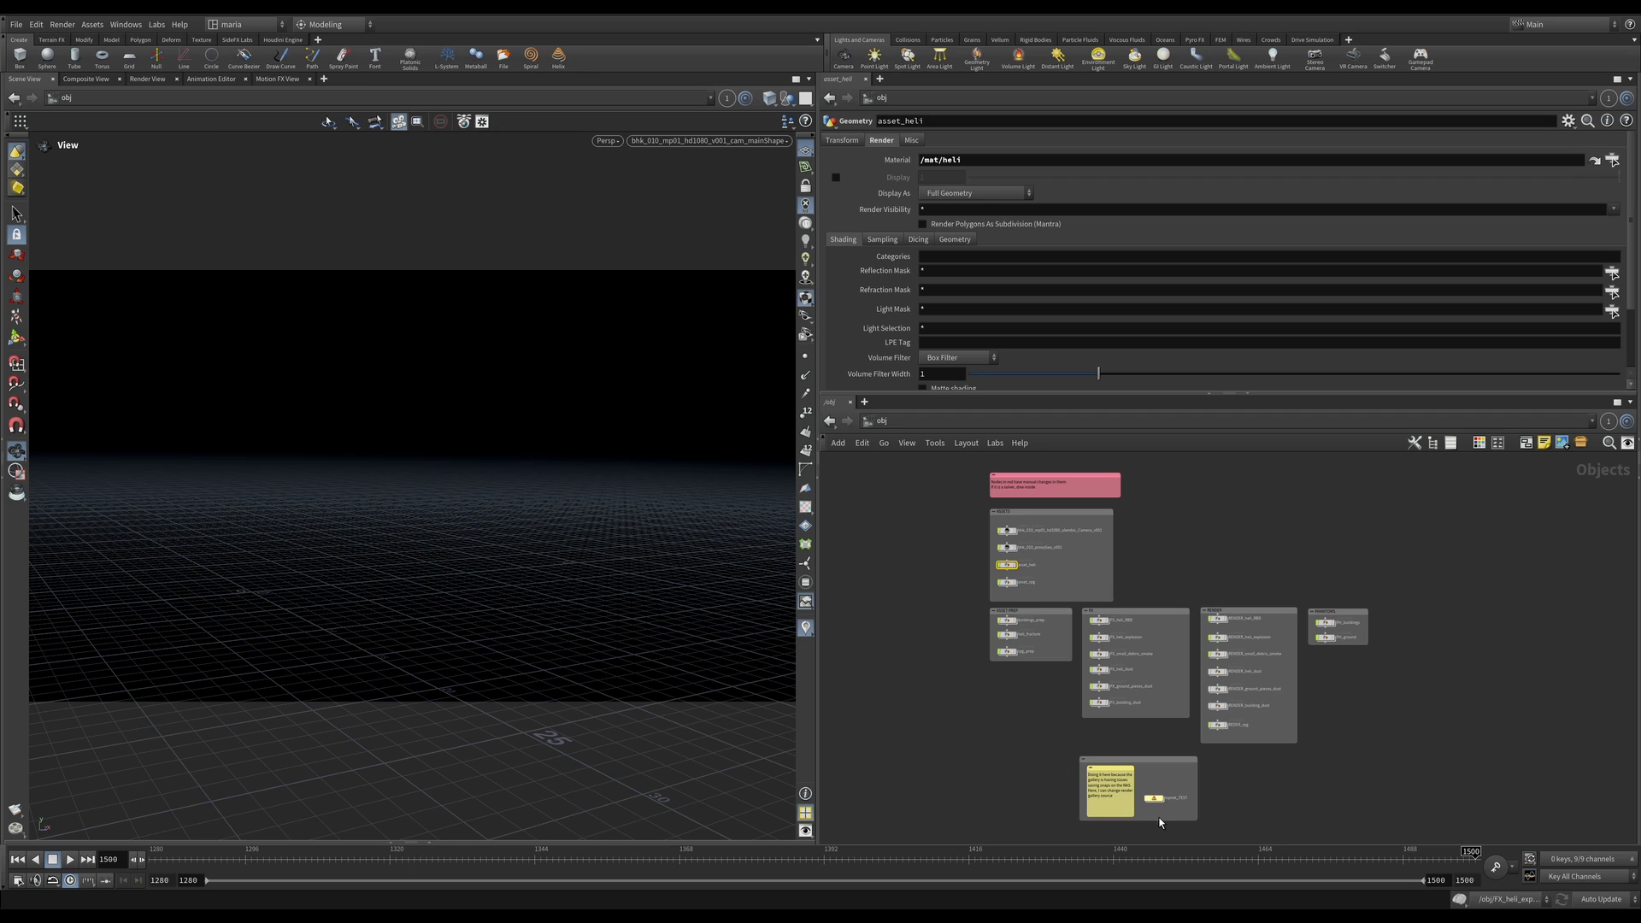
scroll(1159, 817, up, 8)
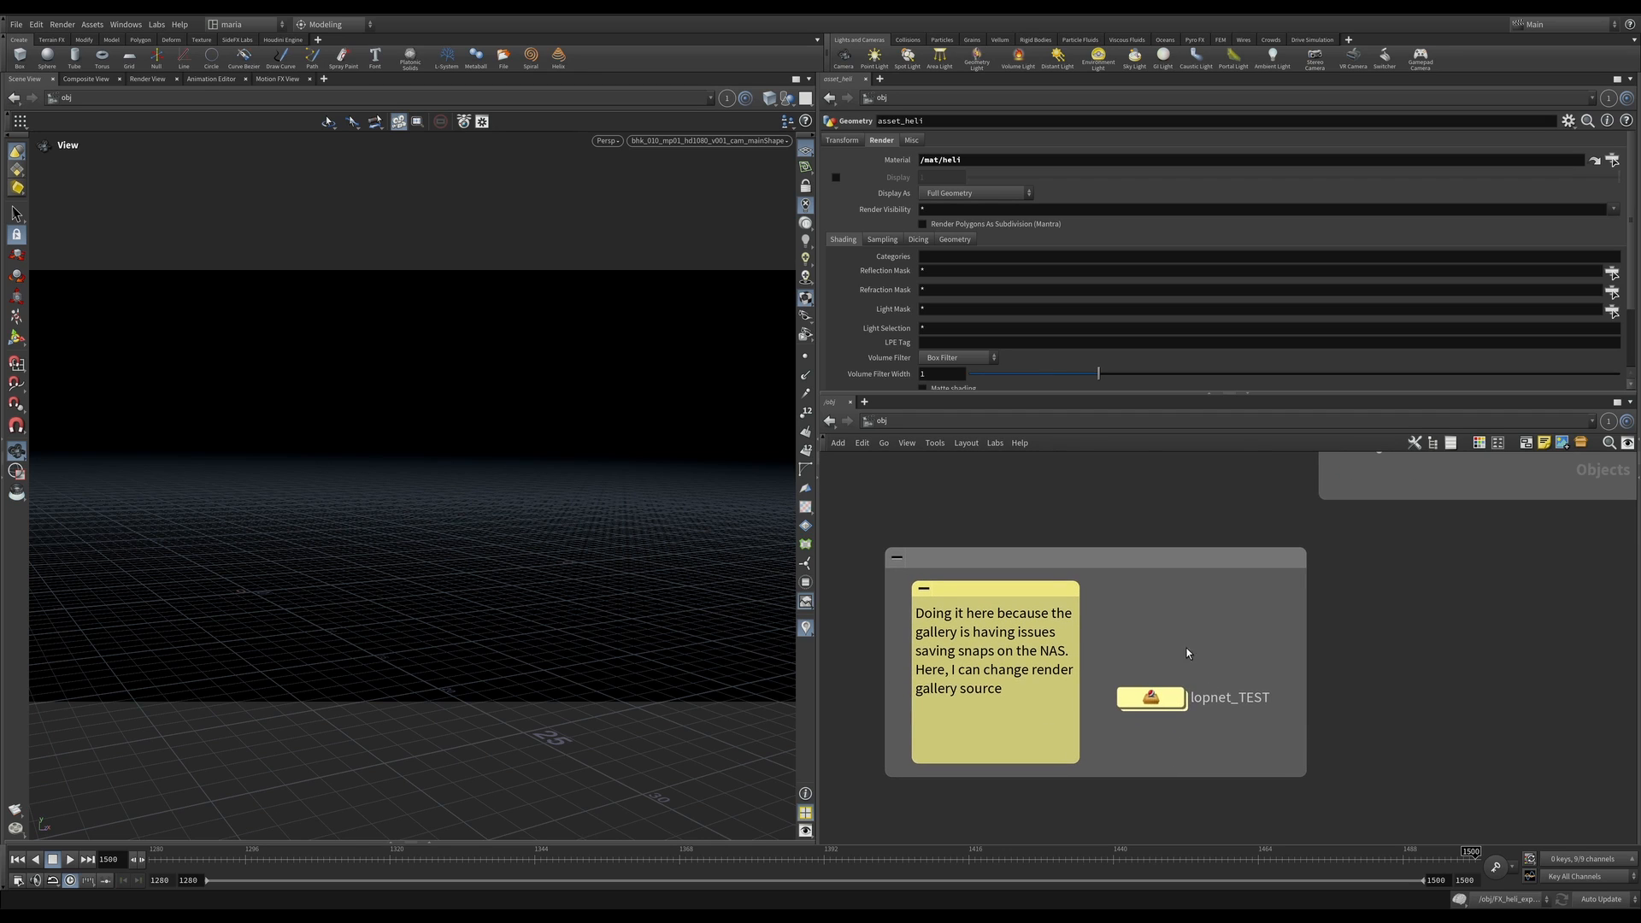
click(1173, 699)
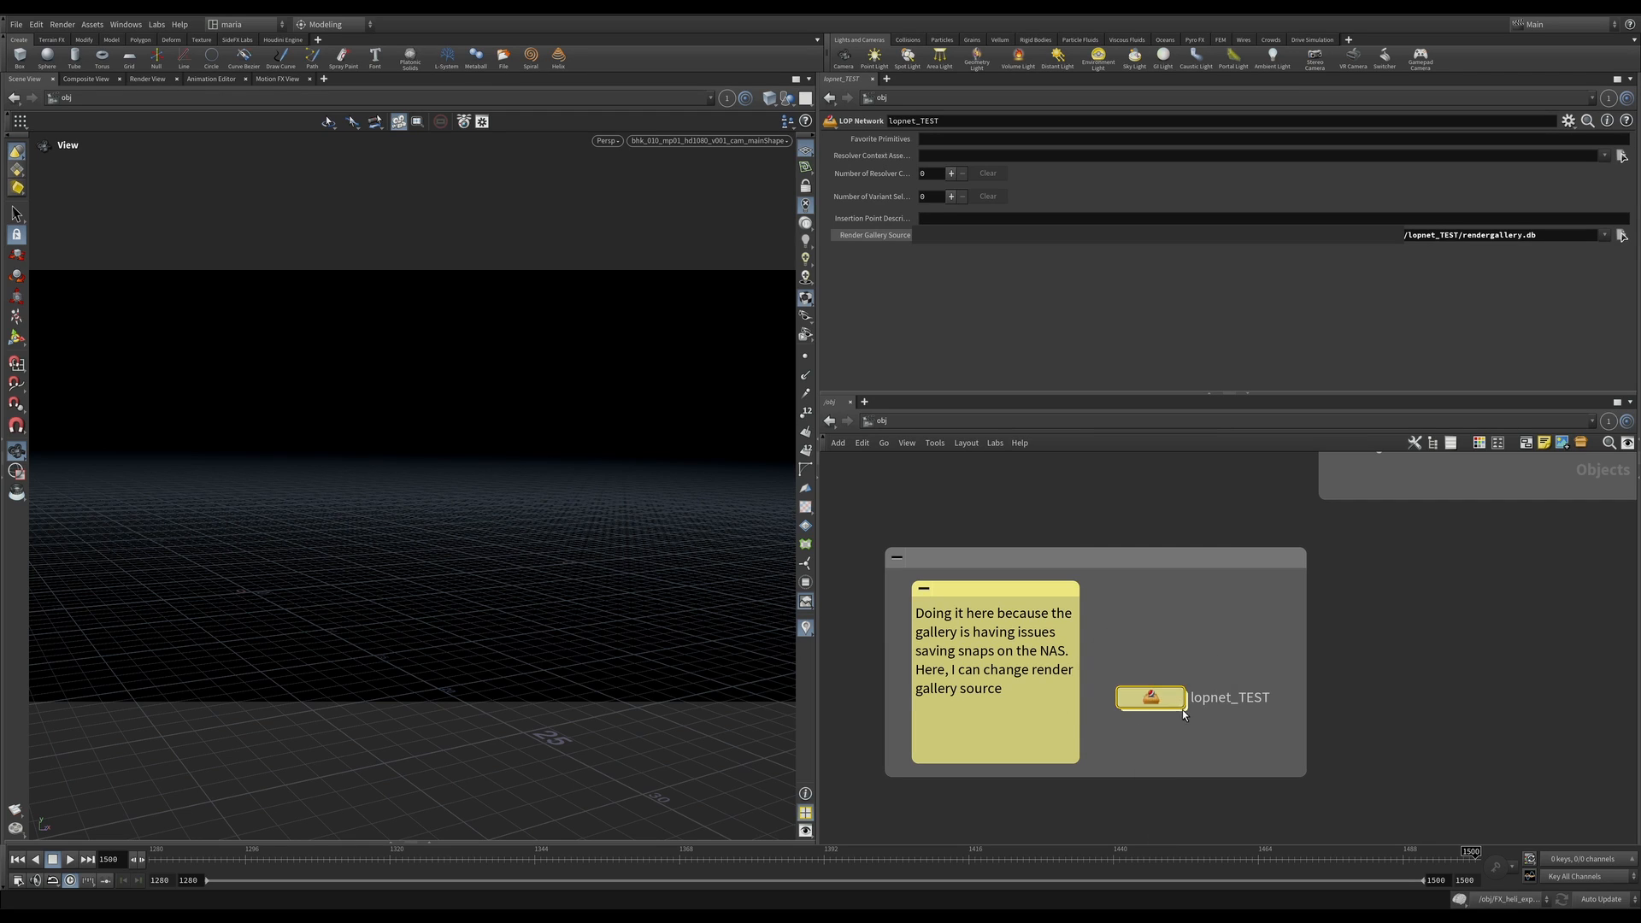
click(888, 424)
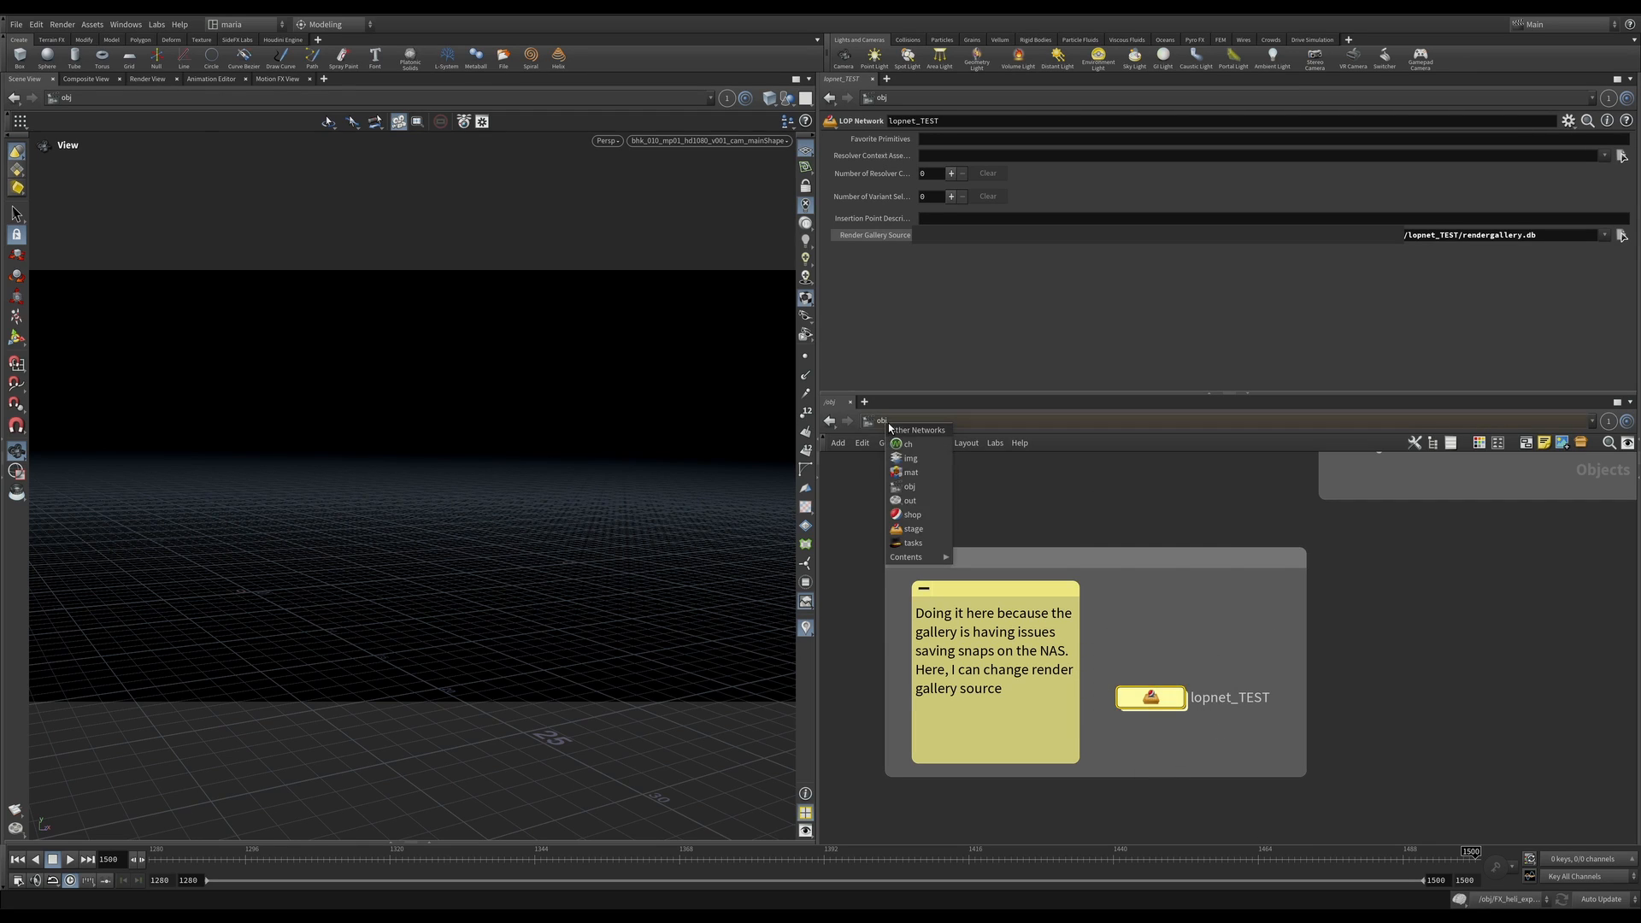
click(1141, 600)
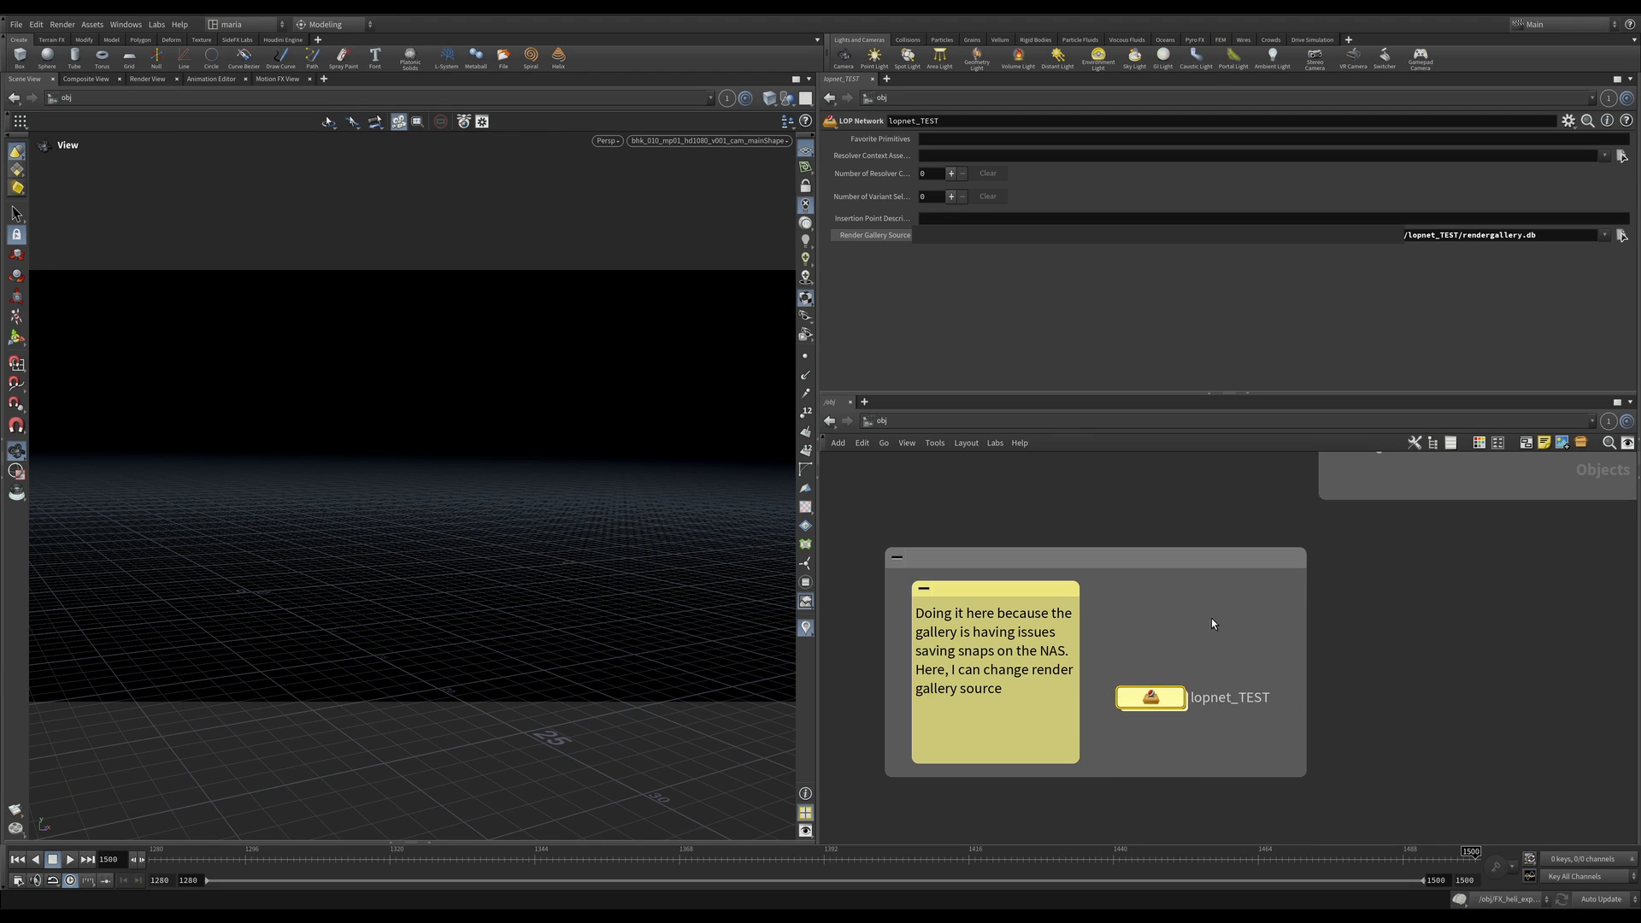
Step: Enter the lopnet_TEST network and bring the LOP TEST 001 node branch into close view
scroll(1212, 622, down, 5)
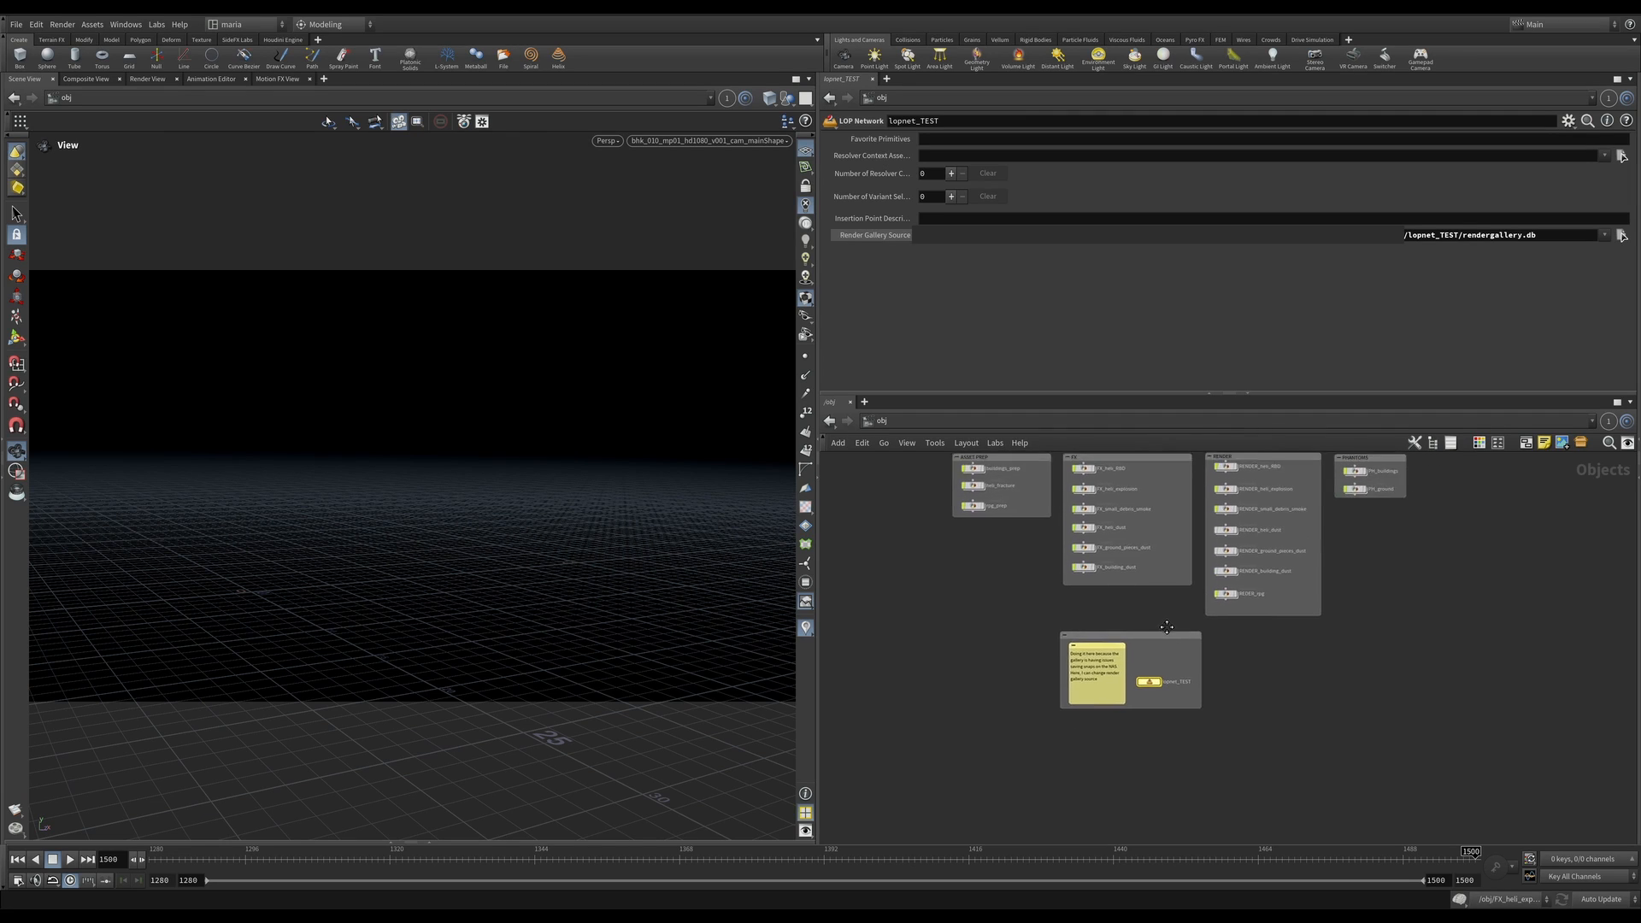
middle_drag(1167, 628, 1175, 744)
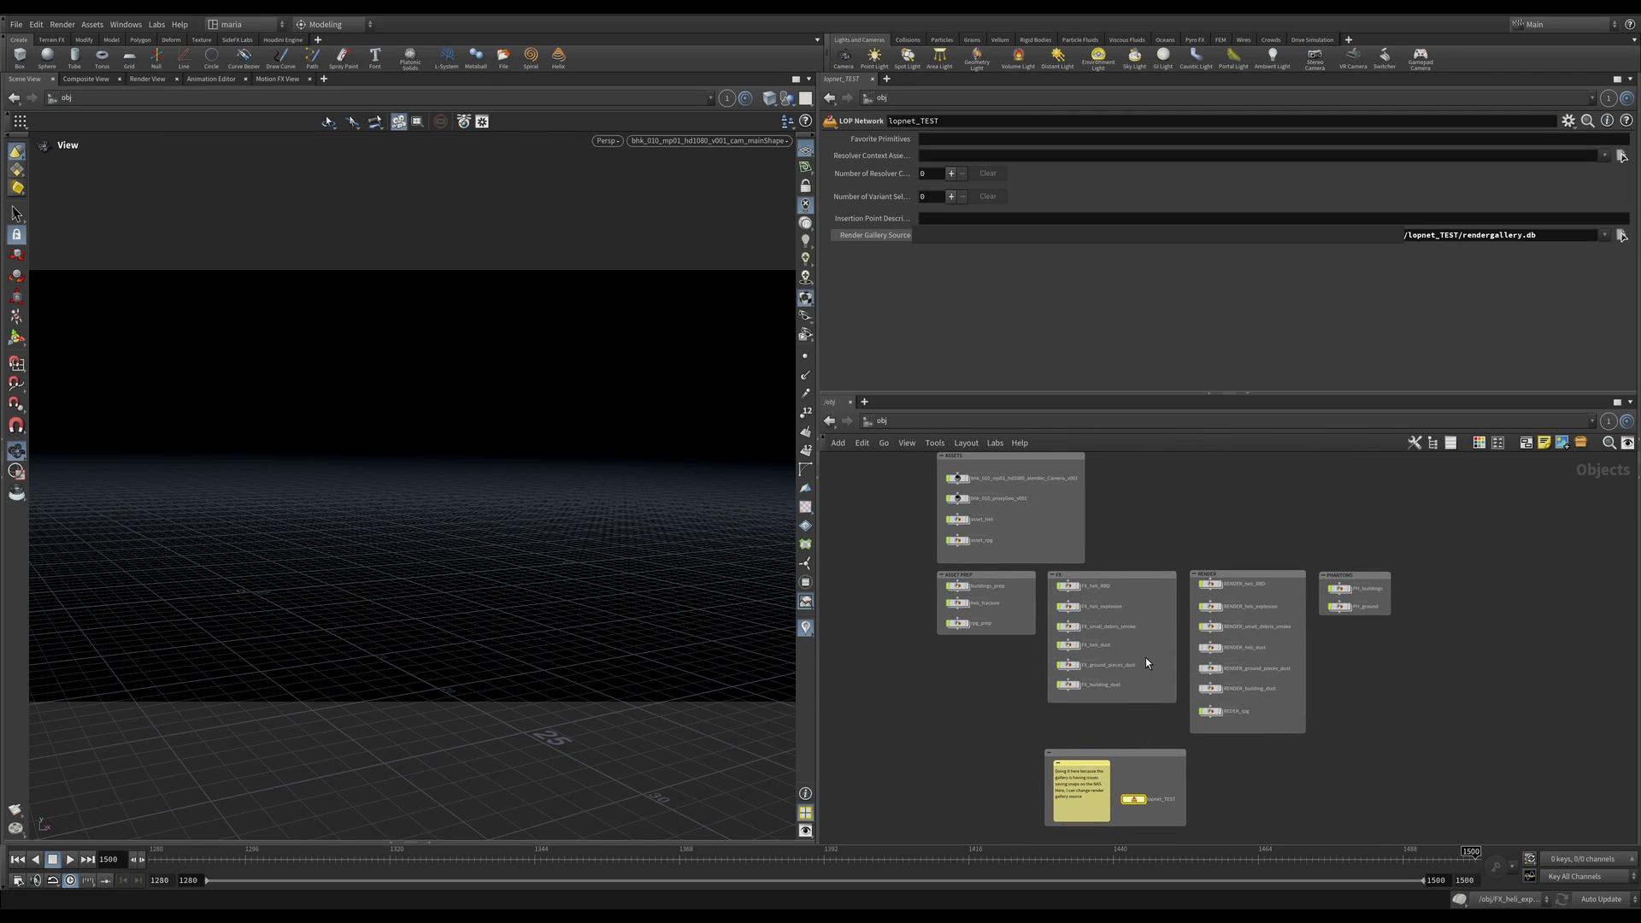
key(ctrl+1)
double_click(1135, 802)
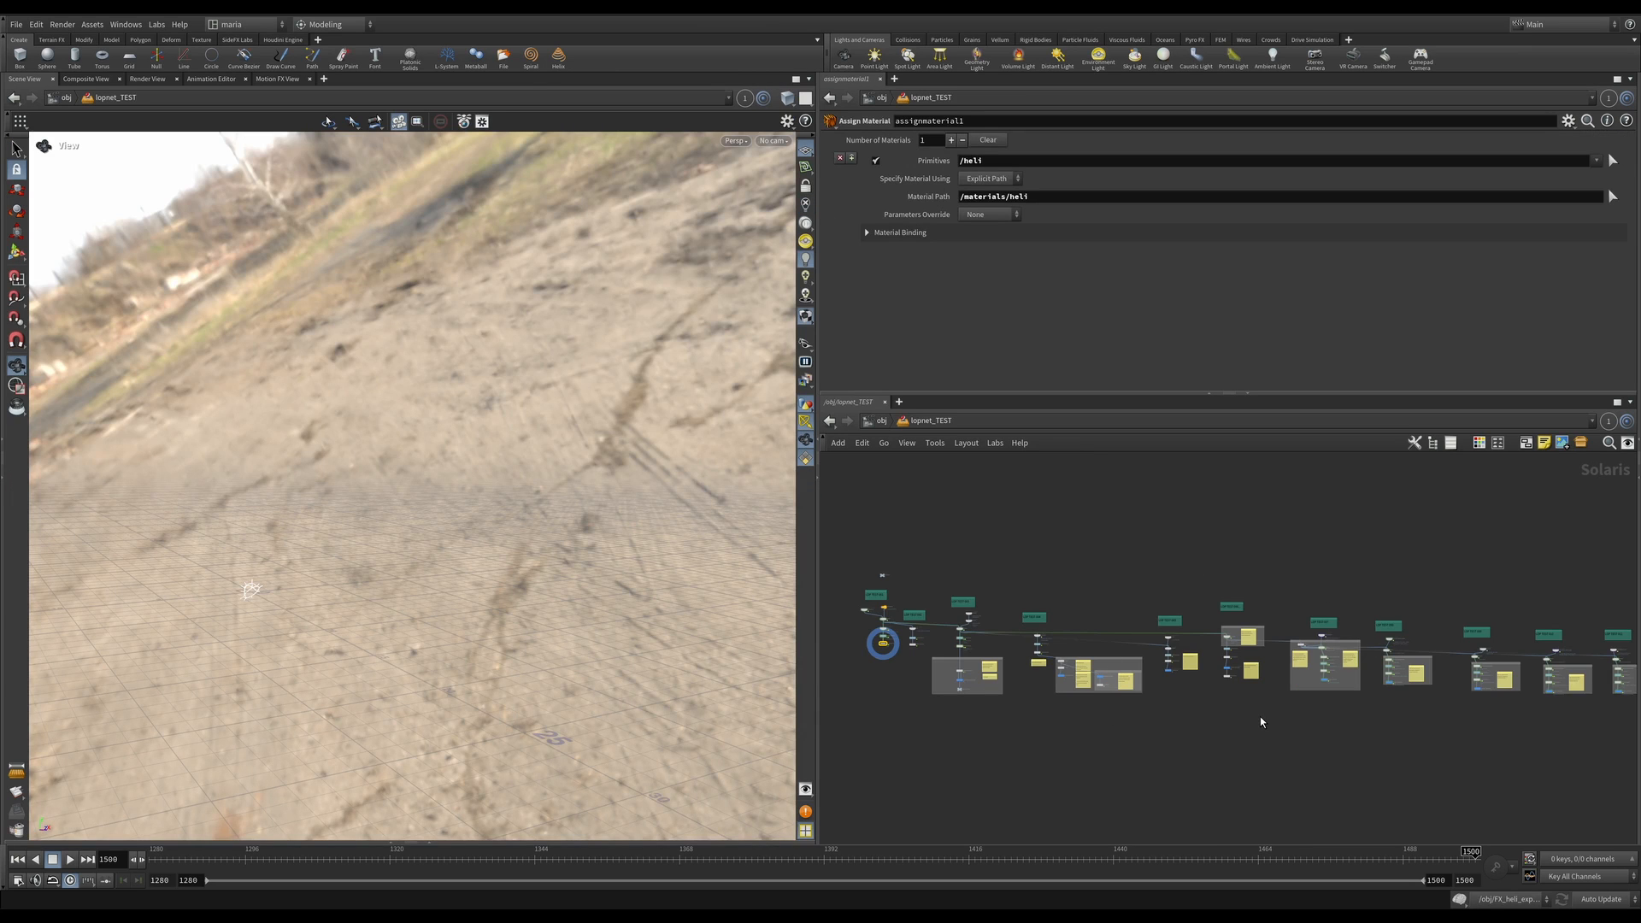
key(ctrl+2)
scroll(857, 615, up, 8)
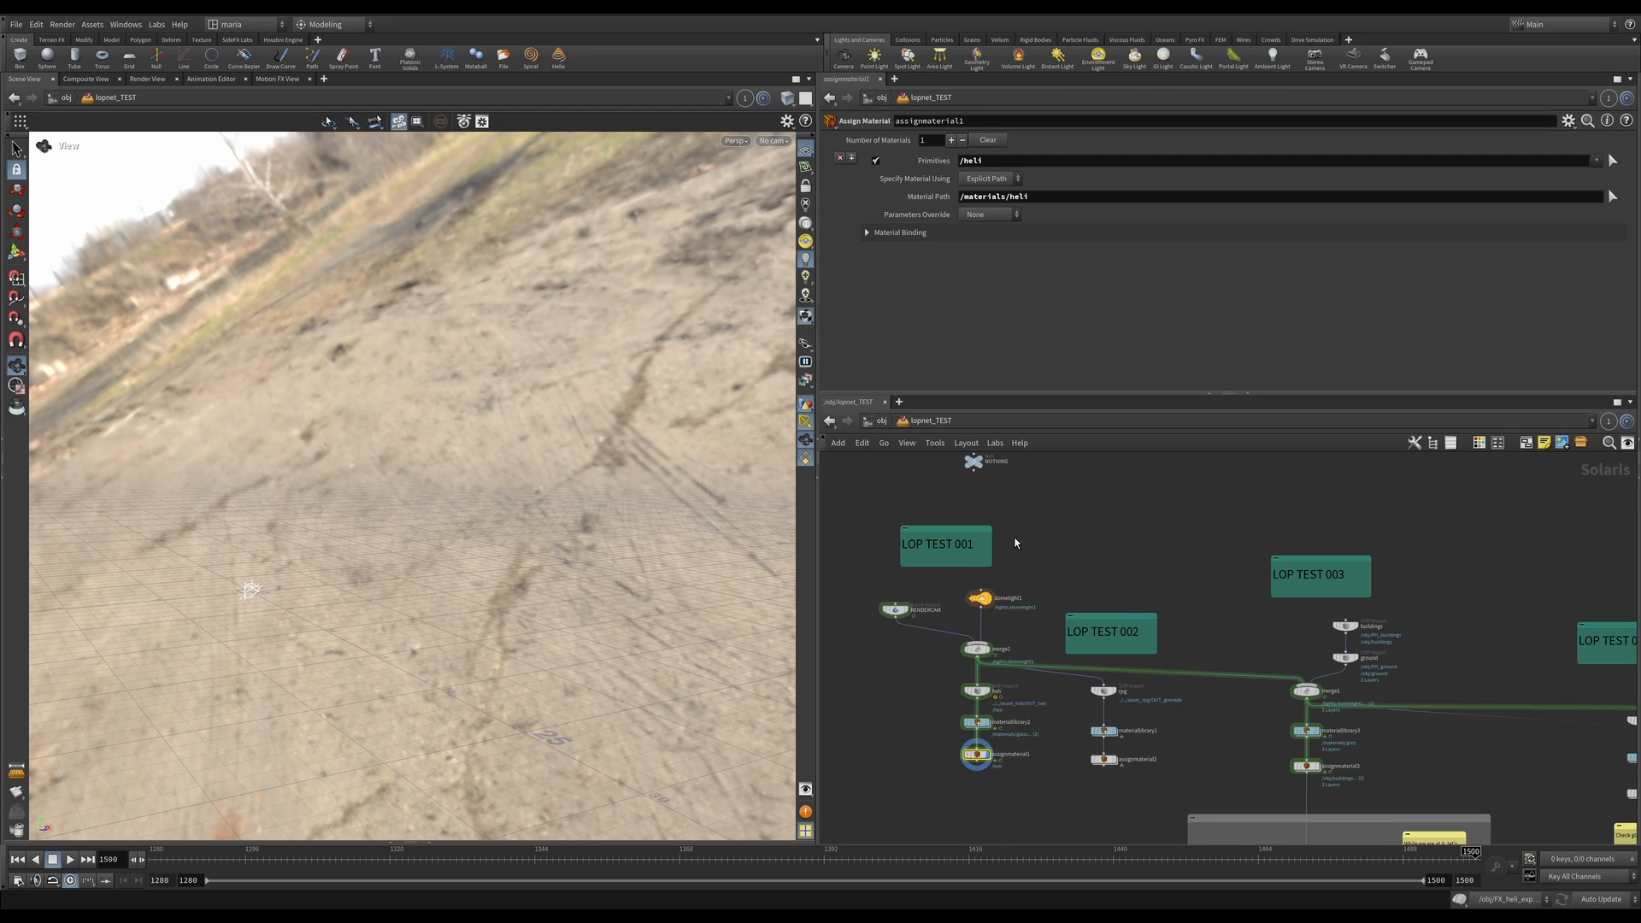
scroll(913, 676, up, 5)
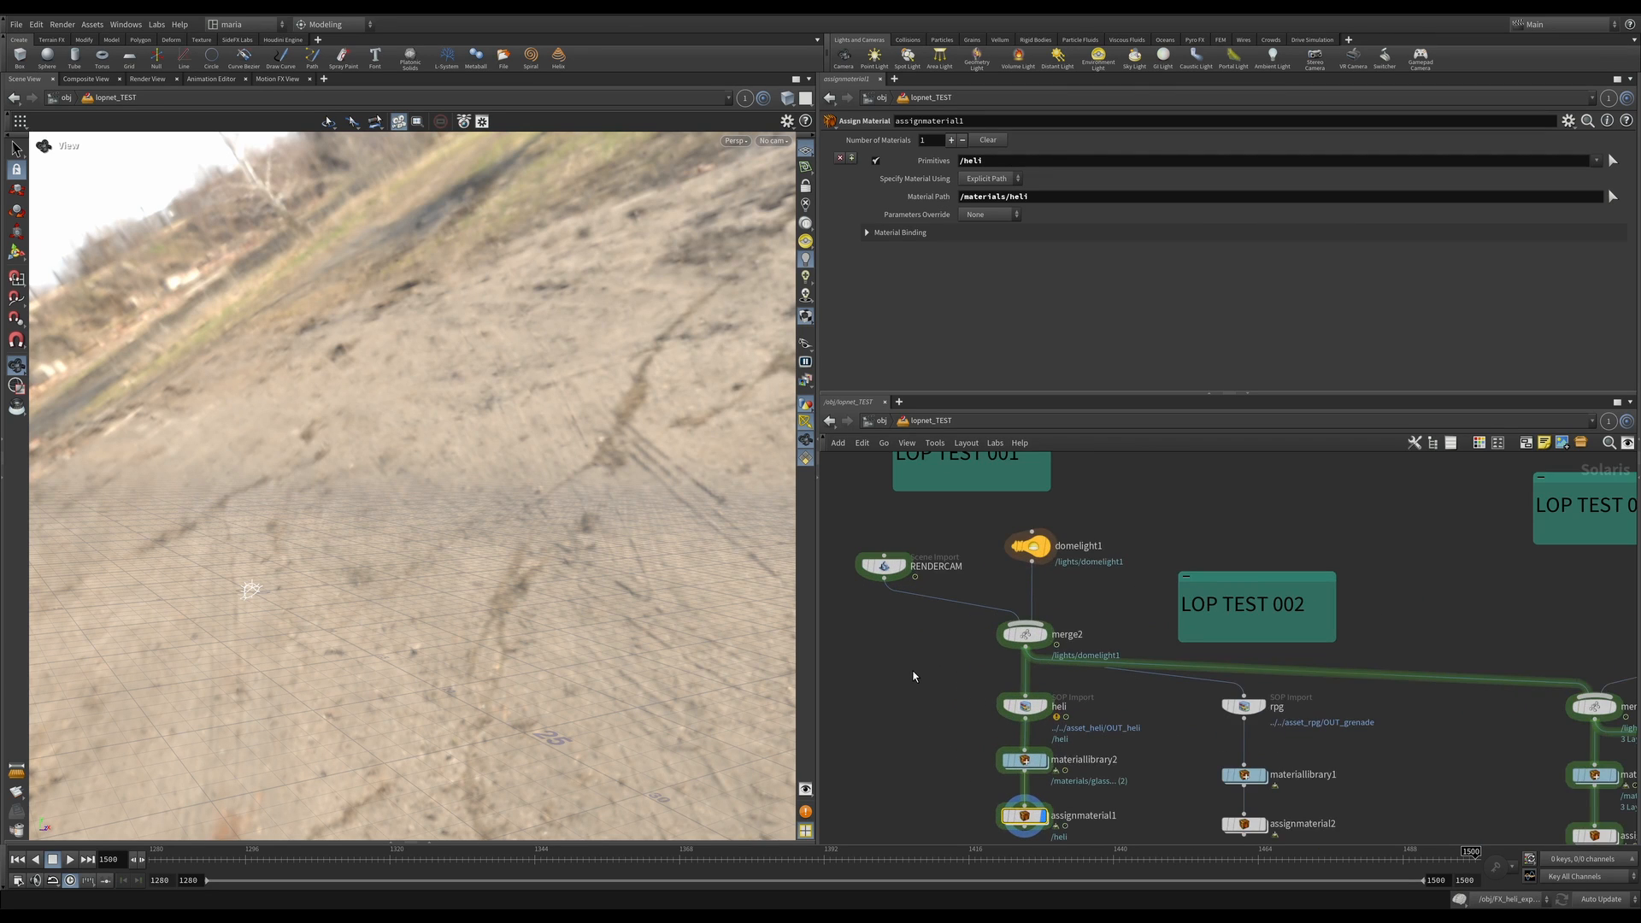
middle_drag(912, 676, 916, 666)
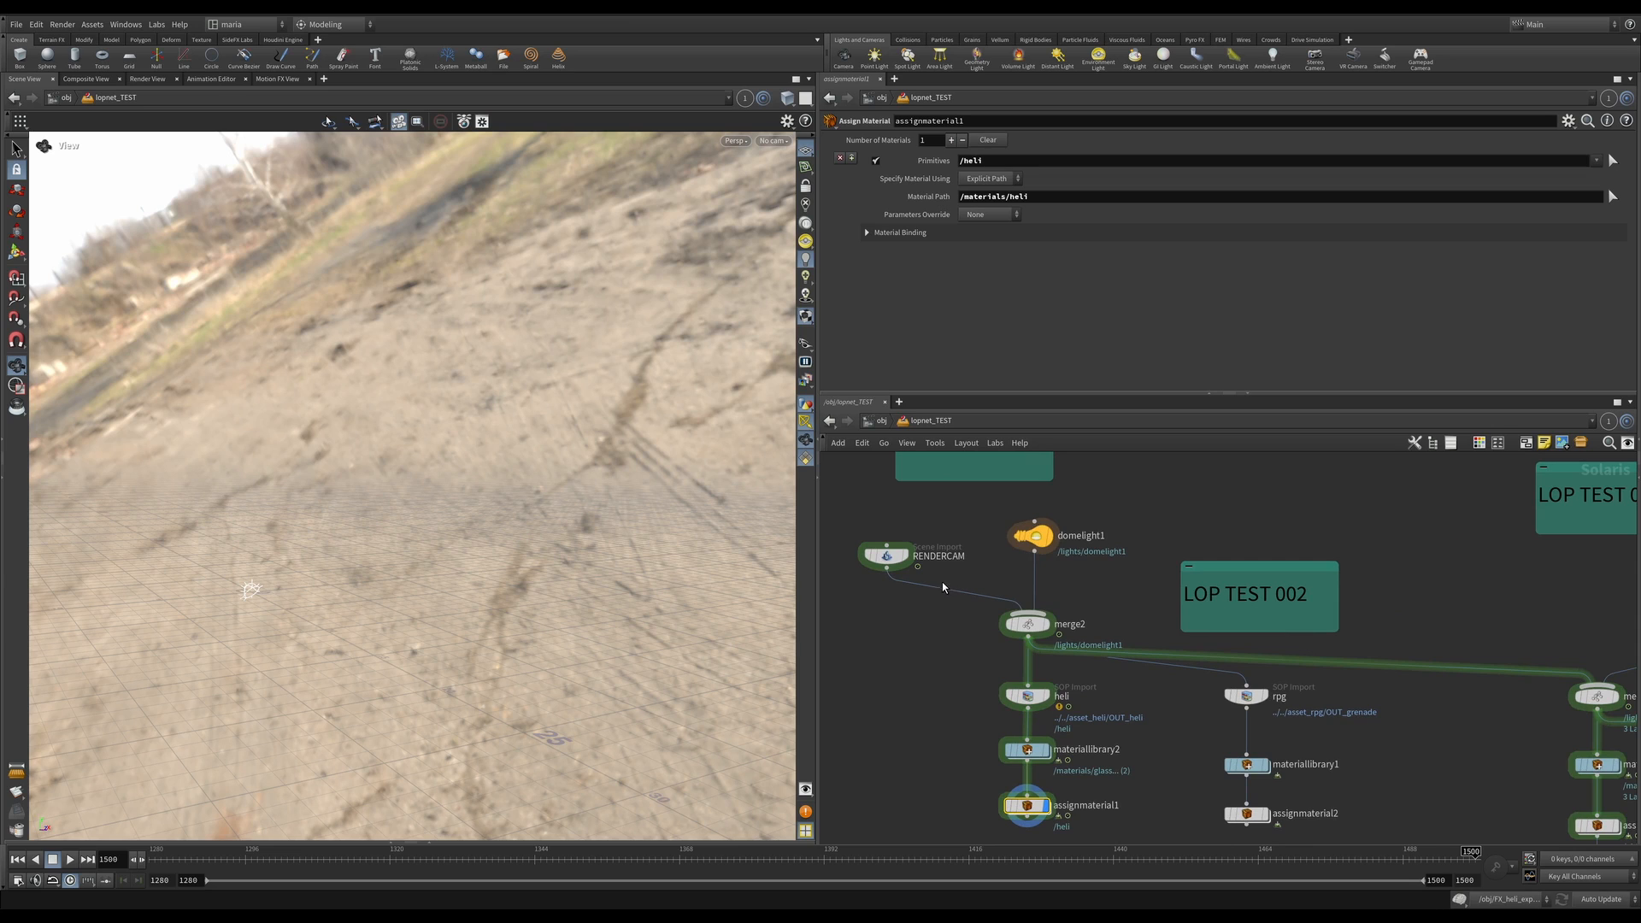
Step: Review the import settings of RENDERCAM and look up the Scene Import (Cameras) node without adding it
click(889, 556)
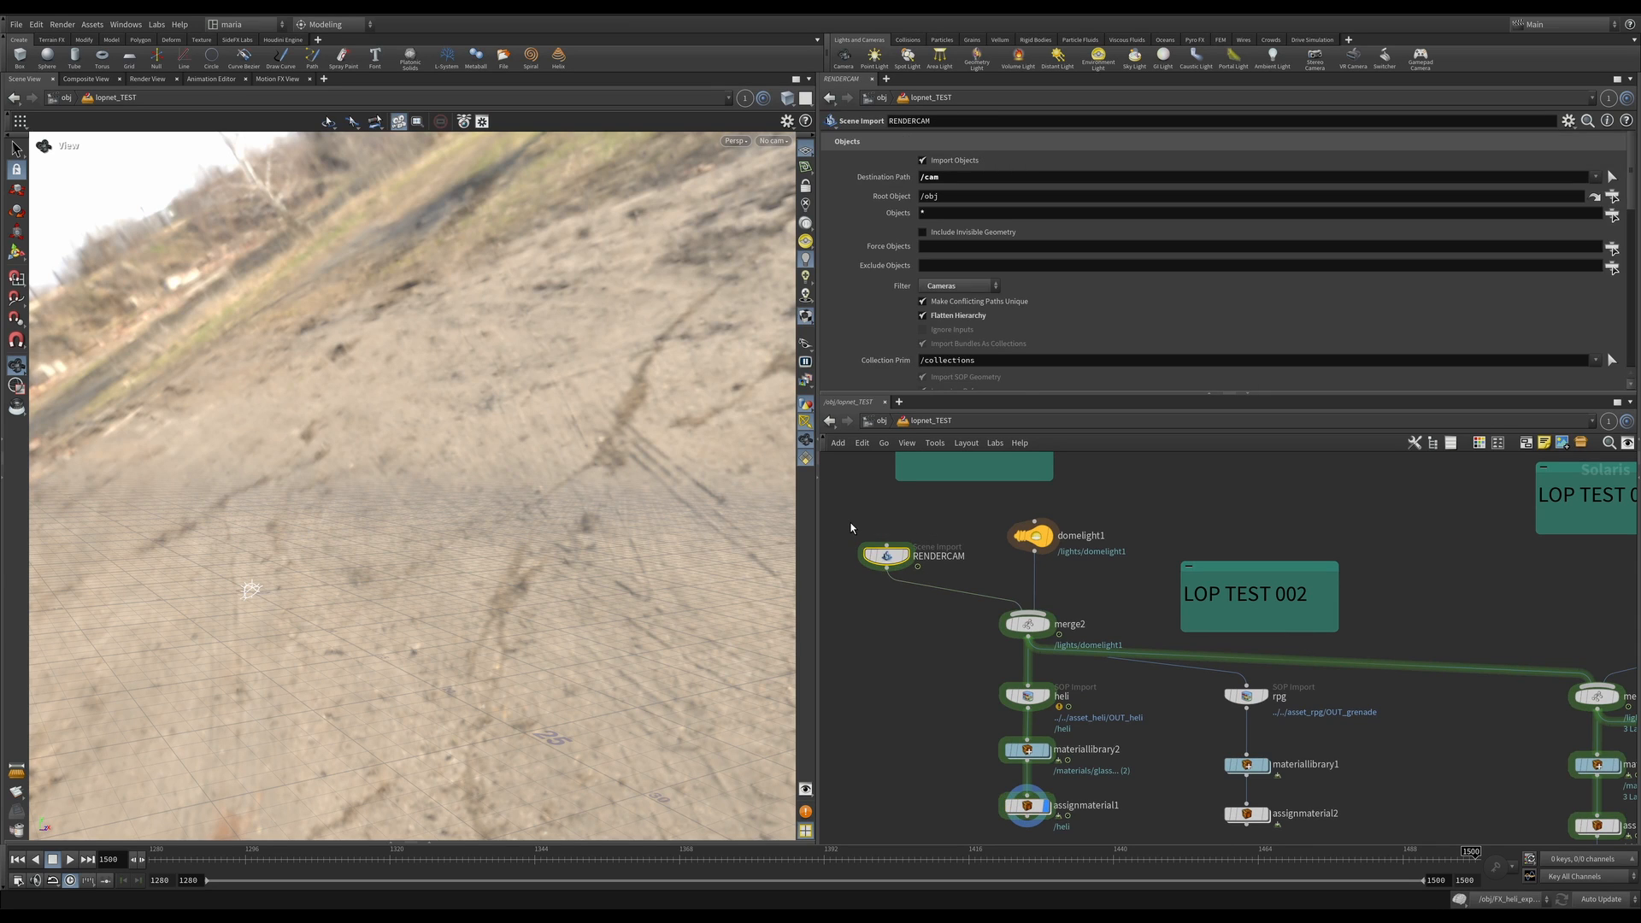
middle_drag(851, 527, 997, 609)
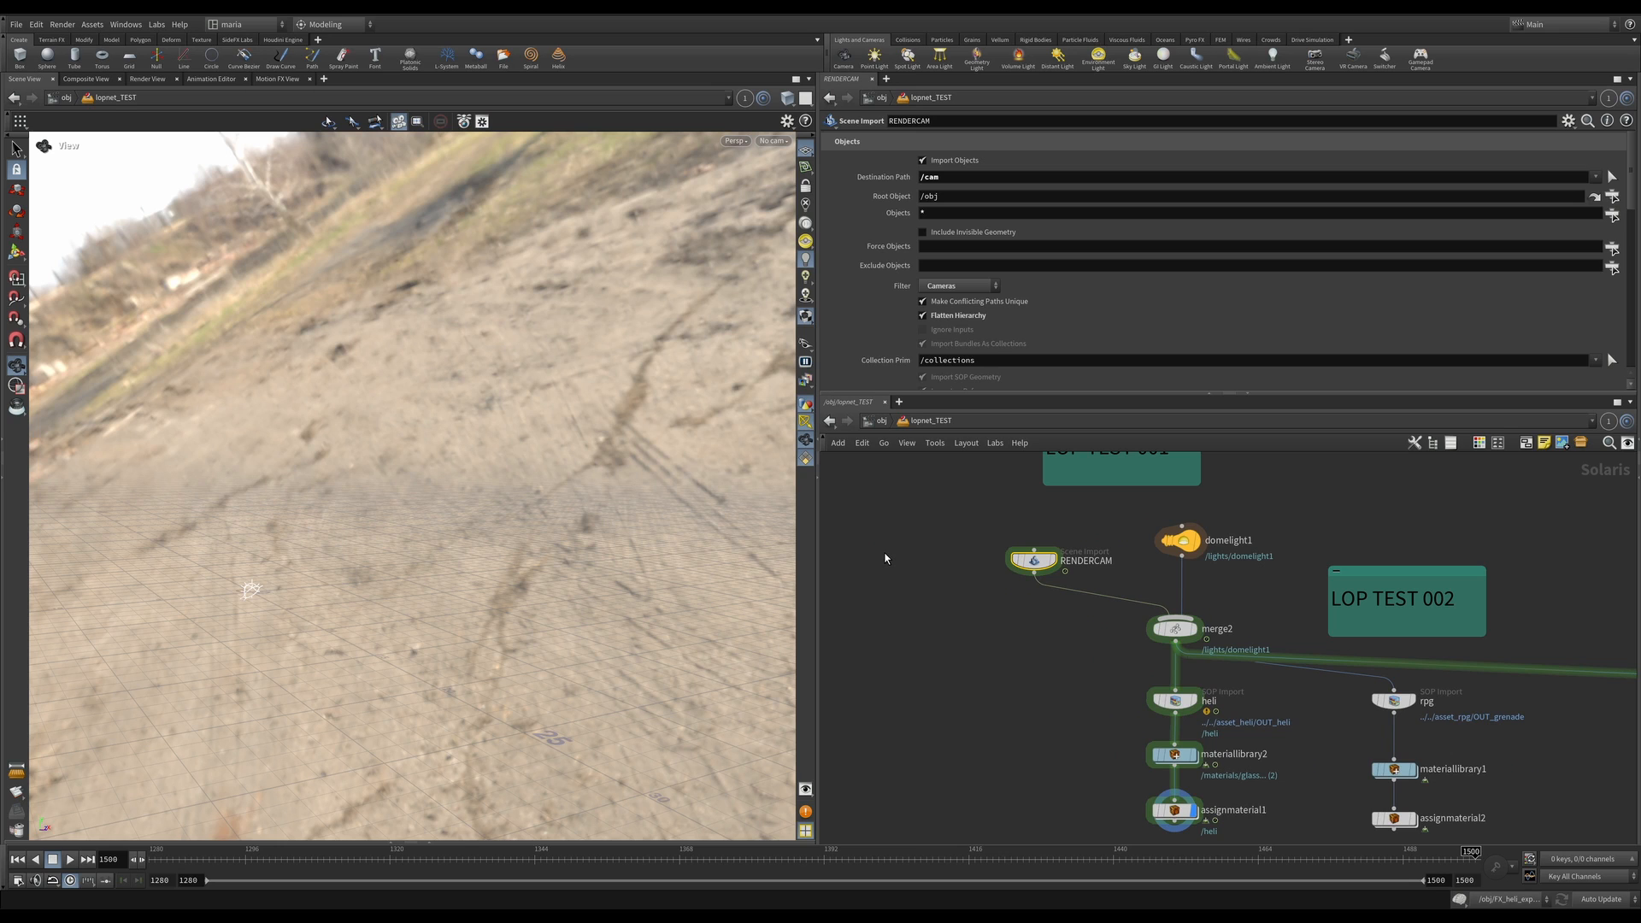
key(Tab)
text(cam)
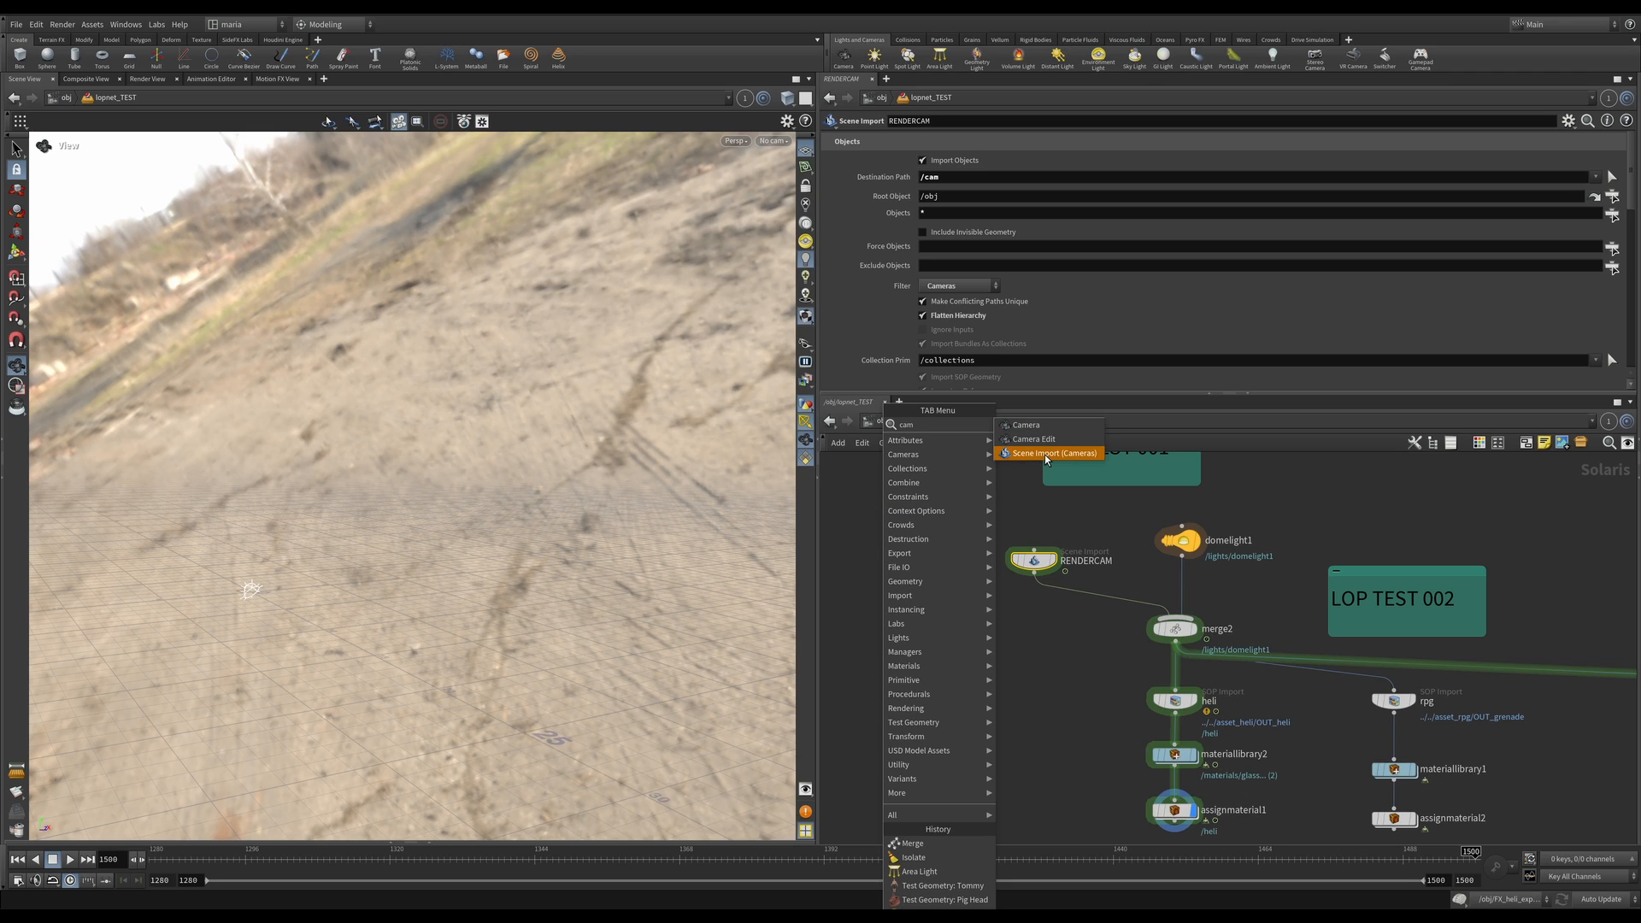
click(1056, 655)
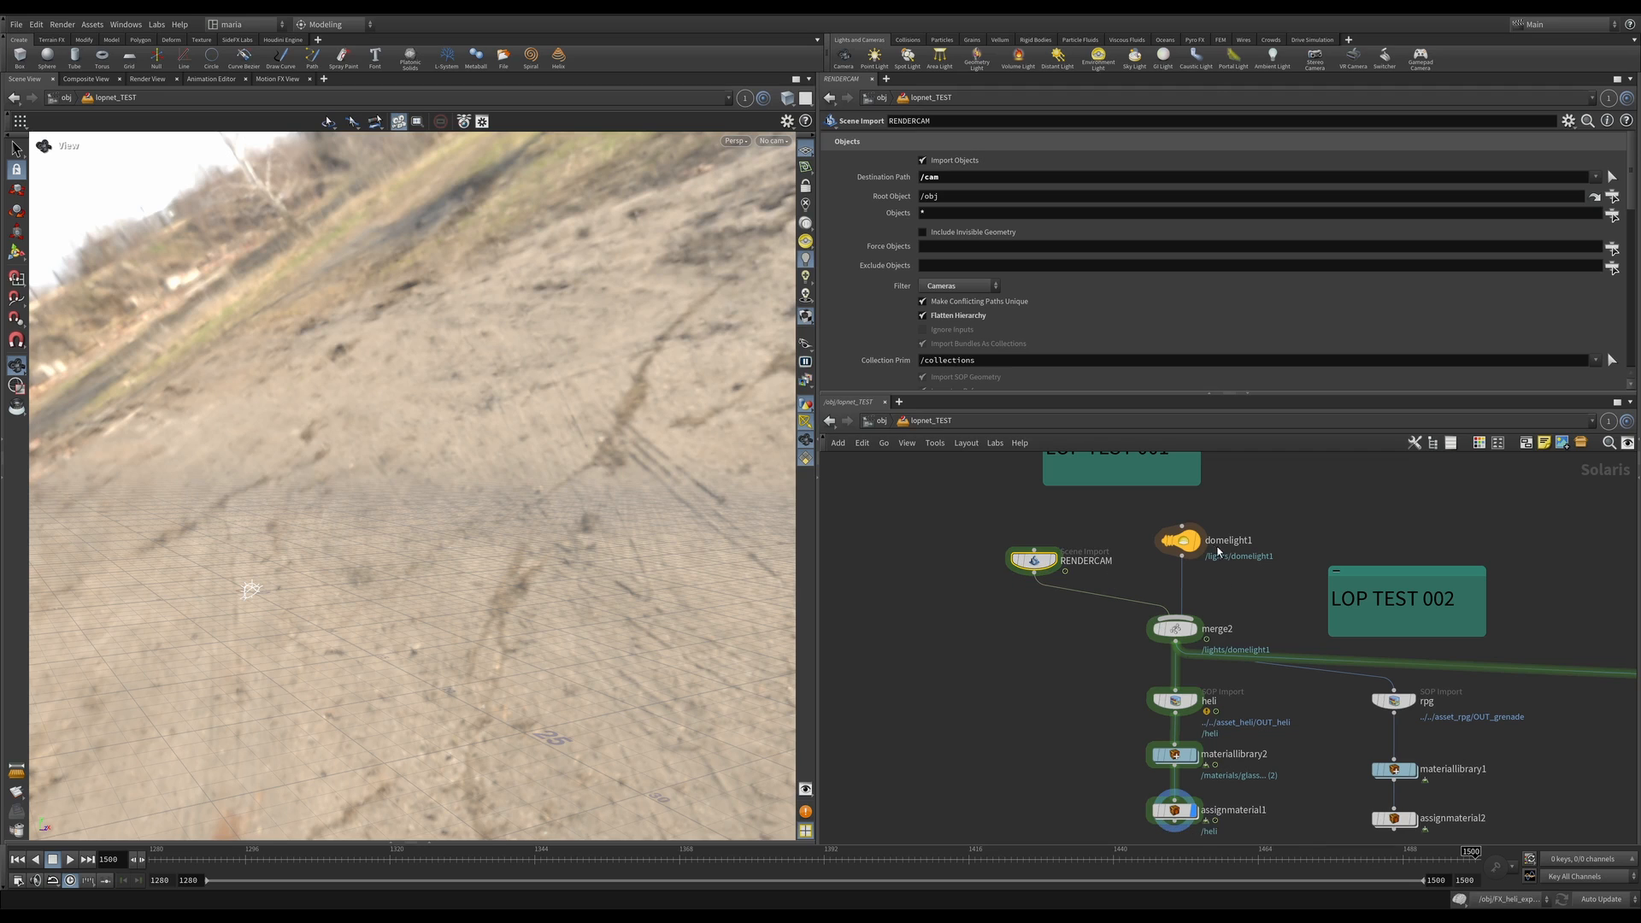
Step: Check domelight1's exposure and HDRI texture, and display the merge2 node
click(1190, 541)
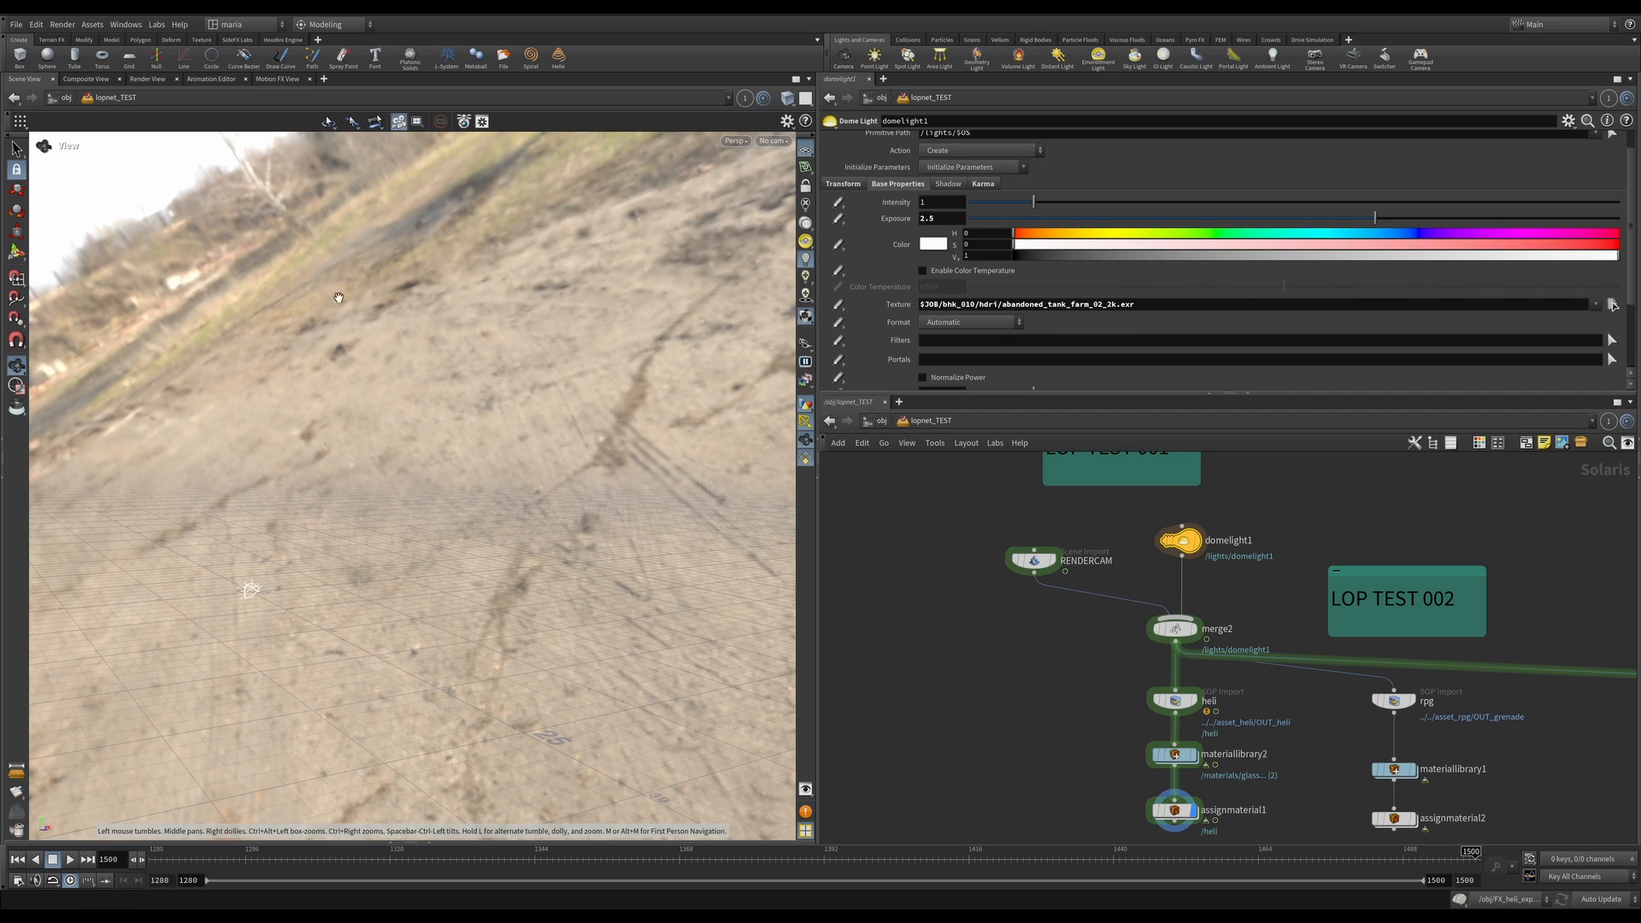
click(1176, 629)
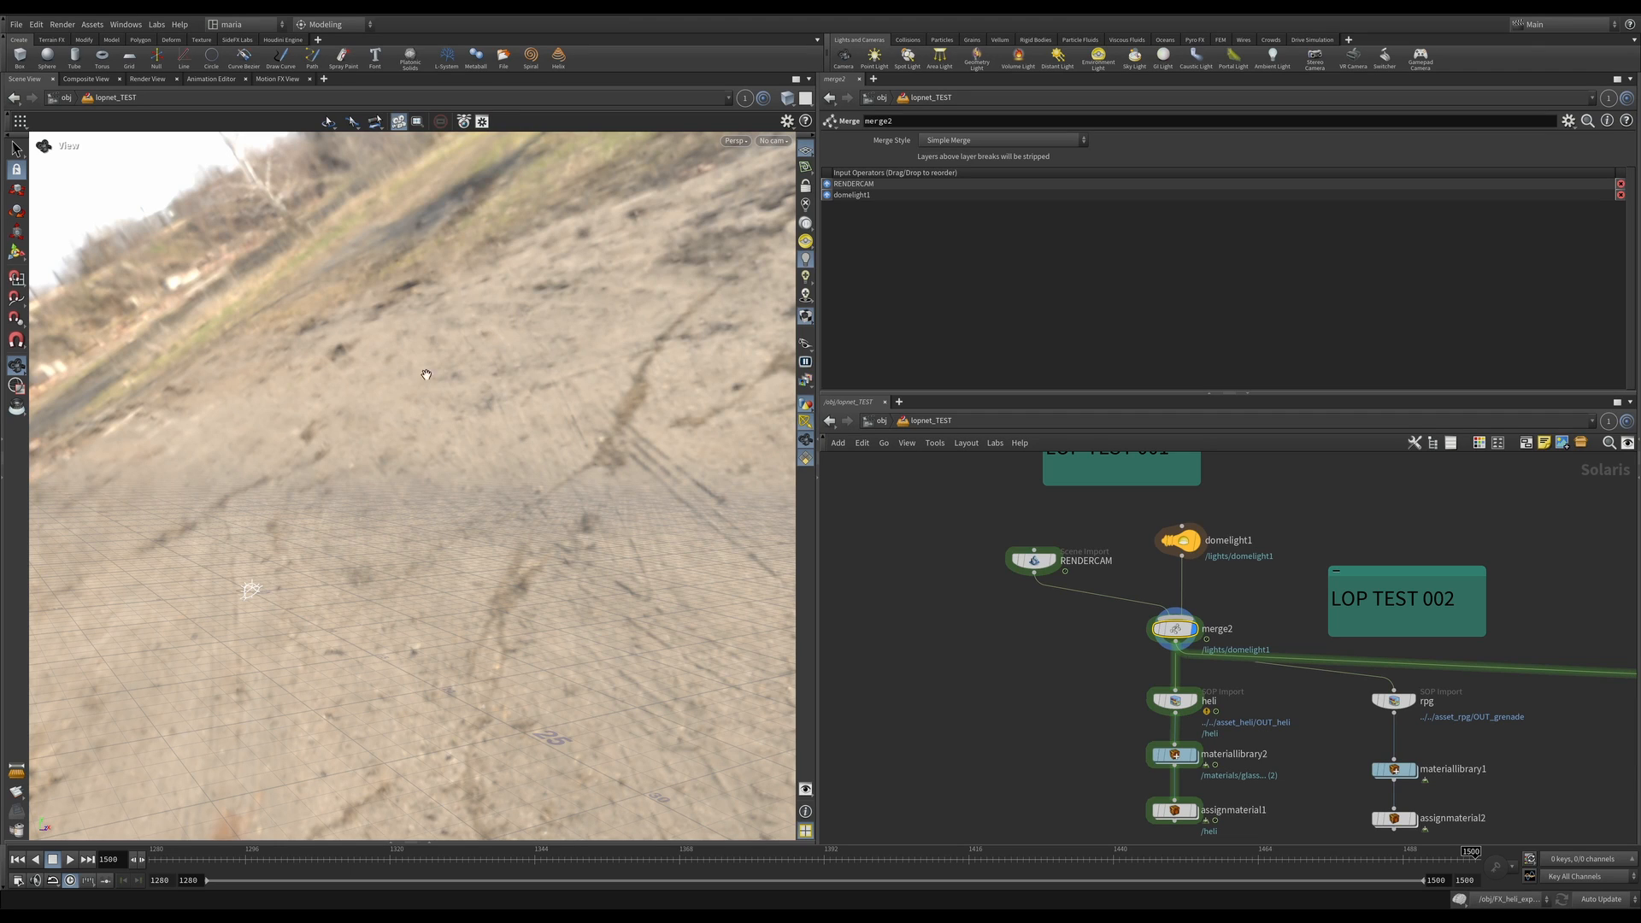
Step: Turn off displaying environment lights as viewport backgrounds and set the viewport color scheme to Dark
key(d)
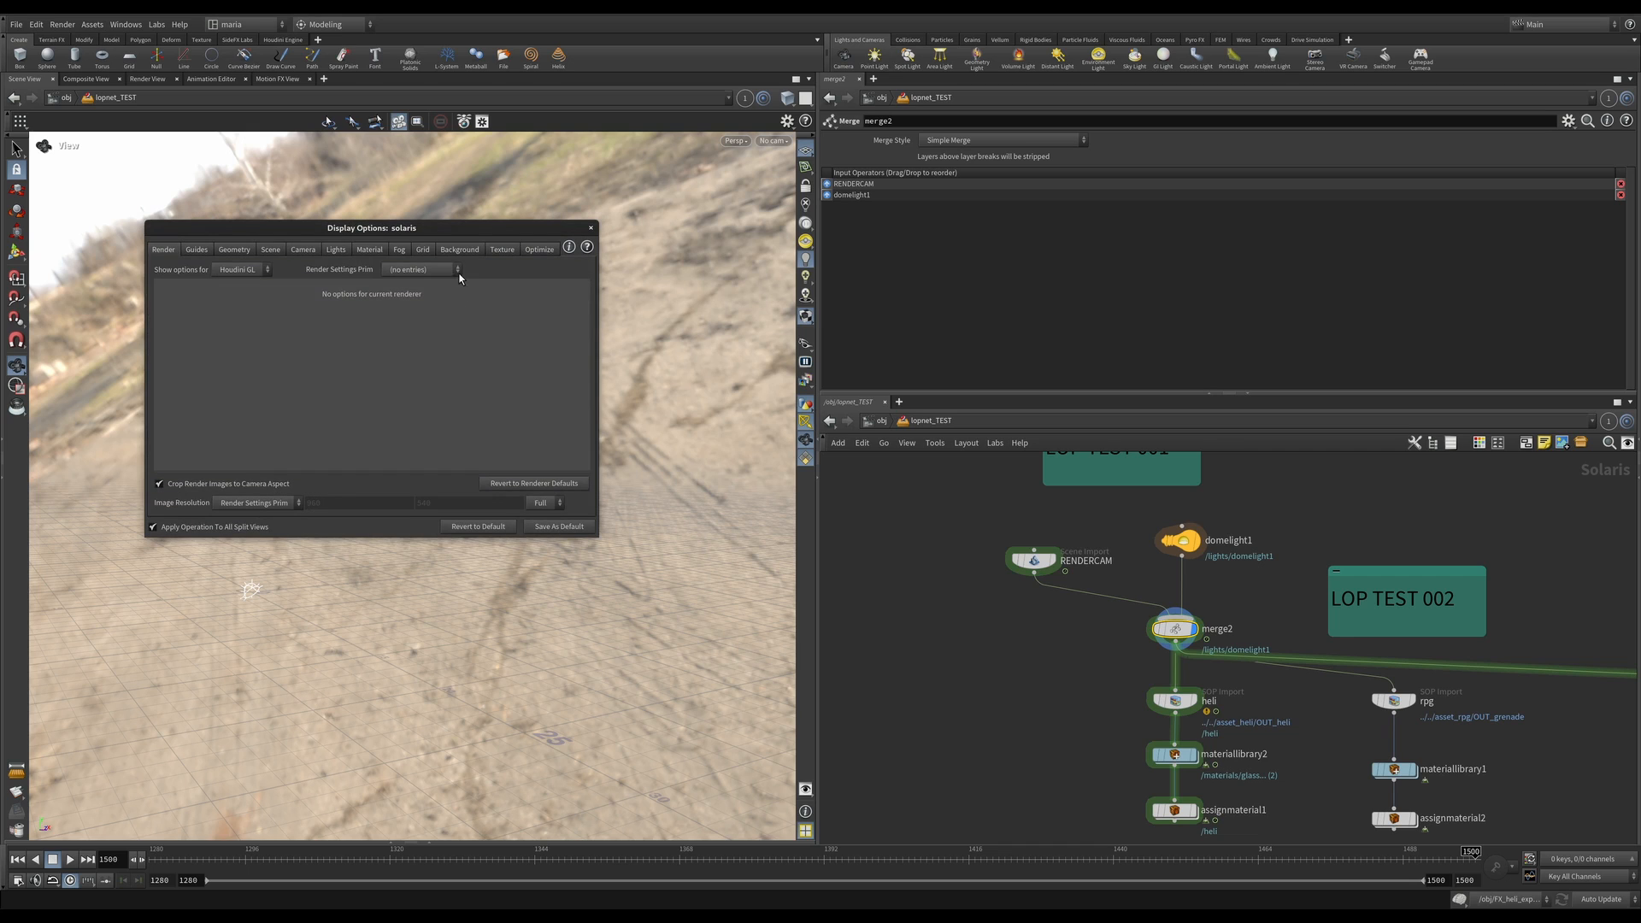
click(465, 250)
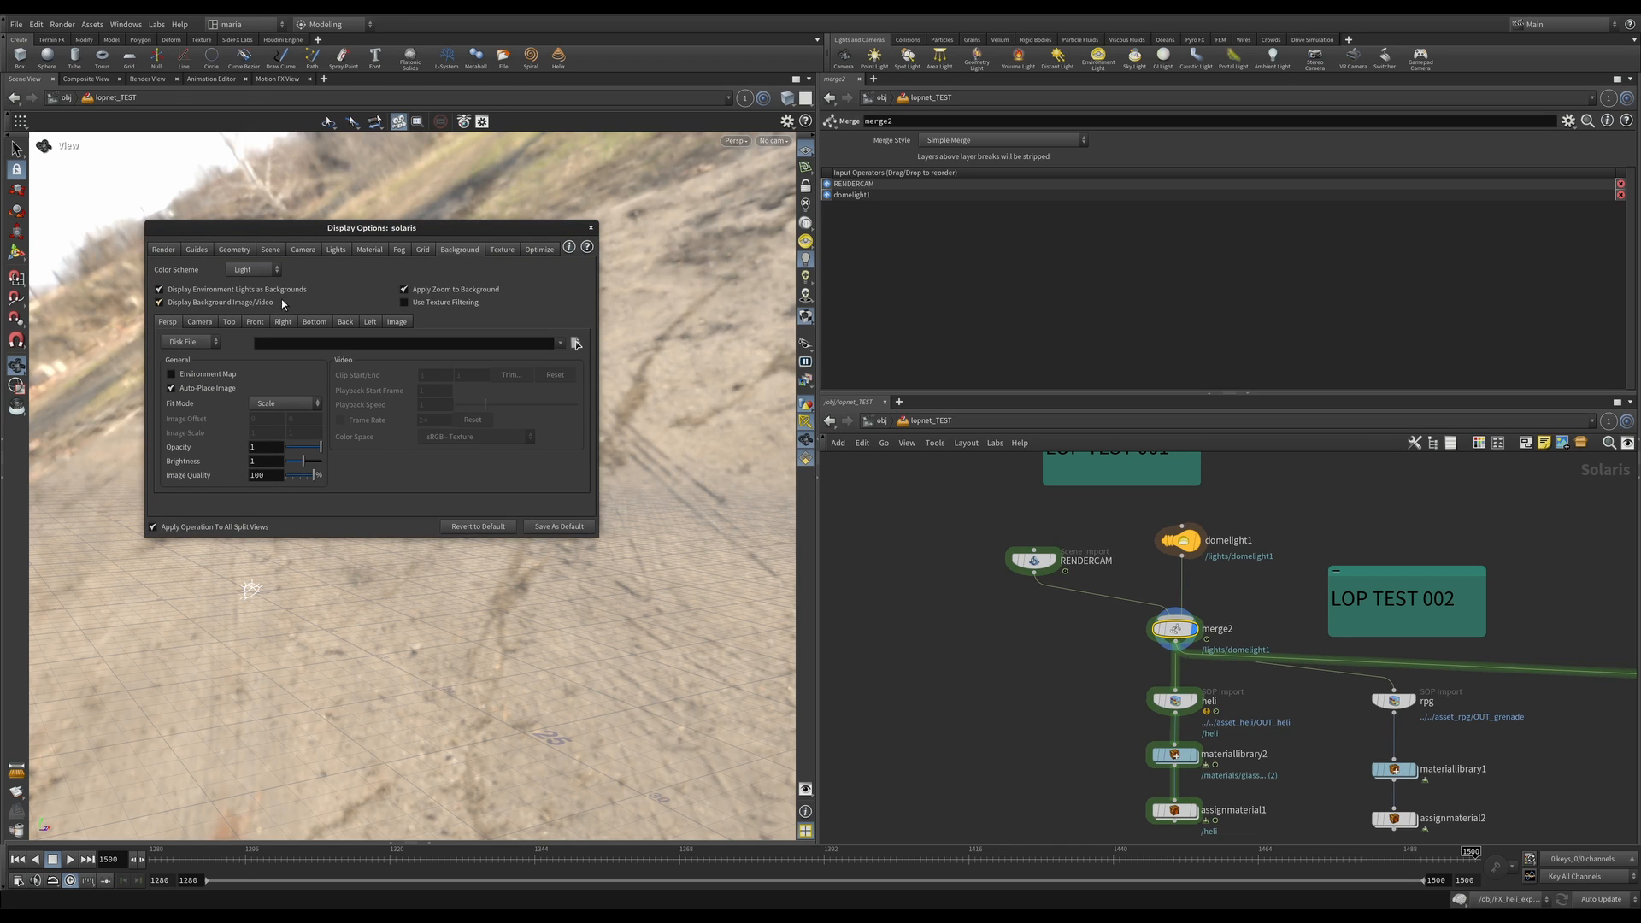
click(254, 292)
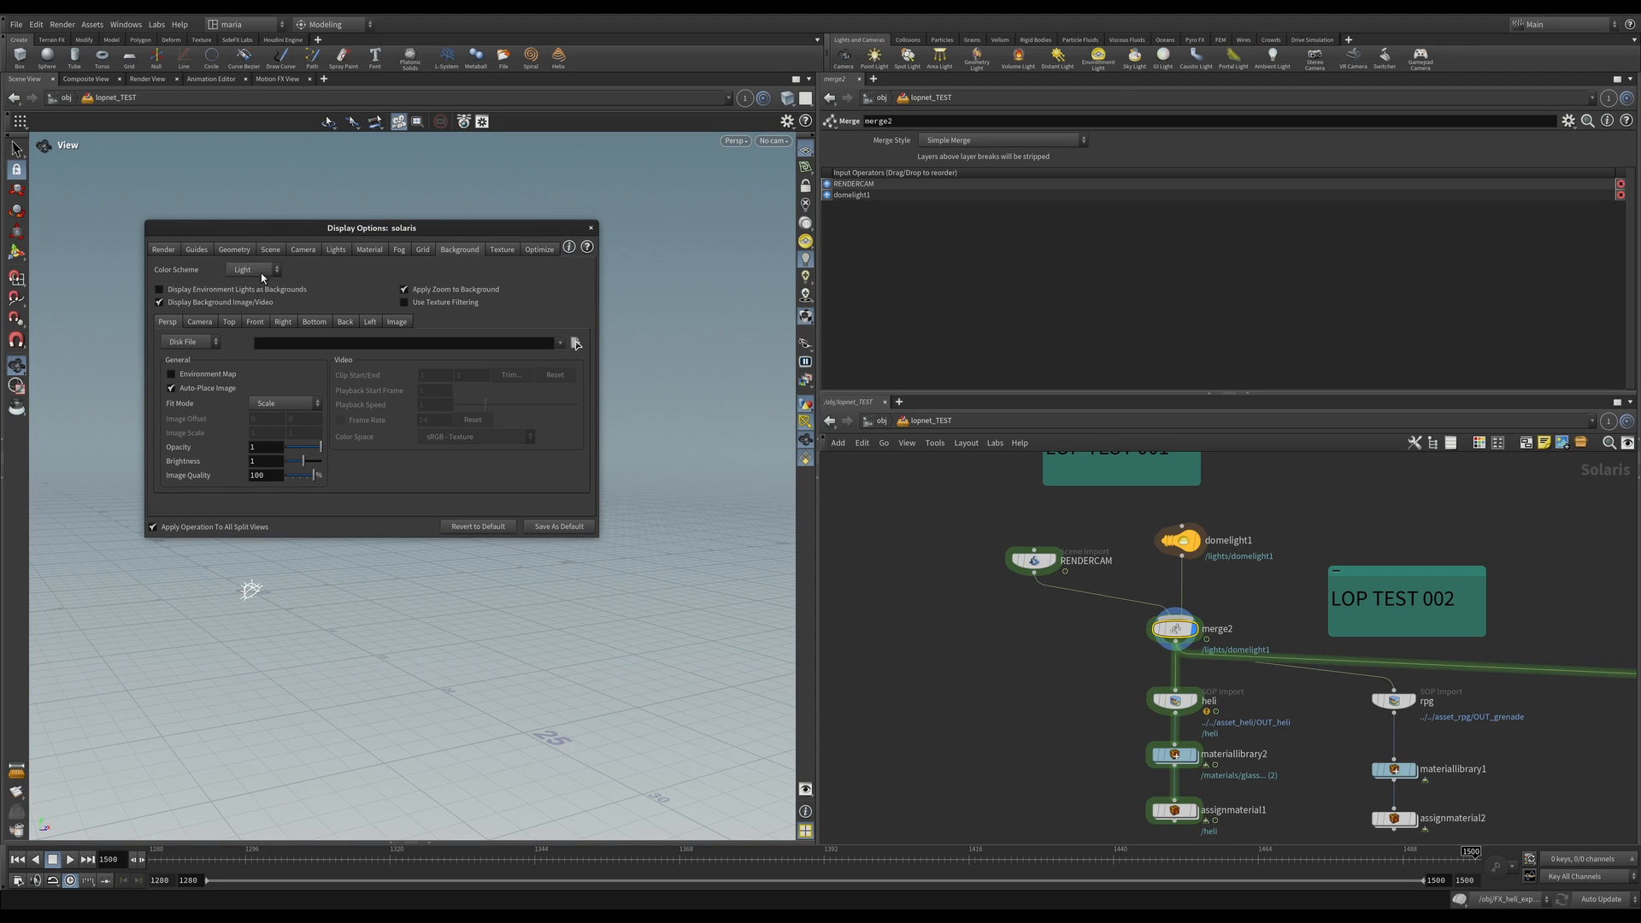
click(263, 272)
click(264, 297)
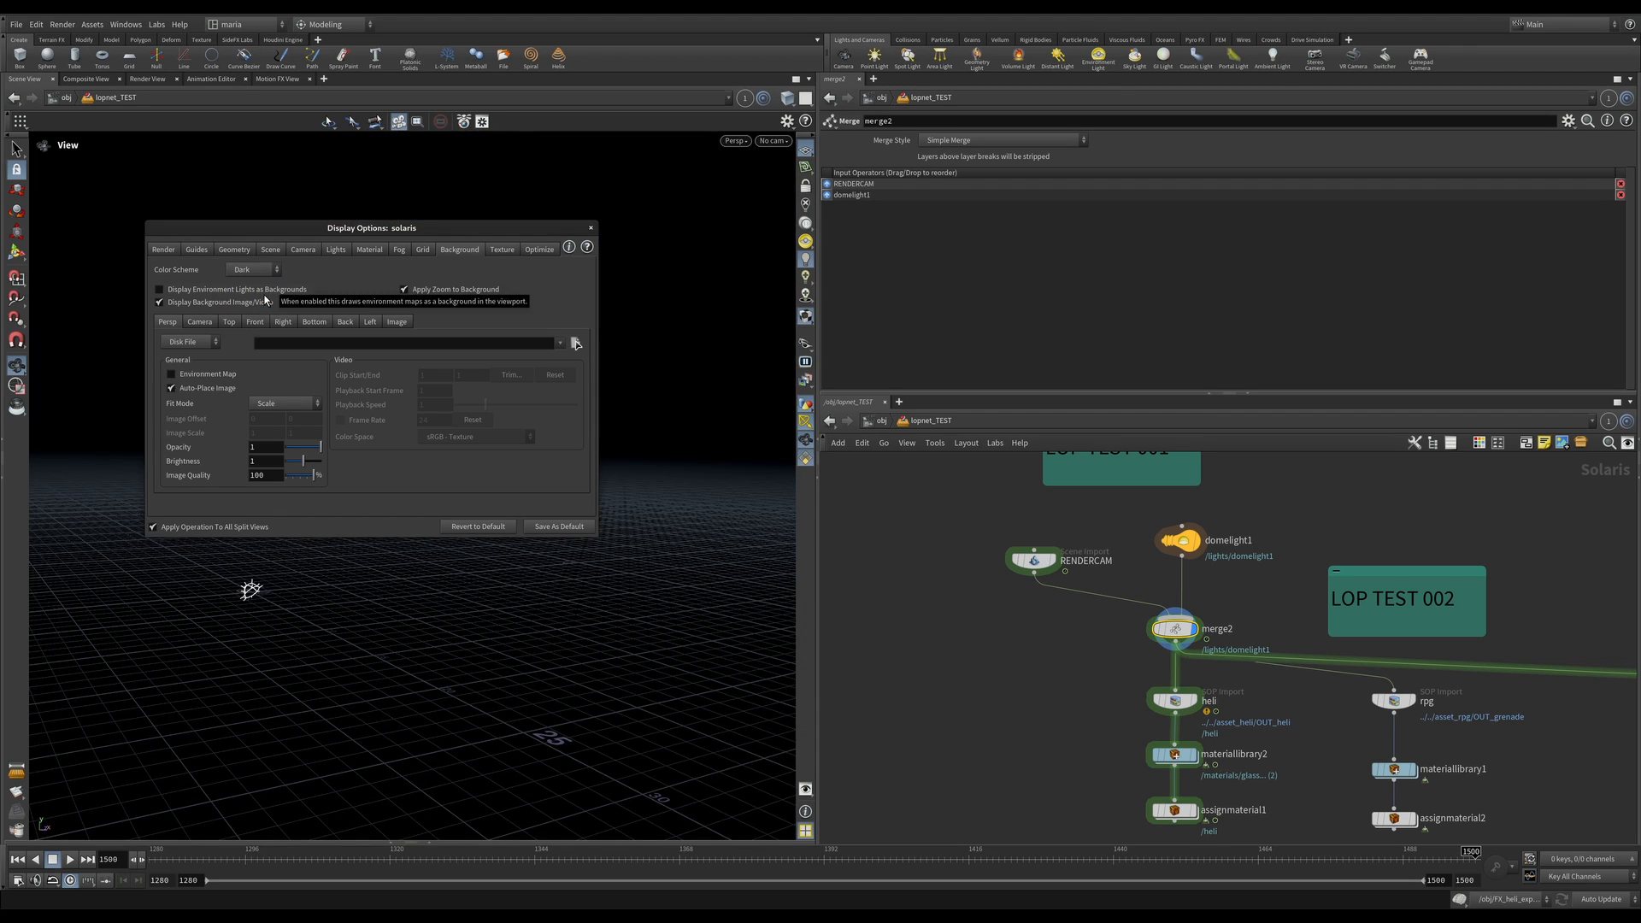
click(590, 229)
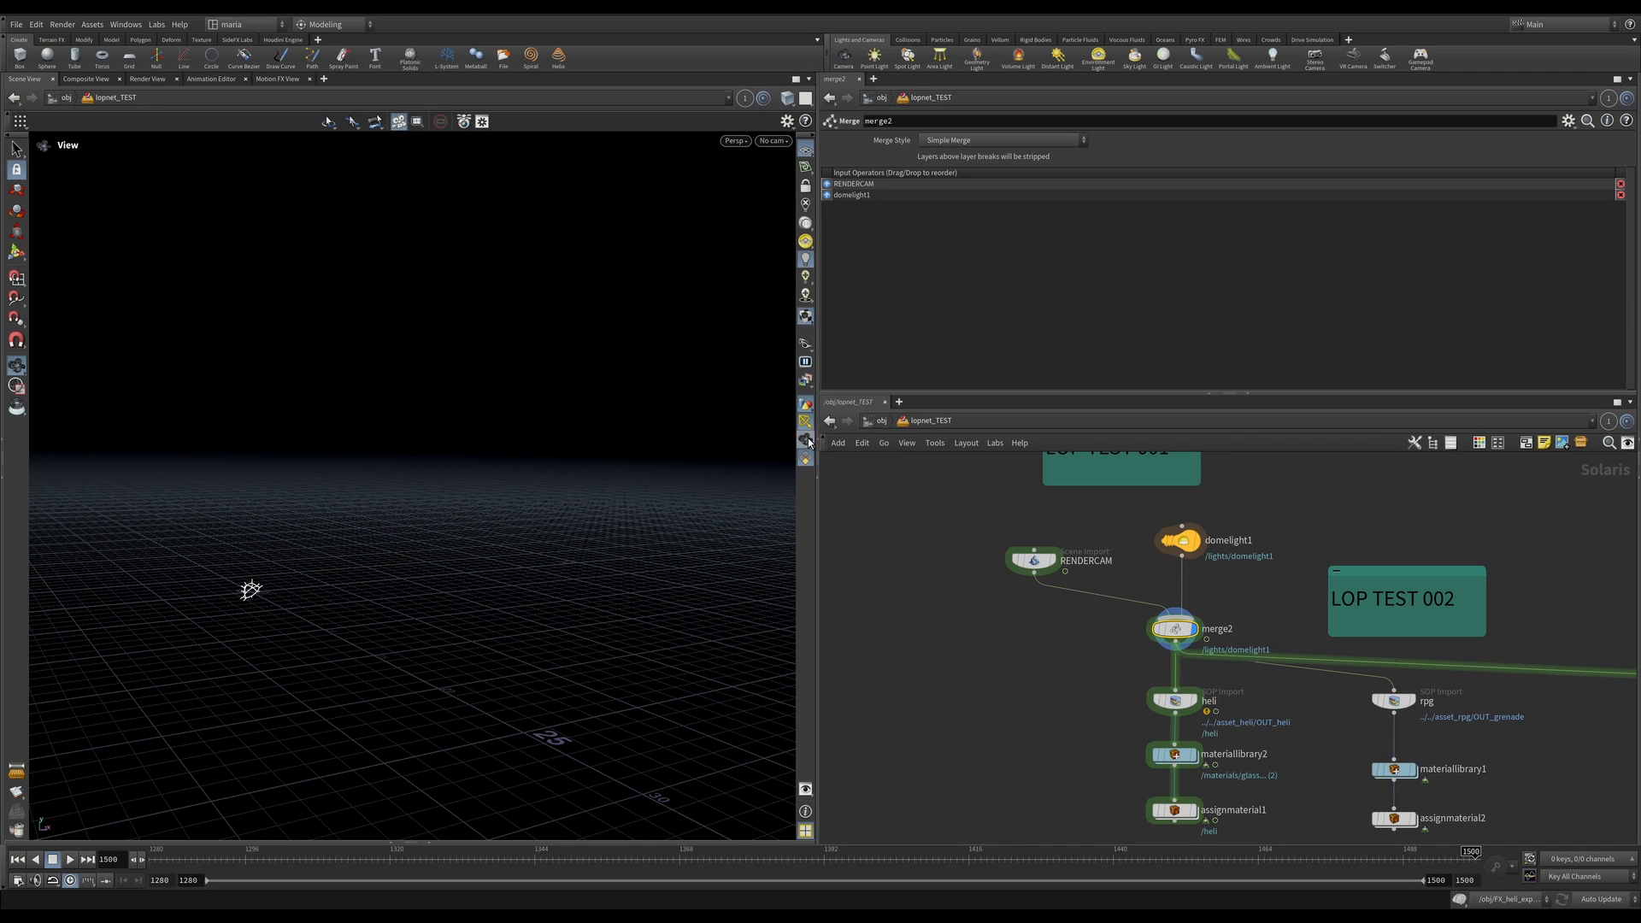
Step: Look through the imported main shot camera and display the heli SOP Import node with its parameters
click(778, 141)
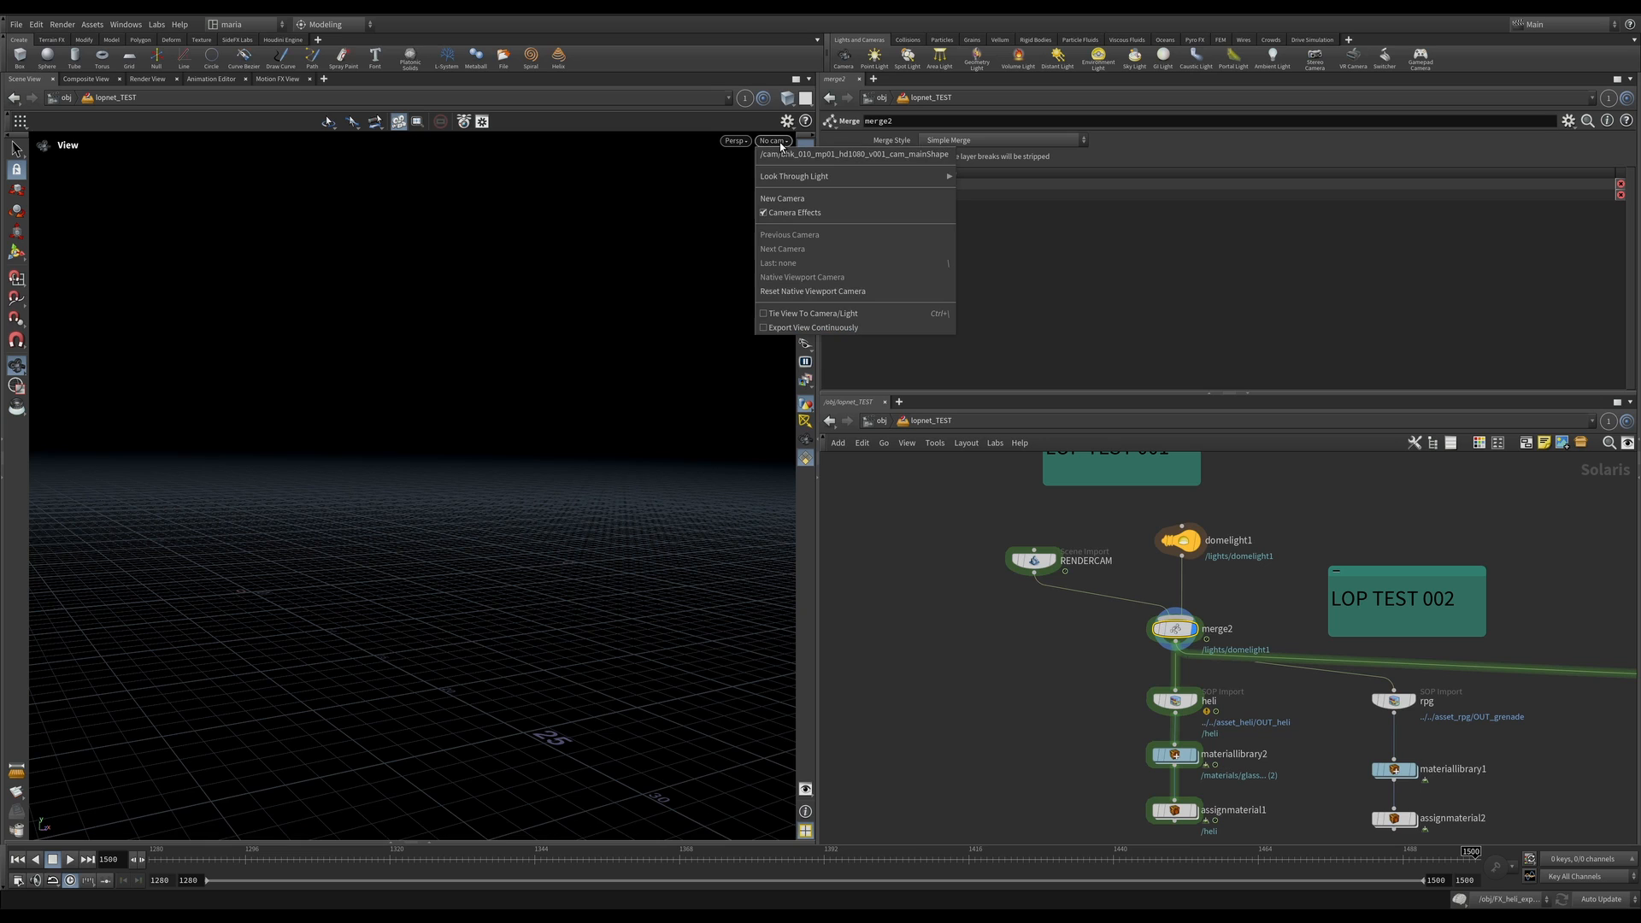
click(779, 154)
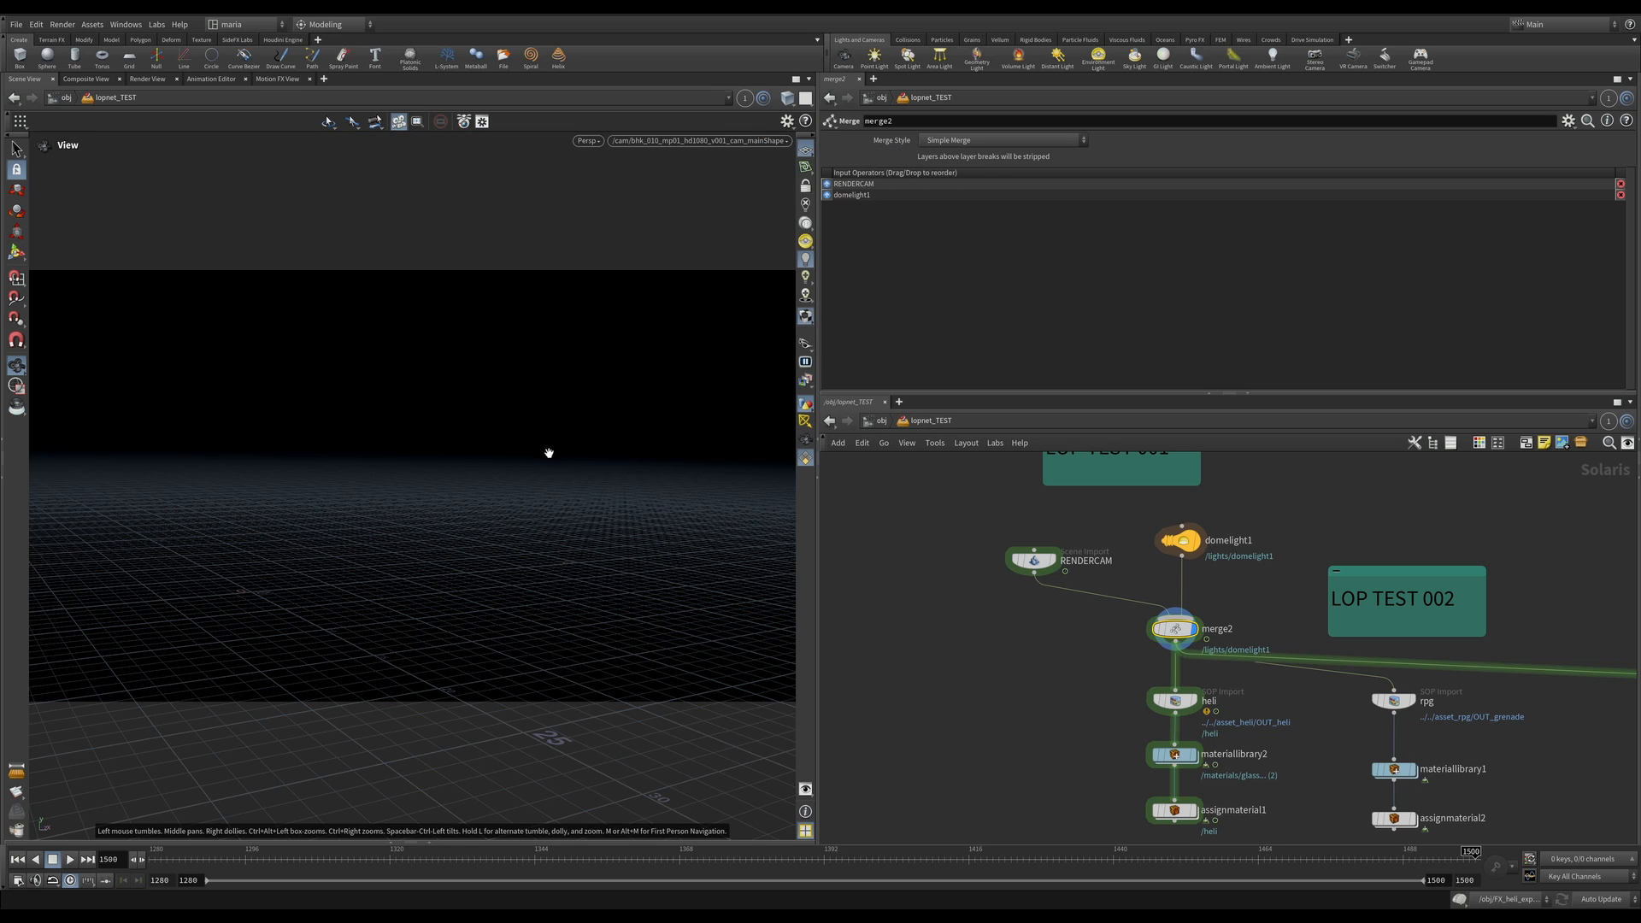
middle_drag(1100, 681, 1012, 646)
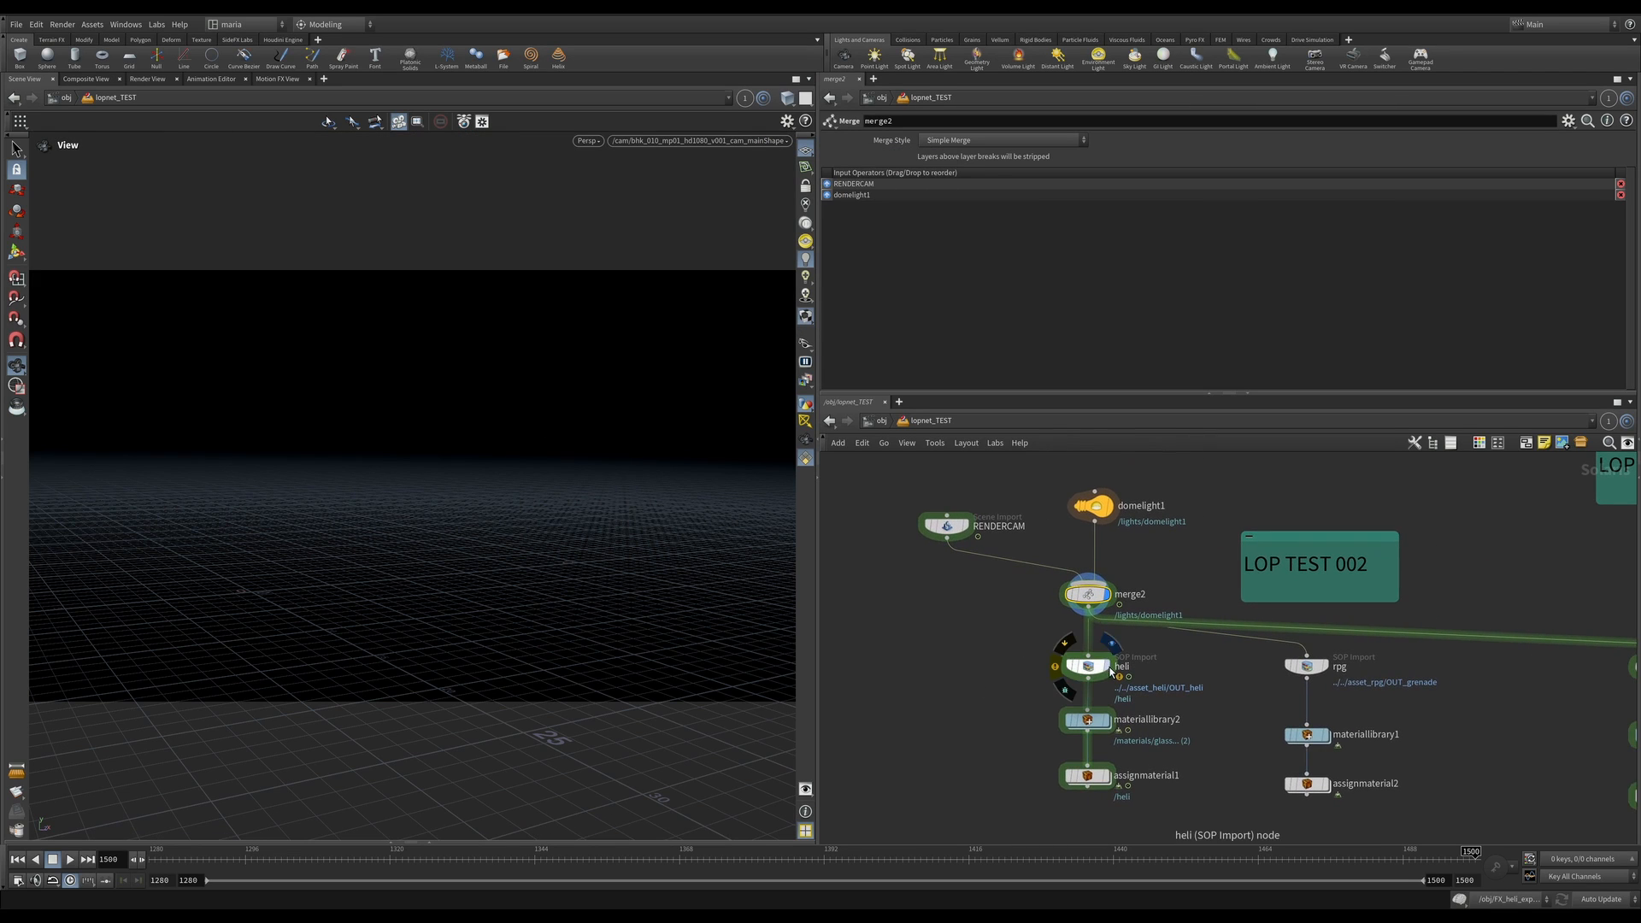
click(1091, 665)
click(1091, 665)
mouse_move(1086, 665)
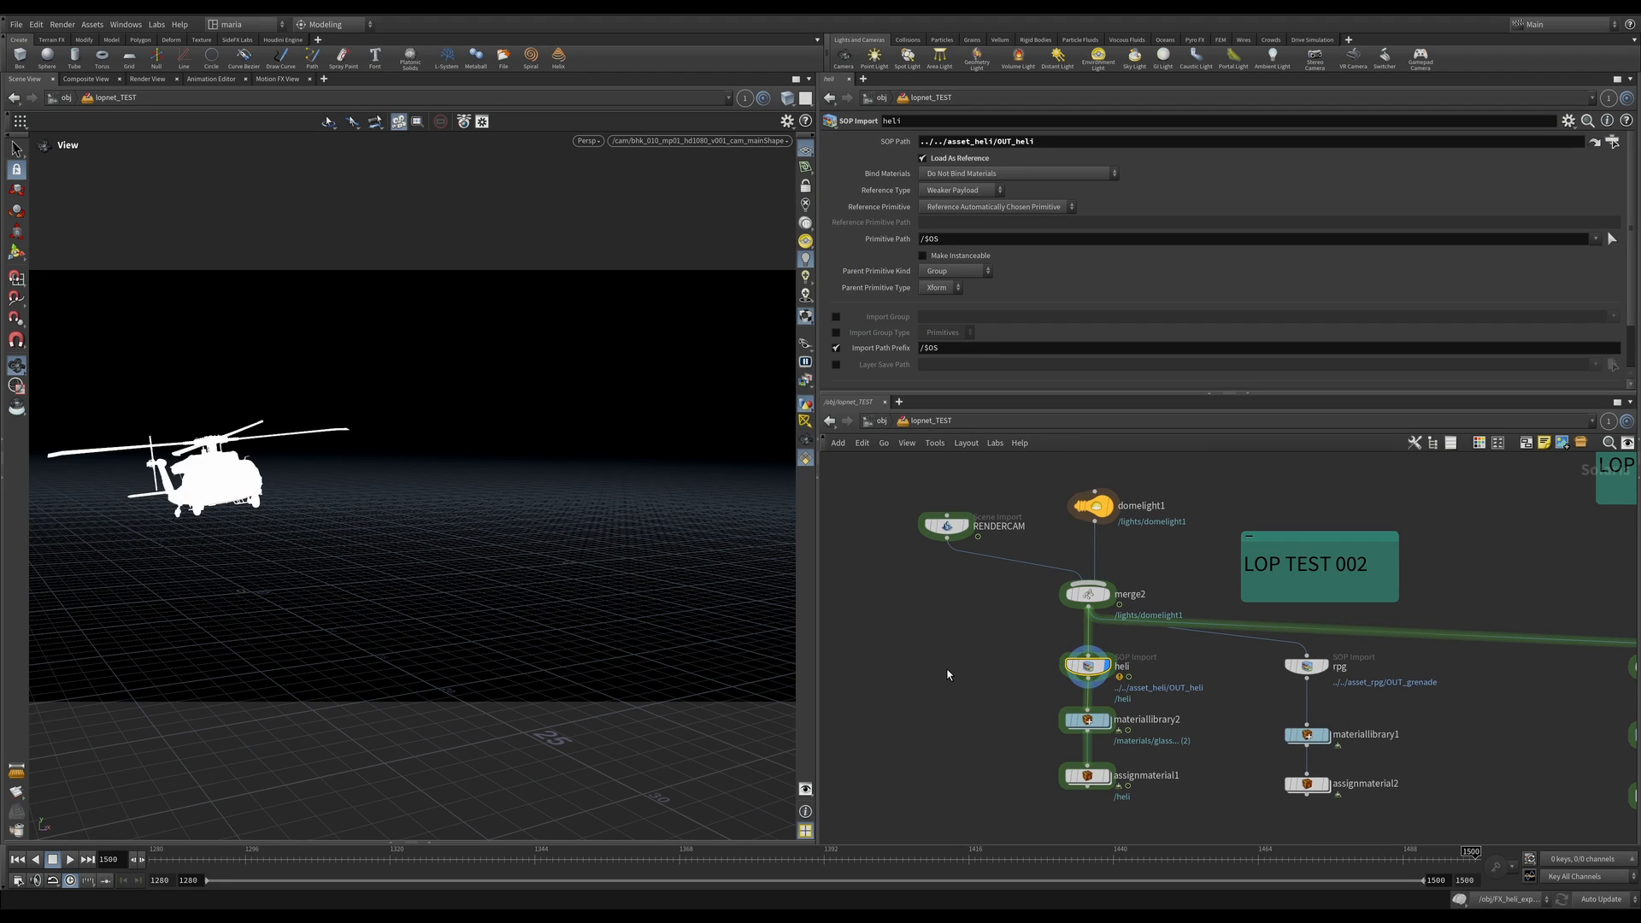
Step: Add a new SOP Import node beside the heli node as a demonstration, and delete it again
key(Tab)
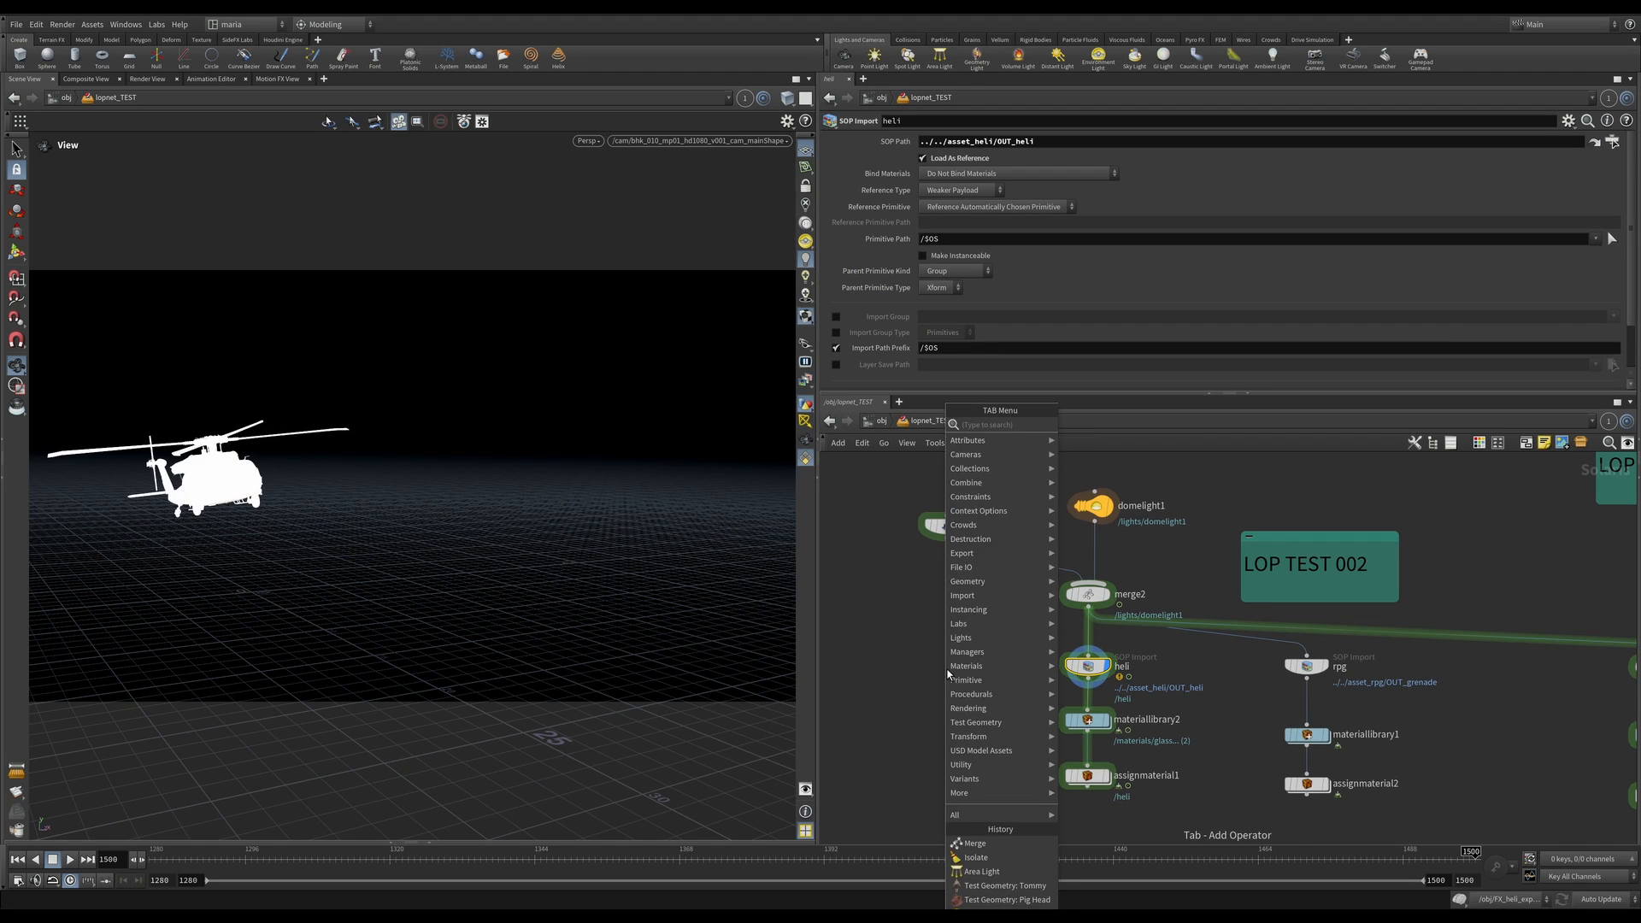
text(sopim)
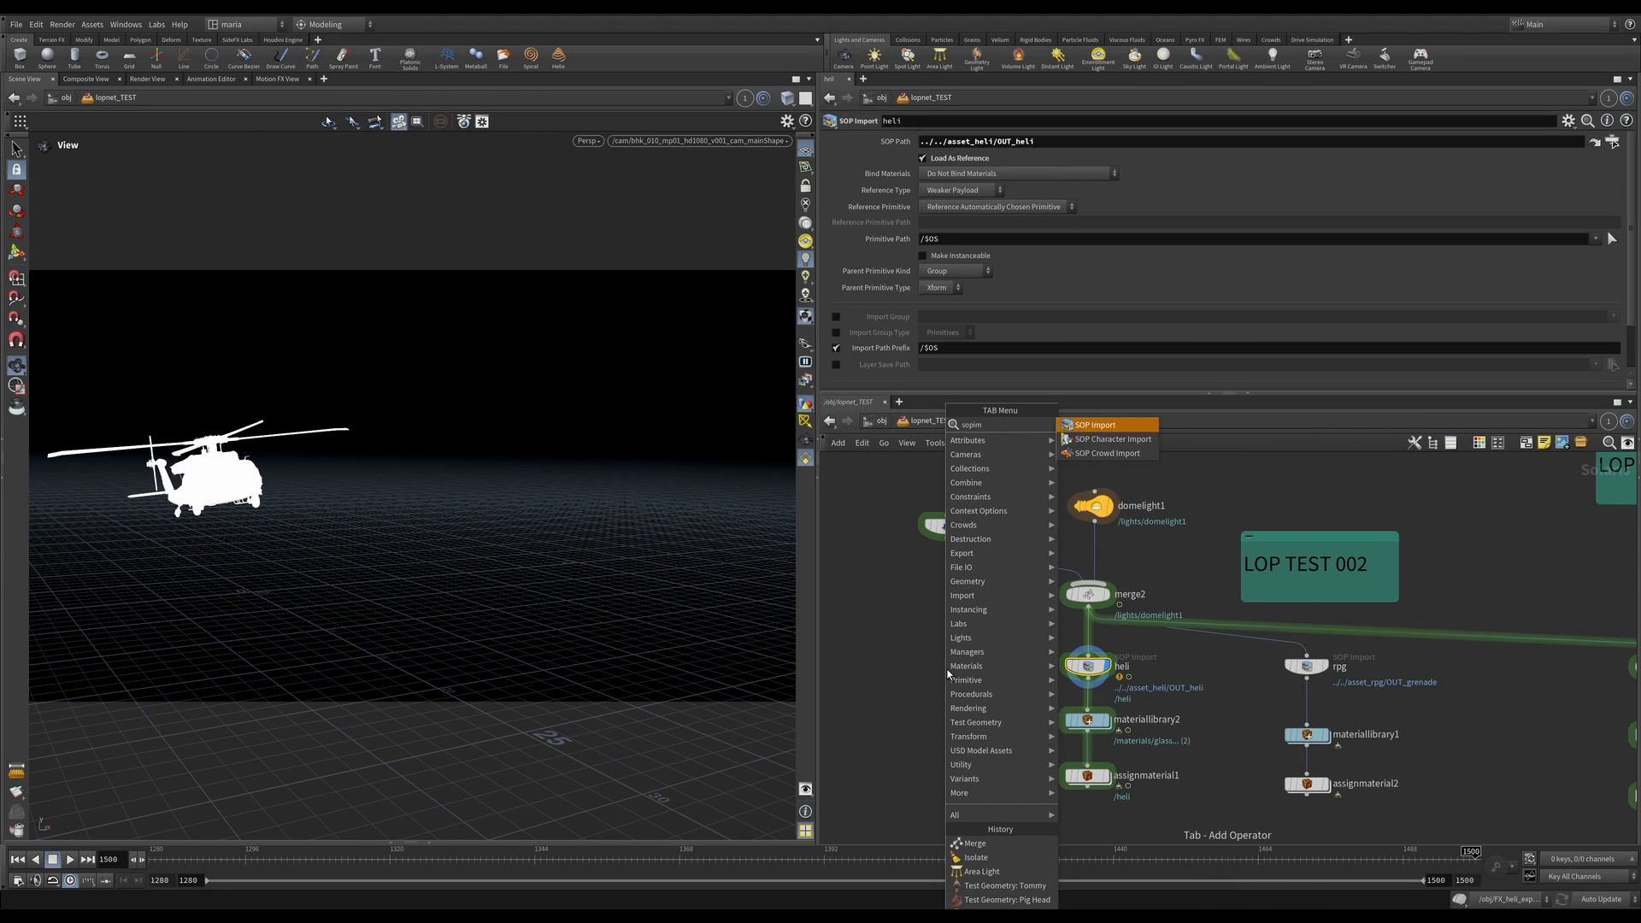
key(Return)
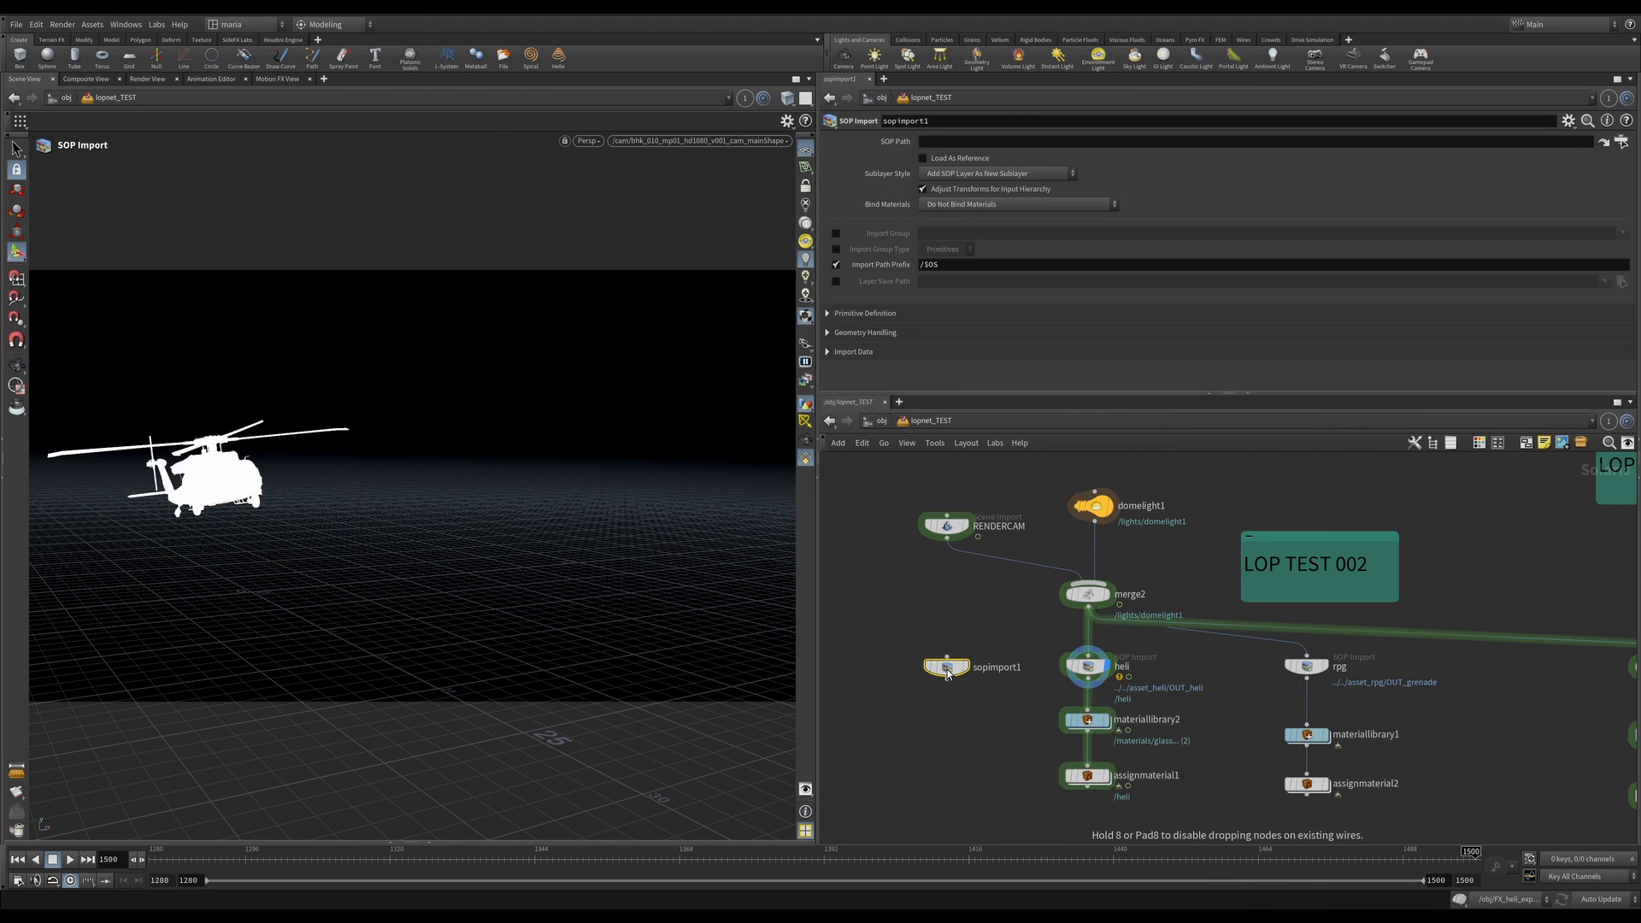
click(947, 674)
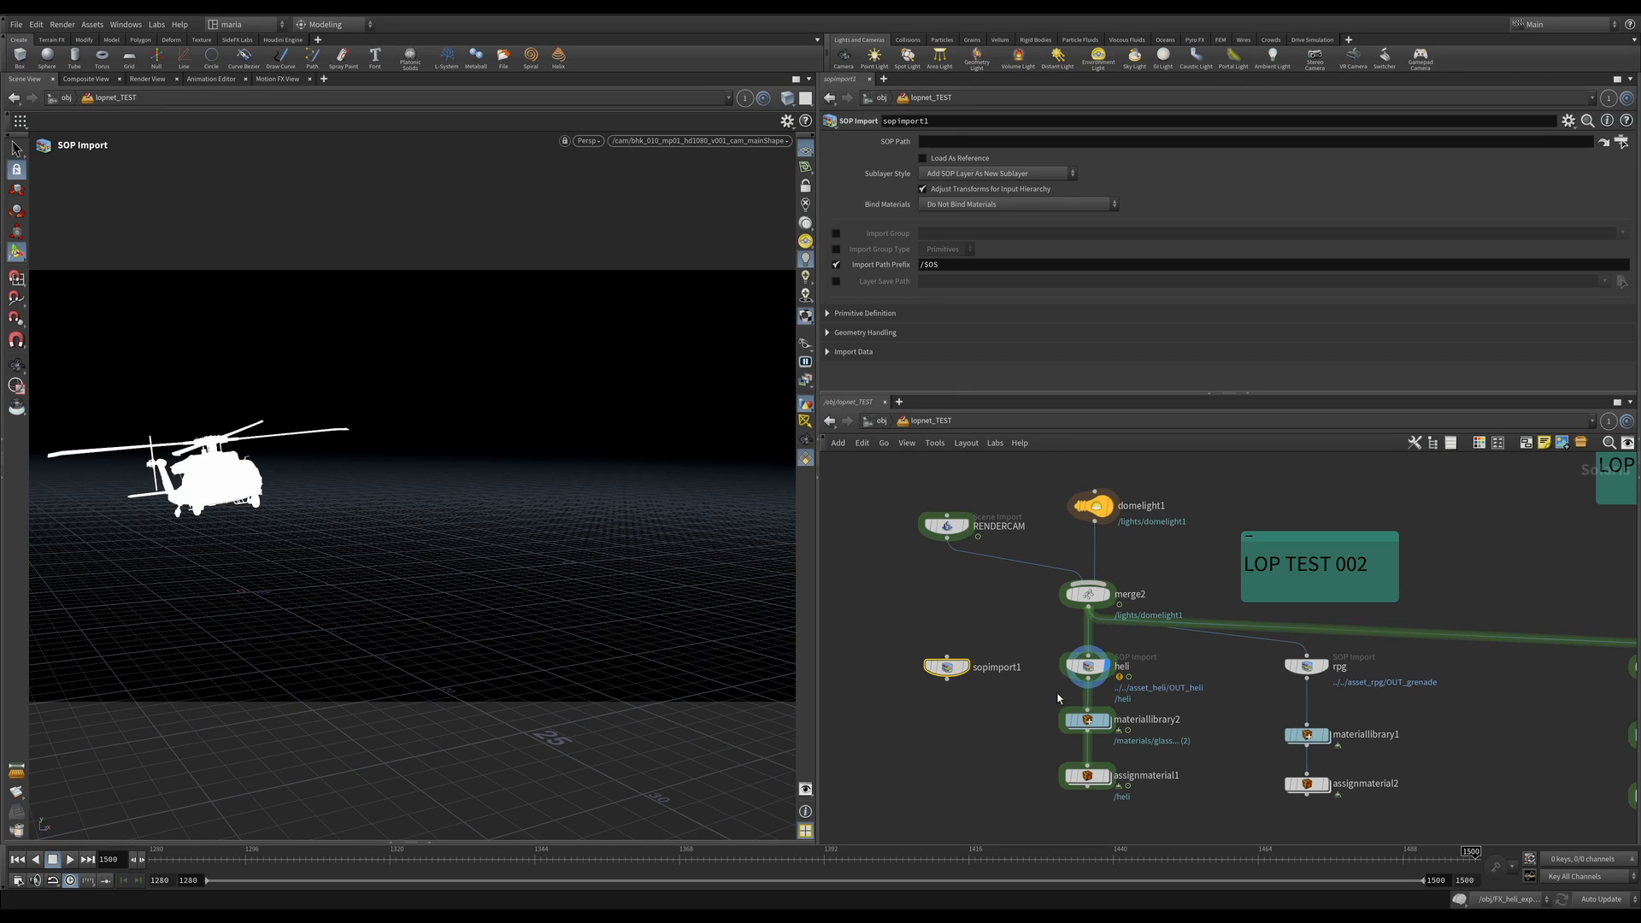
key(Delete)
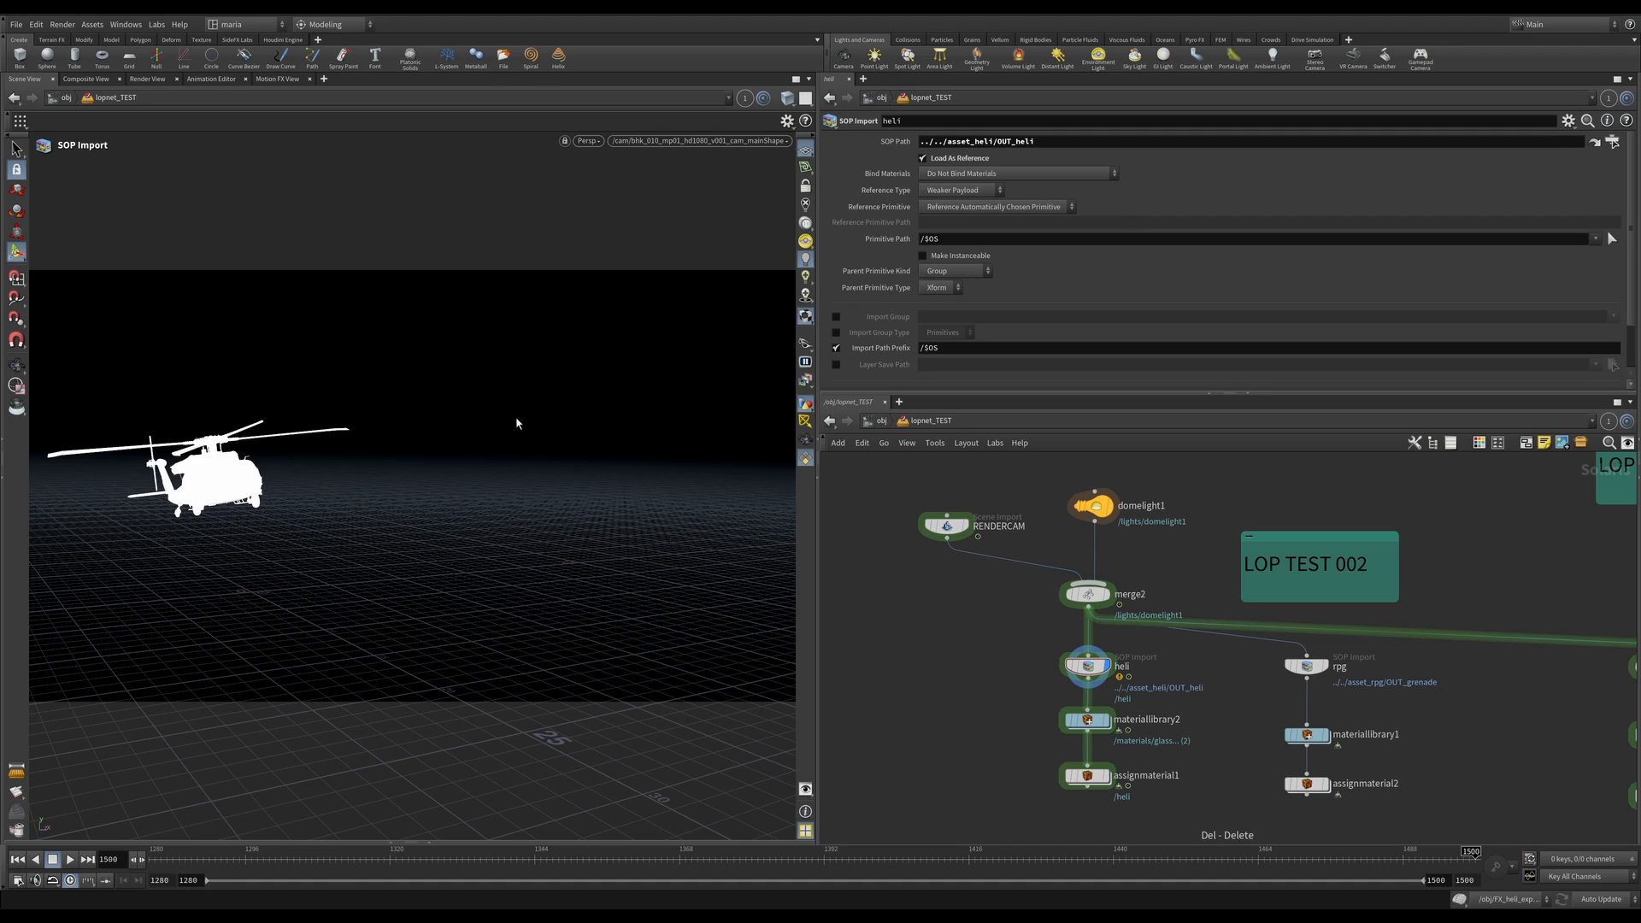
Step: Switch the viewport lighting so that the imported helicopter is shaded
click(805, 223)
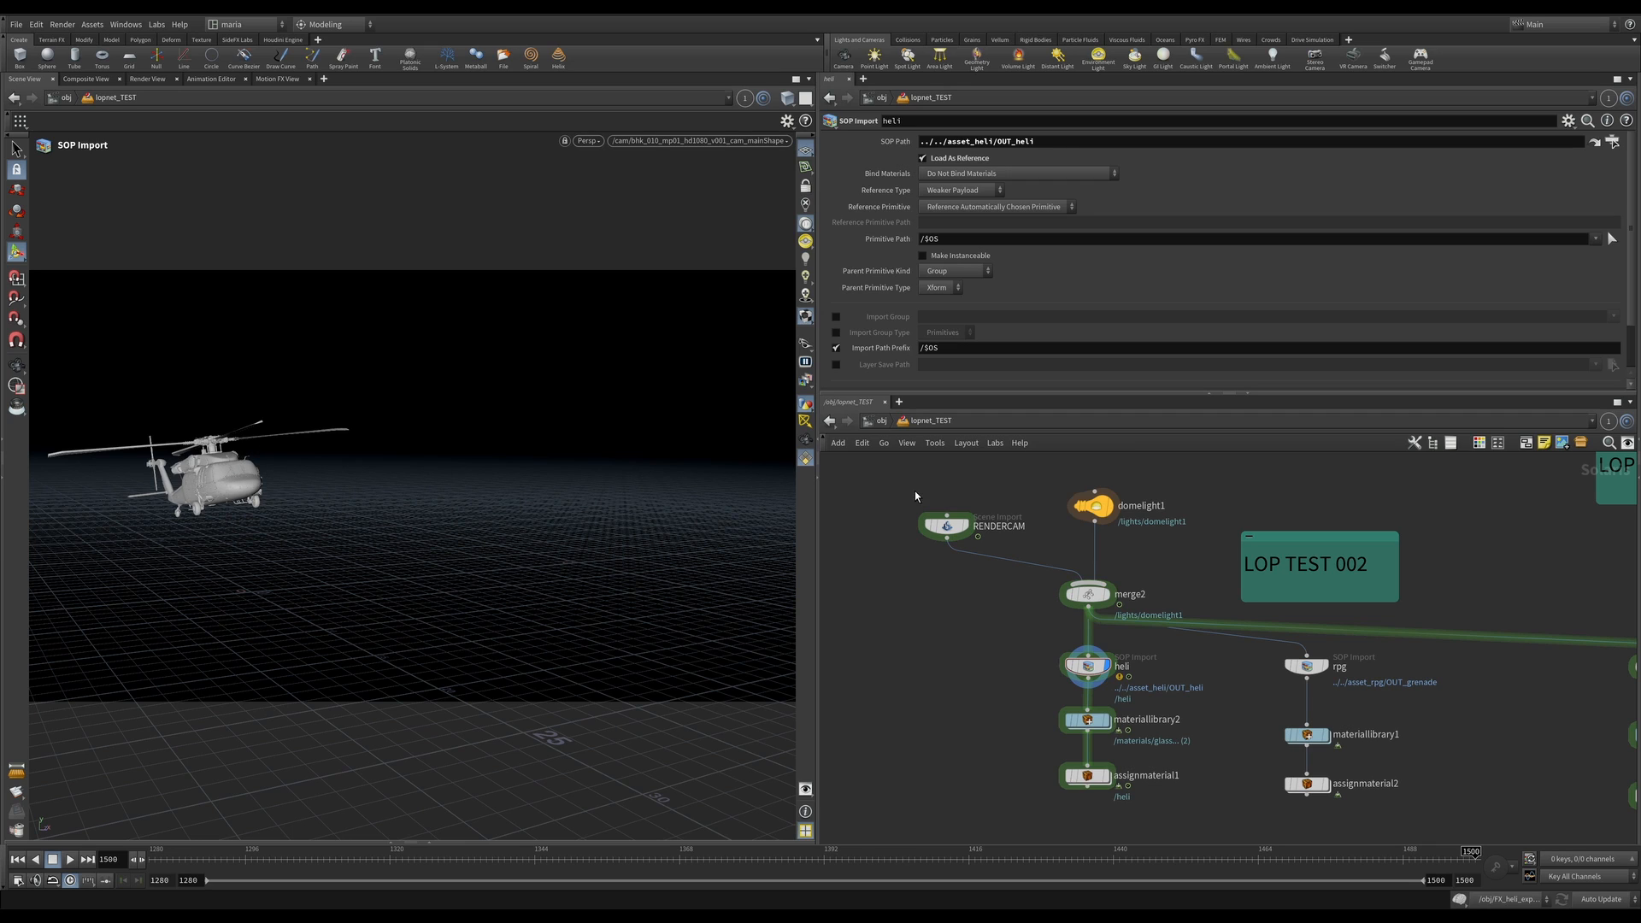
middle_drag(1059, 699, 1001, 641)
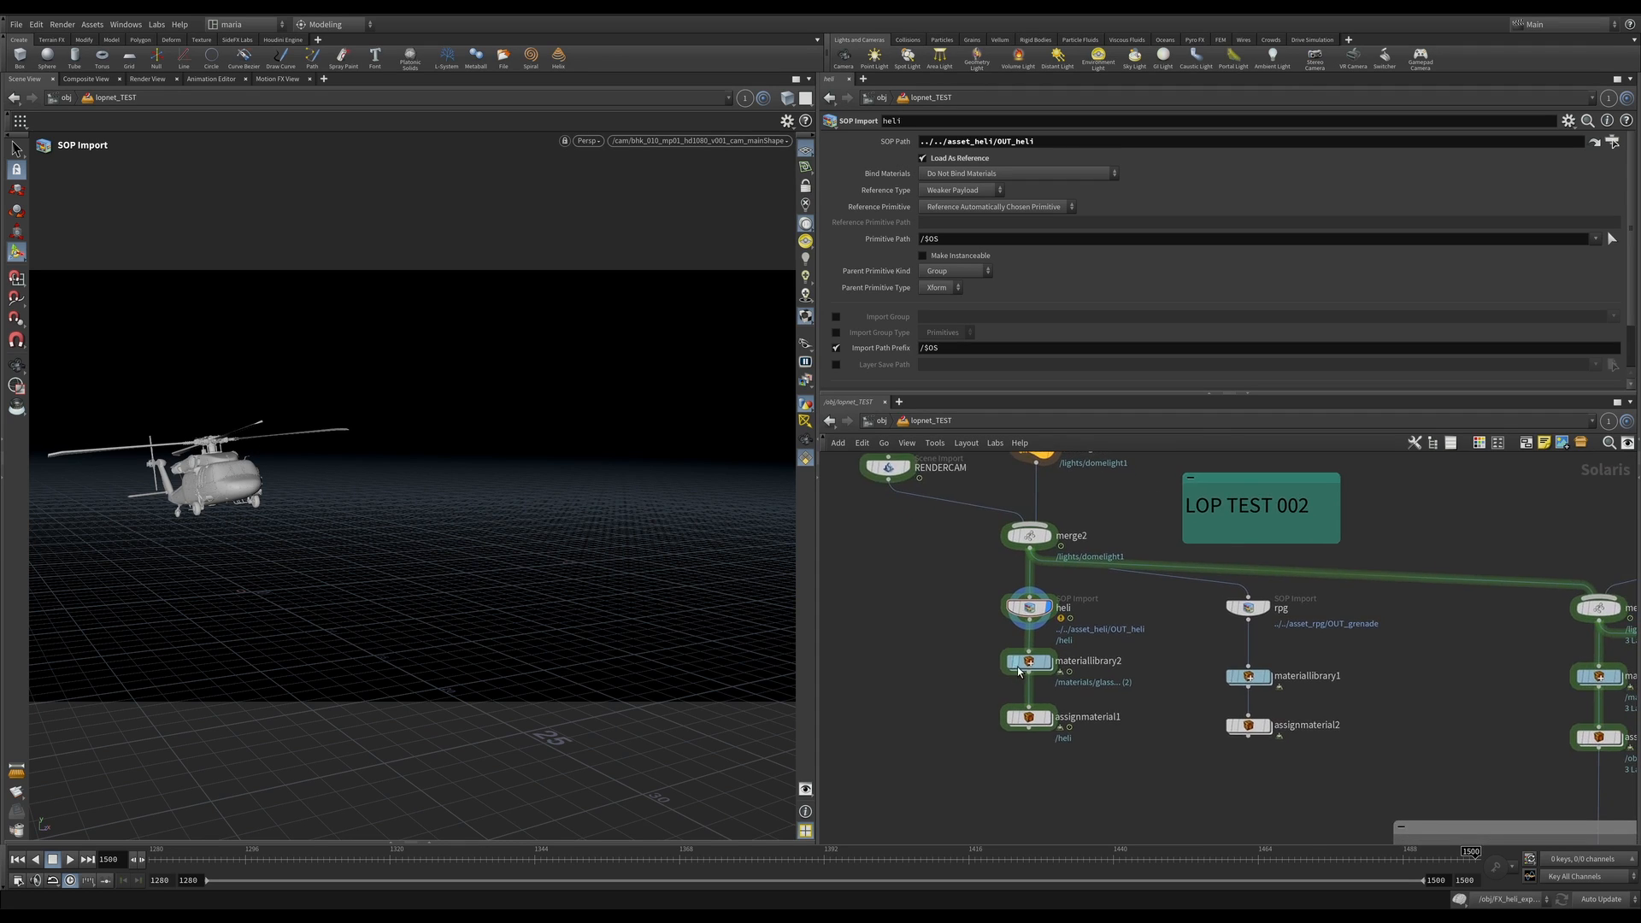
Step: Display the materiallibrary2 parameters and go inside the node to view its glass and heli material subnetworks
scroll(1018, 668, up, 3)
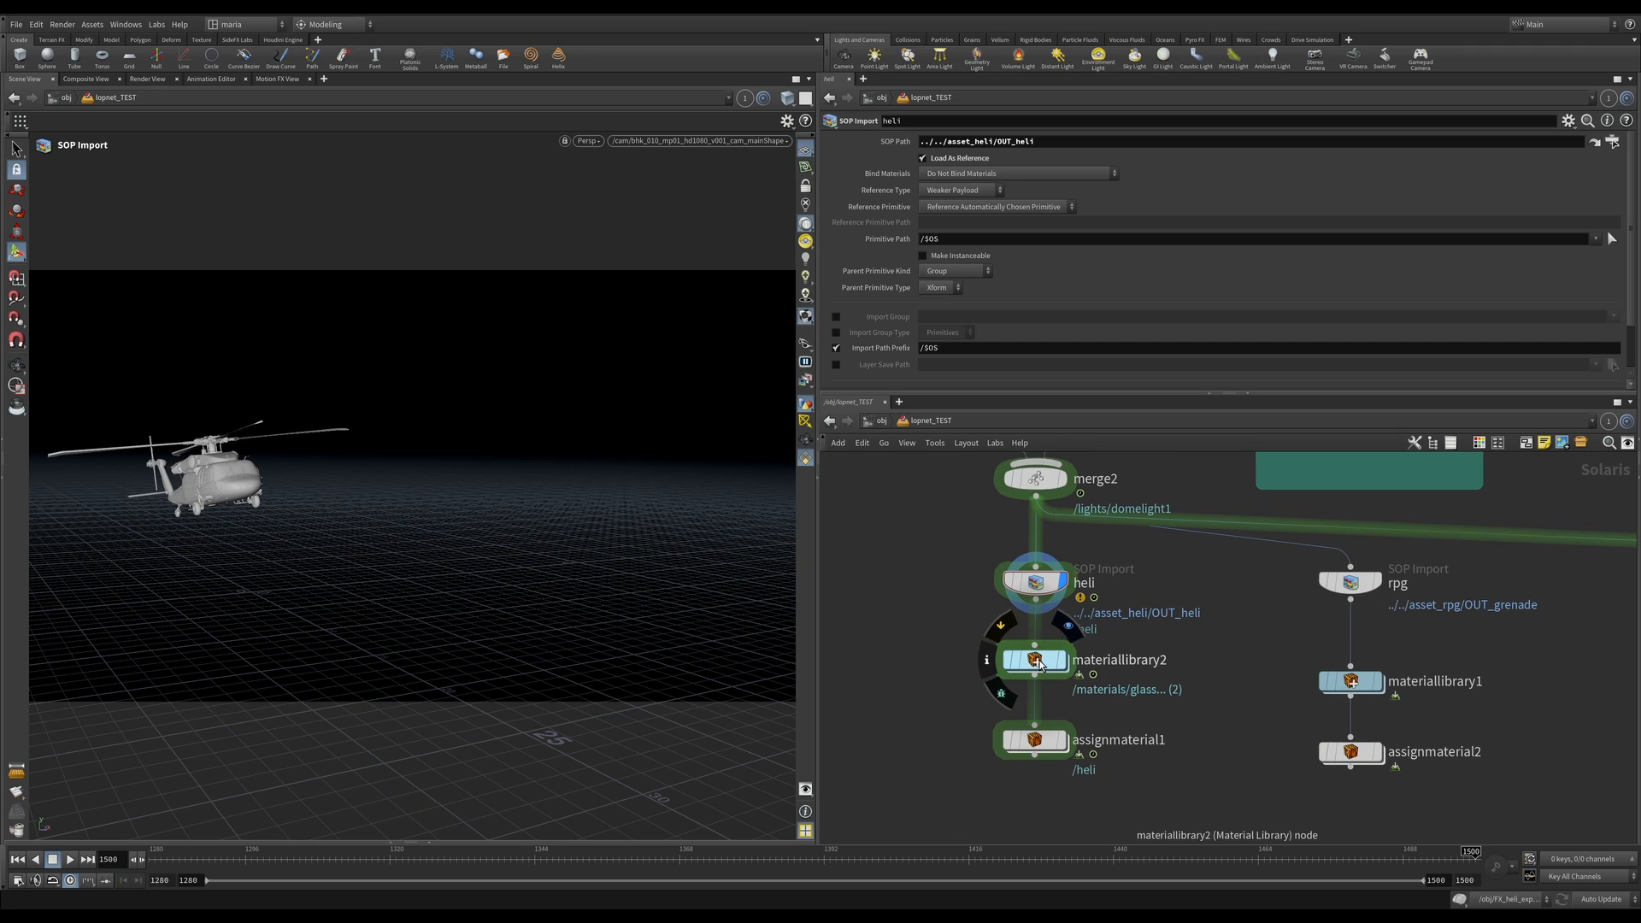
click(1038, 665)
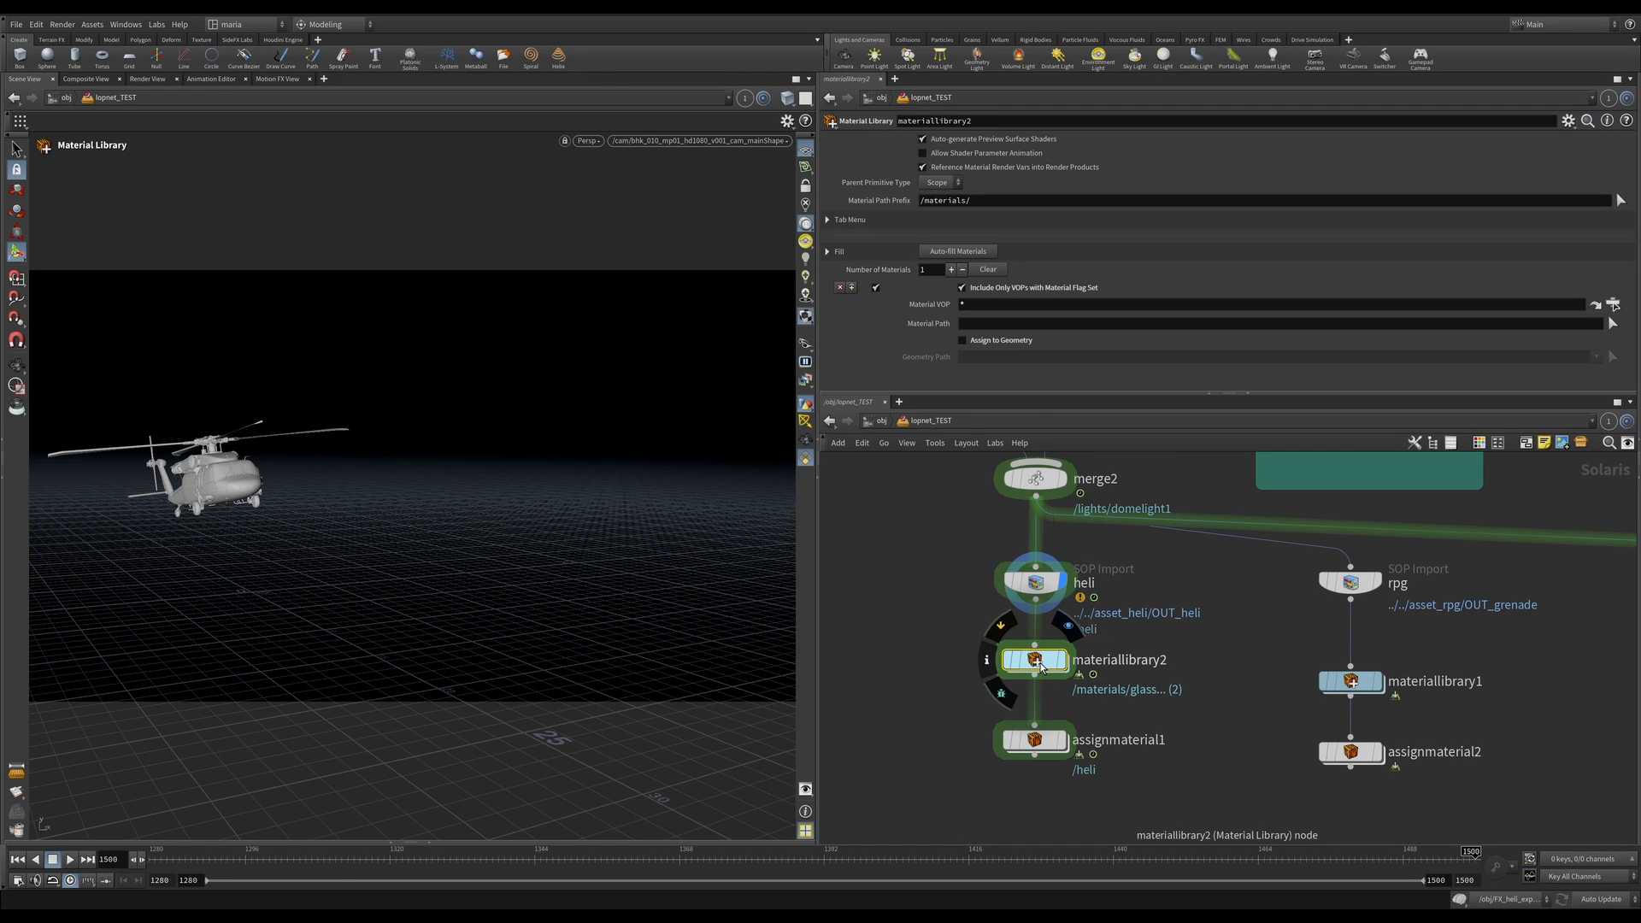
double_click(1037, 662)
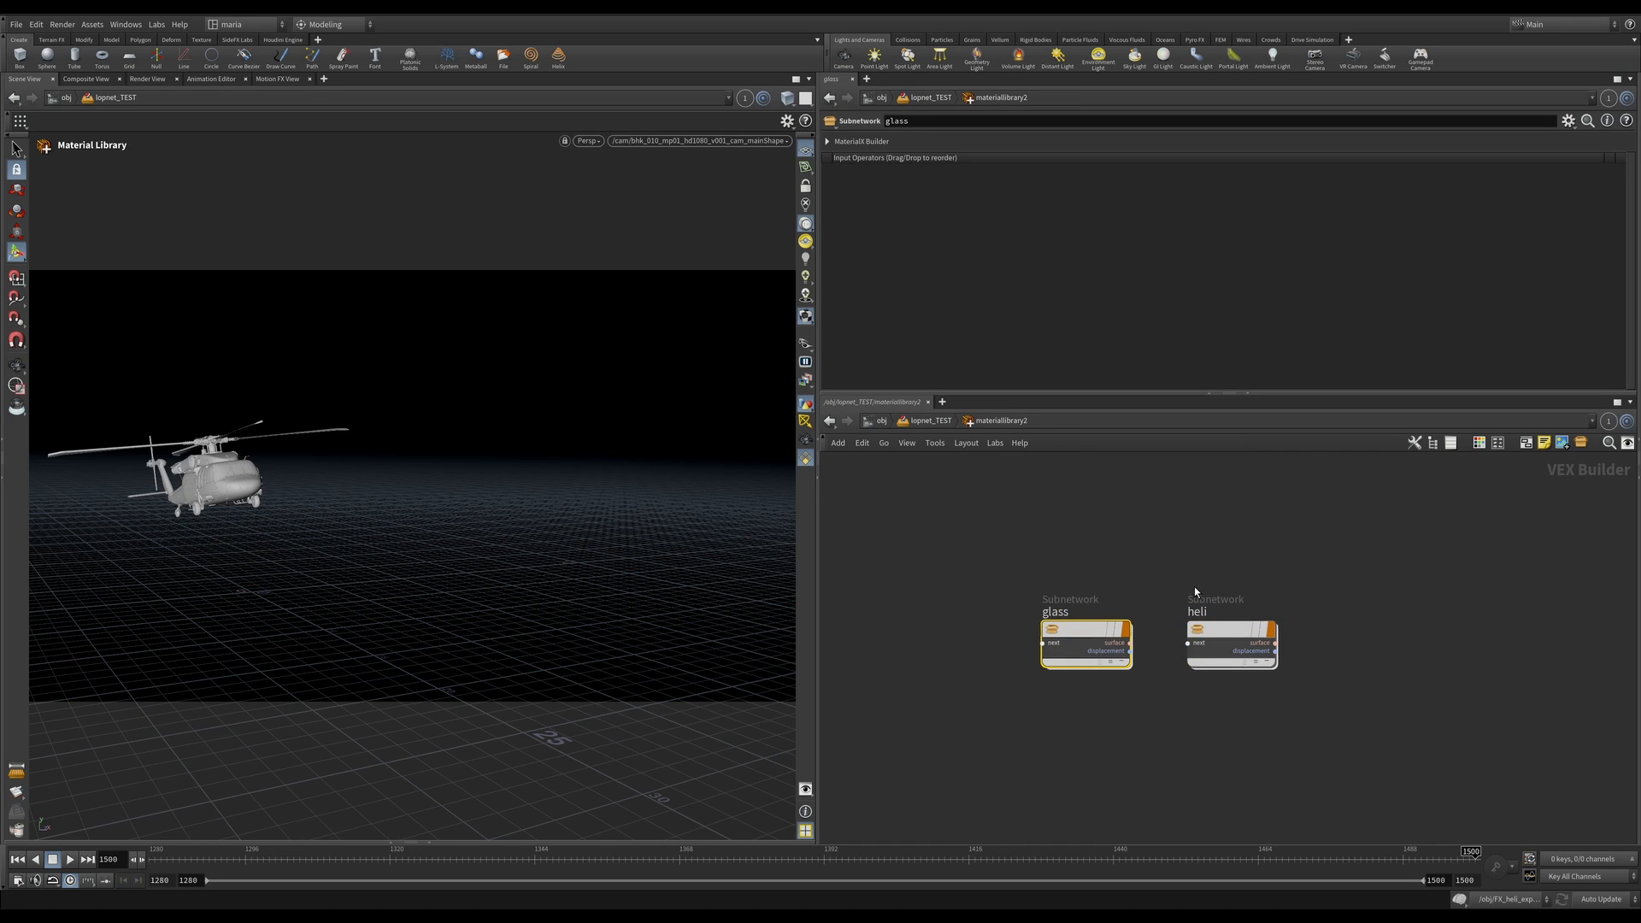
click(1235, 637)
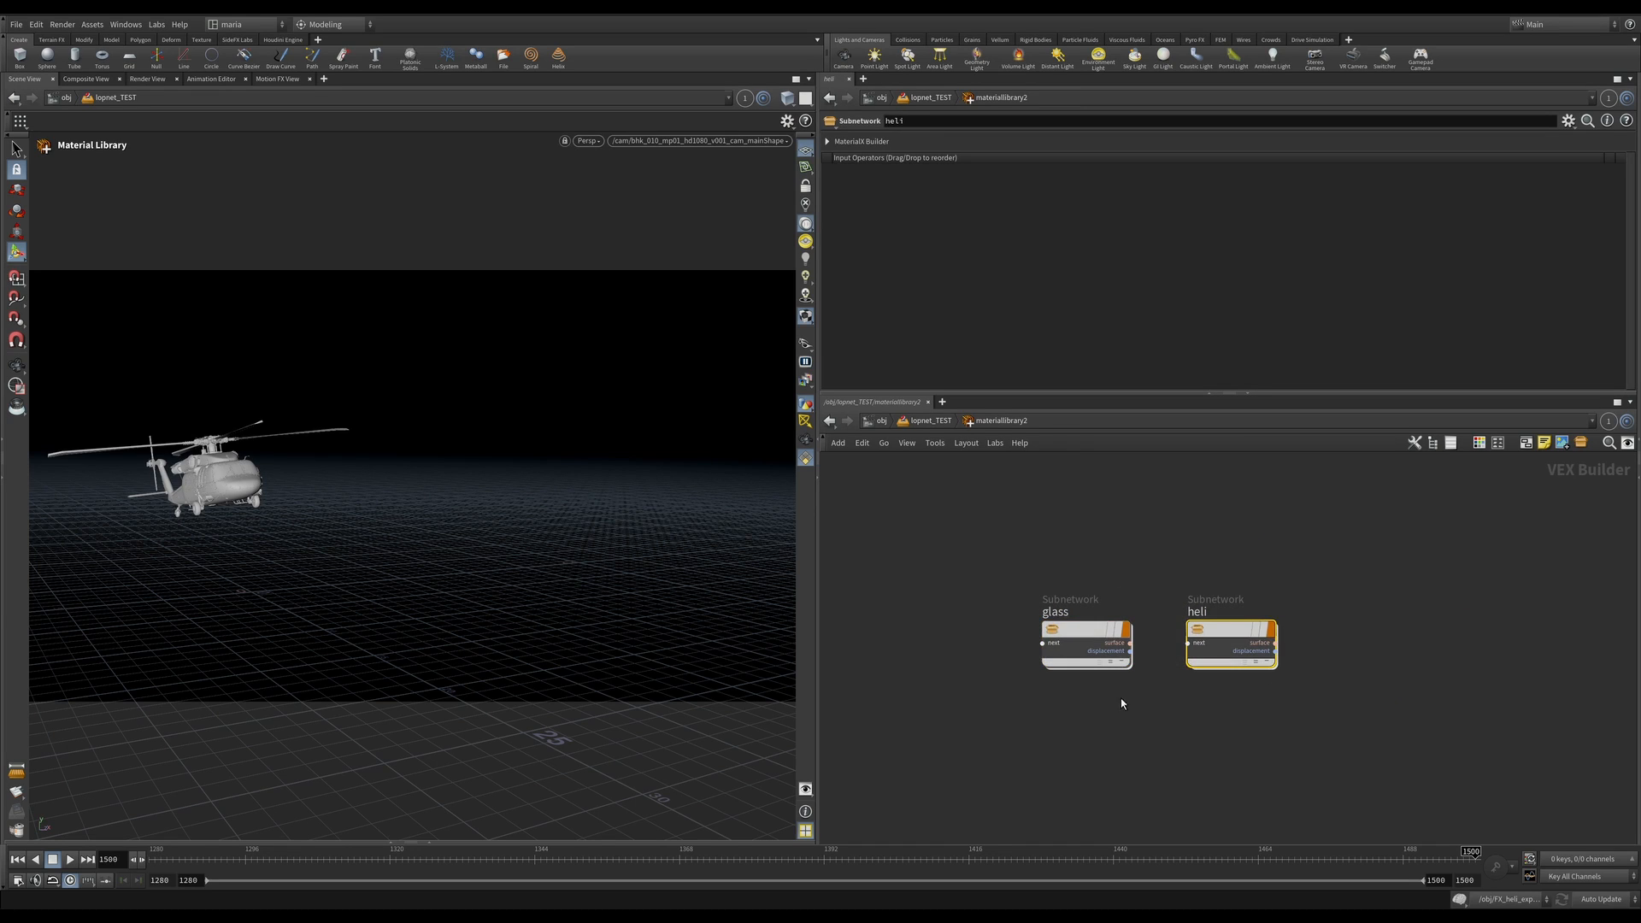
Step: Open the glass material and look through its mtlxstandard_surface parameters from Base down to Transmission
double_click(1068, 636)
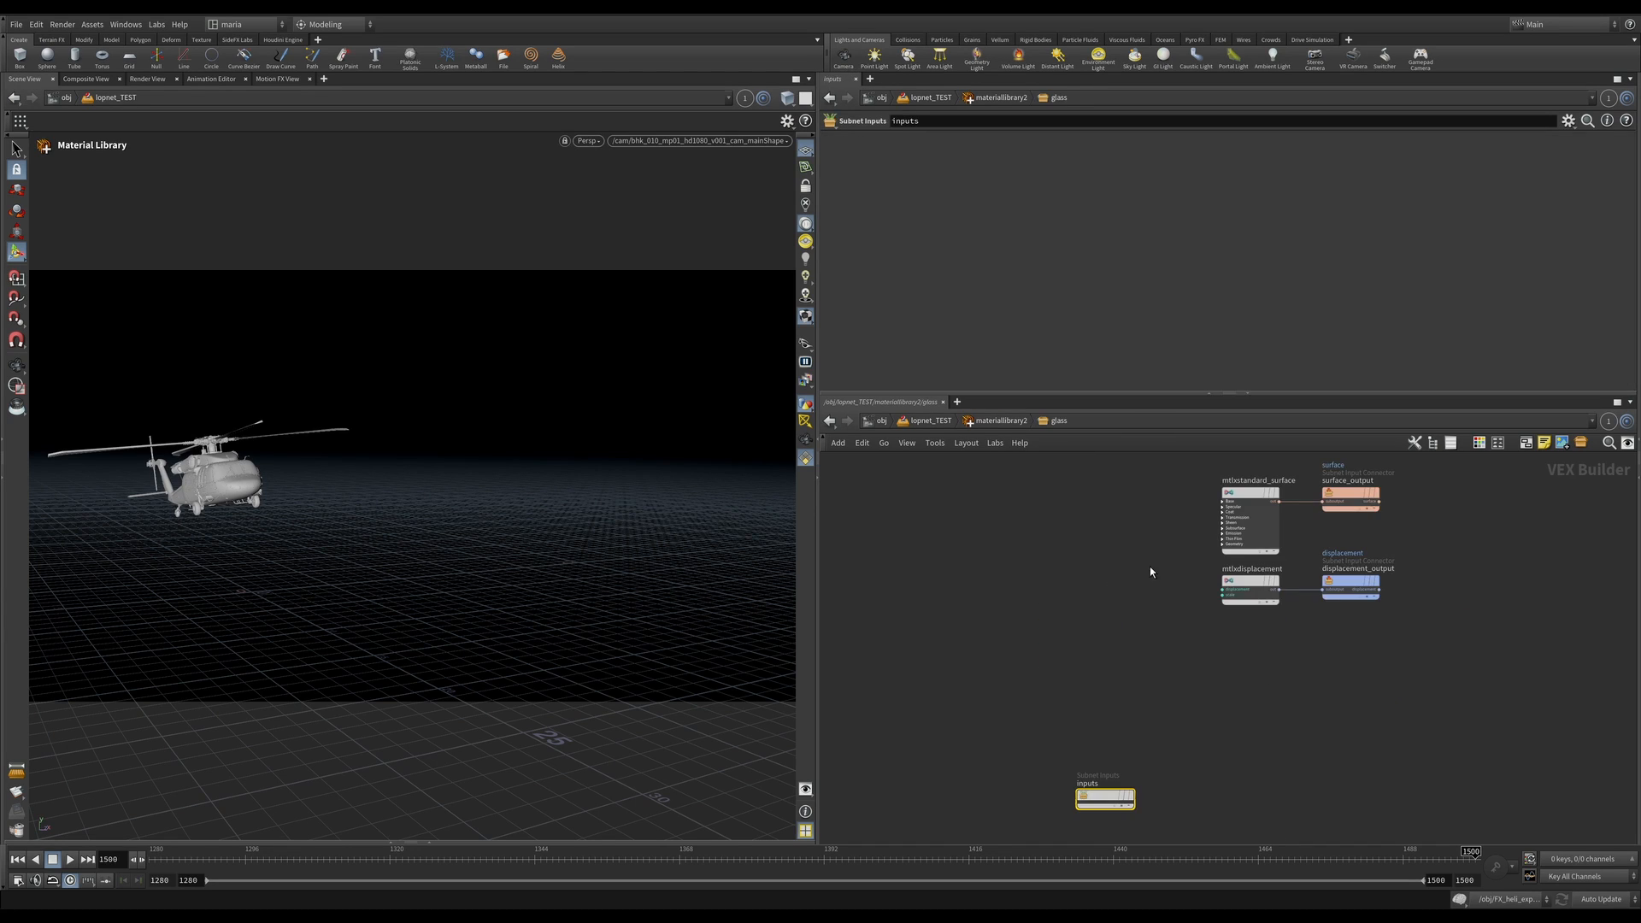
middle_drag(1151, 572, 1001, 621)
click(1102, 558)
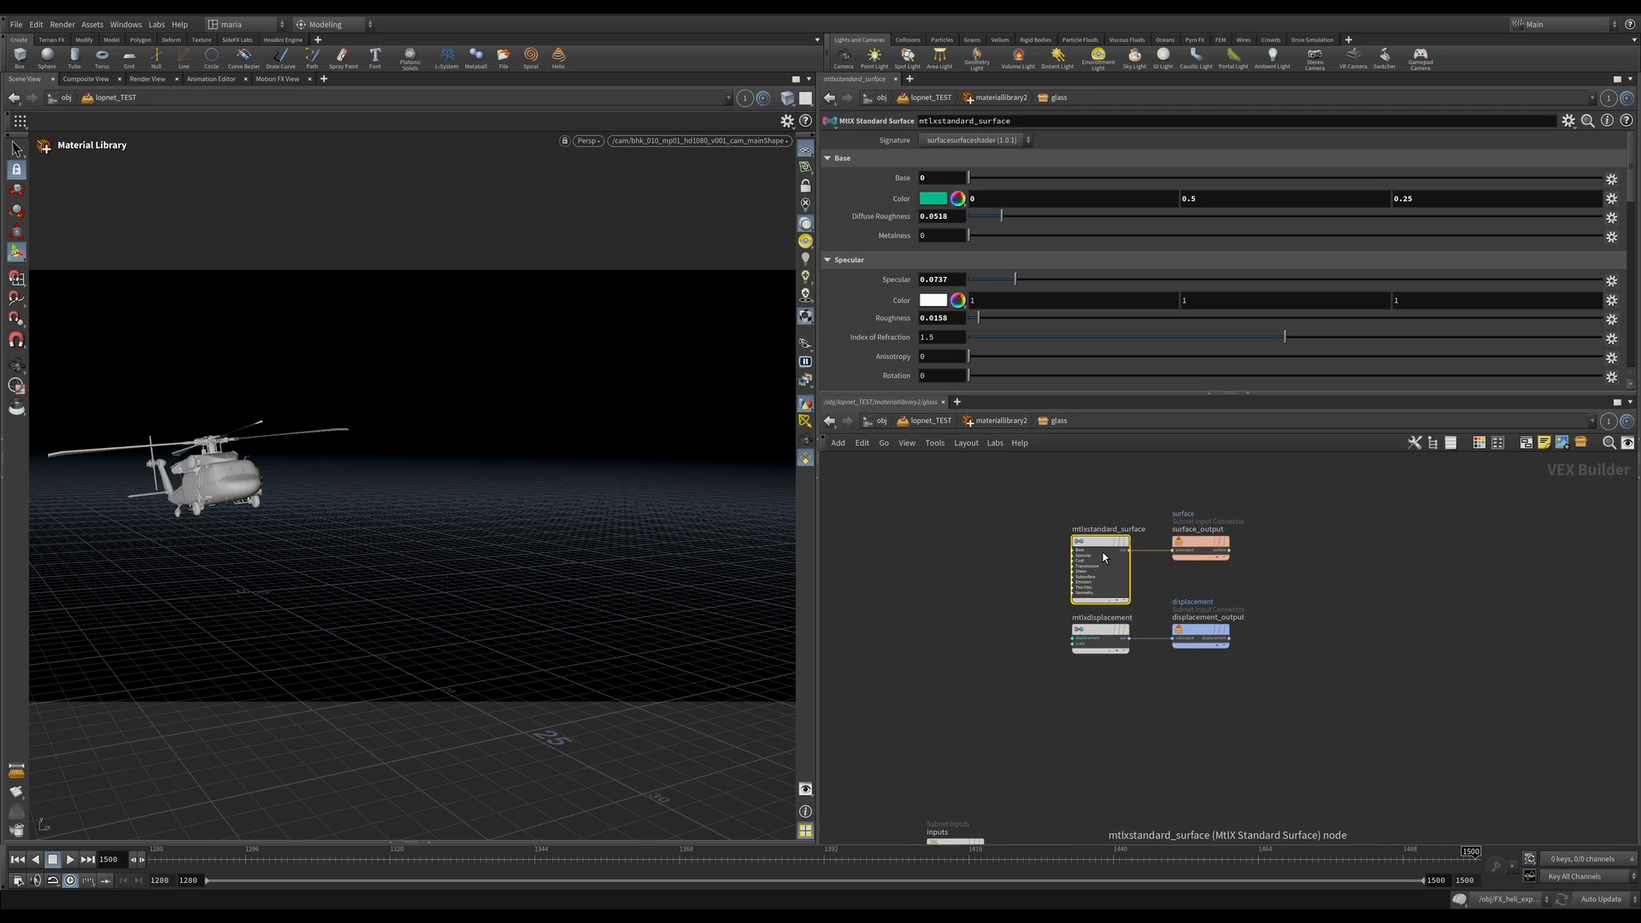
scroll(893, 276, down, 3)
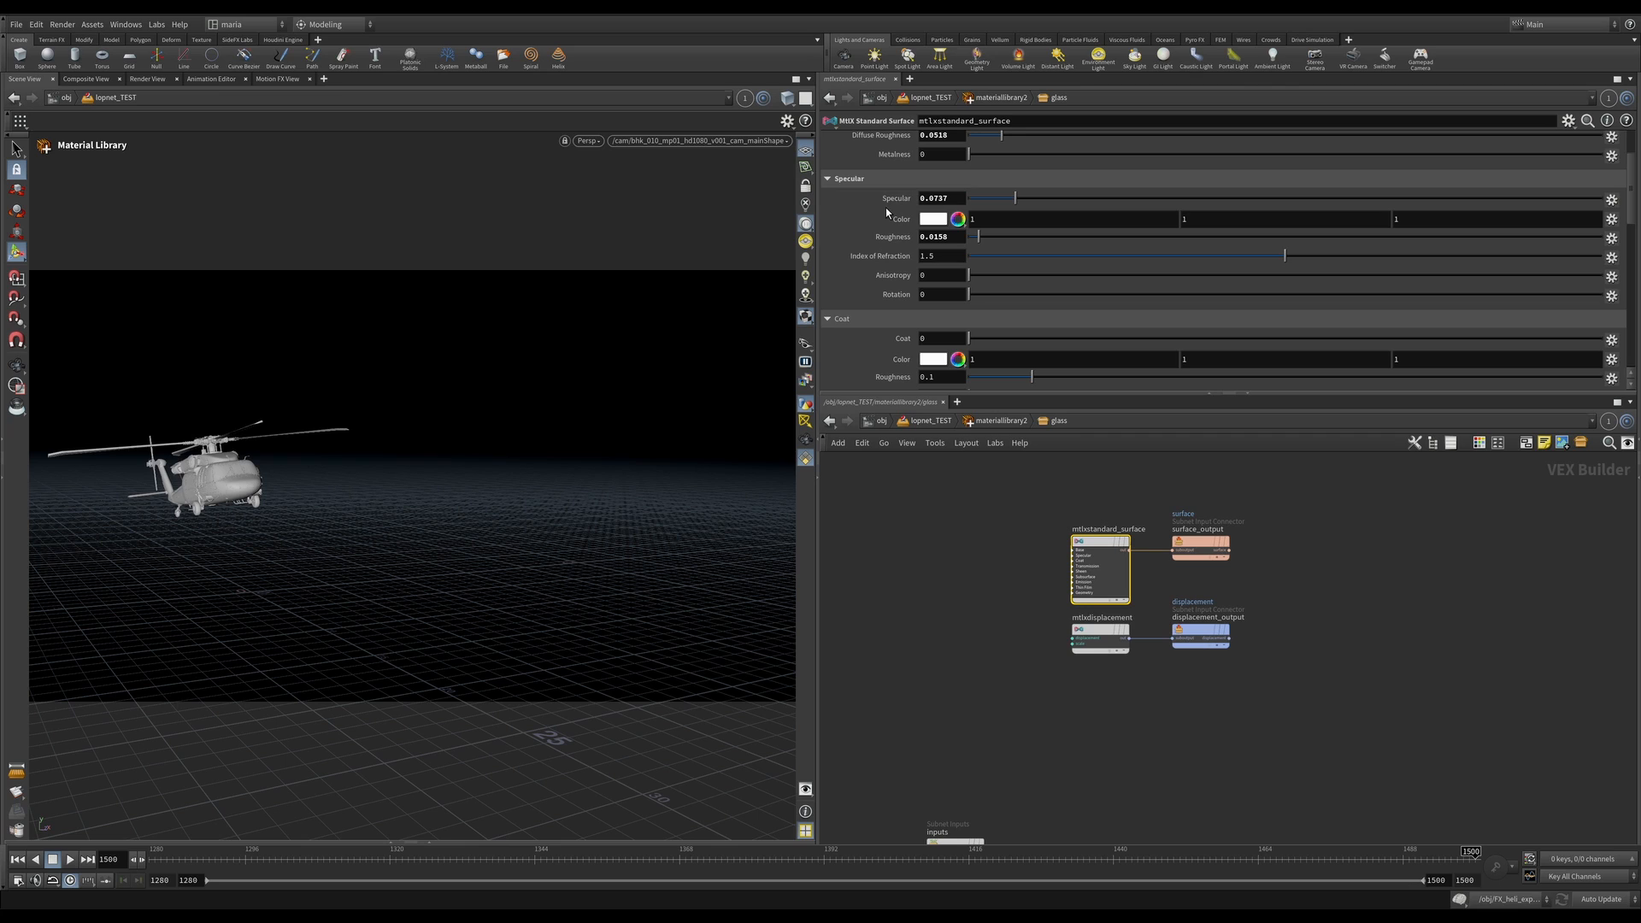
scroll(881, 217, down, 5)
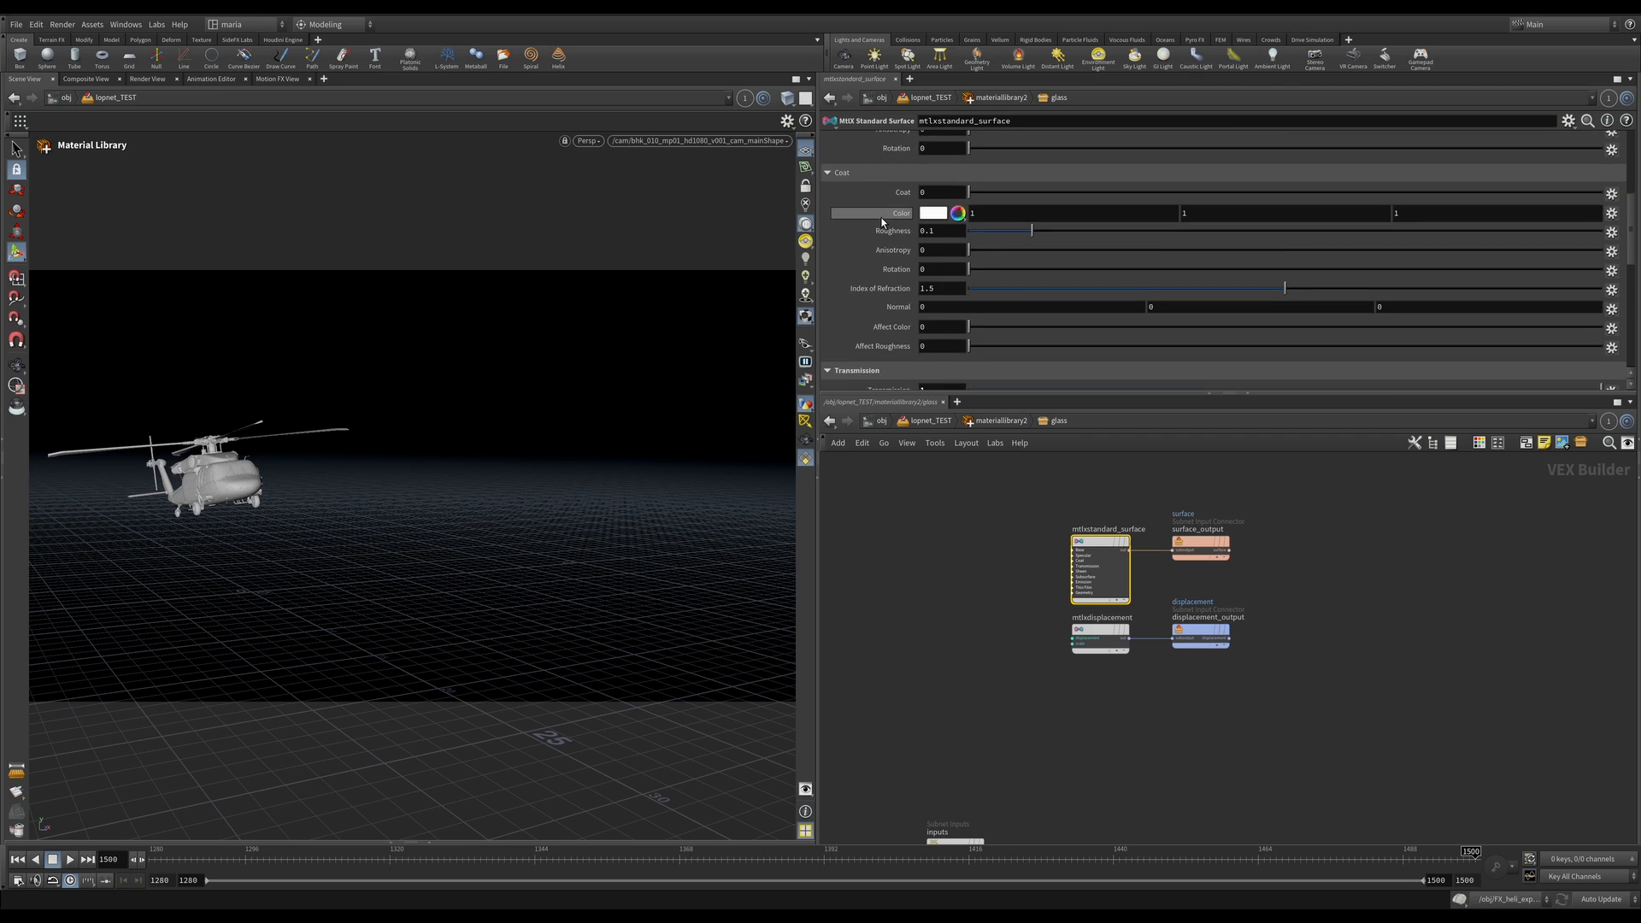
scroll(881, 221, down, 5)
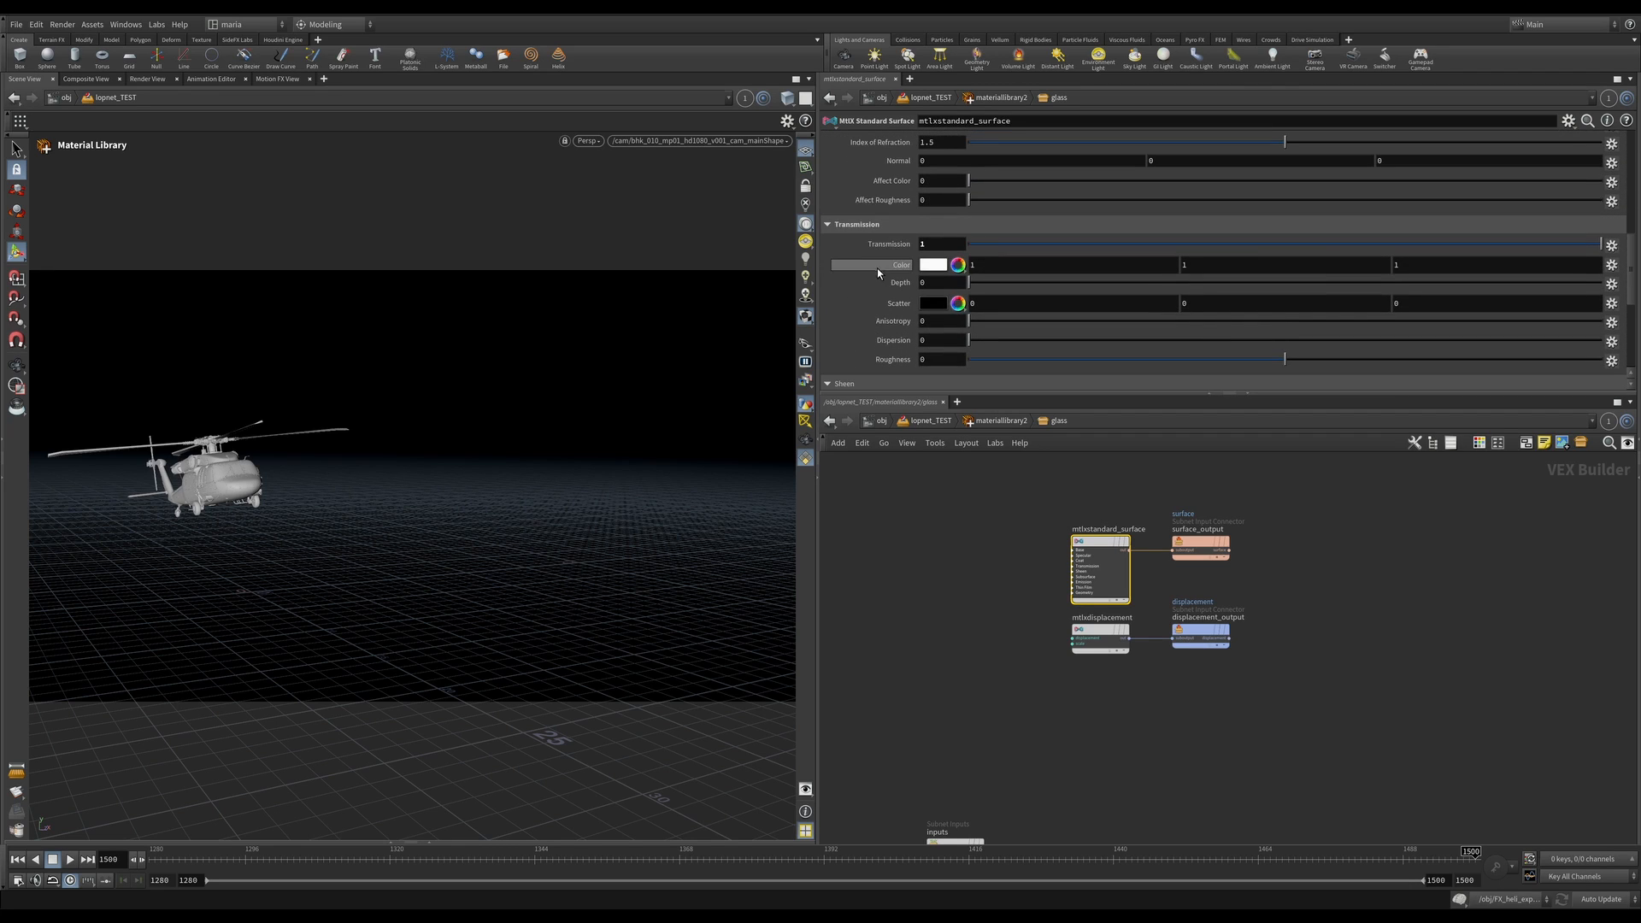
Step: Open the heli material in materiallibrary2 and display the parameters of its Cd texture node
click(1002, 420)
double_click(1218, 630)
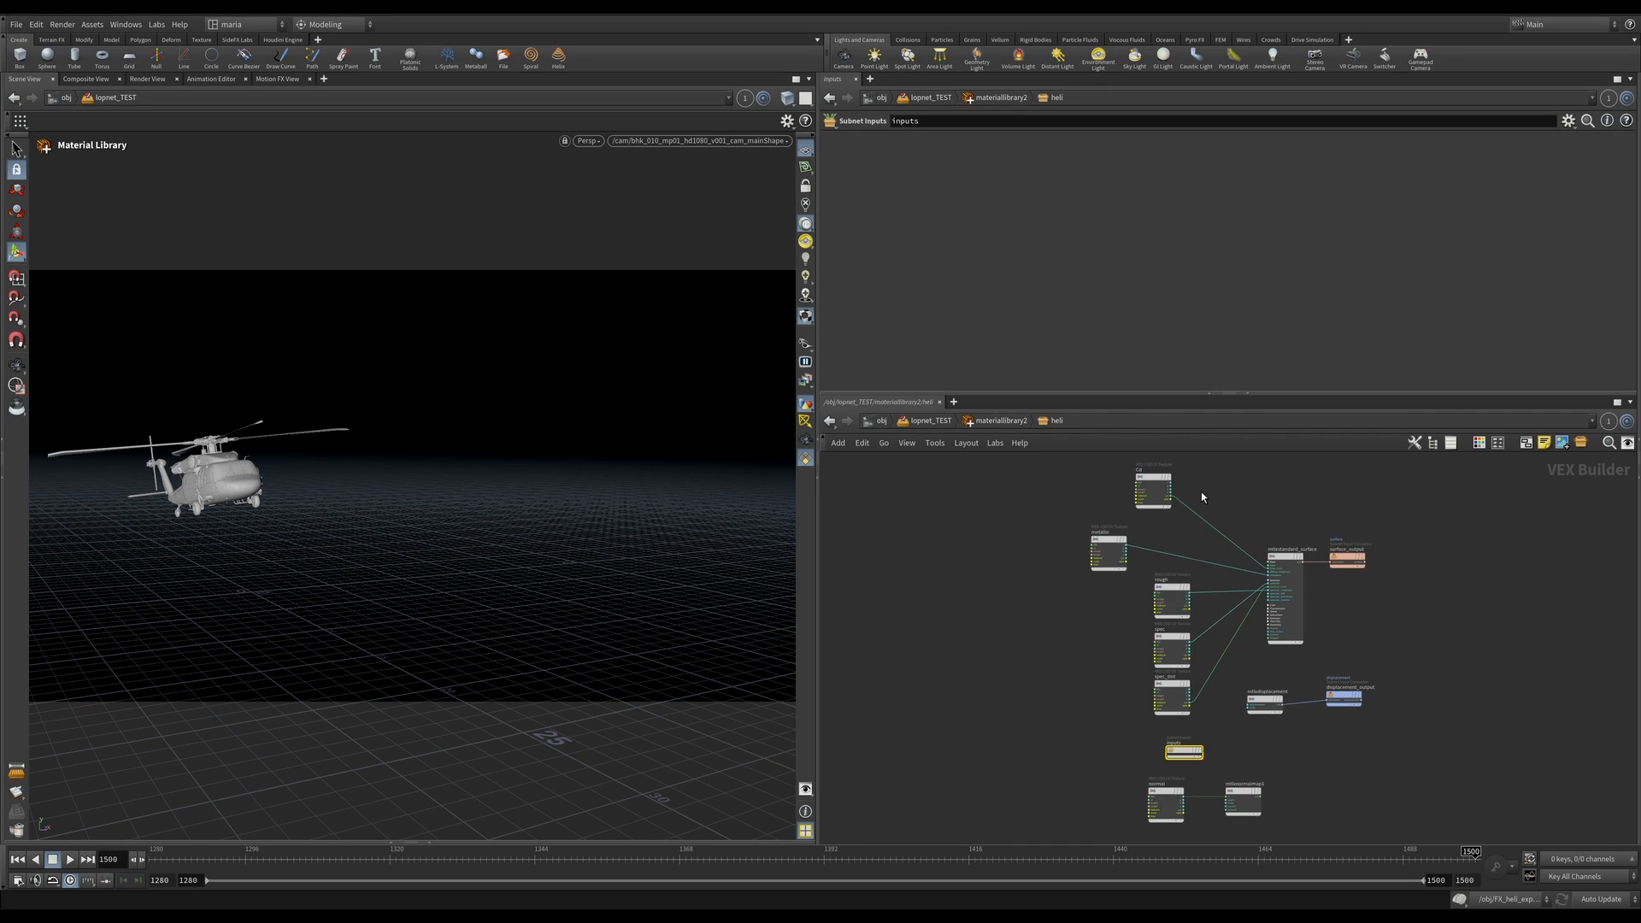
scroll(1199, 487, up, 5)
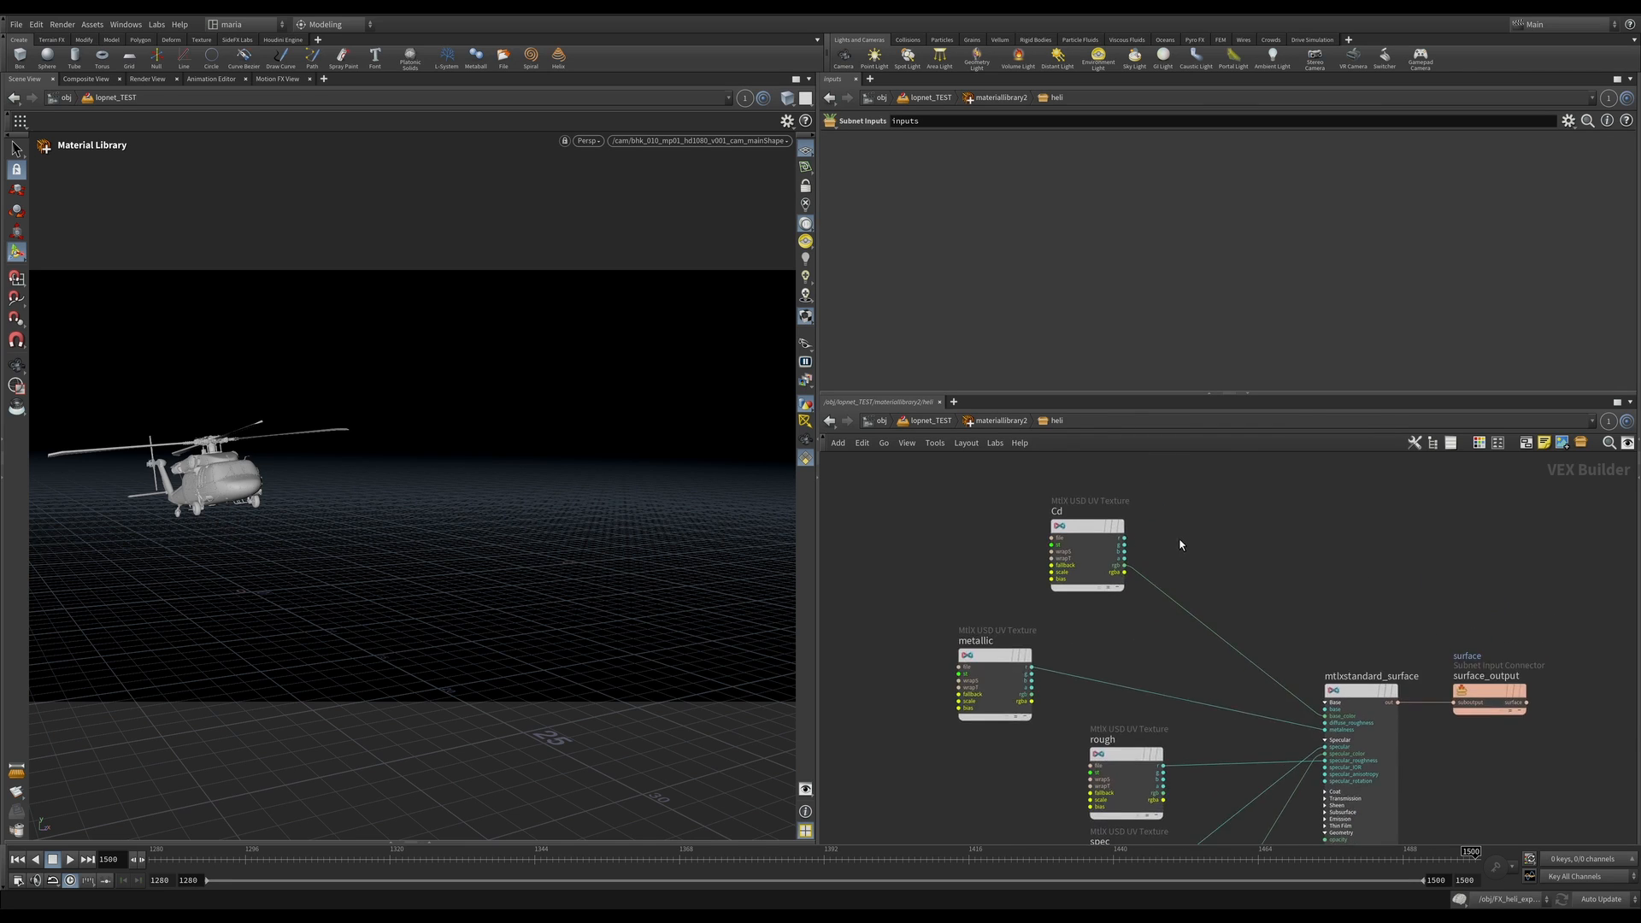
scroll(1181, 544, up, 2)
click(1011, 601)
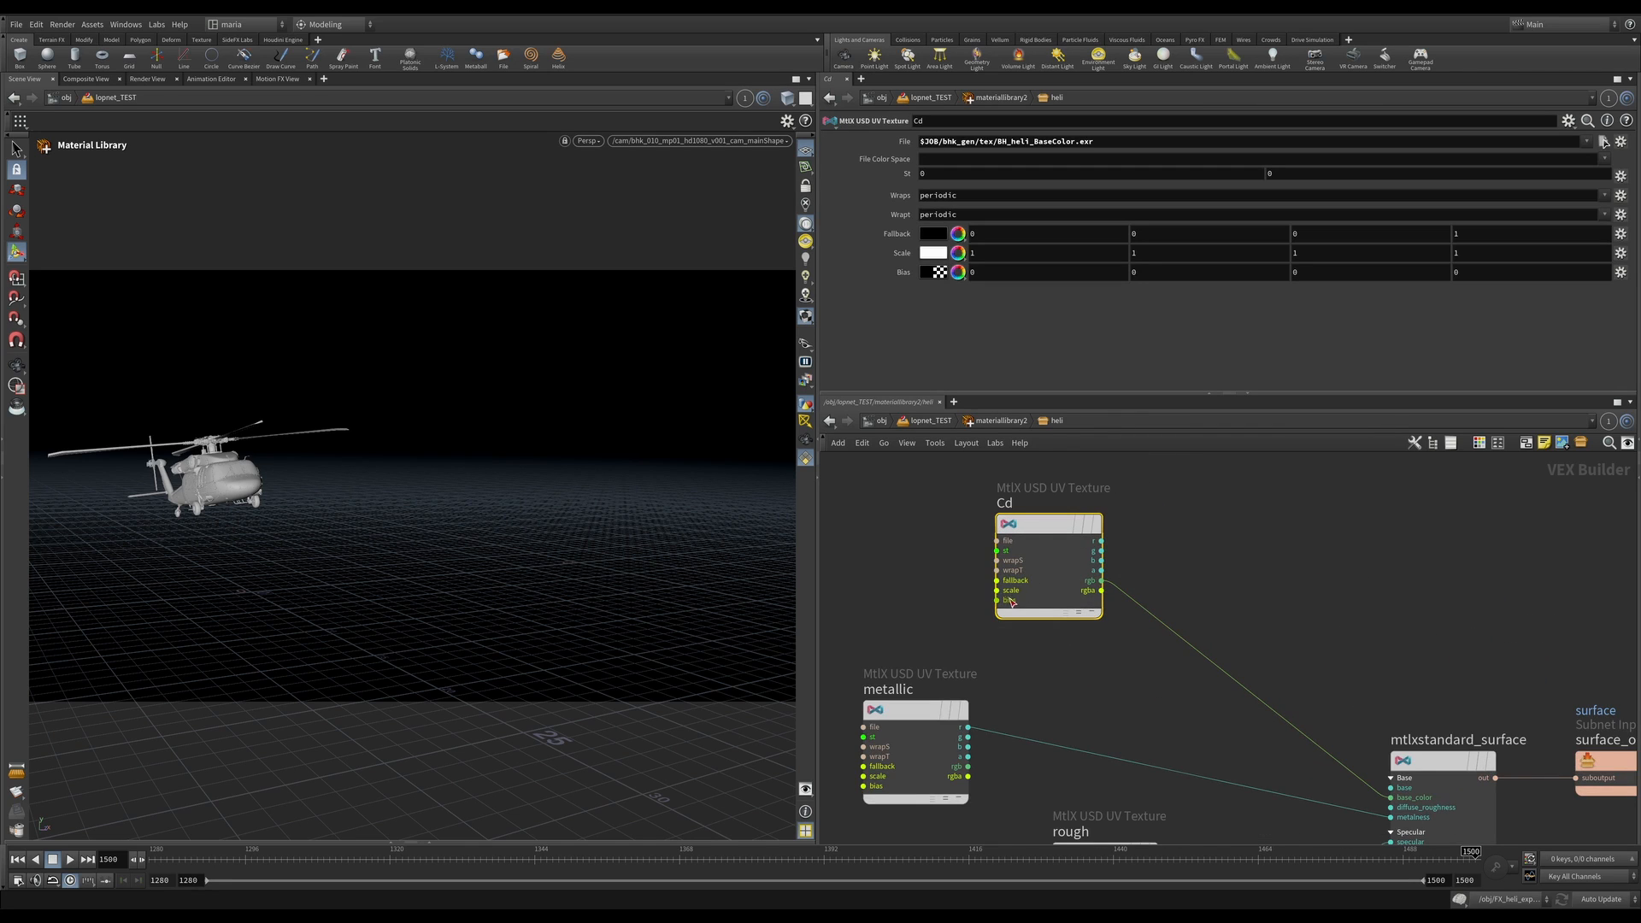
mouse_move(1037, 532)
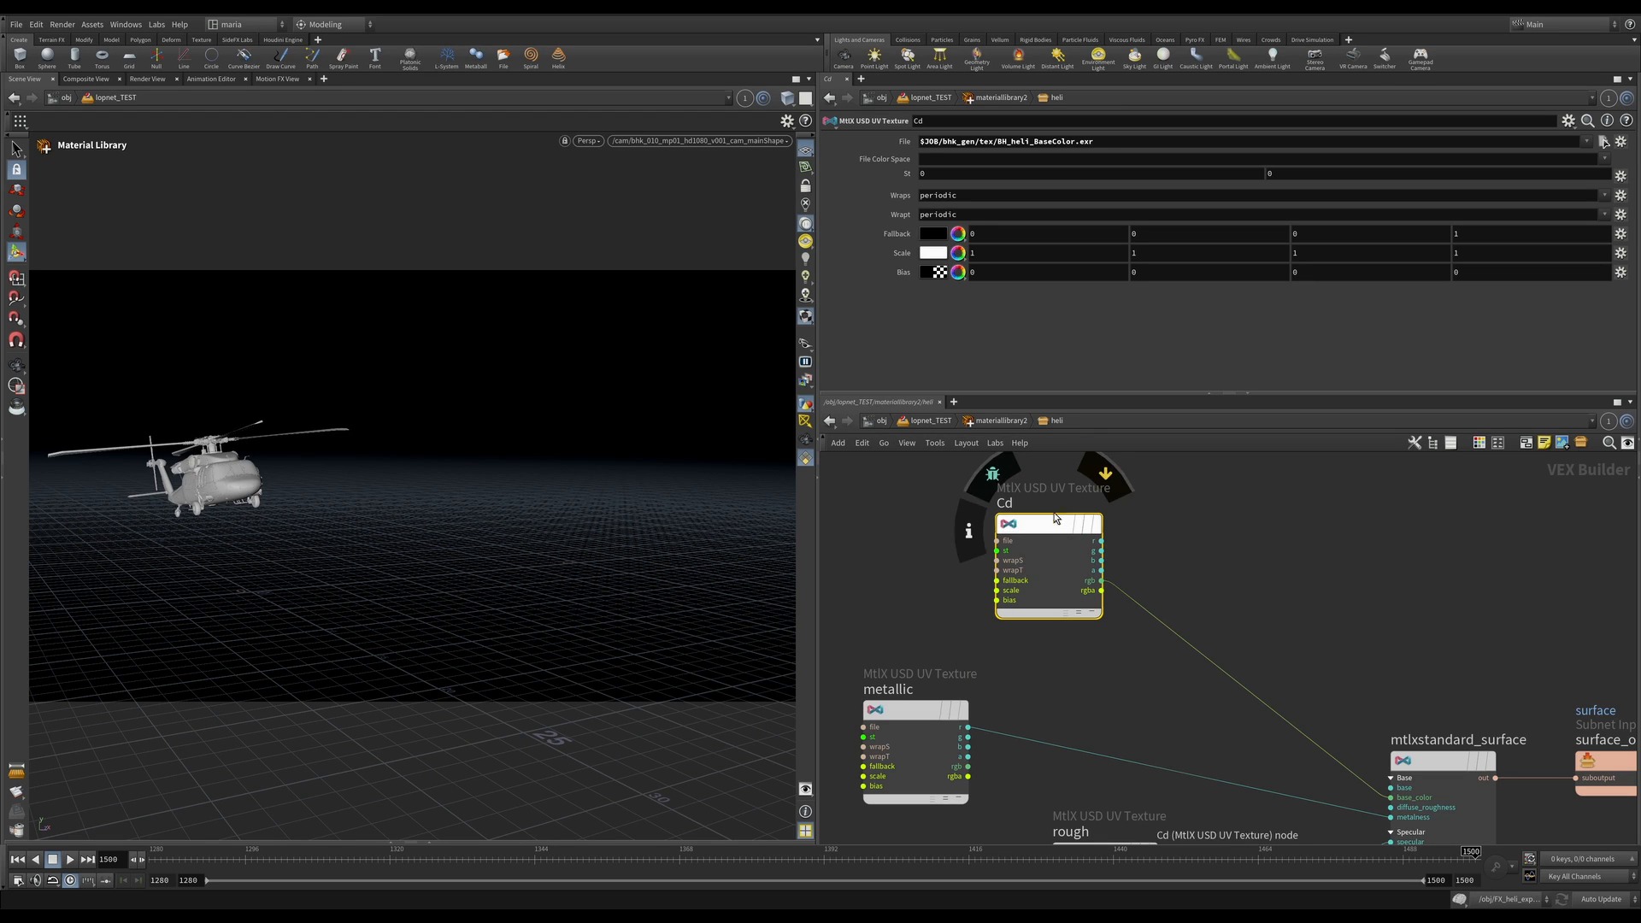
Step: Look over the metallic, rough, spec and spec_tint texture nodes feeding the heli shader, and return to the material library level
scroll(907, 541, down, 5)
scroll(907, 540, up, 4)
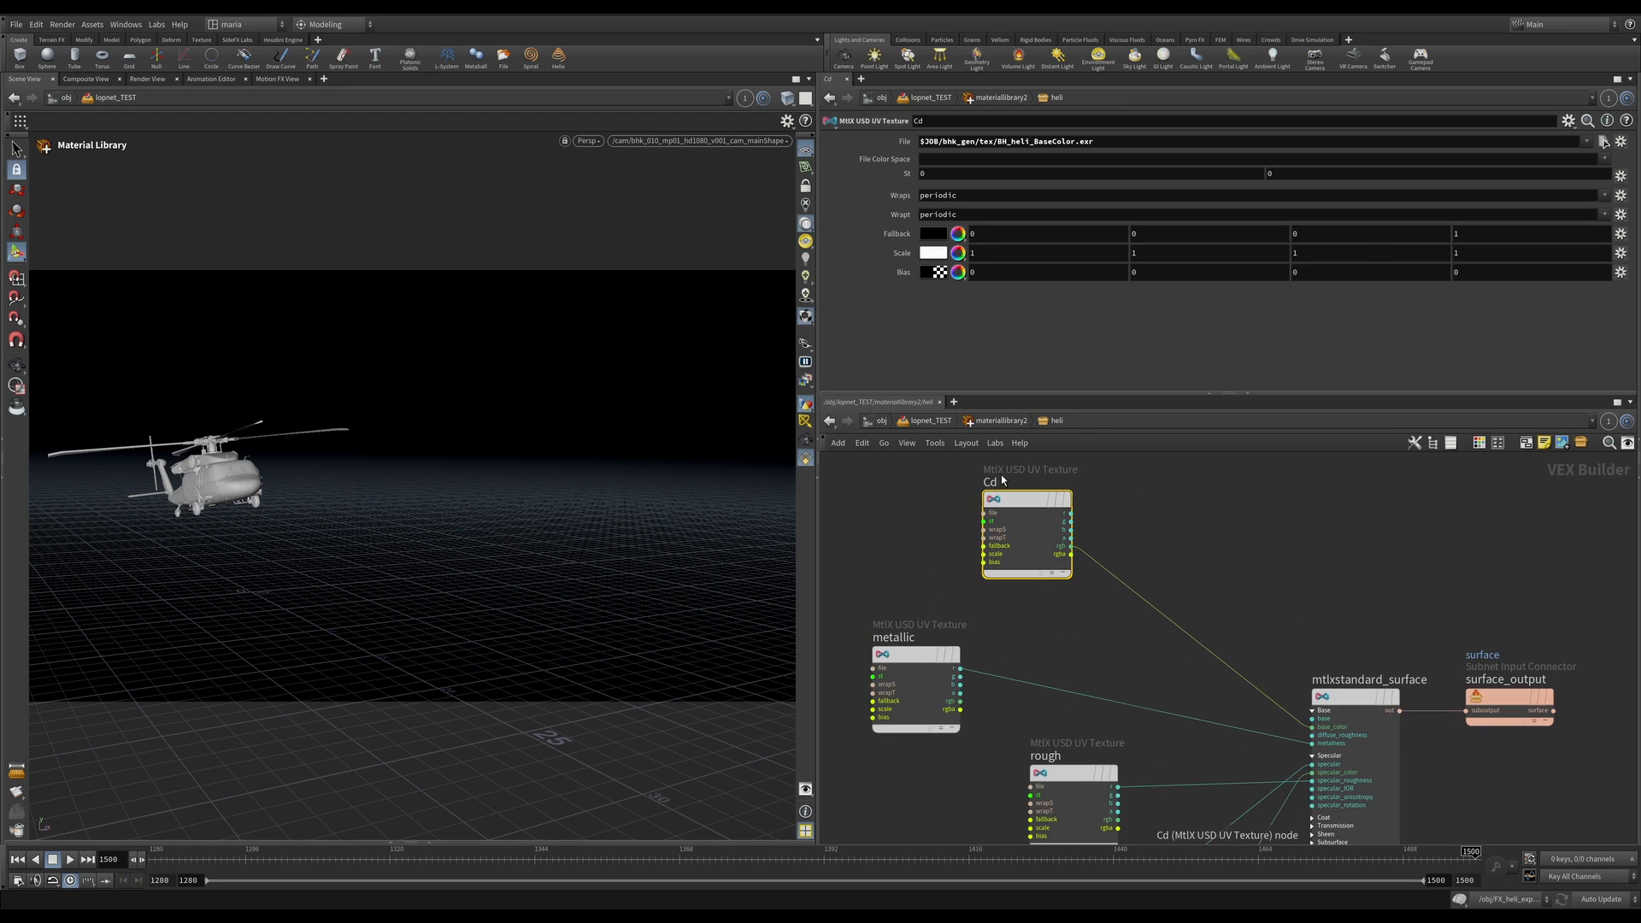
mouse_move(1012, 493)
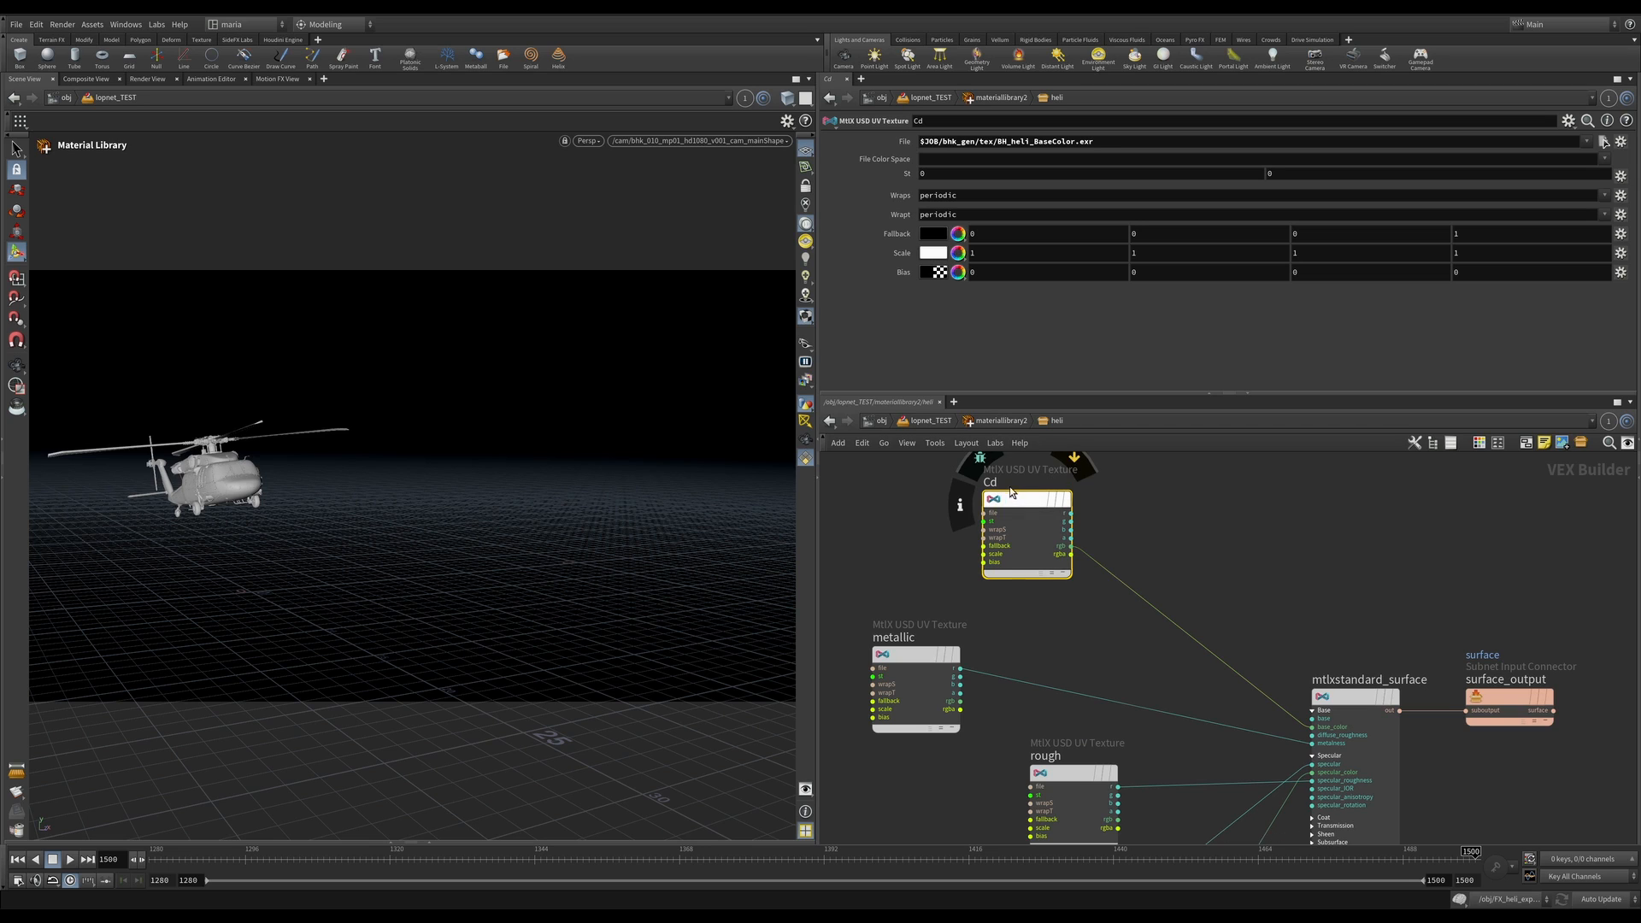
middle_drag(917, 594, 907, 443)
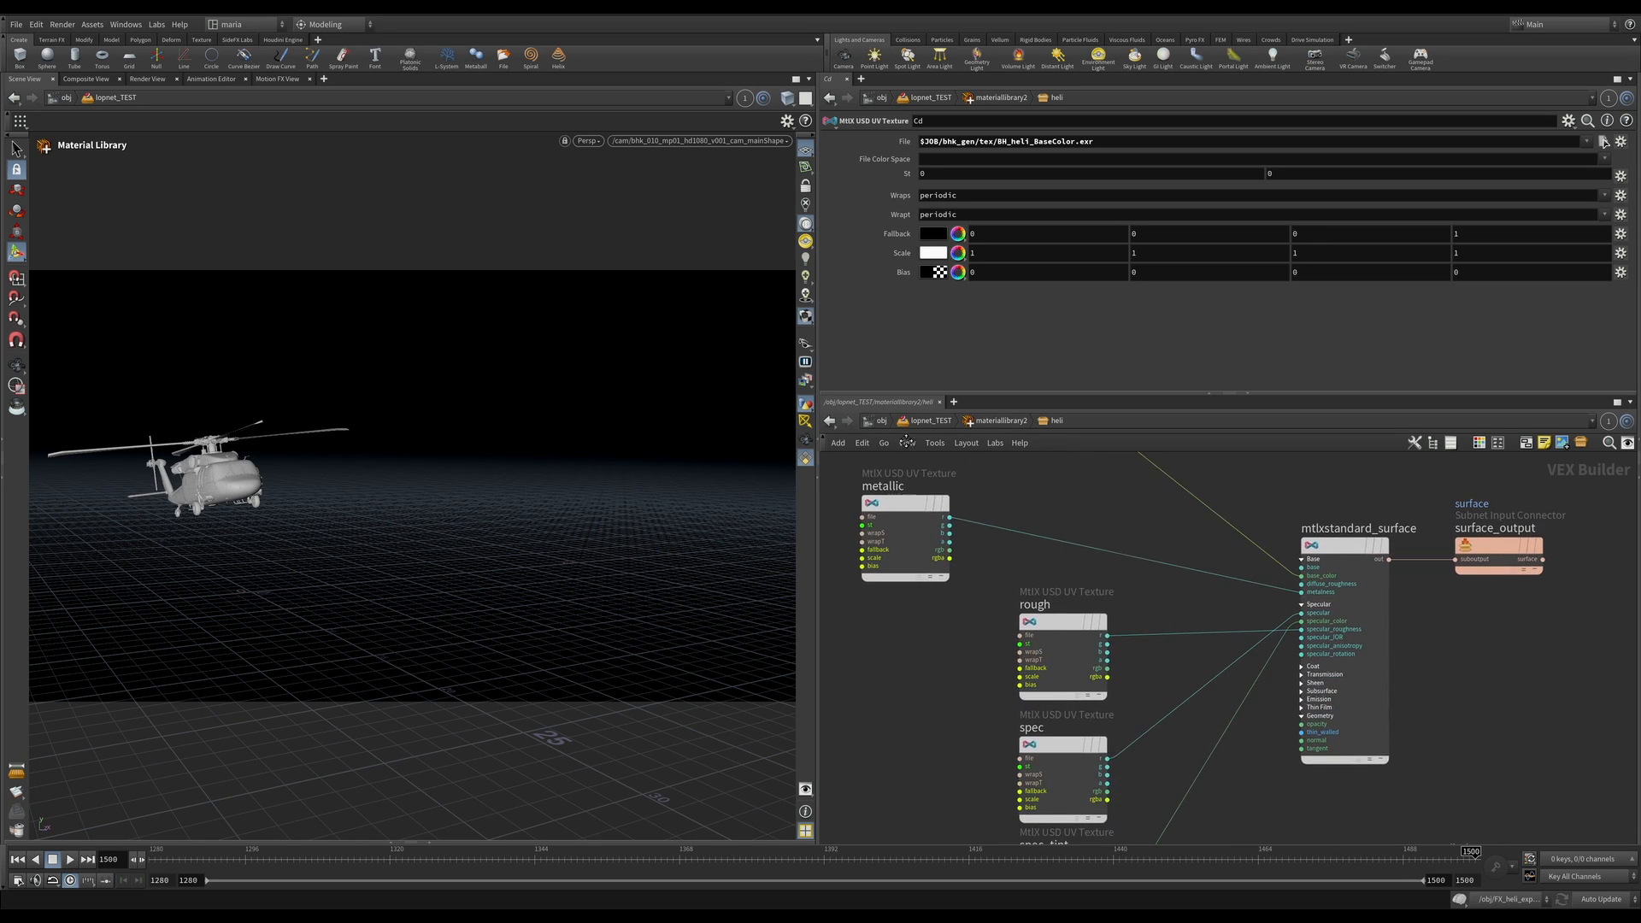
middle_drag(961, 694, 957, 510)
mouse_move(1035, 687)
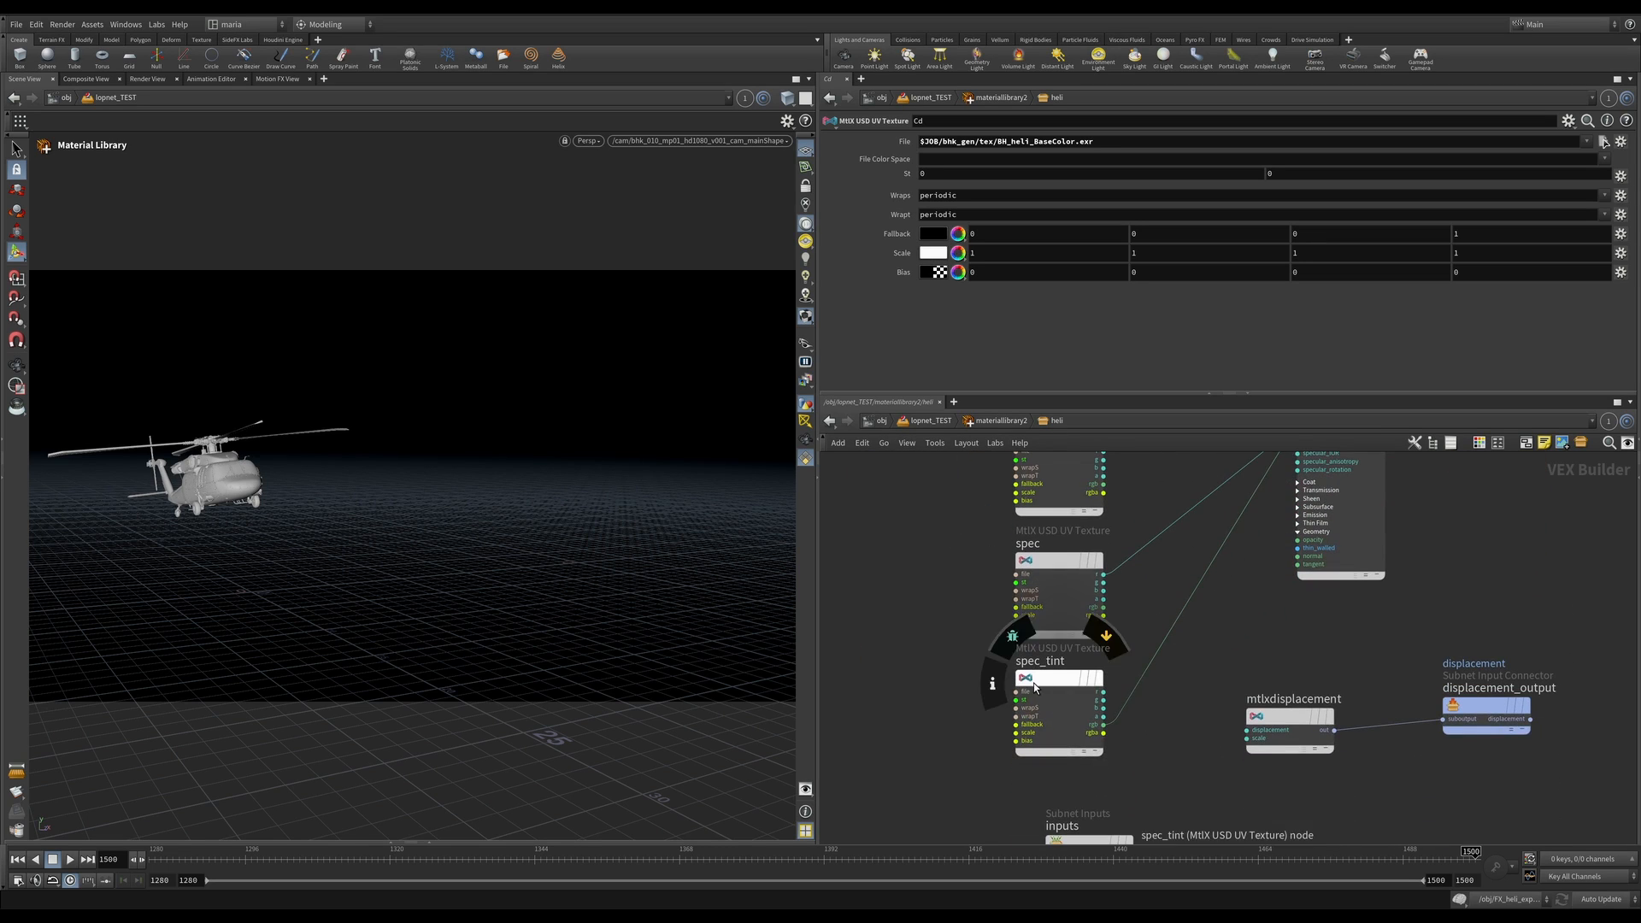
key(u)
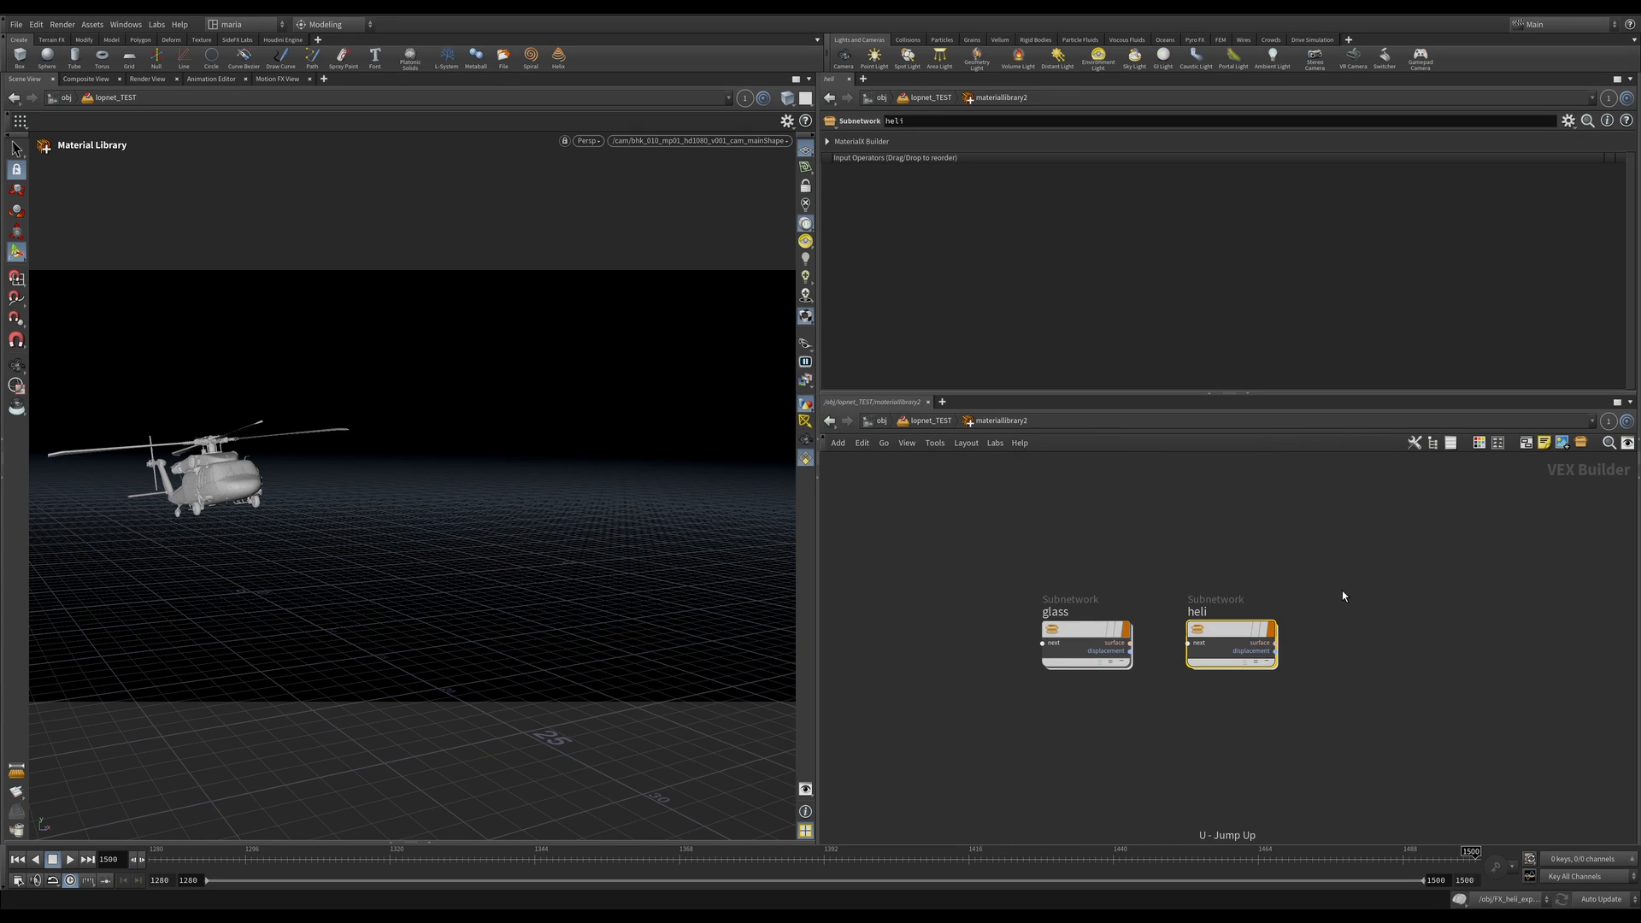
Step: Add a USD MaterialX Builder beside the heli material as a demonstration
key(Tab)
text(mat)
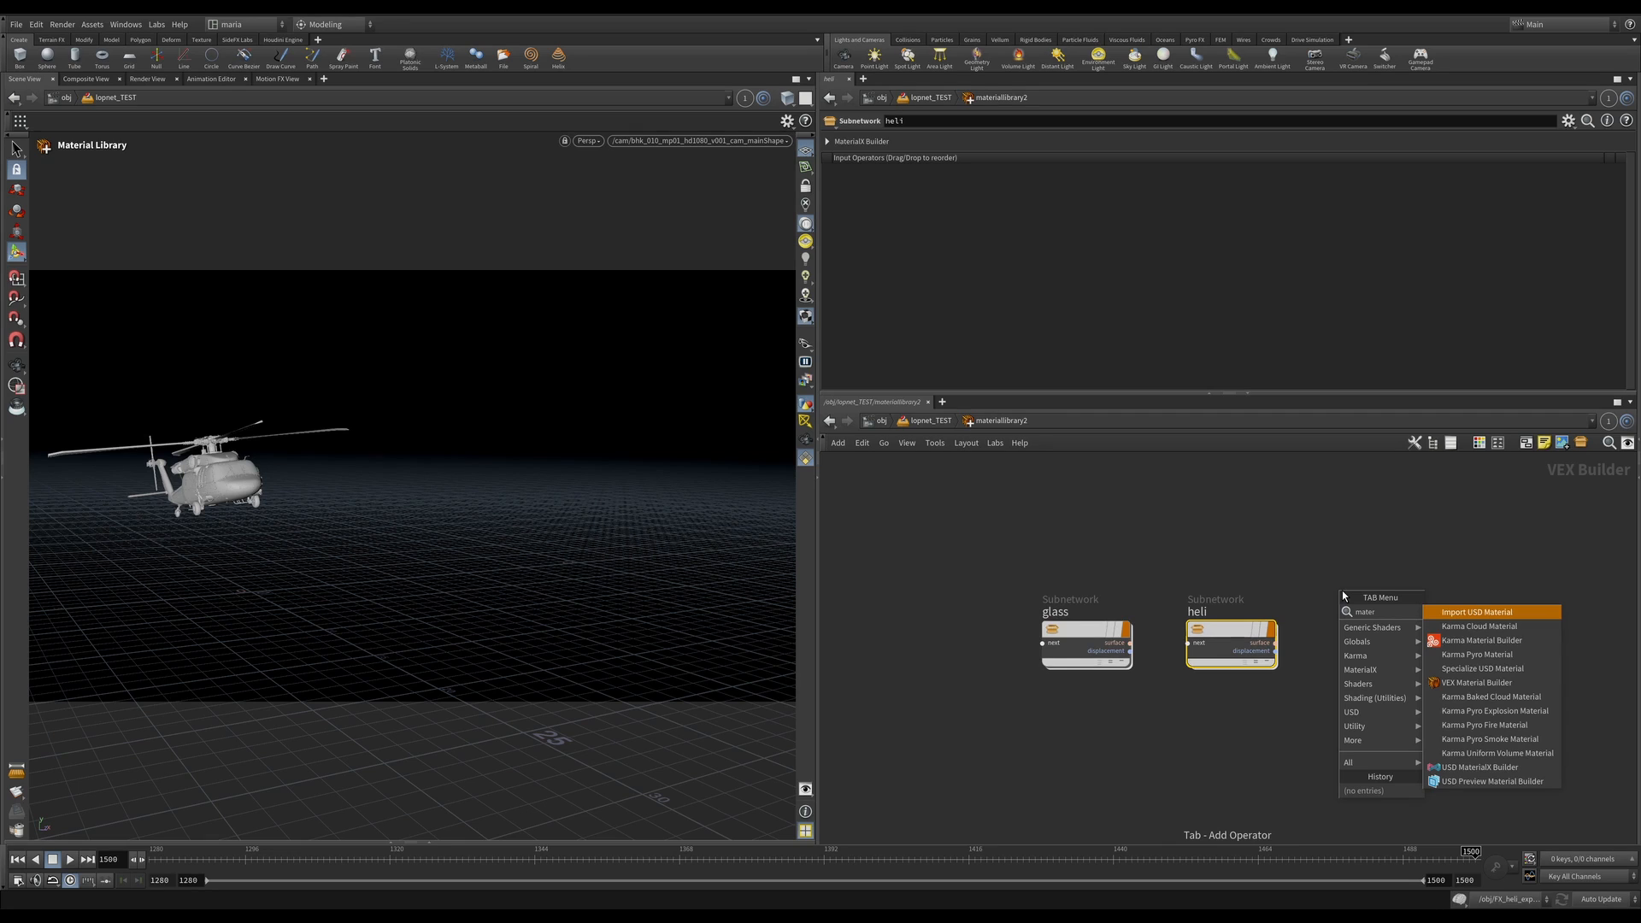
key(Down)
key(Down)
key(Down)
key(Down)
key(Down)
key(Down)
key(Down)
key(Down)
key(Down)
key(Down)
key(Down)
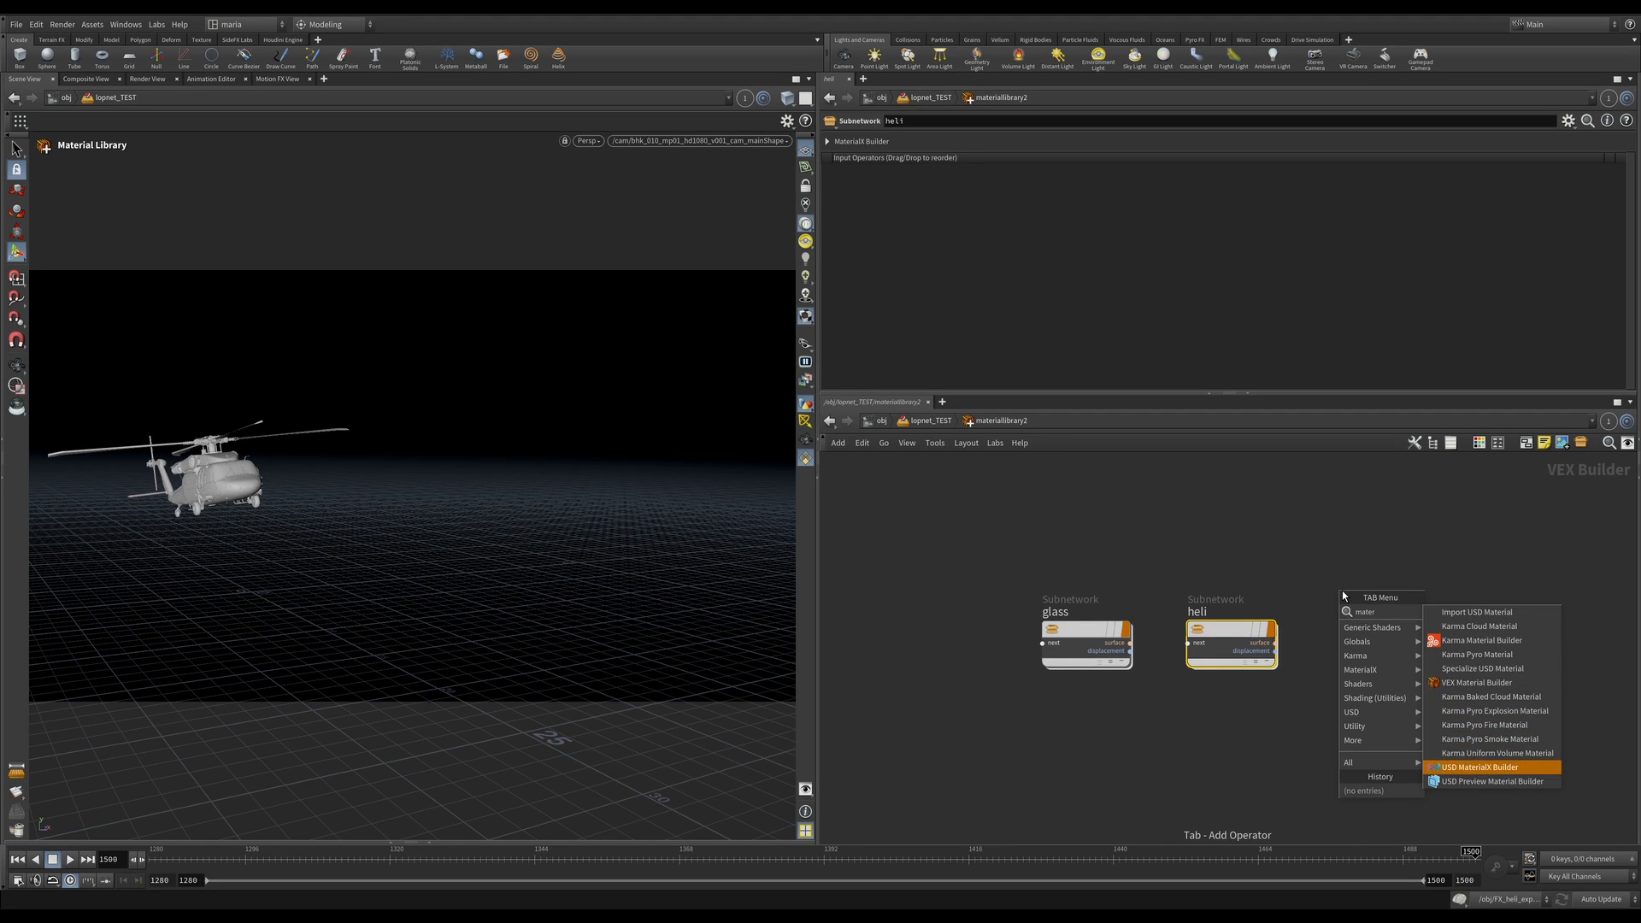
key(Return)
click(1341, 594)
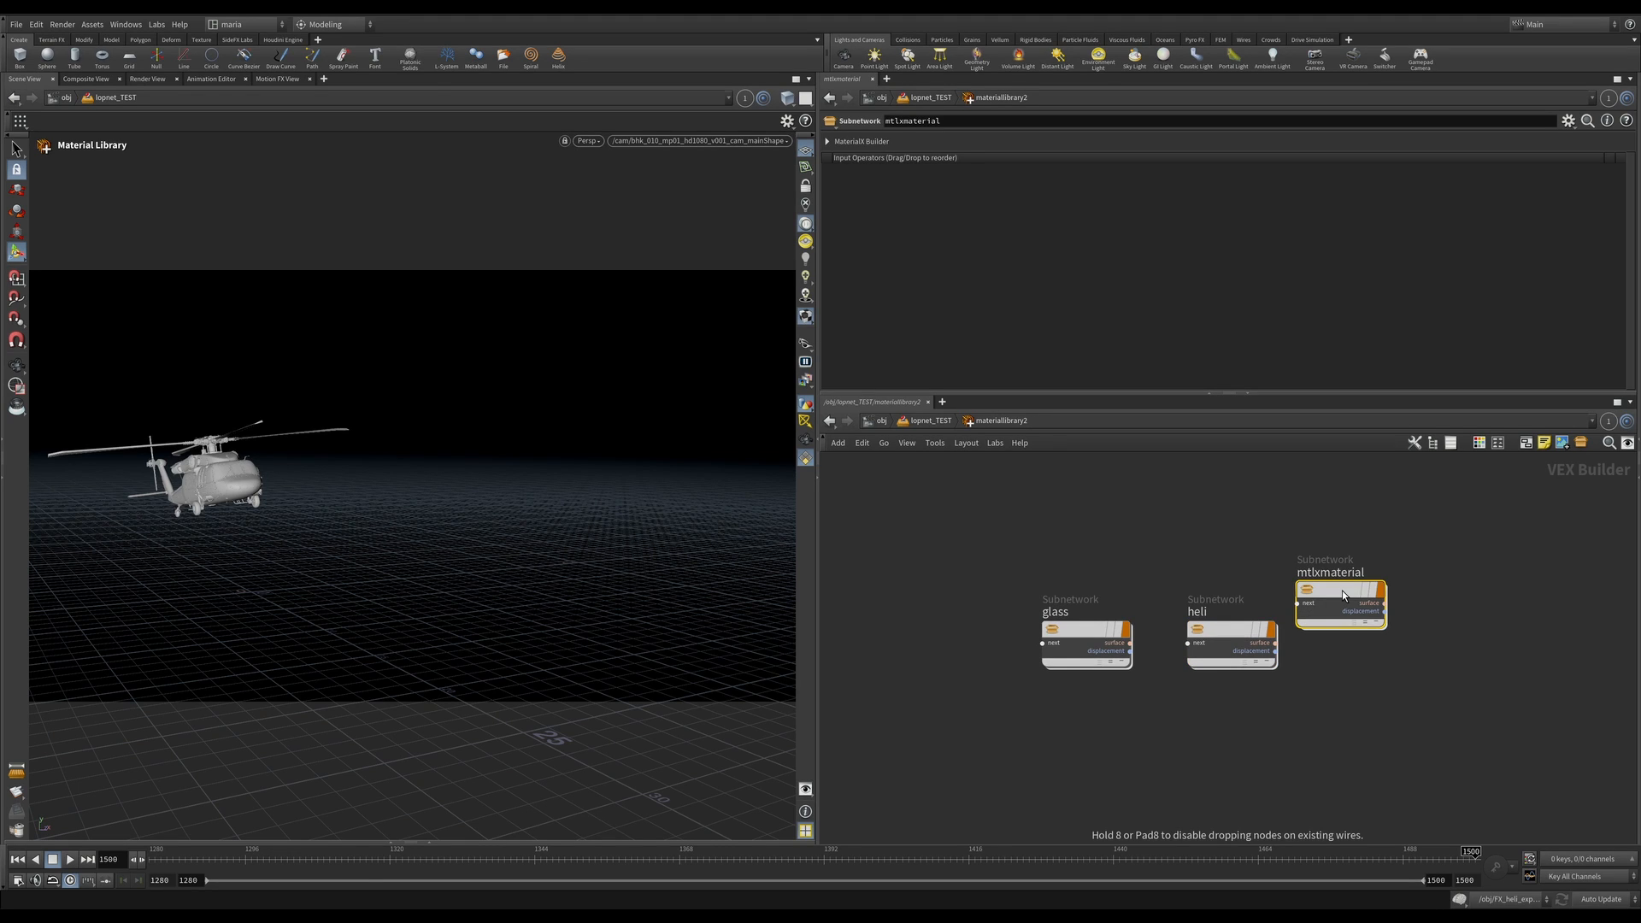
Step: Look inside the new MaterialX builder and delete it from the material library
double_click(1342, 592)
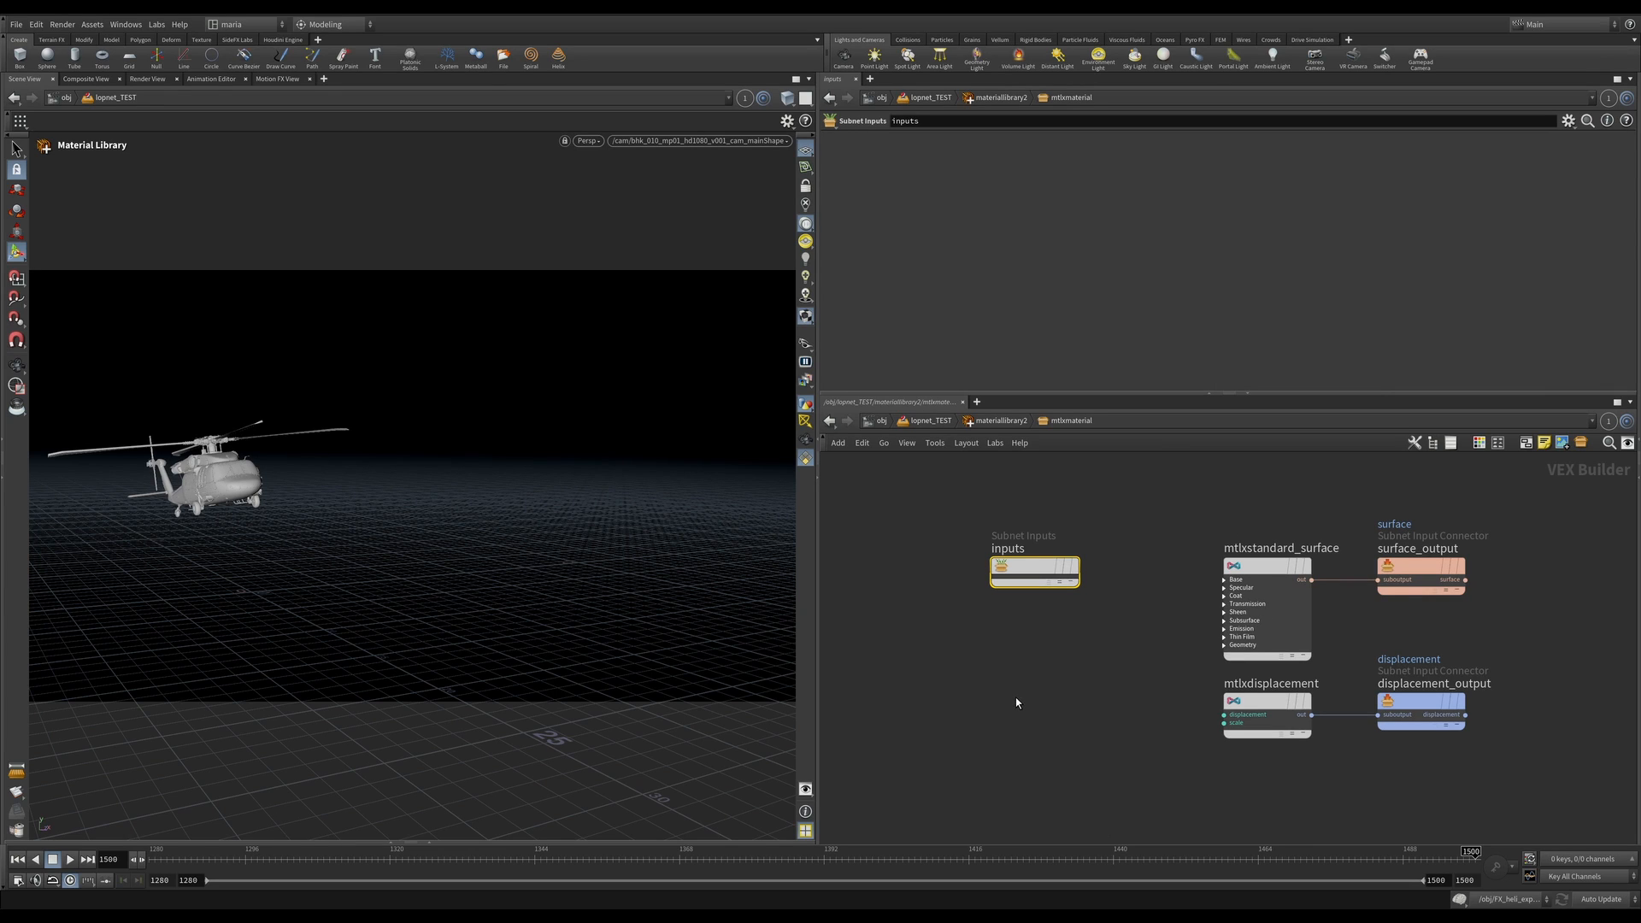
key(u)
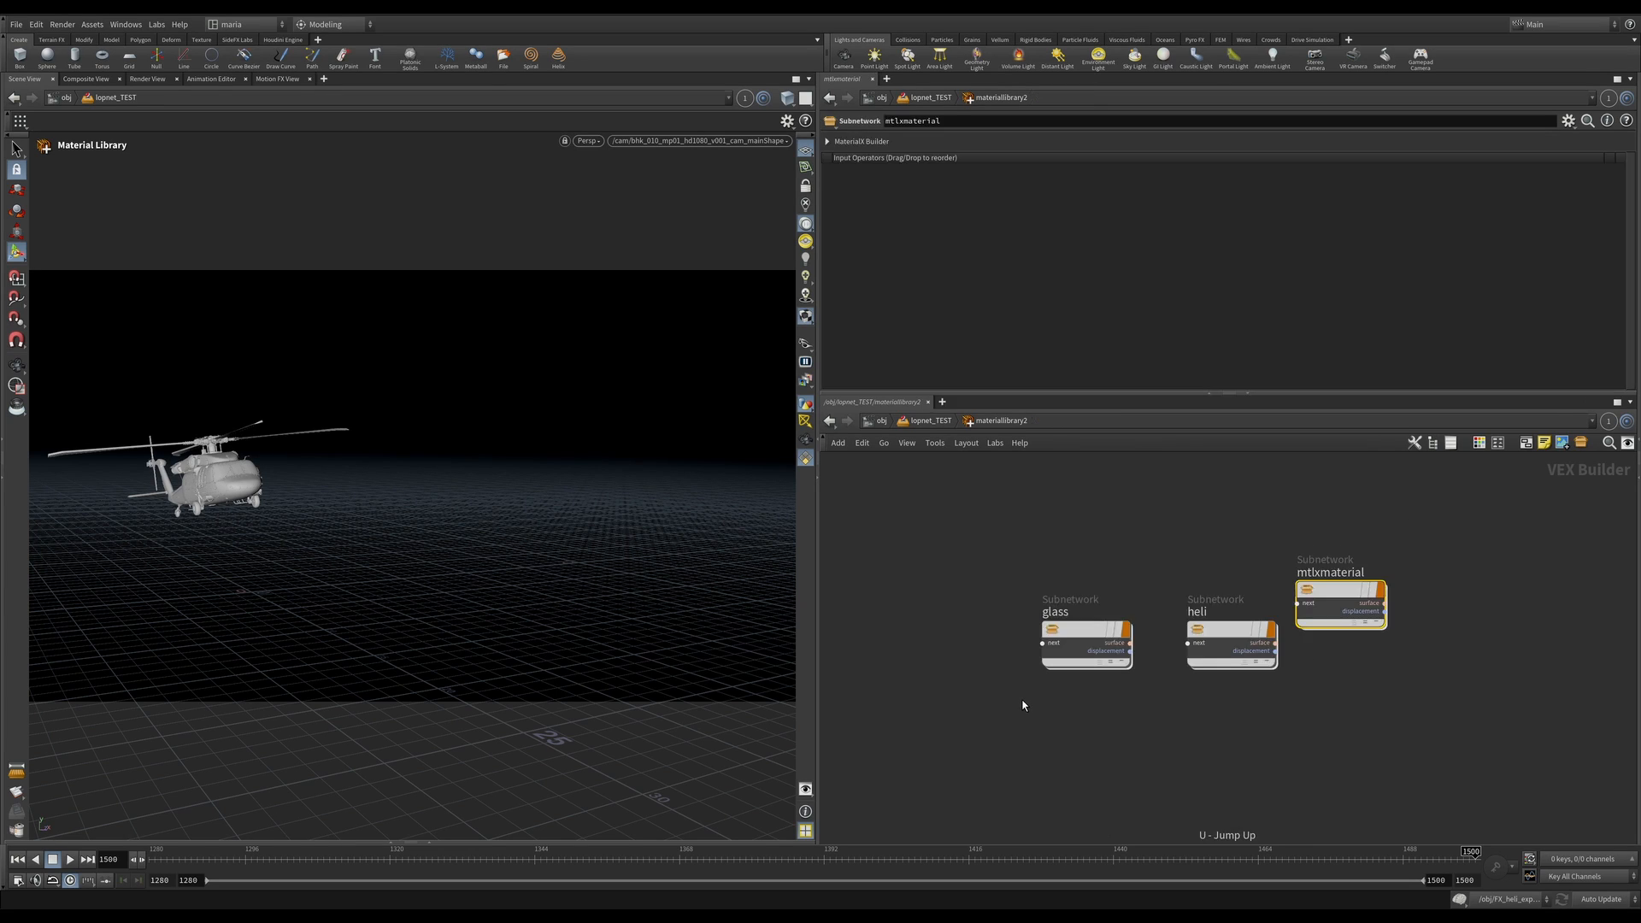
key(Delete)
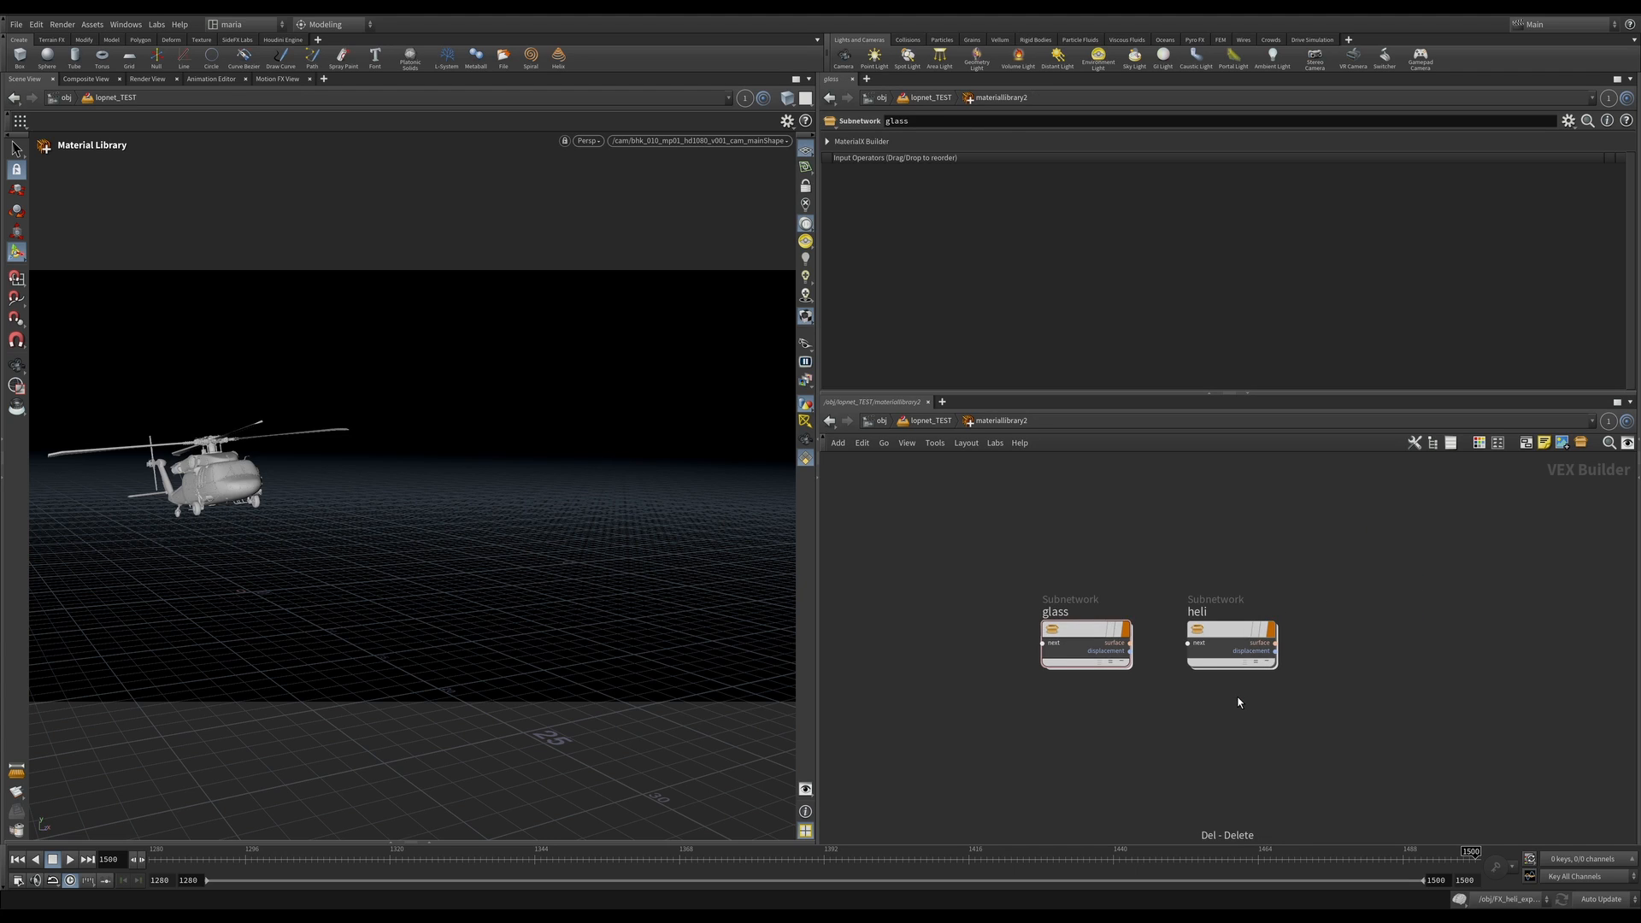
Step: Return to the LOP network, set the display flag on assignmaterial1 and show its parameters
key(u)
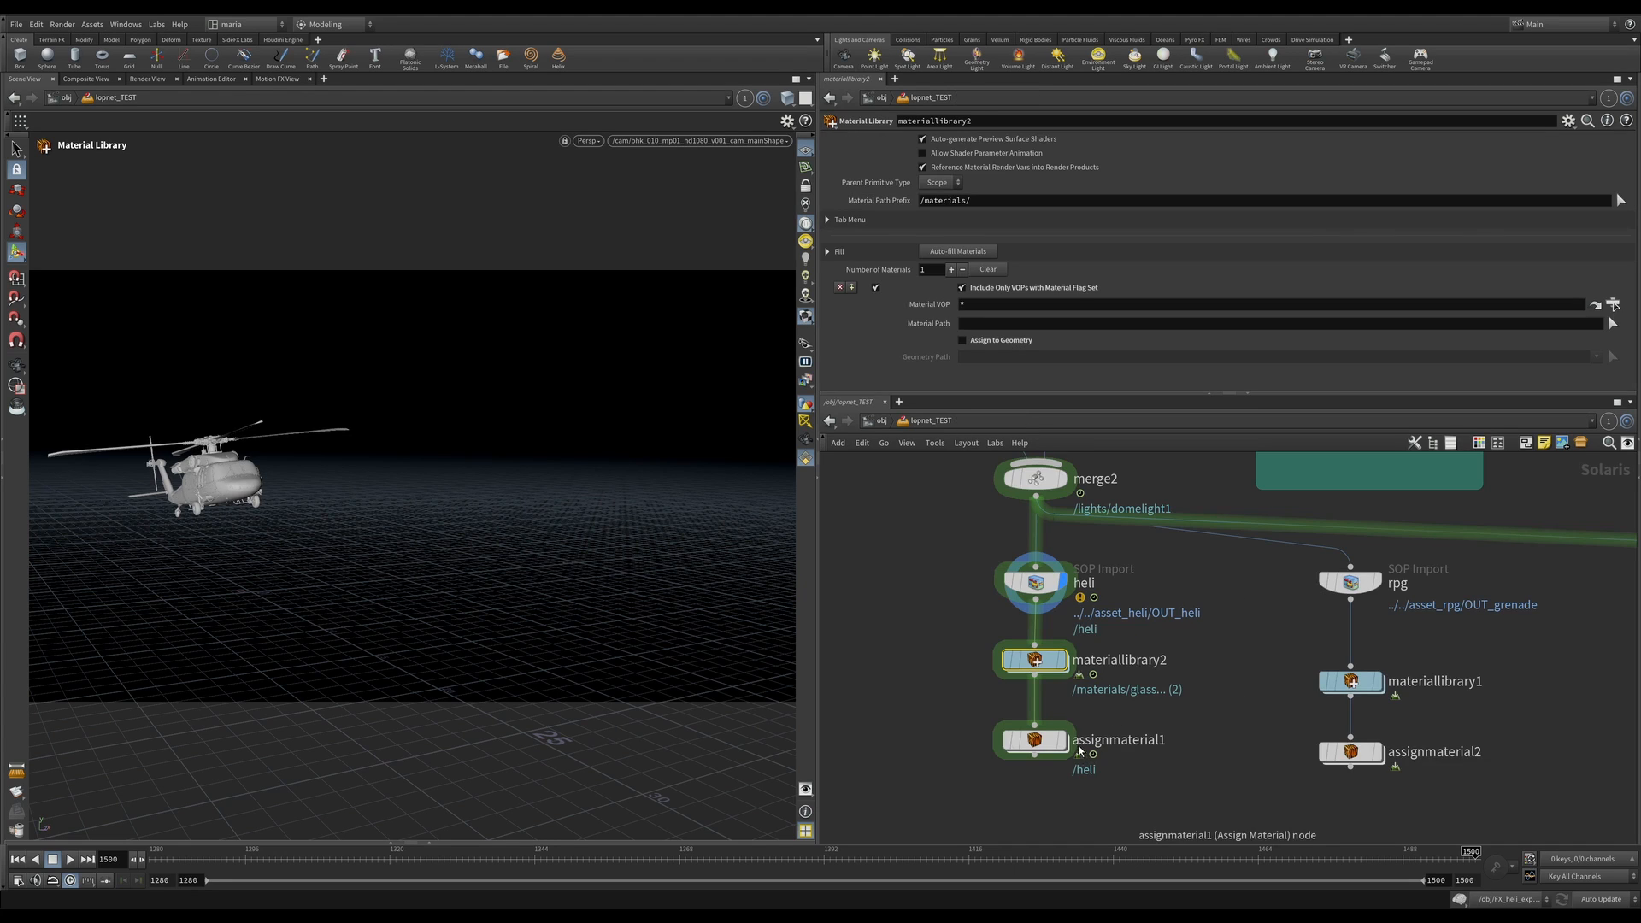
click(1044, 740)
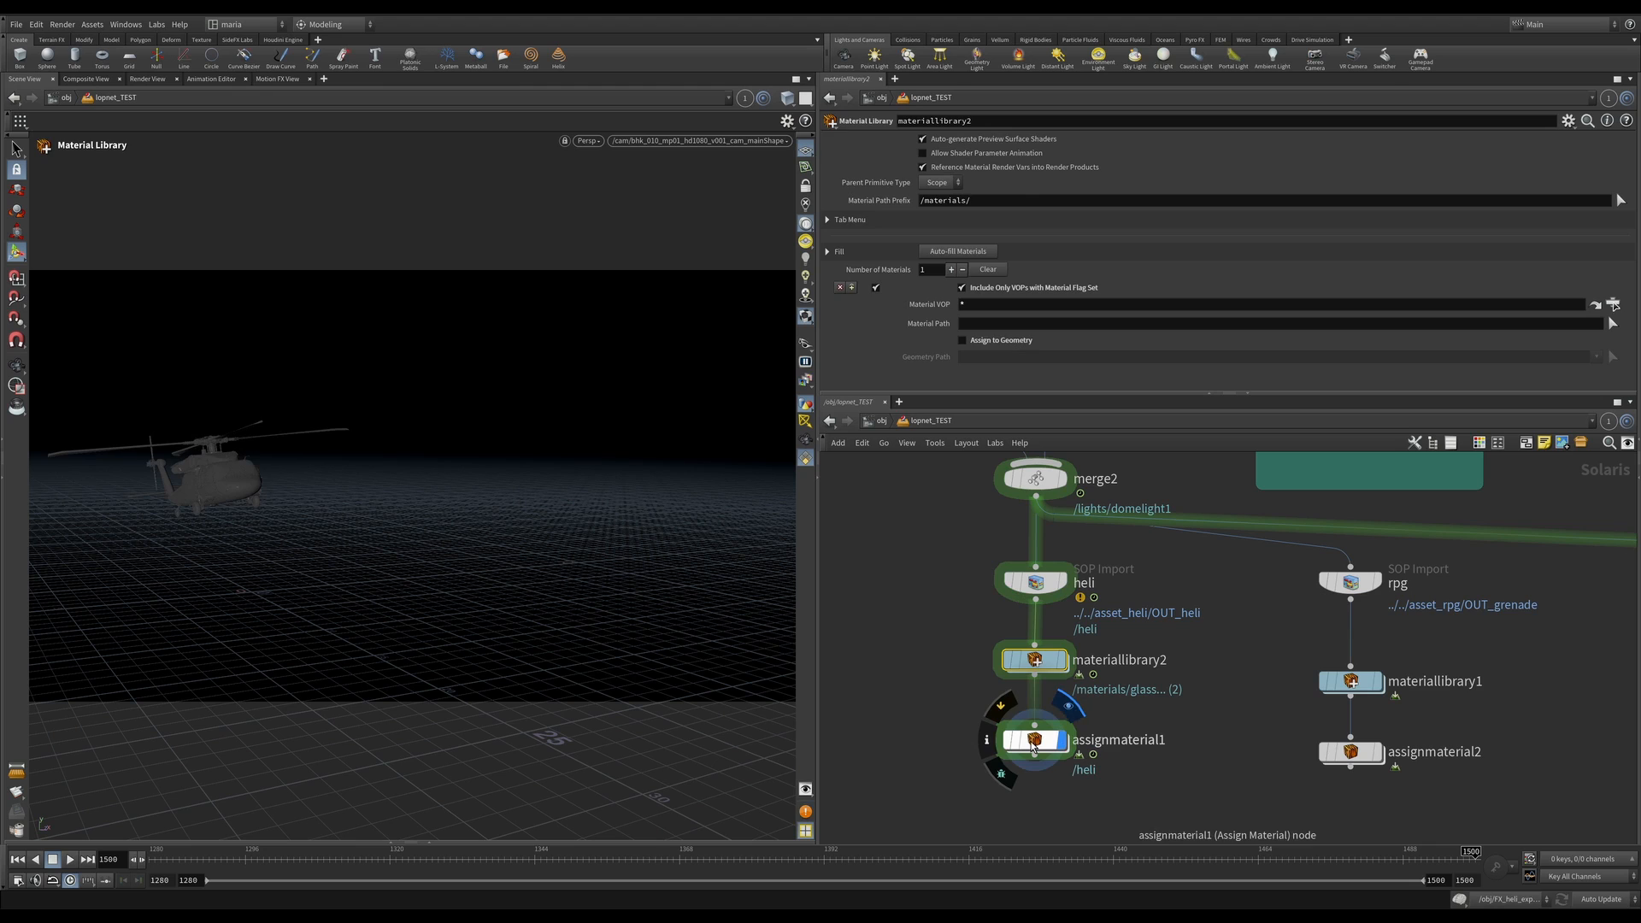
click(1038, 740)
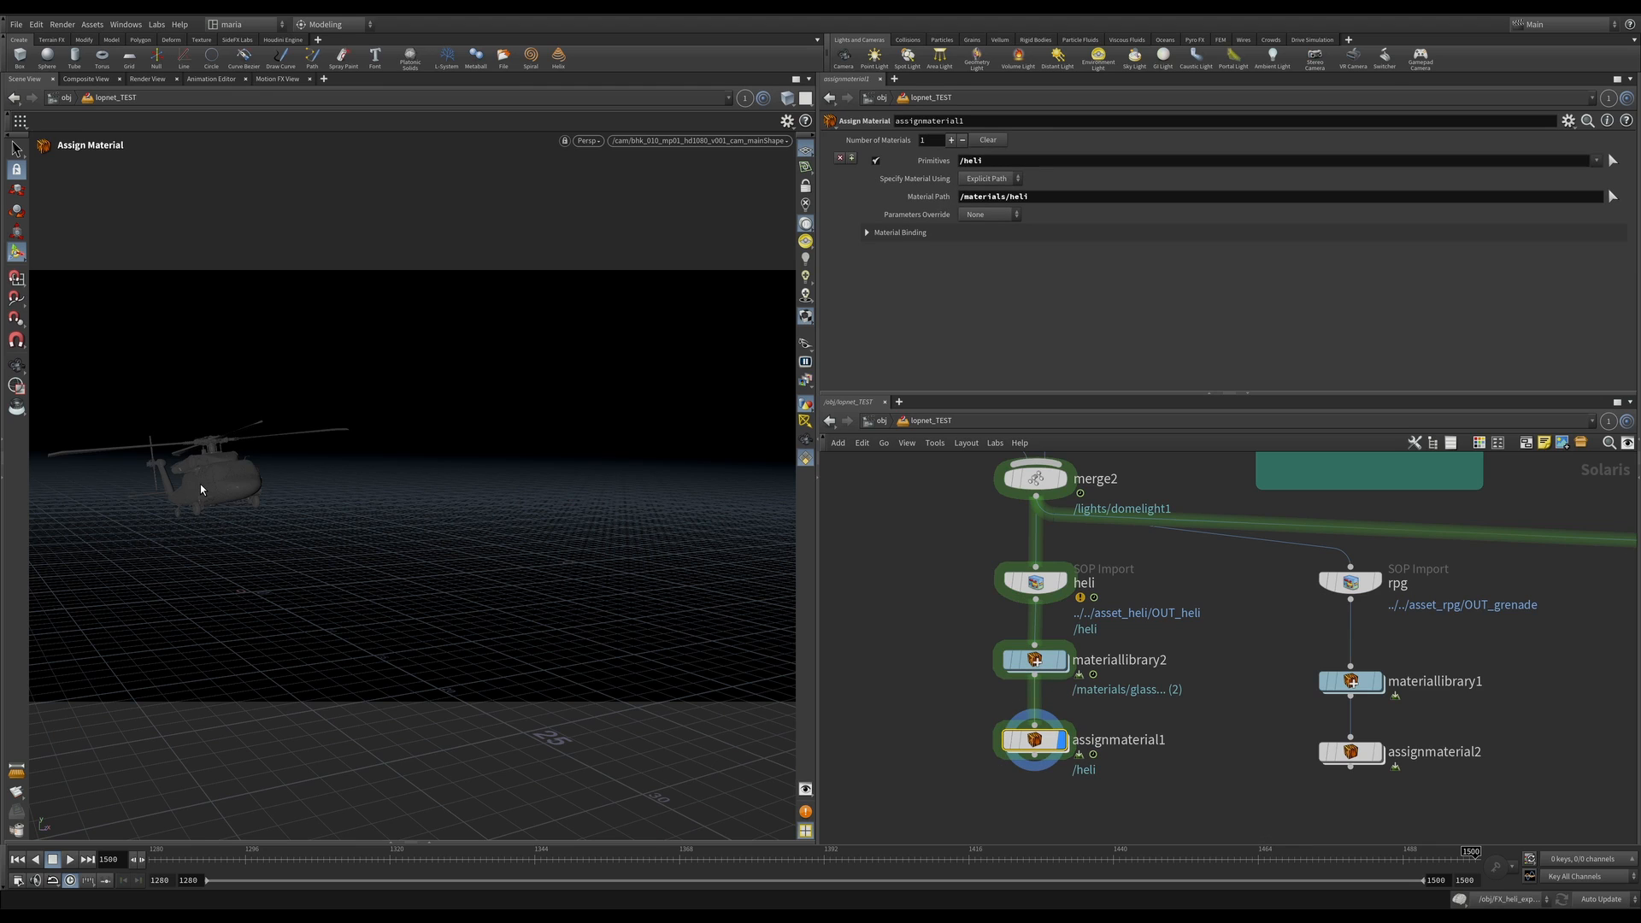
Step: Reveal the scene graph pane below the viewport and compare its heli primitive with the Assign Material primitives path
click(467, 845)
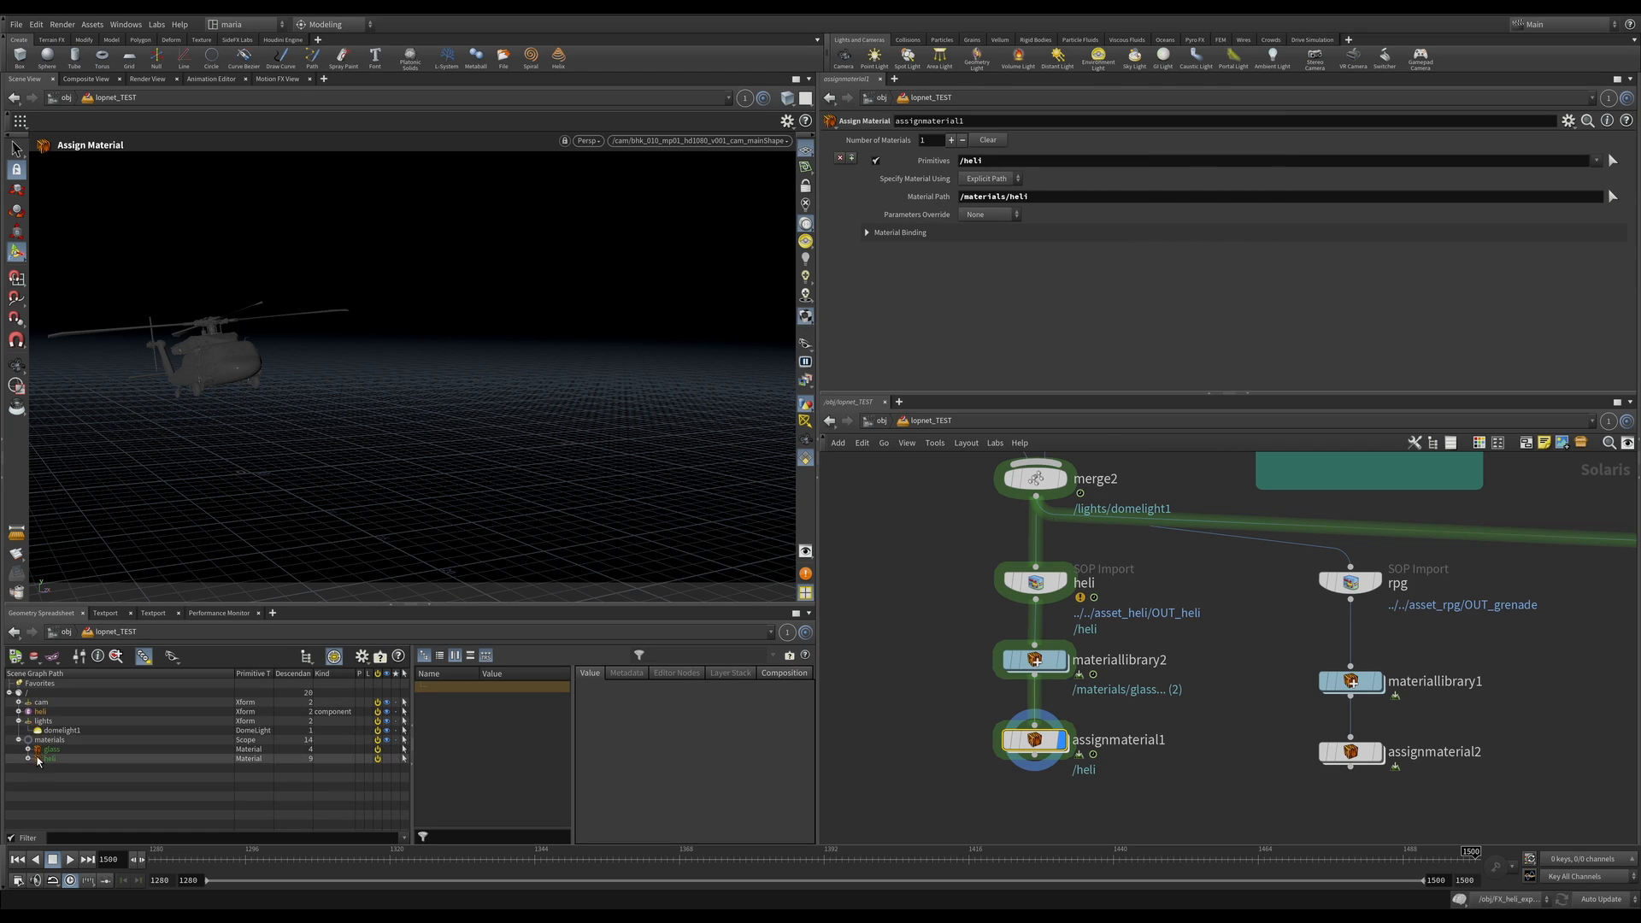
click(38, 712)
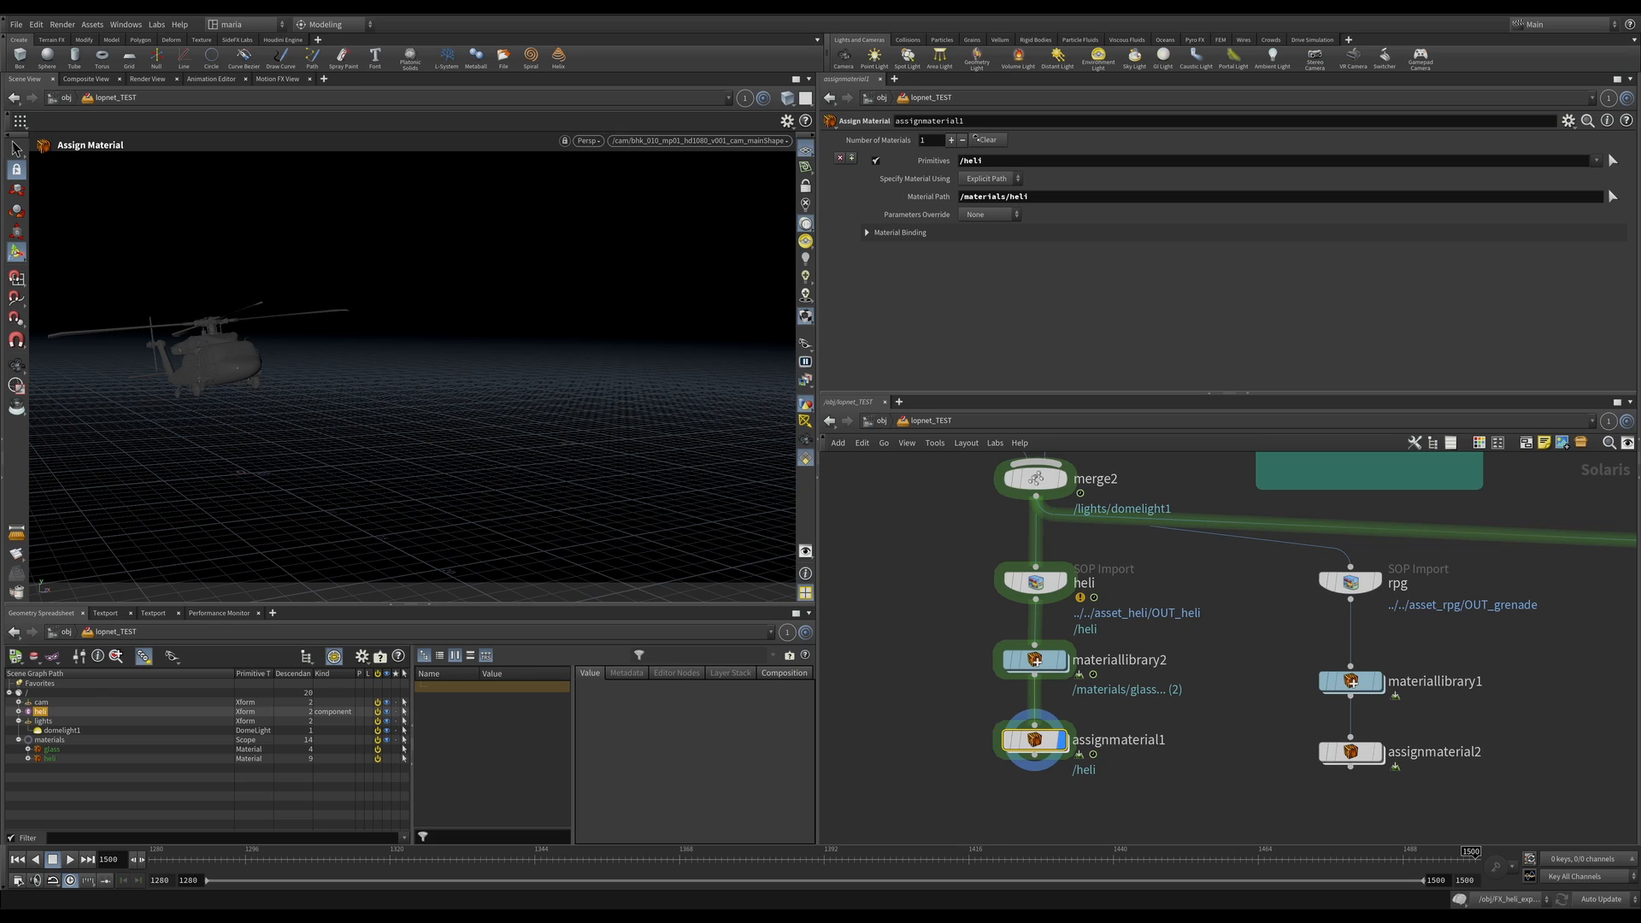
drag(997, 162, 1000, 166)
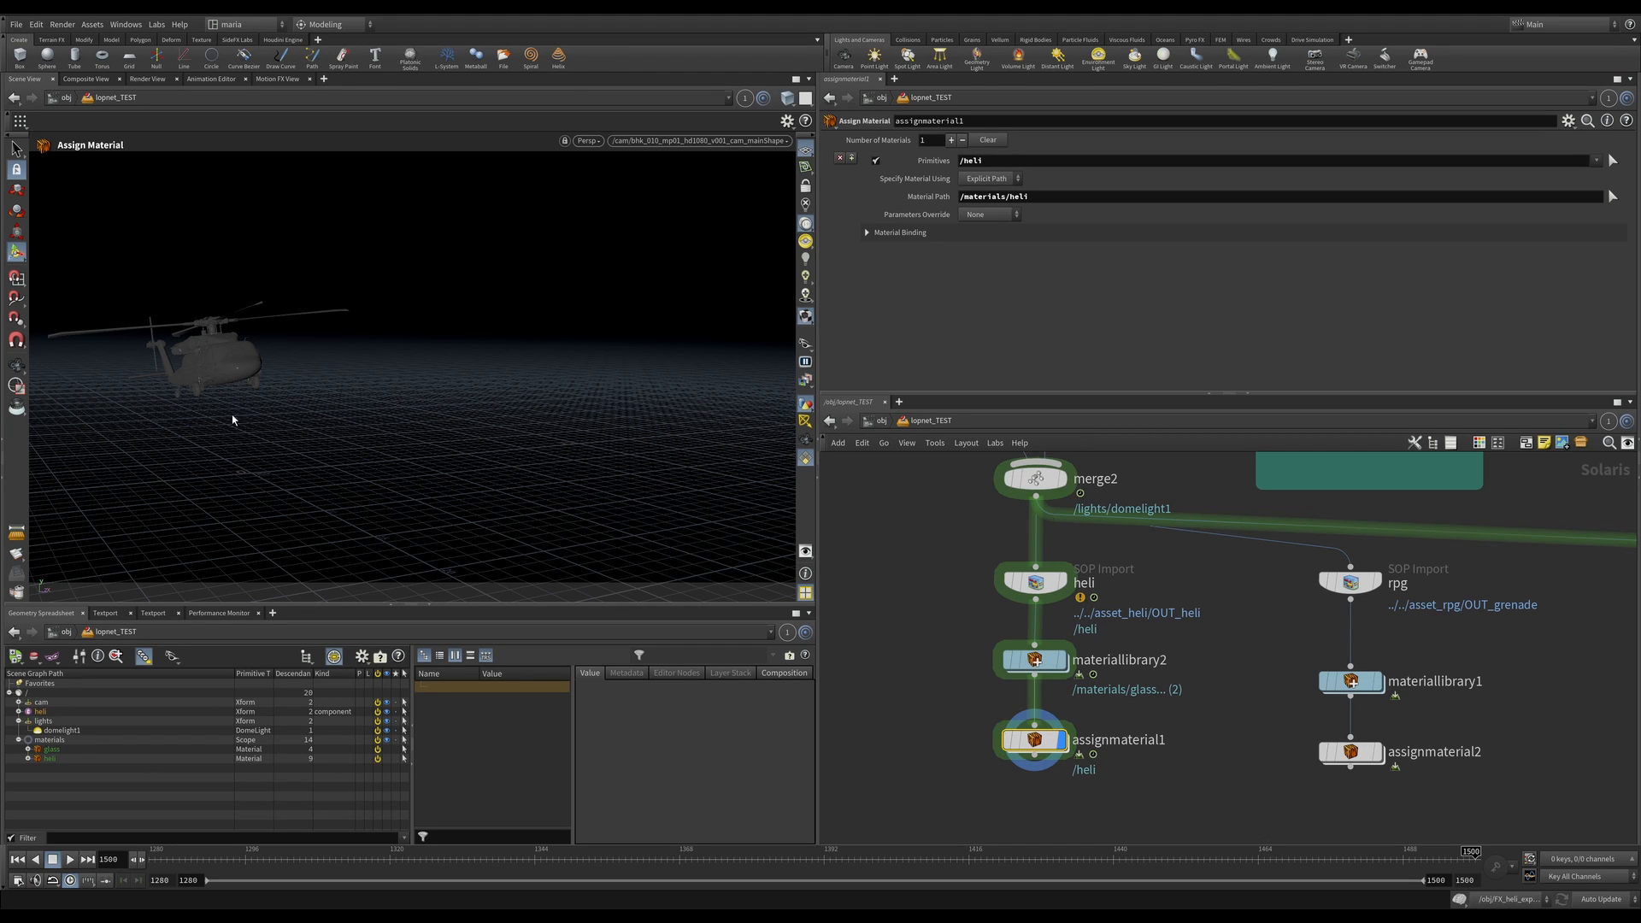
Step: Switch the viewport renderer to Karma XPU and inspect the textured helicopter up close from several angles
click(584, 141)
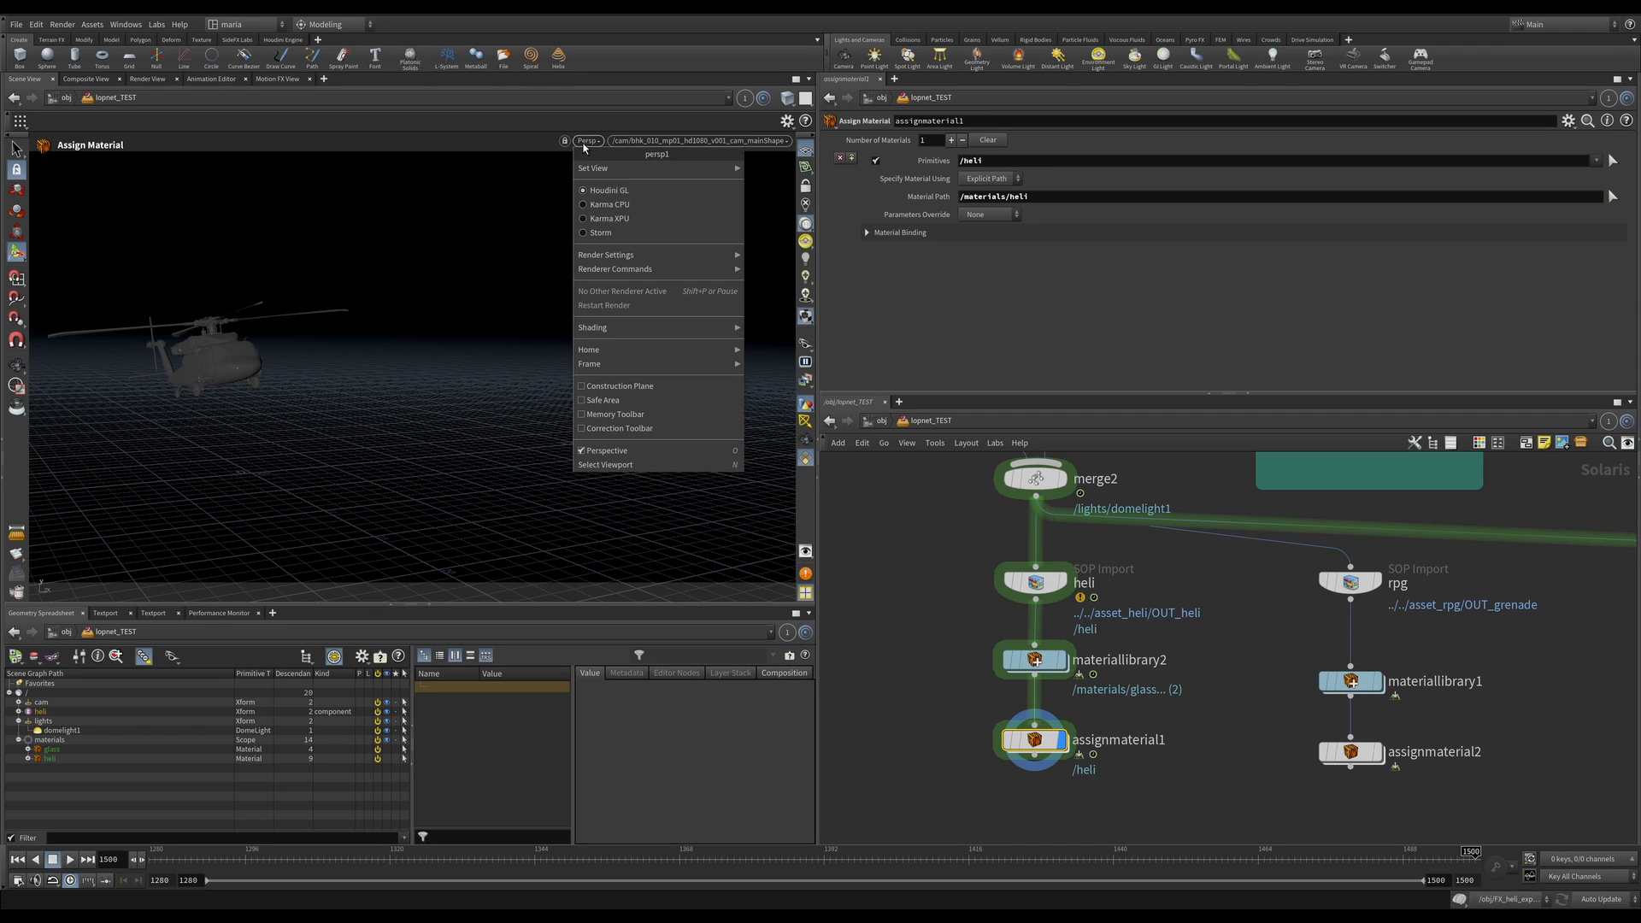
click(619, 220)
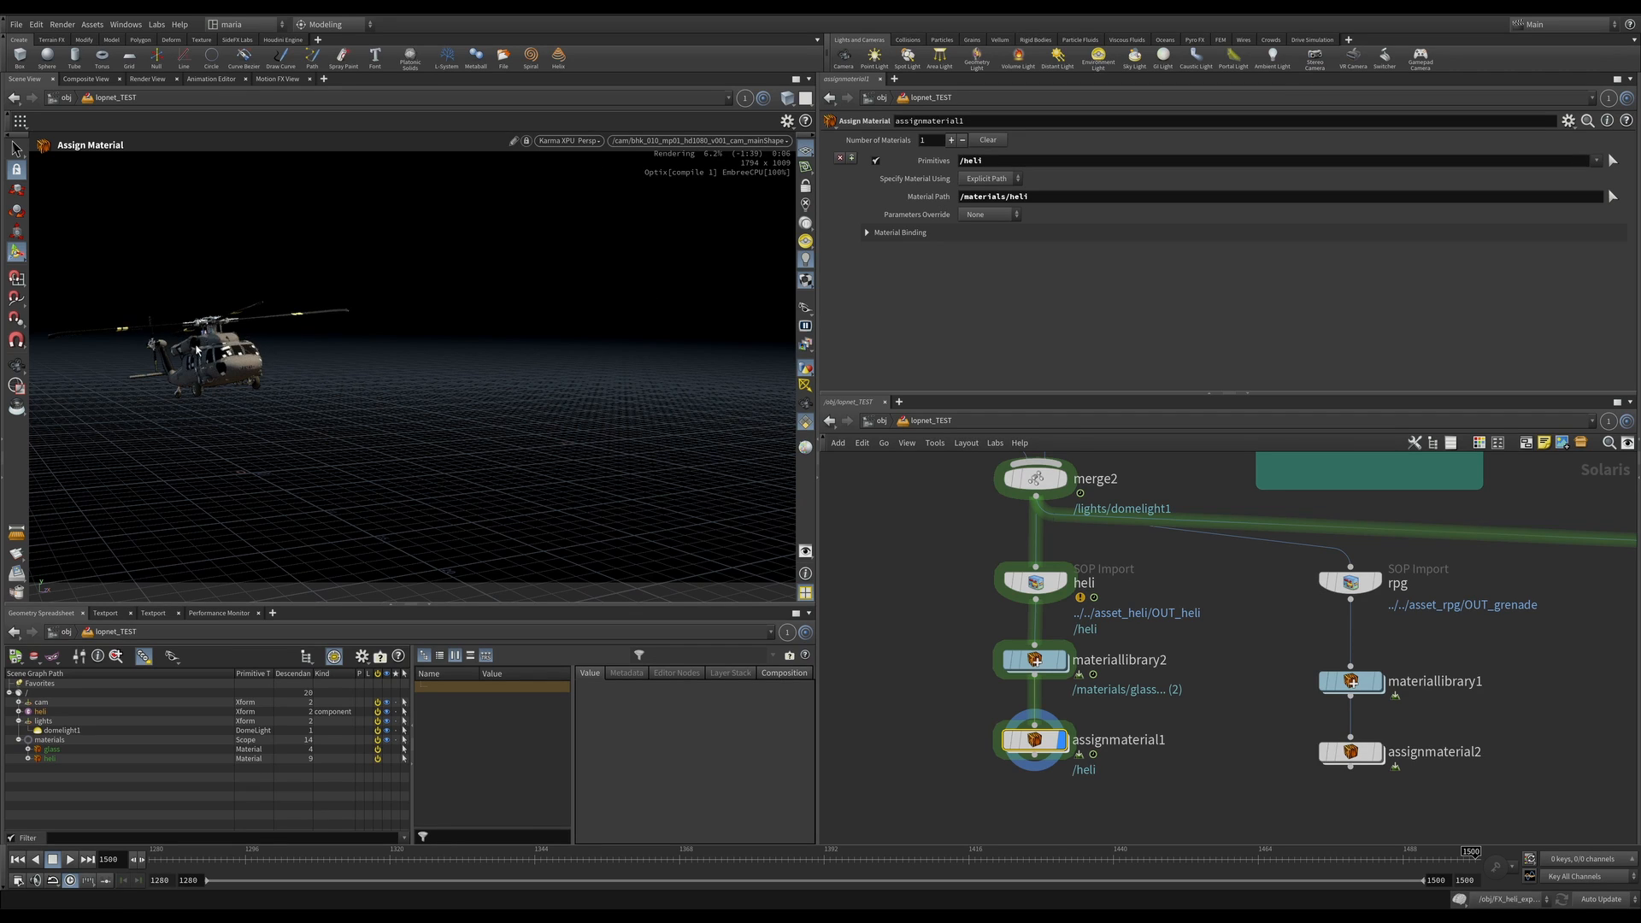
key(space+g)
drag(427, 291, 382, 309)
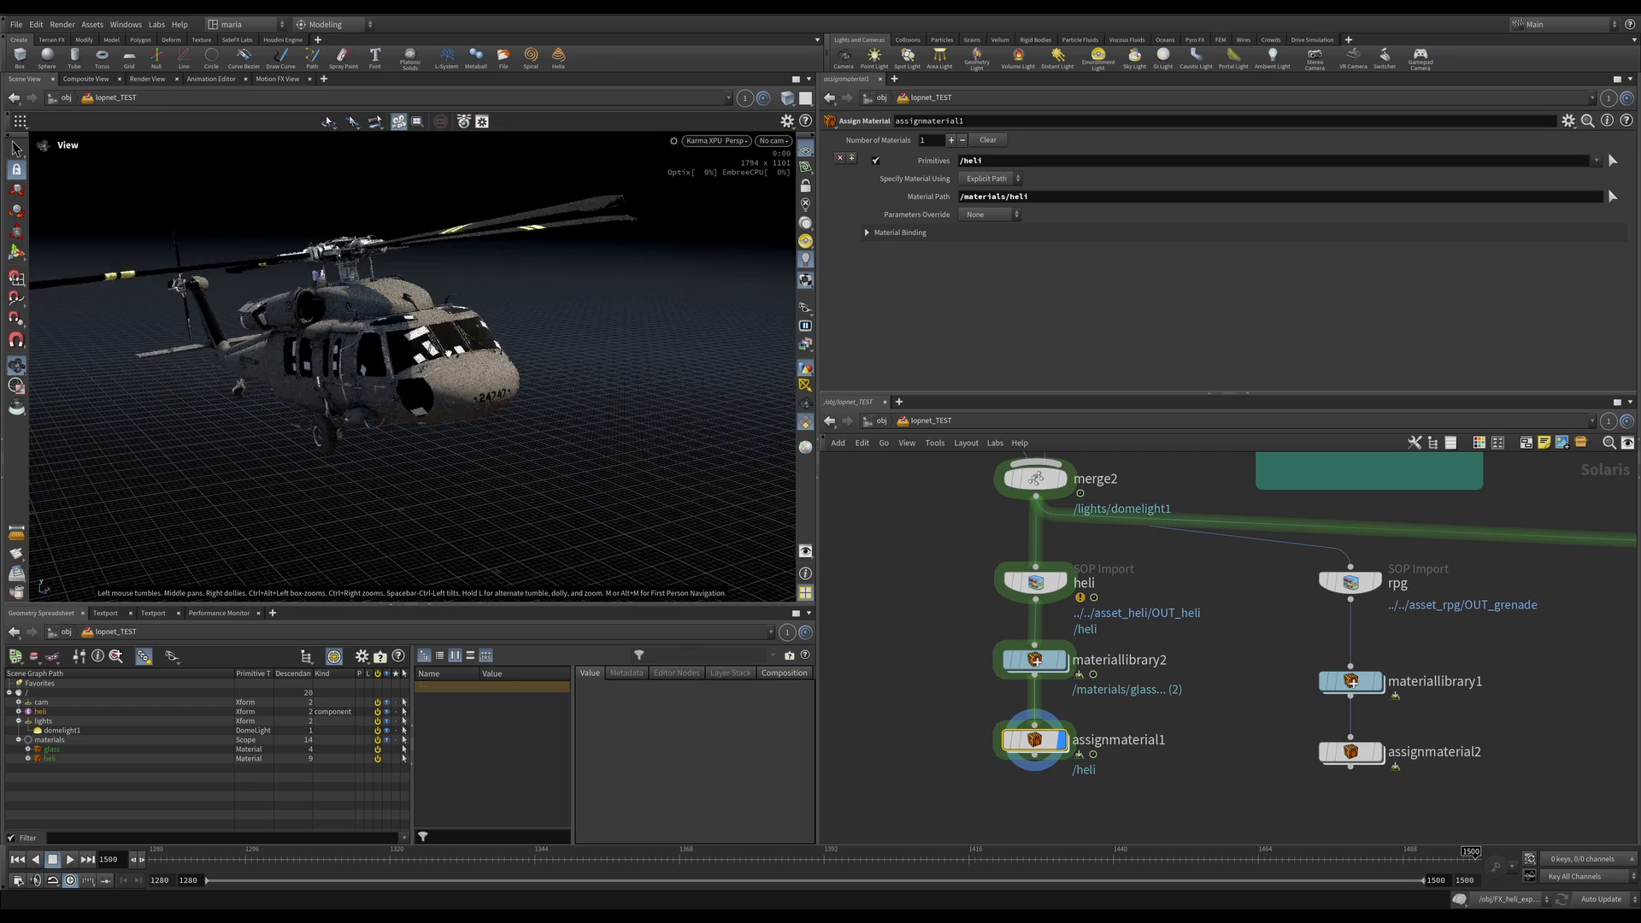
scroll(382, 309, up, 3)
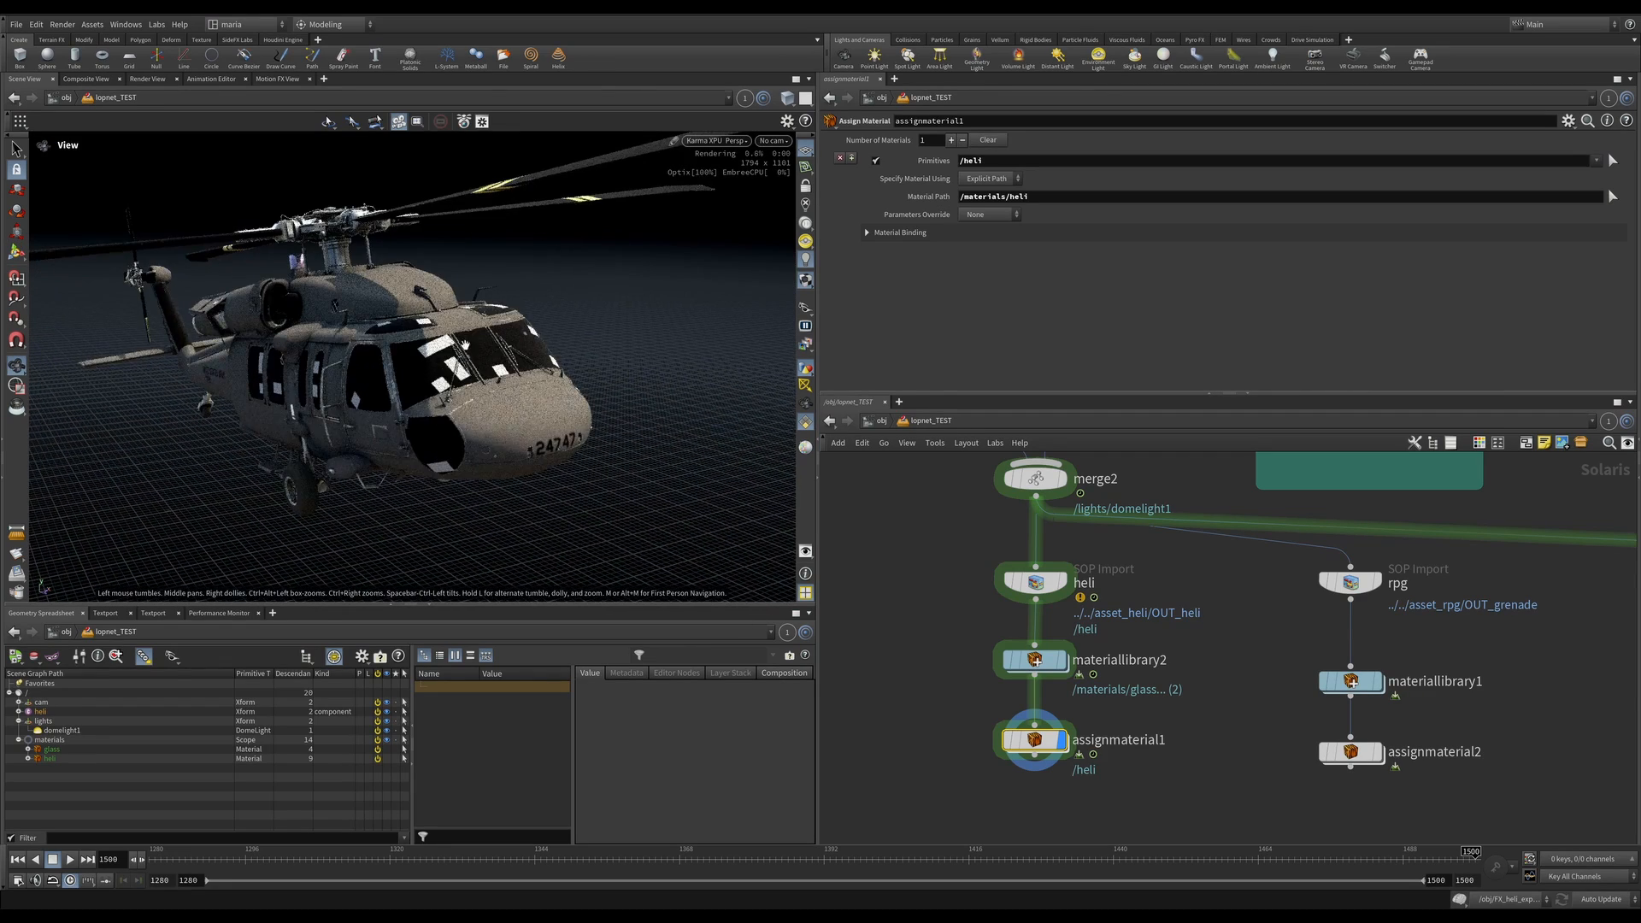
drag(442, 377, 396, 399)
key(Return)
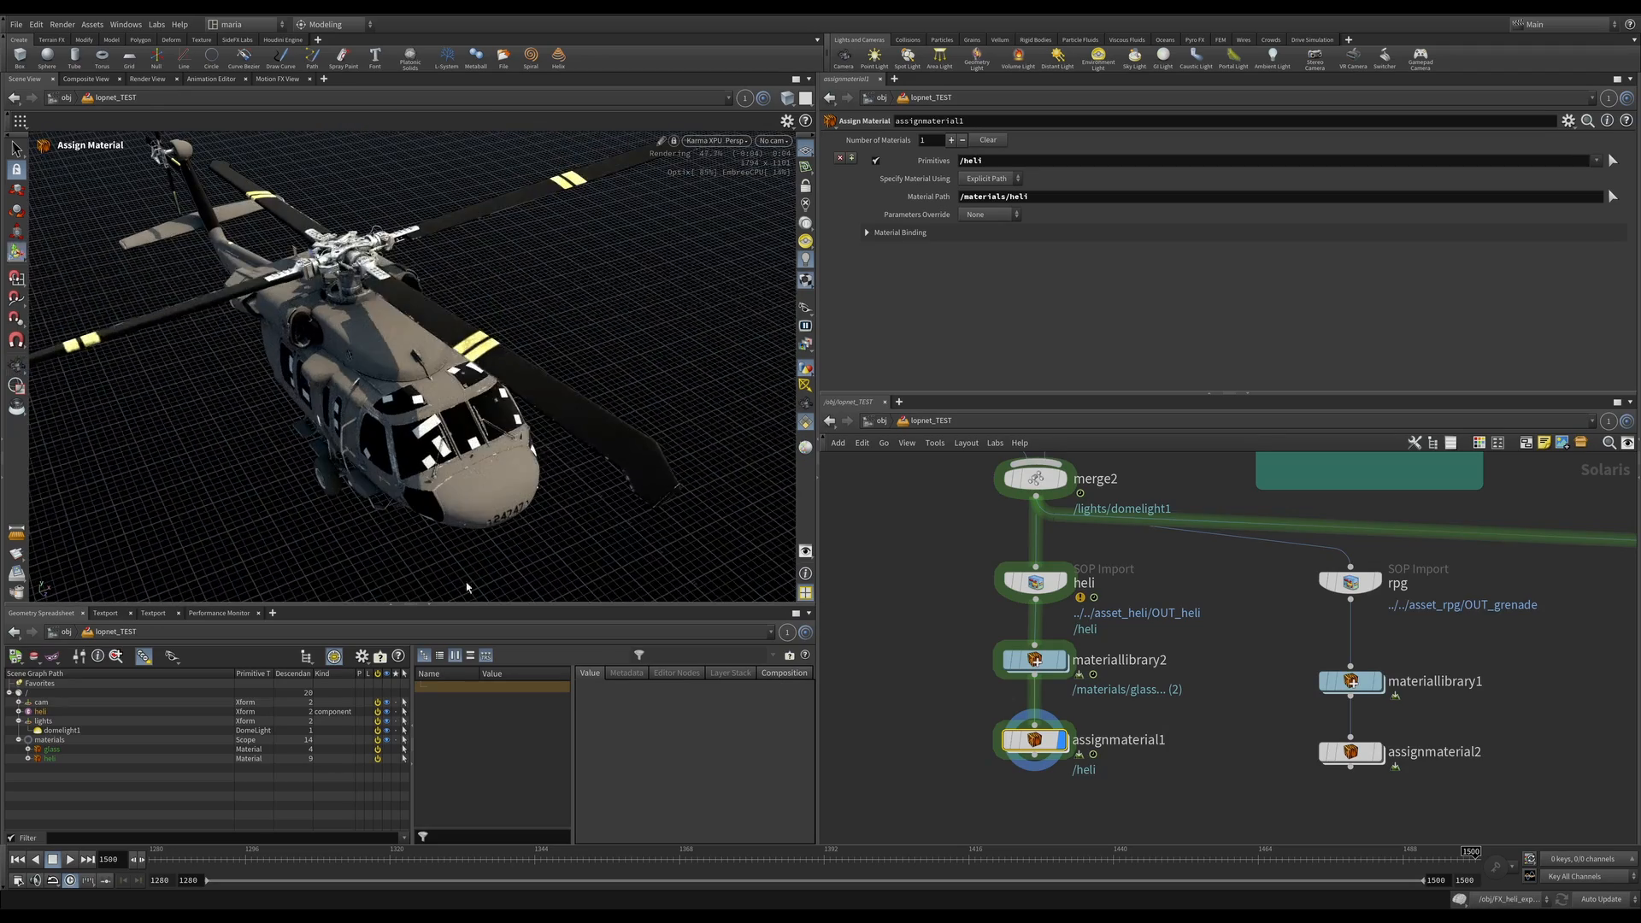
alt+drag(485, 467, 509, 411)
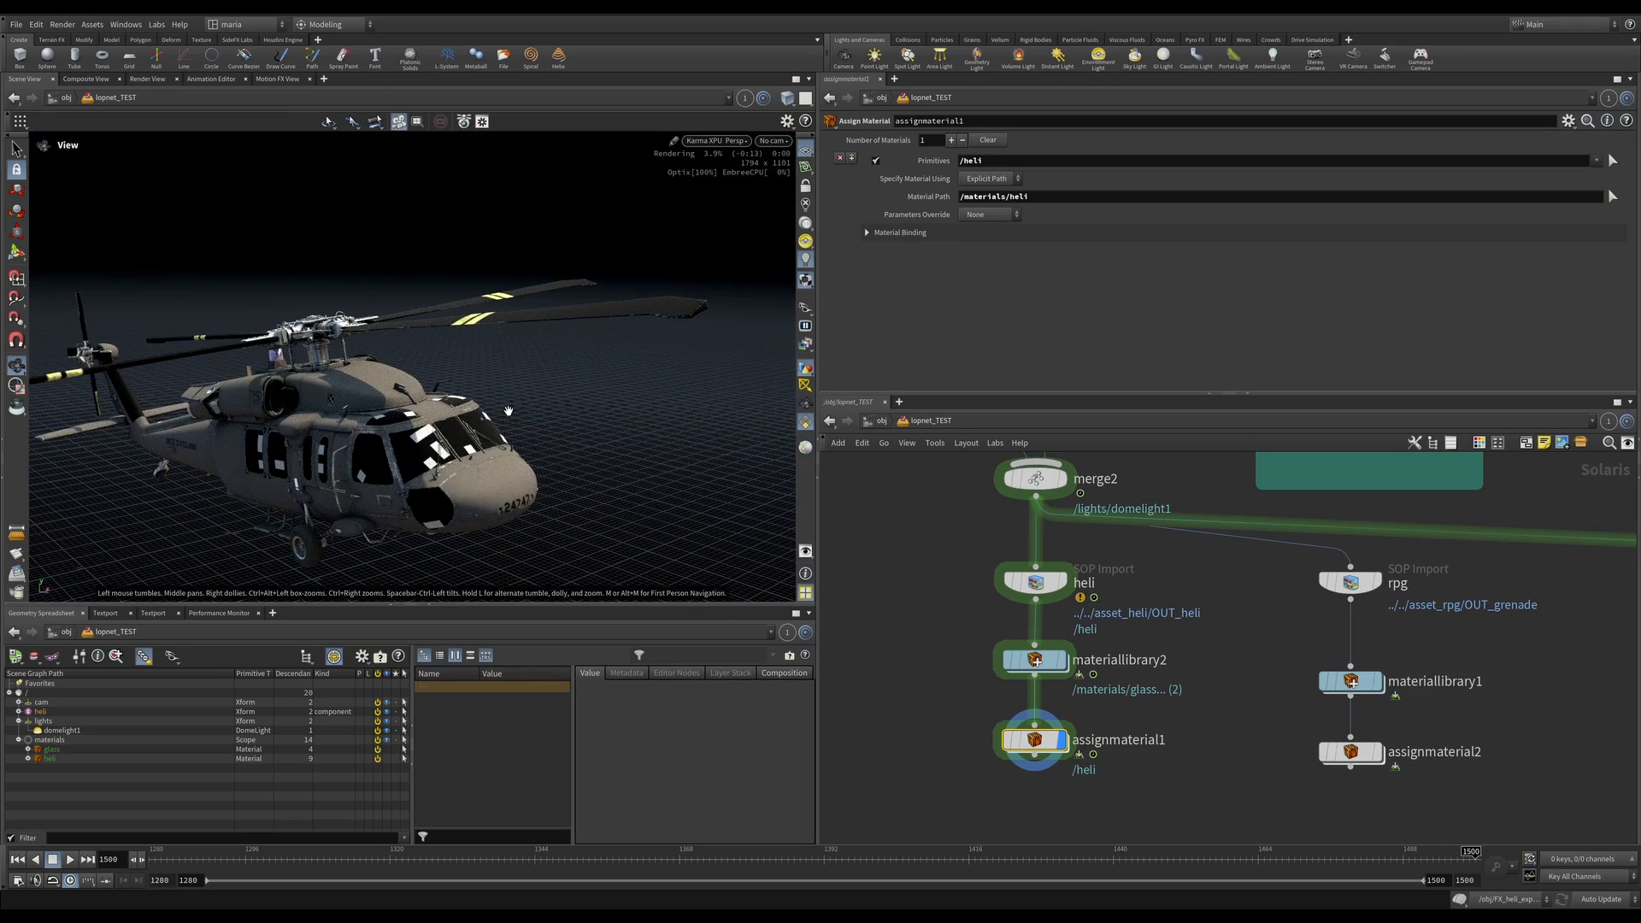